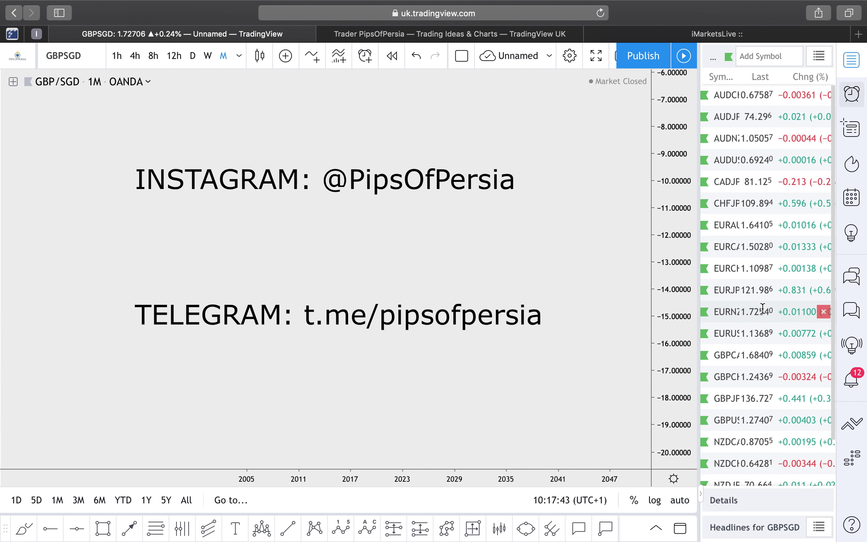
- Open the AUDCHF chart from the watchlist on the weekly timeframe and frame the recent candles under the descending trendline
{"action": "scroll", "coordinate": [762, 309], "scroll_direction": "down", "scroll_amount": 3}
{"action": "scroll", "coordinate": [762, 308], "scroll_direction": "up", "scroll_amount": 3}
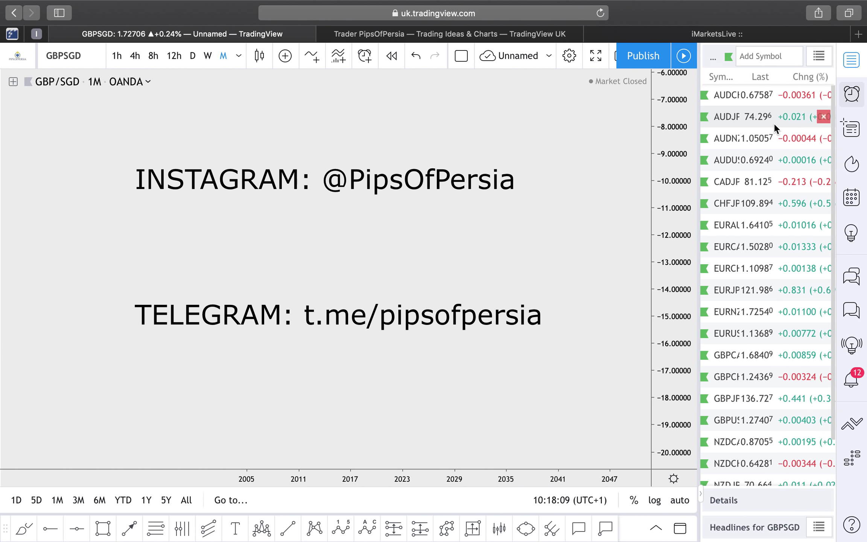
{"action": "left_click", "coordinate": [754, 97]}
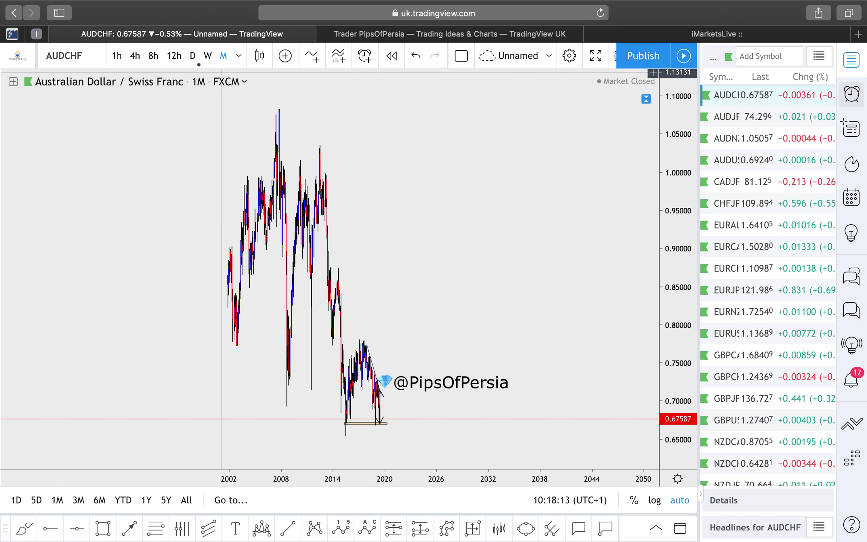
{"action": "left_click", "coordinate": [207, 56]}
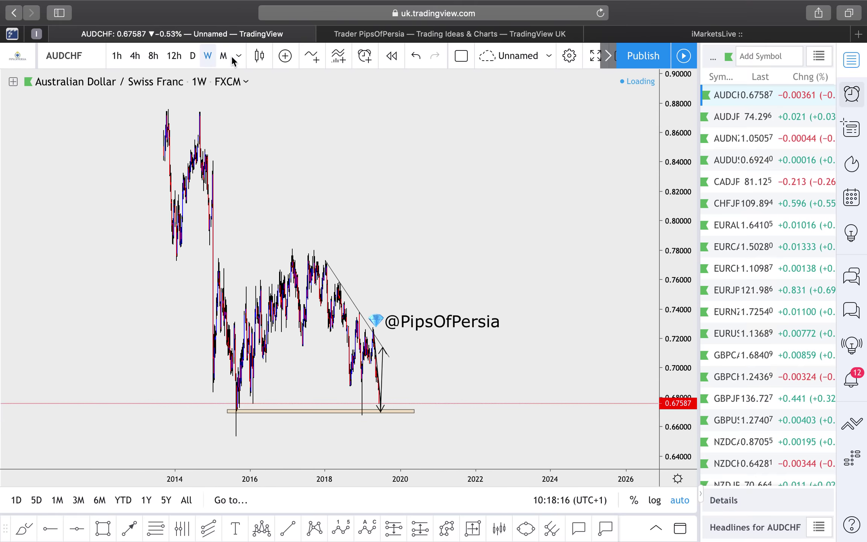
{"action": "scroll", "coordinate": [476, 215], "scroll_direction": "up", "scroll_amount": 10}
{"action": "scroll", "coordinate": [476, 215], "scroll_direction": "up", "scroll_amount": 10}
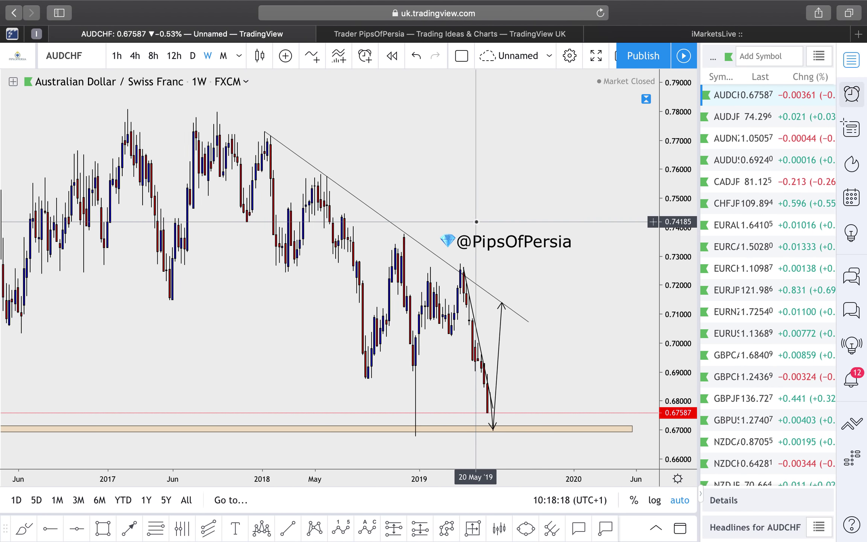
{"action": "scroll", "coordinate": [387, 362], "scroll_direction": "up", "scroll_amount": 1}
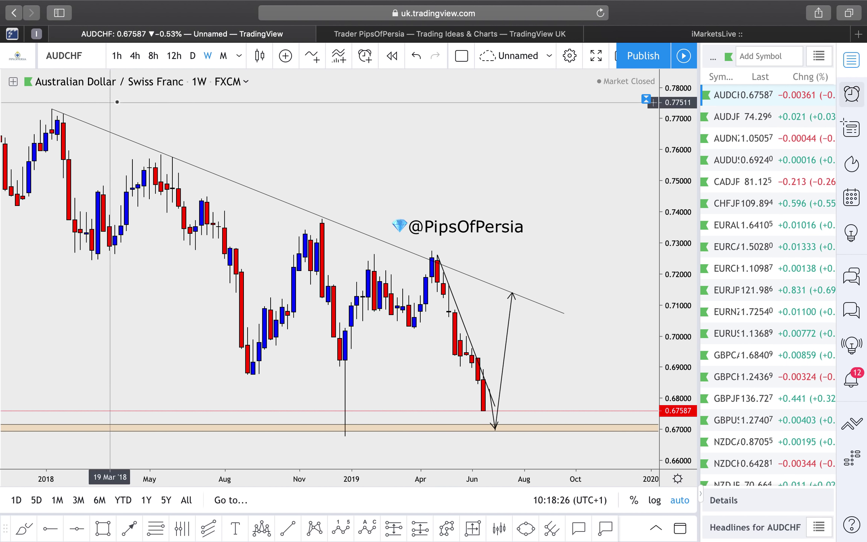
- Switch AUDCHF to the 4-hour timeframe and examine the May–June 2019 price action below the descending trendline
{"action": "left_click", "coordinate": [135, 55]}
{"action": "scroll", "coordinate": [282, 202], "scroll_direction": "down", "scroll_amount": 5}
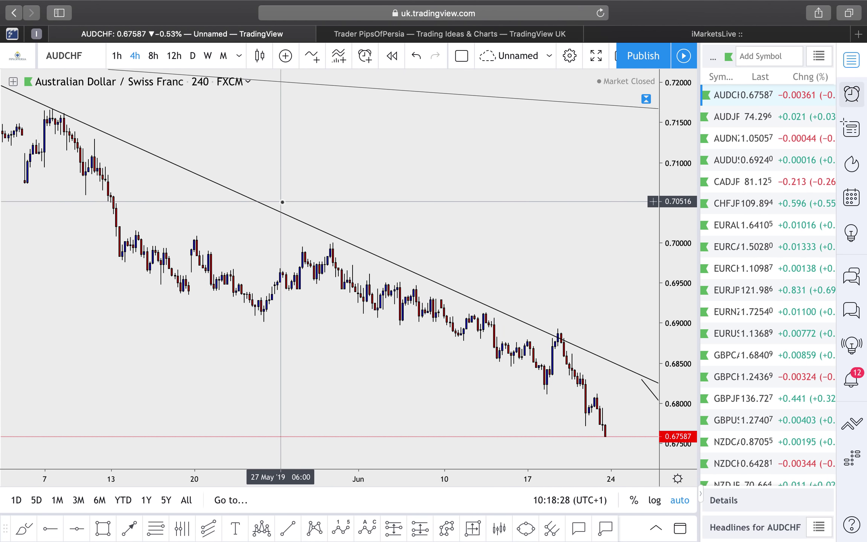
{"action": "scroll", "coordinate": [282, 202], "scroll_direction": "up", "scroll_amount": 6}
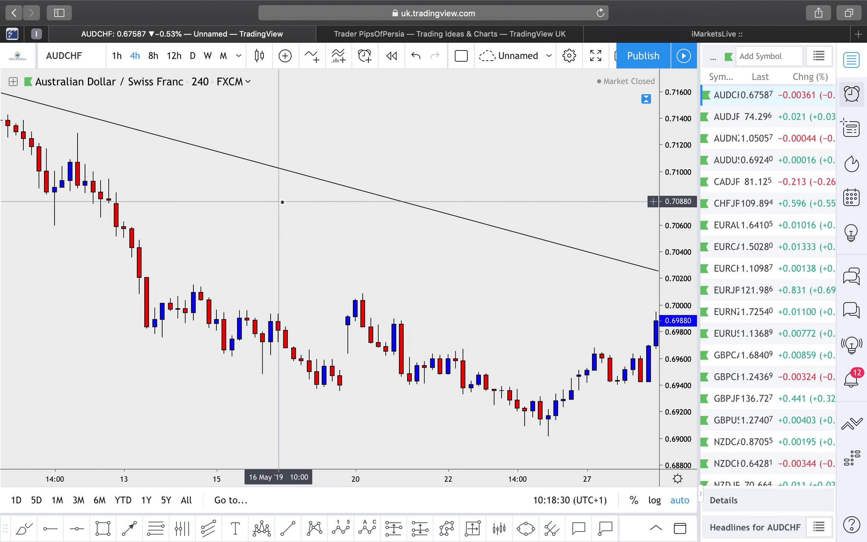
{"action": "scroll", "coordinate": [504, 414], "scroll_direction": "right", "scroll_amount": 5}
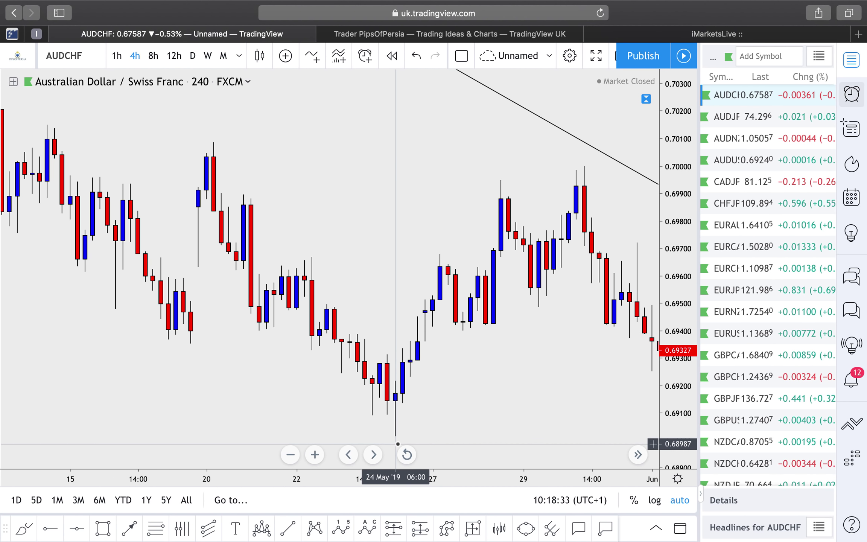
{"action": "scroll", "coordinate": [415, 435], "scroll_direction": "down", "scroll_amount": 5}
{"action": "scroll", "coordinate": [414, 435], "scroll_direction": "right", "scroll_amount": 5}
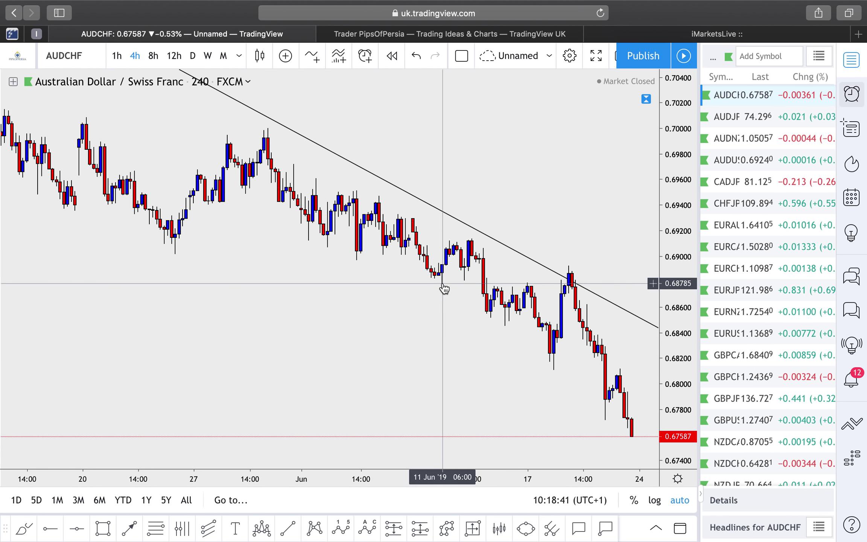
- Measure the price rise from the 11 June 2019 low, clear the measurement, and review the wider 4-hour downtrend
{"action": "left_click", "coordinate": [442, 282], "text": "shift"}
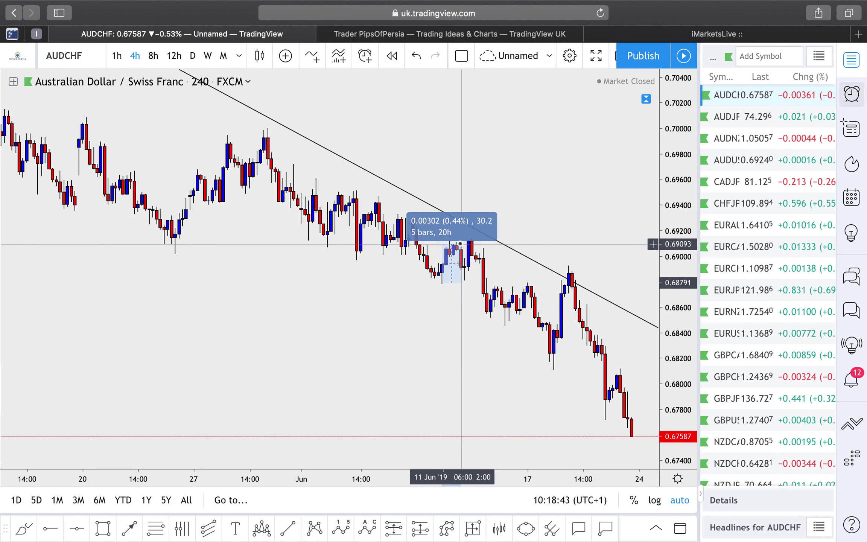
{"action": "left_click", "coordinate": [507, 198]}
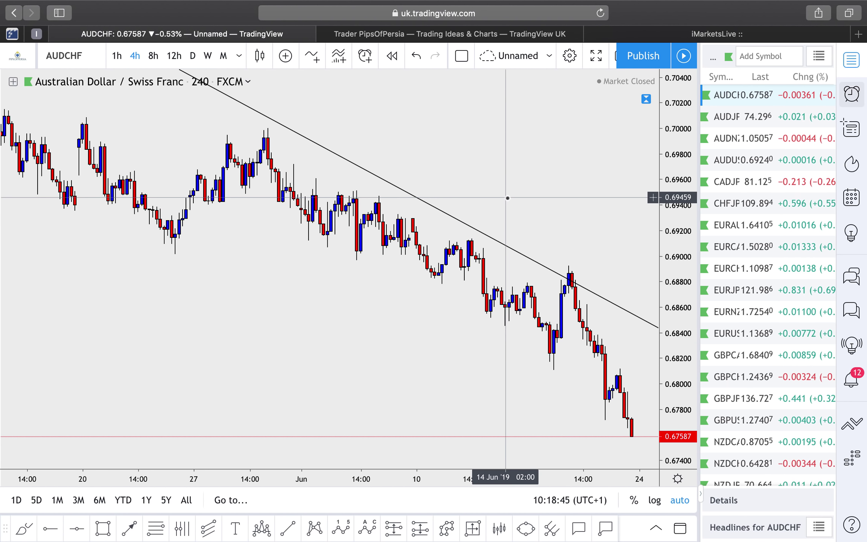
{"action": "scroll", "coordinate": [507, 198], "scroll_direction": "down", "scroll_amount": 6}
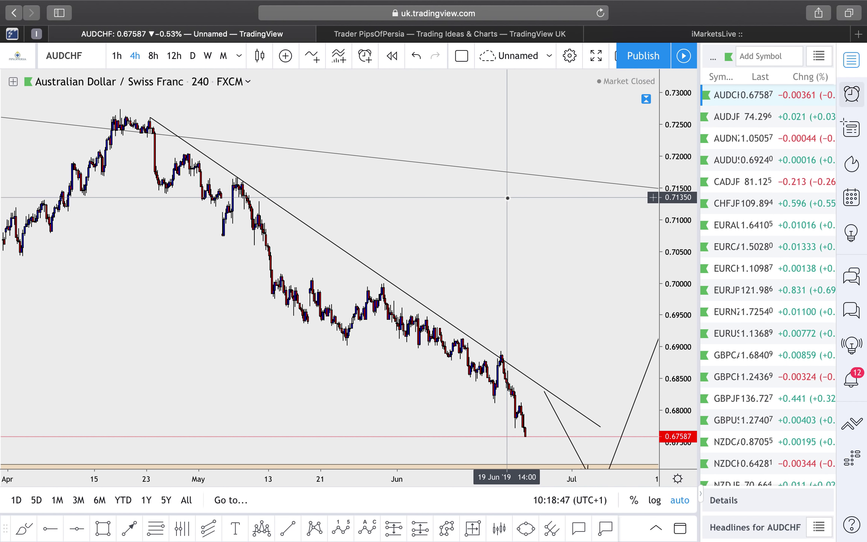
{"action": "scroll", "coordinate": [508, 198], "scroll_direction": "down", "scroll_amount": 3}
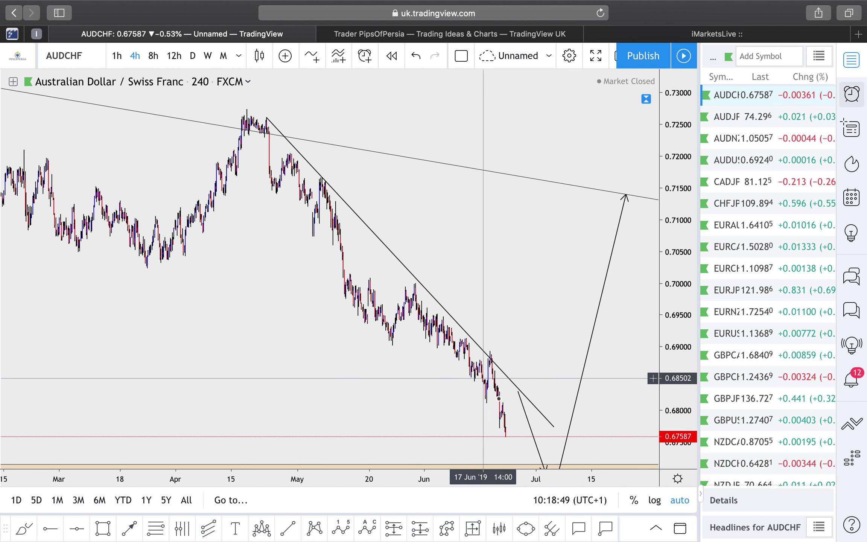
- Return AUDCHF to the weekly timeframe and examine how price reacted at the shaded support zone from 2015 onward
{"action": "left_click", "coordinate": [207, 56]}
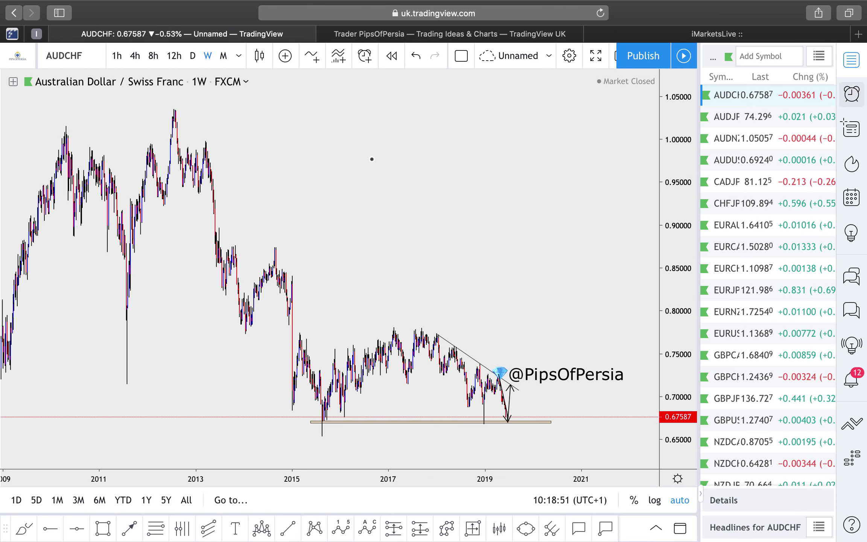
{"action": "scroll", "coordinate": [371, 159], "scroll_direction": "up", "scroll_amount": 4}
{"action": "scroll", "coordinate": [372, 159], "scroll_direction": "down", "scroll_amount": 5}
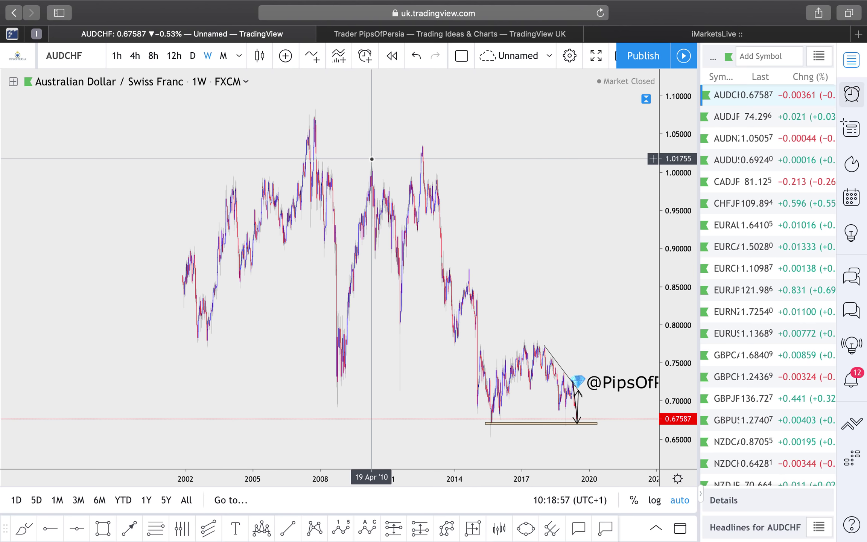
{"action": "scroll", "coordinate": [551, 232], "scroll_direction": "up", "scroll_amount": 5}
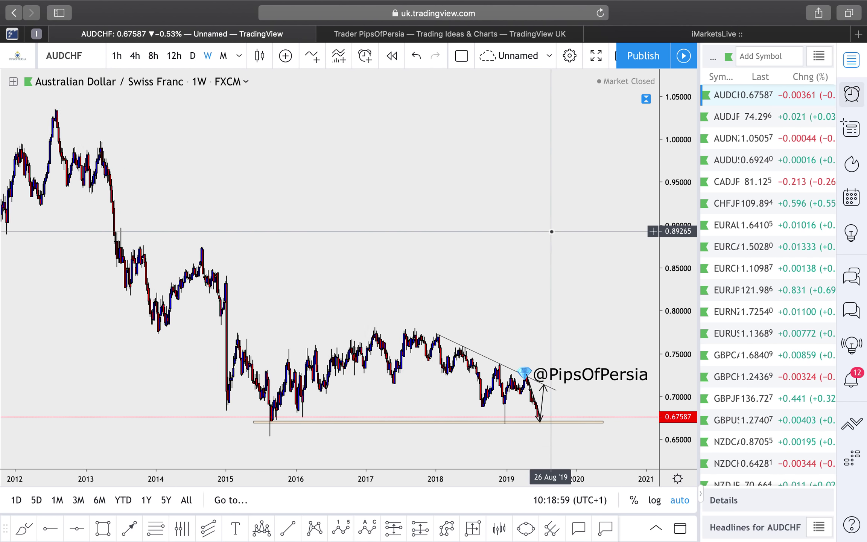
{"action": "scroll", "coordinate": [551, 232], "scroll_direction": "up", "scroll_amount": 4}
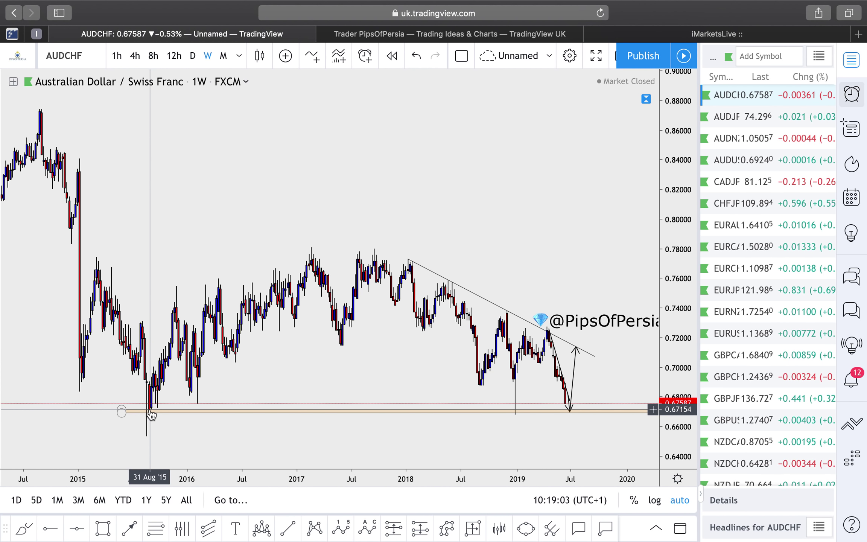
{"action": "scroll", "coordinate": [151, 411], "scroll_direction": "down", "scroll_amount": 10}
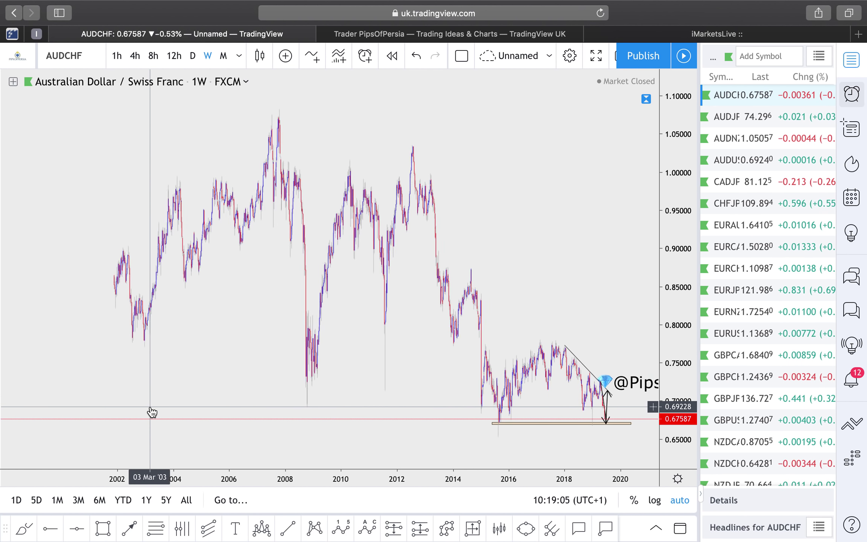
{"action": "scroll", "coordinate": [456, 409], "scroll_direction": "up", "scroll_amount": 10}
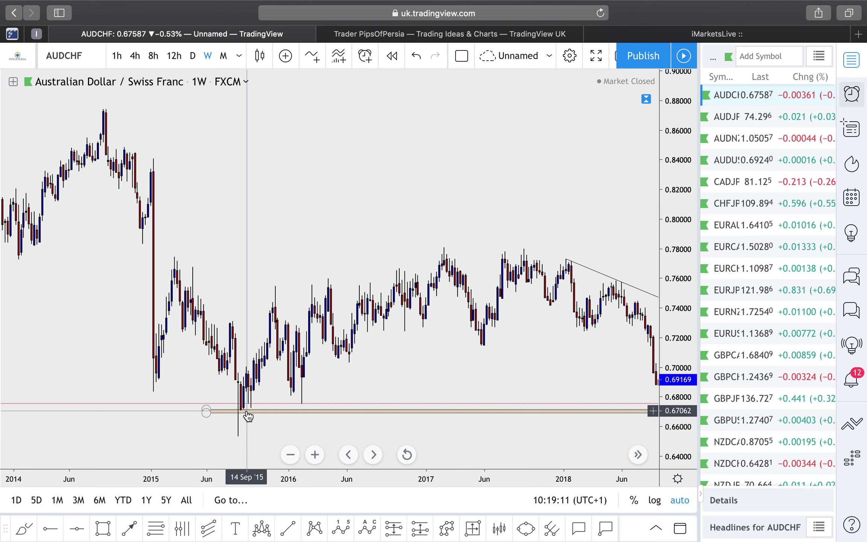
{"action": "scroll", "coordinate": [333, 407], "scroll_direction": "right", "scroll_amount": 10}
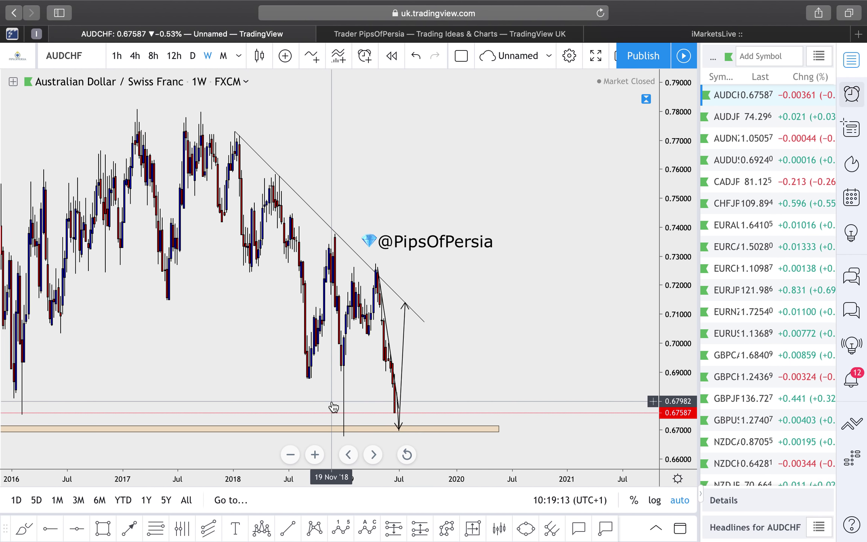
- Measure the projected weekly rebound from the shaded support zone up to the descending trendline, then clear the measurement
{"action": "scroll", "coordinate": [333, 407], "scroll_direction": "up", "scroll_amount": 3}
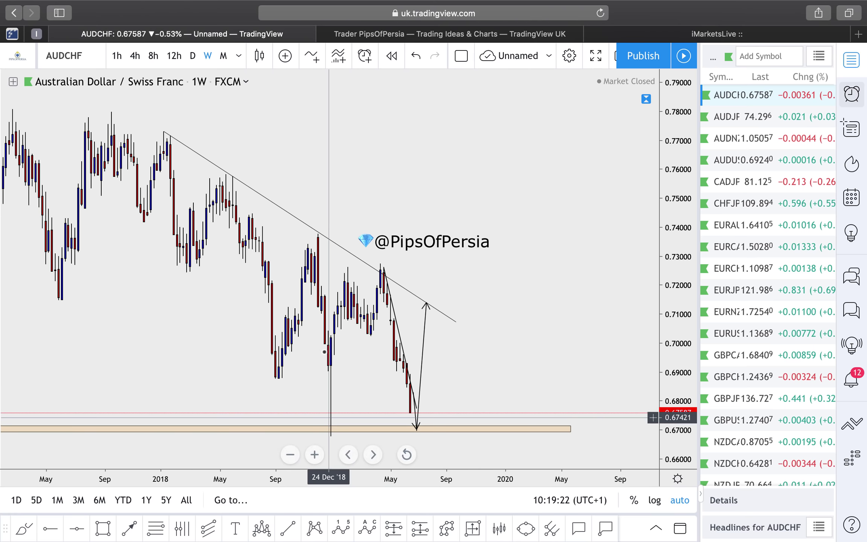
{"action": "scroll", "coordinate": [354, 340], "scroll_direction": "down", "scroll_amount": 2}
{"action": "scroll", "coordinate": [354, 340], "scroll_direction": "up", "scroll_amount": 3}
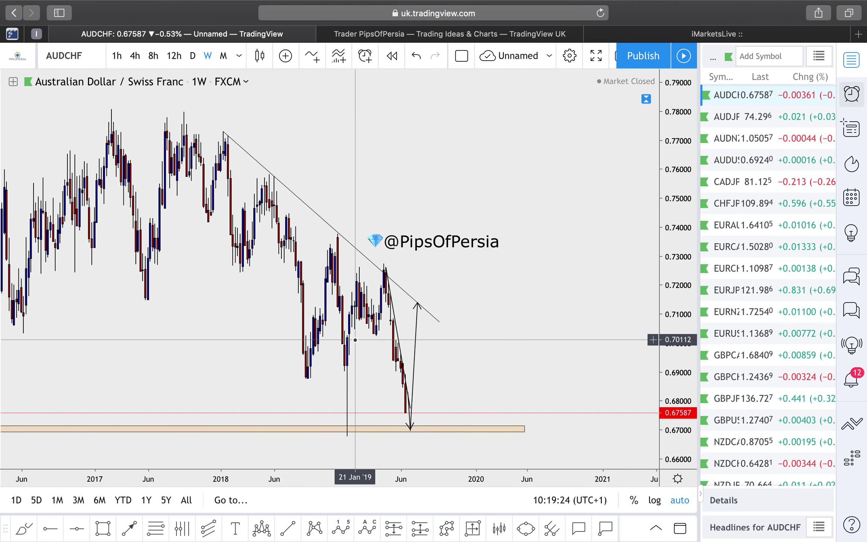
{"action": "scroll", "coordinate": [416, 396], "scroll_direction": "up", "scroll_amount": 2}
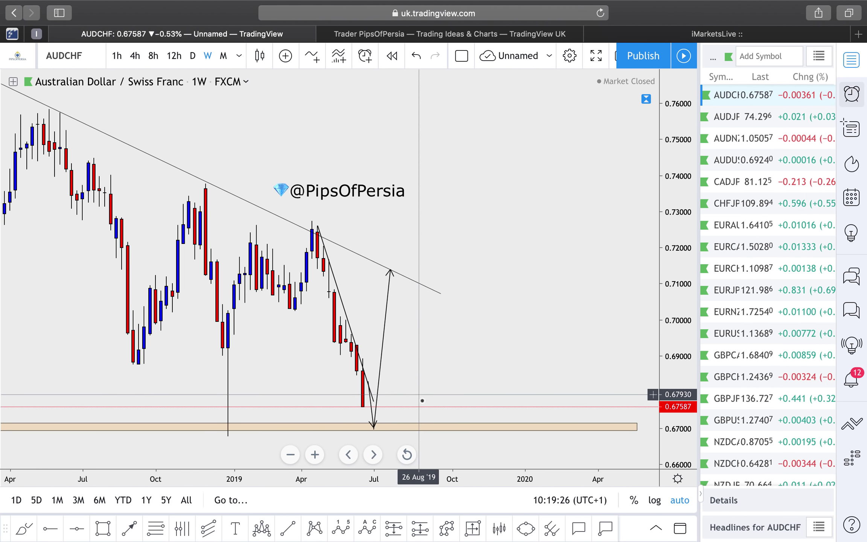
{"action": "left_click", "coordinate": [374, 428], "text": "shift"}
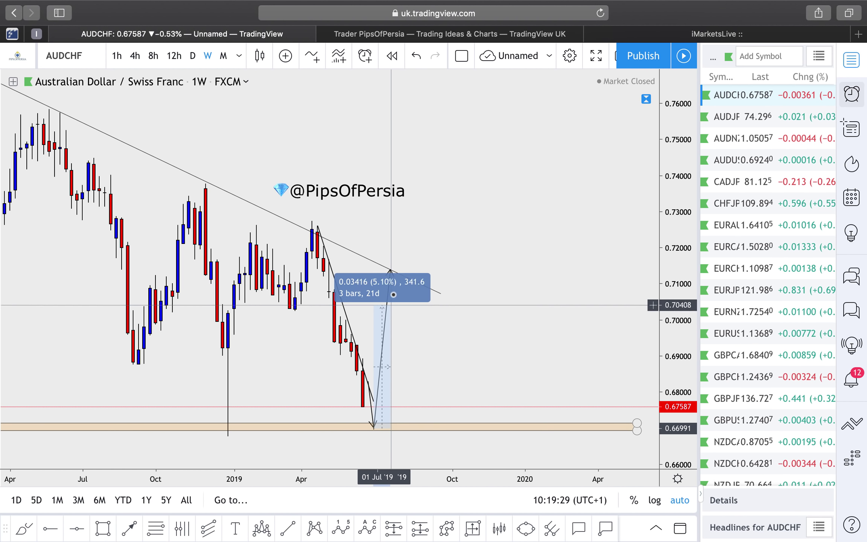
{"action": "left_click", "coordinate": [397, 275]}
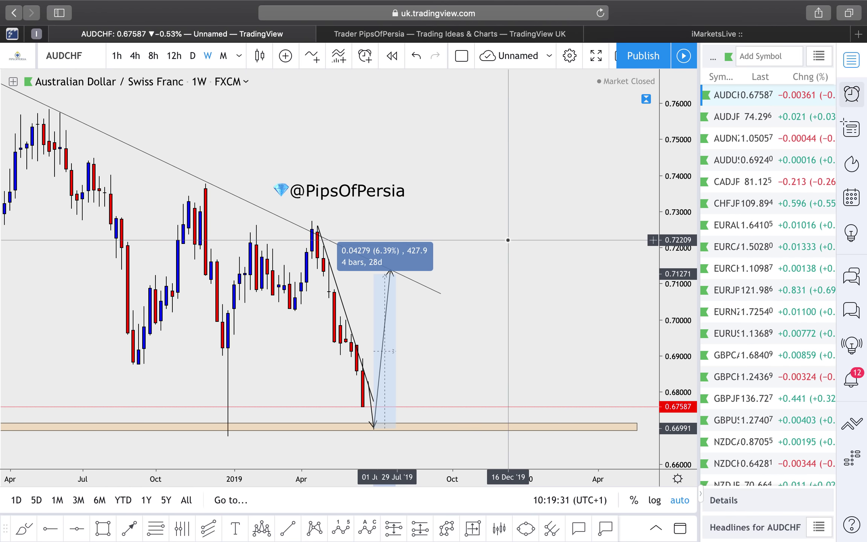
{"action": "left_click", "coordinate": [508, 240]}
- Examine the AUDCHF weekly price history around the support zone and the projected rebound to the descending trendline
{"action": "scroll", "coordinate": [508, 240], "scroll_direction": "down", "scroll_amount": 3}
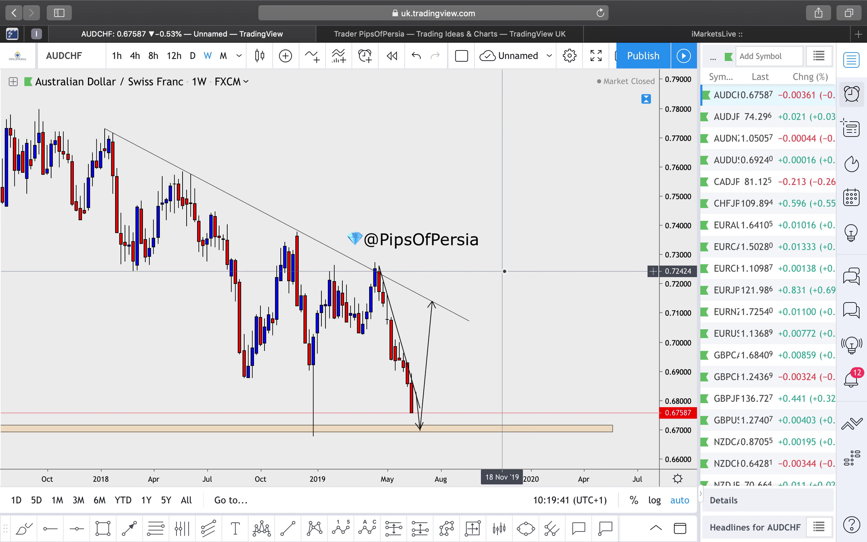
{"action": "scroll", "coordinate": [504, 271], "scroll_direction": "left", "scroll_amount": 5}
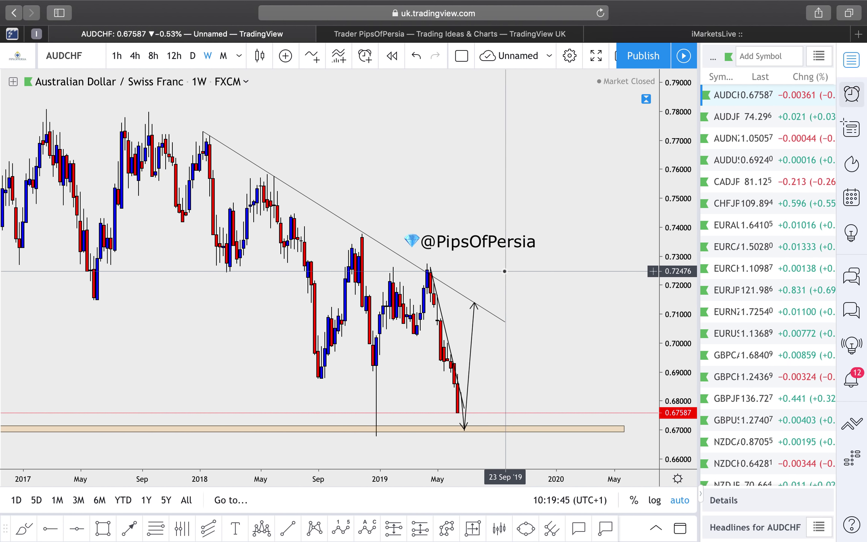
{"action": "scroll", "coordinate": [505, 271], "scroll_direction": "down", "scroll_amount": 5}
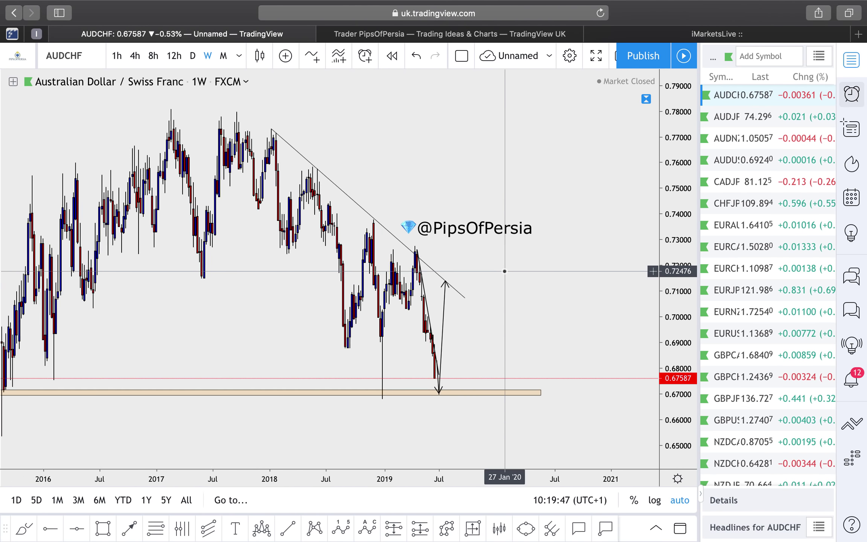
{"action": "scroll", "coordinate": [504, 272], "scroll_direction": "down", "scroll_amount": 5}
{"action": "left_click", "coordinate": [175, 411]}
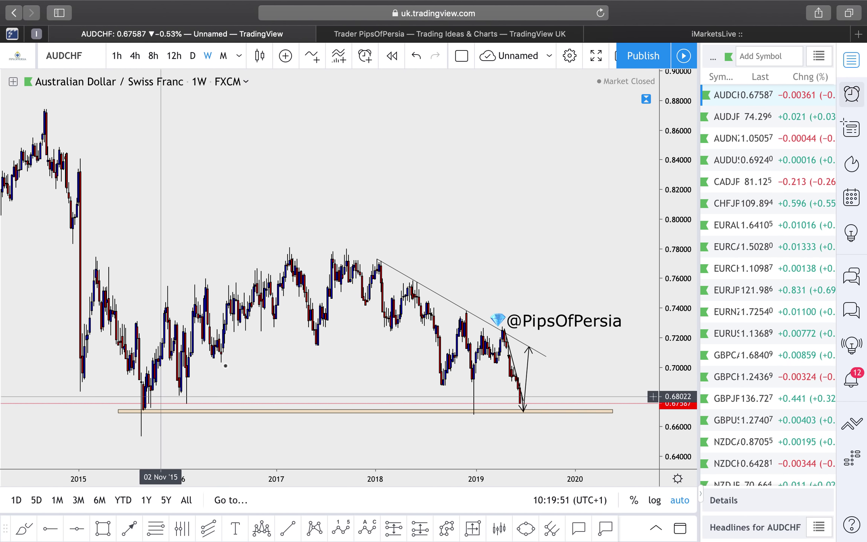
{"action": "scroll", "coordinate": [455, 254], "scroll_direction": "down", "scroll_amount": 8}
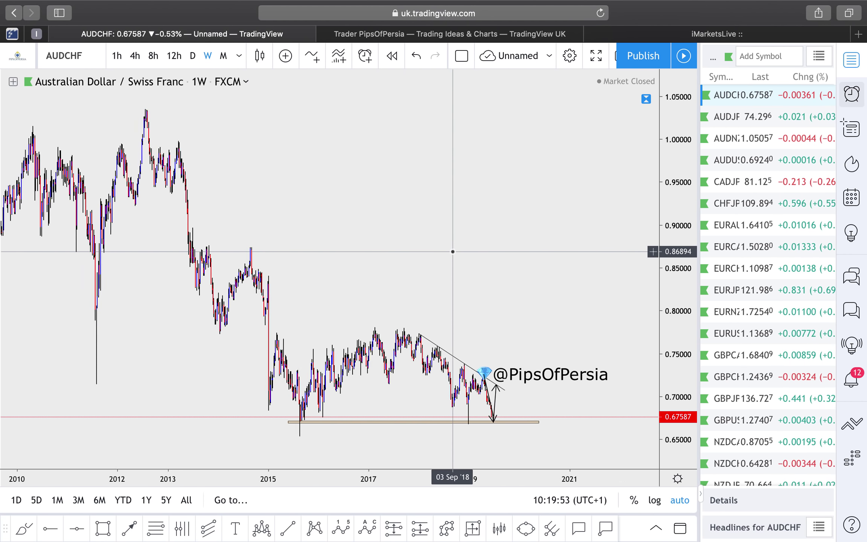
{"action": "scroll", "coordinate": [453, 251], "scroll_direction": "down", "scroll_amount": 3}
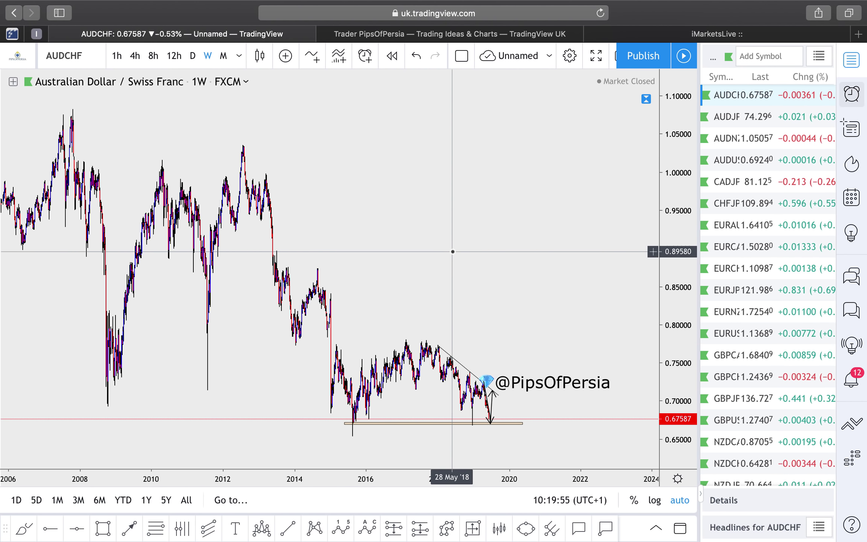
{"action": "scroll", "coordinate": [453, 252], "scroll_direction": "down", "scroll_amount": 4}
{"action": "scroll", "coordinate": [452, 252], "scroll_direction": "up", "scroll_amount": 10}
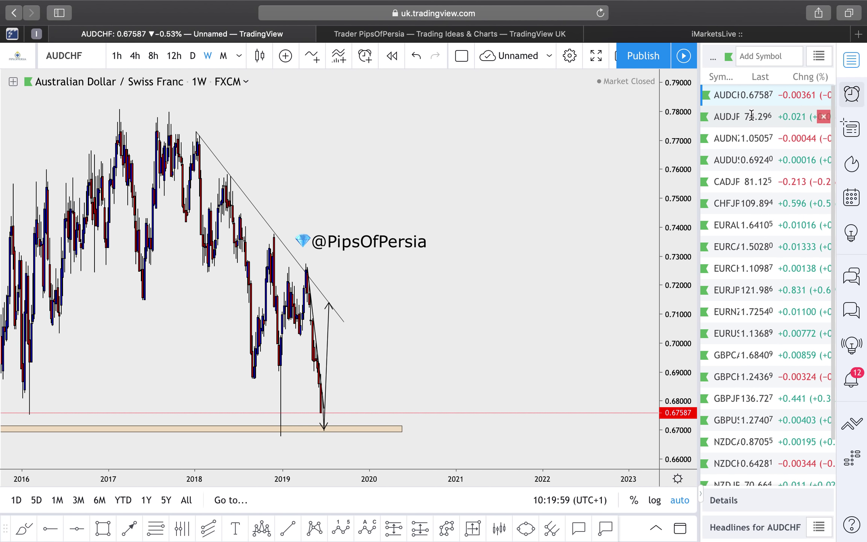
- Open the AUDJPY weekly chart from the watchlist and frame its descending trendlines and the 74.000 support line
{"action": "left_click", "coordinate": [752, 113]}
{"action": "scroll", "coordinate": [460, 173], "scroll_direction": "down", "scroll_amount": 3}
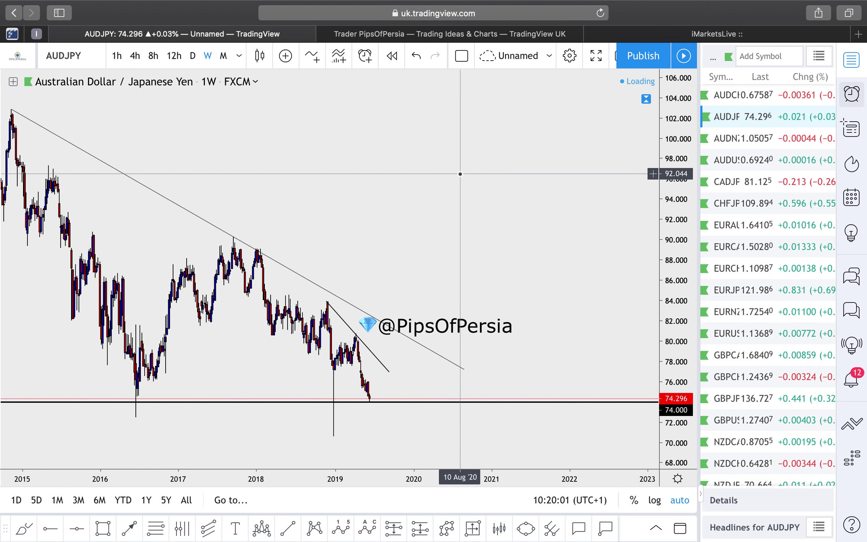
{"action": "scroll", "coordinate": [460, 173], "scroll_direction": "down", "scroll_amount": 5}
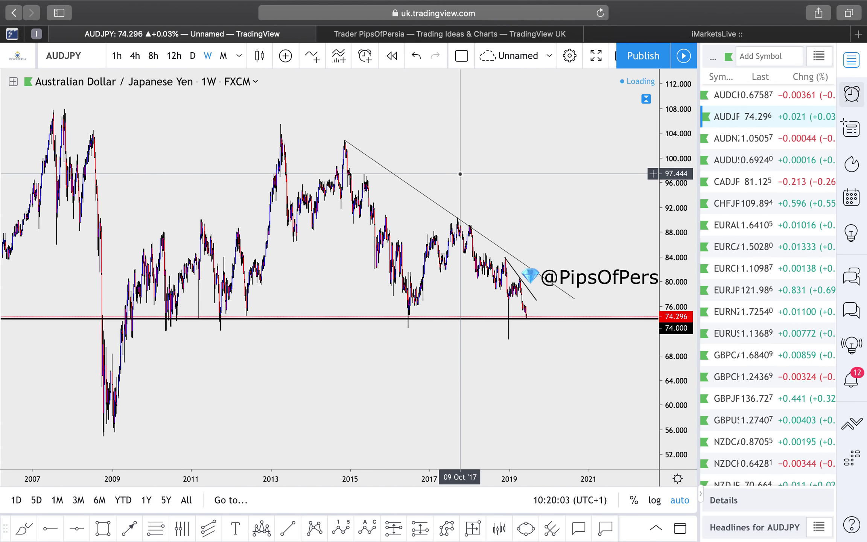
{"action": "scroll", "coordinate": [460, 174], "scroll_direction": "up", "scroll_amount": 8}
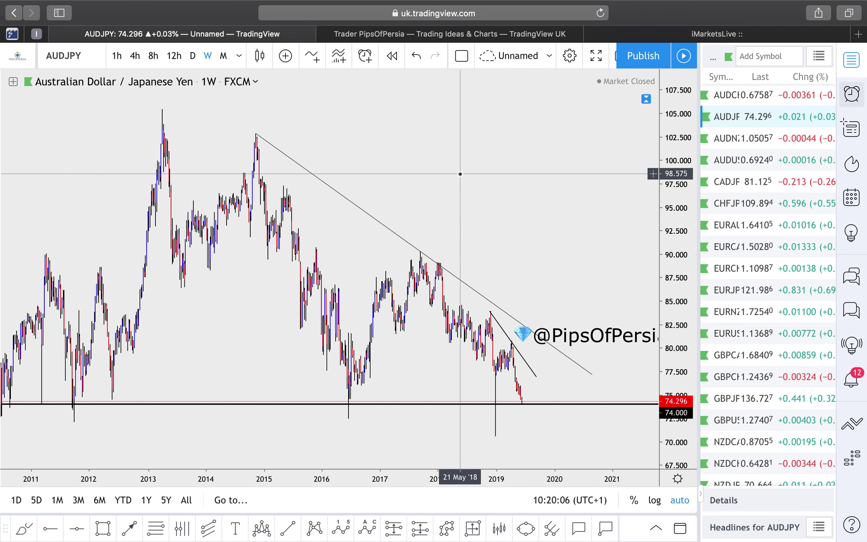
- Examine how the recent AUDJPY weekly candles approach the 74.000 support line beneath the shorter descending trendline
{"action": "scroll", "coordinate": [460, 174], "scroll_direction": "up", "scroll_amount": 8}
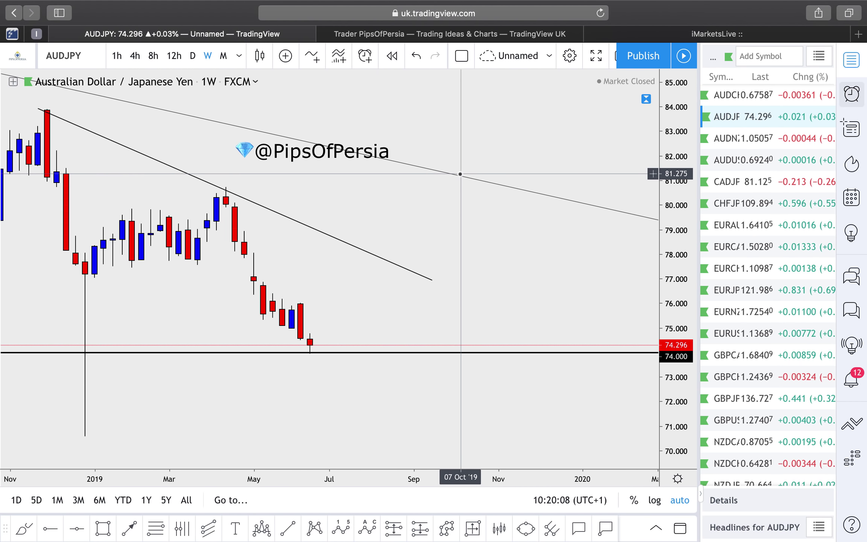
{"action": "scroll", "coordinate": [460, 174], "scroll_direction": "up", "scroll_amount": 1}
{"action": "mouse_move", "coordinate": [316, 463]}
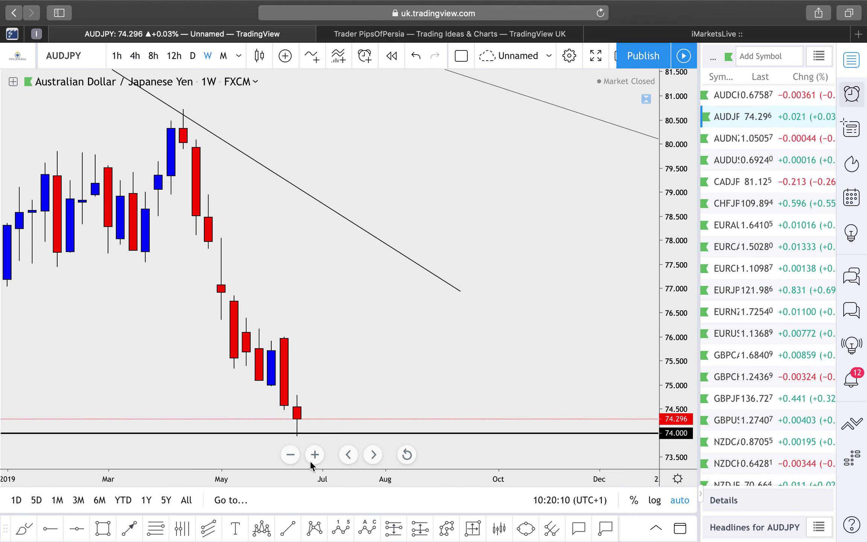
{"action": "scroll", "coordinate": [374, 341], "scroll_direction": "down", "scroll_amount": 3}
{"action": "scroll", "coordinate": [375, 343], "scroll_direction": "down", "scroll_amount": 2}
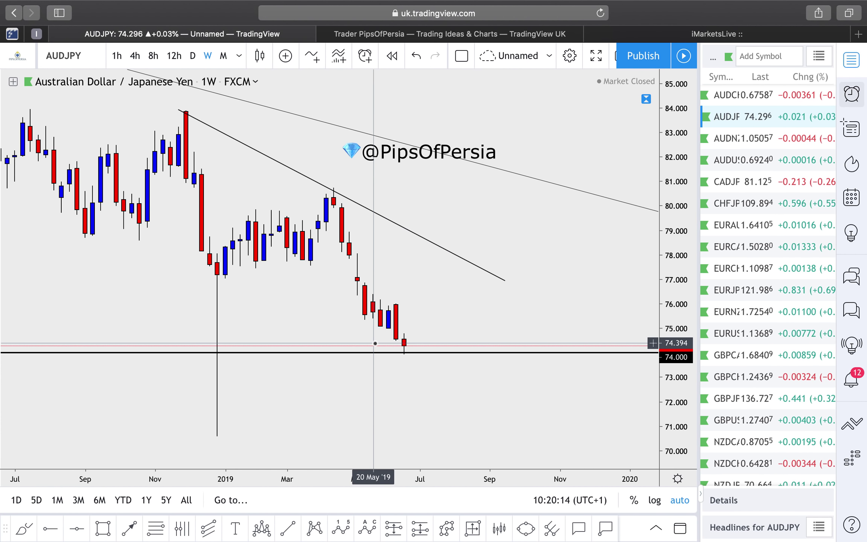
- Switch AUDJPY to the daily timeframe and frame the projected moves together with the oscillator pane below the price
{"action": "left_click", "coordinate": [193, 56]}
{"action": "scroll", "coordinate": [372, 247], "scroll_direction": "up", "scroll_amount": 5}
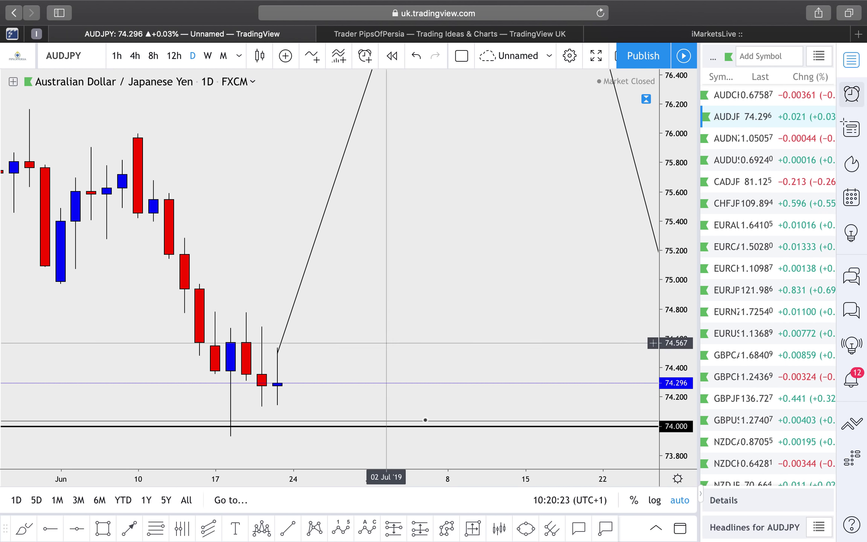
{"action": "scroll", "coordinate": [426, 424], "scroll_direction": "down", "scroll_amount": 5}
{"action": "scroll", "coordinate": [414, 376], "scroll_direction": "down", "scroll_amount": 5}
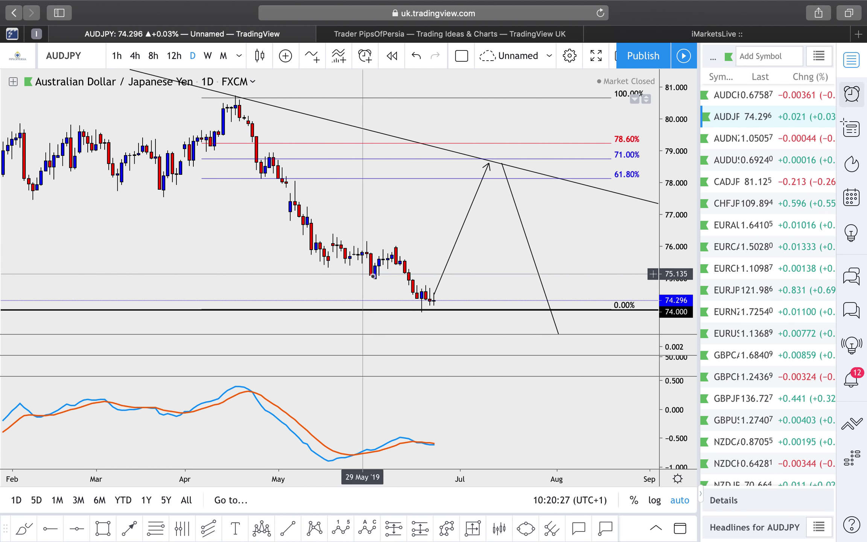
- Draw thick trend lines beneath the May–June price lows, from about 75.475 to 73.860, and beneath the matching oscillator lows
{"action": "left_click", "coordinate": [288, 528]}
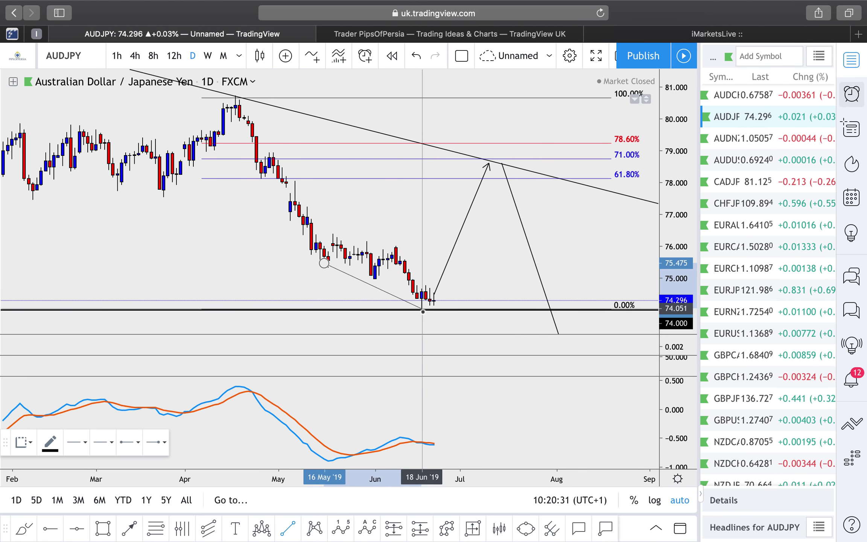
{"action": "left_click", "coordinate": [421, 314]}
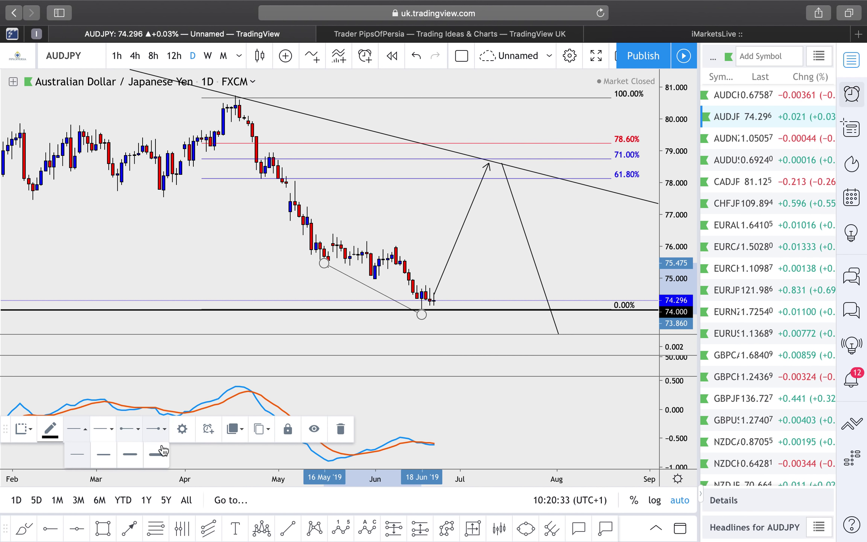
{"action": "left_click", "coordinate": [287, 529]}
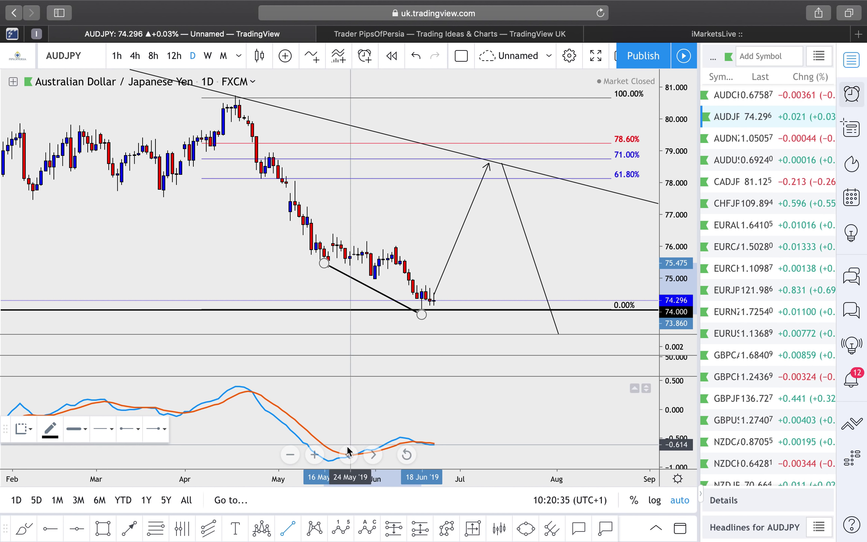
{"action": "left_click", "coordinate": [328, 462]}
{"action": "left_click", "coordinate": [431, 445]}
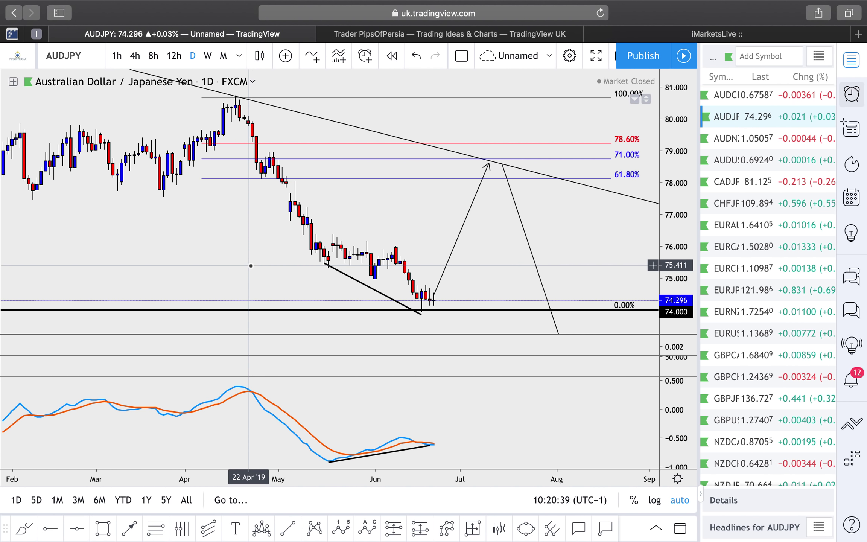
- Maximize the price pane and switch AUDJPY to the 4-hour timeframe, framing the Fibonacci levels and projected moves
{"action": "double_click", "coordinate": [251, 266]}
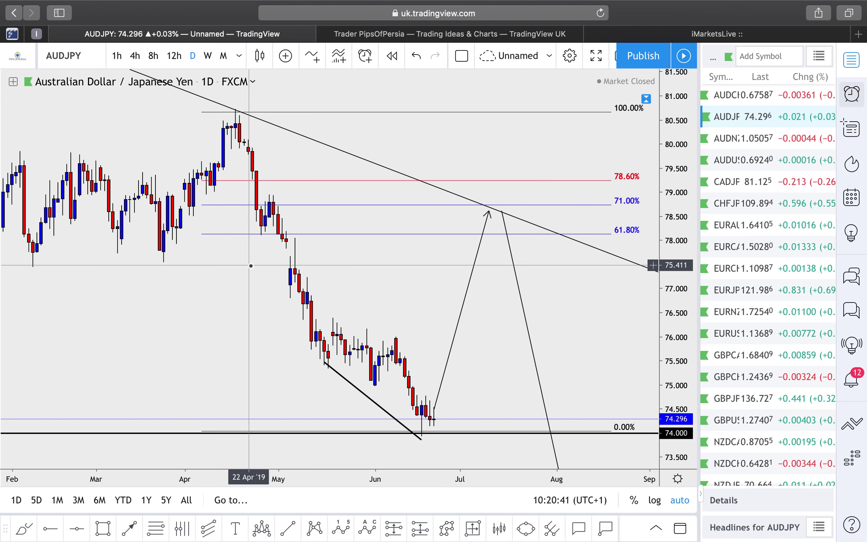
{"action": "scroll", "coordinate": [251, 266], "scroll_direction": "down", "scroll_amount": 5}
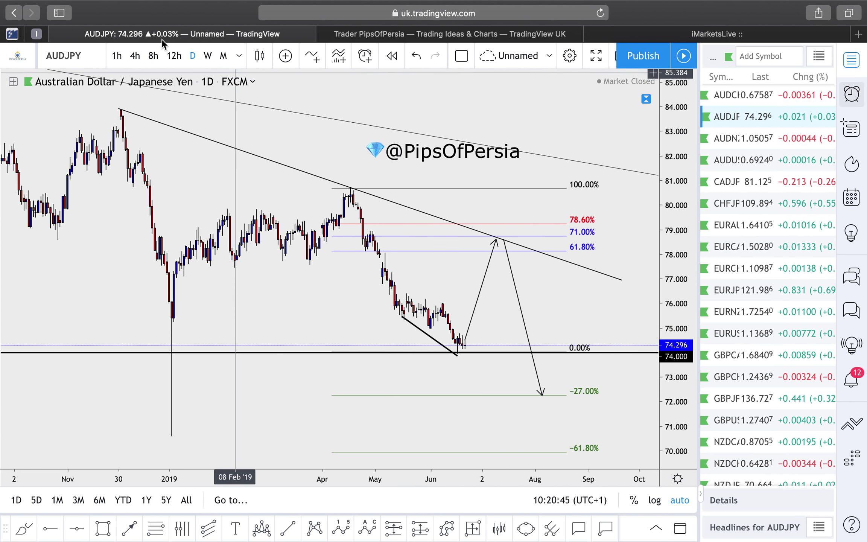
{"action": "left_click", "coordinate": [136, 57]}
{"action": "scroll", "coordinate": [277, 231], "scroll_direction": "down", "scroll_amount": 5}
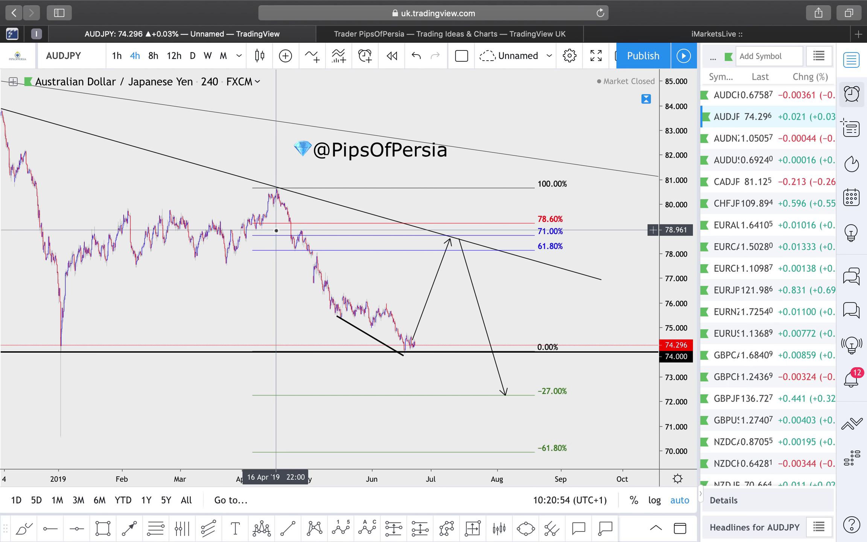
{"action": "scroll", "coordinate": [276, 231], "scroll_direction": "down", "scroll_amount": 3}
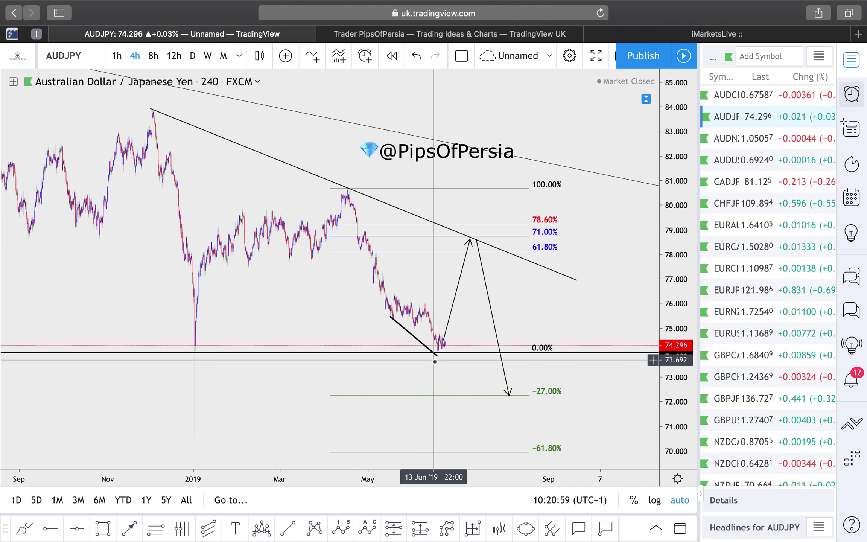
{"action": "scroll", "coordinate": [546, 278], "scroll_direction": "up", "scroll_amount": 5}
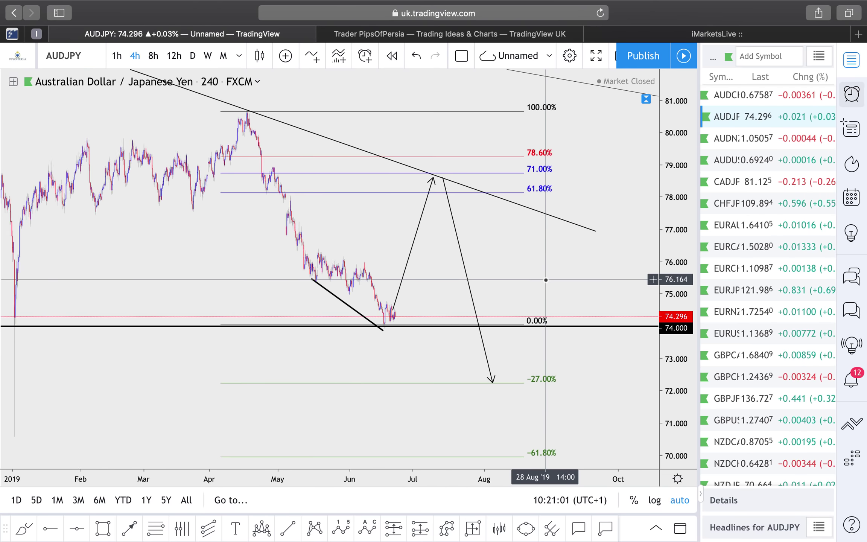
- Adjust the AUDJPY Fibonacci retracement so its 100% level sits at about 80.719 and its 0% level at about 73.969
{"action": "scroll", "coordinate": [546, 280], "scroll_direction": "down", "scroll_amount": 2}
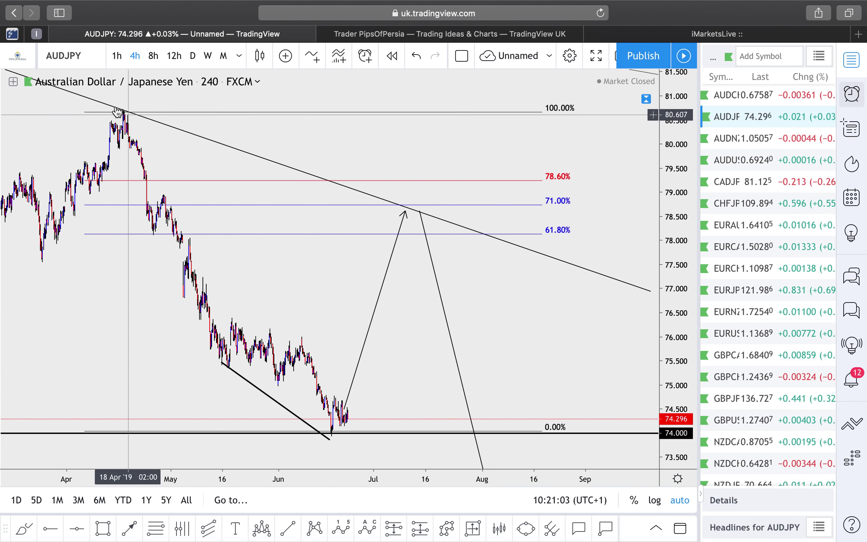
{"action": "left_click_drag", "start_coordinate": [86, 116], "coordinate": [88, 110]}
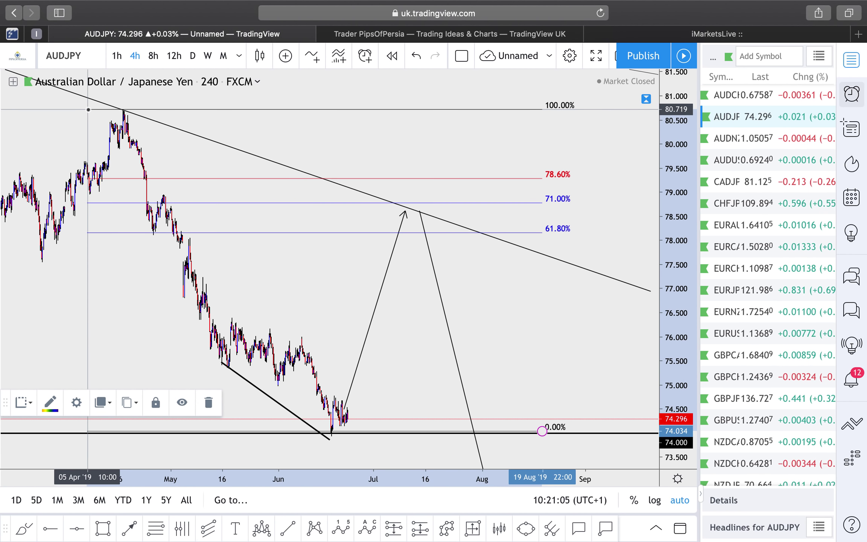
{"action": "left_click", "coordinate": [408, 216]}
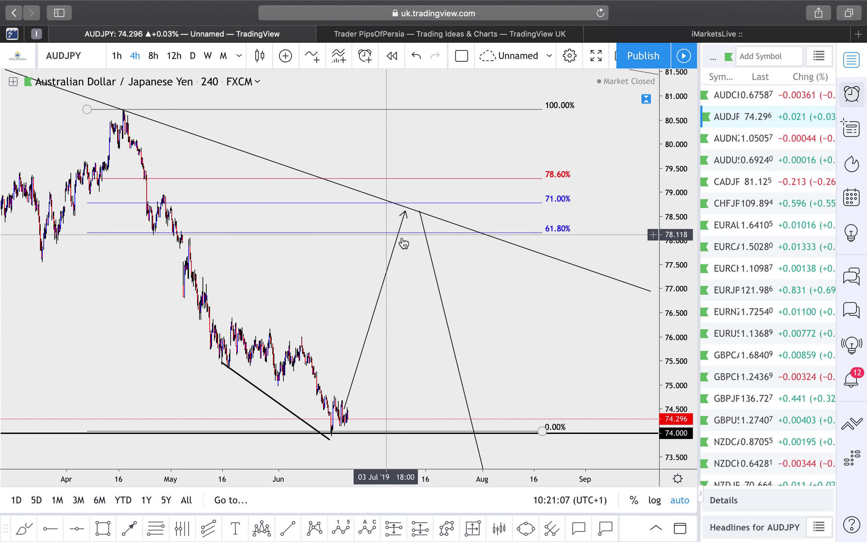
{"action": "left_click_drag", "start_coordinate": [543, 427], "coordinate": [547, 435]}
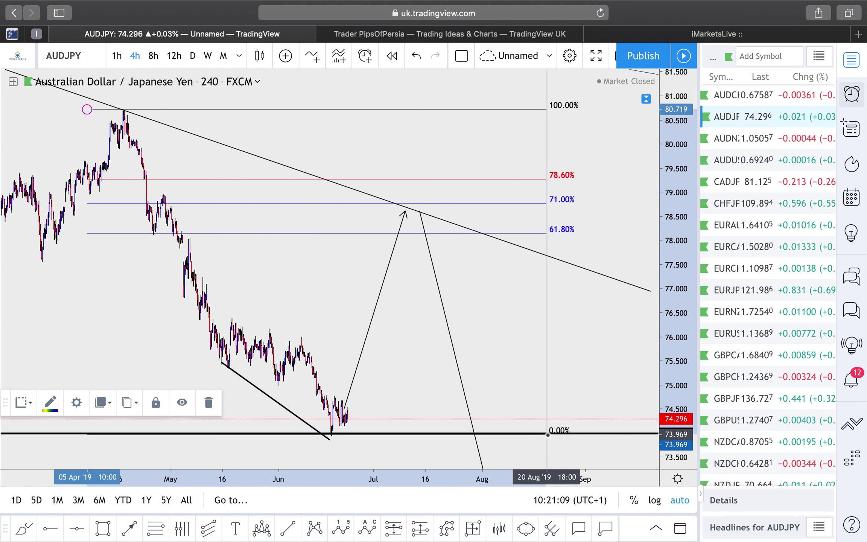
- Measure the projected drop from the rebound arrow's tip down to near the −27.00% Fibonacci level, and clear the measurement
{"action": "scroll", "coordinate": [549, 436], "scroll_direction": "down", "scroll_amount": 10}
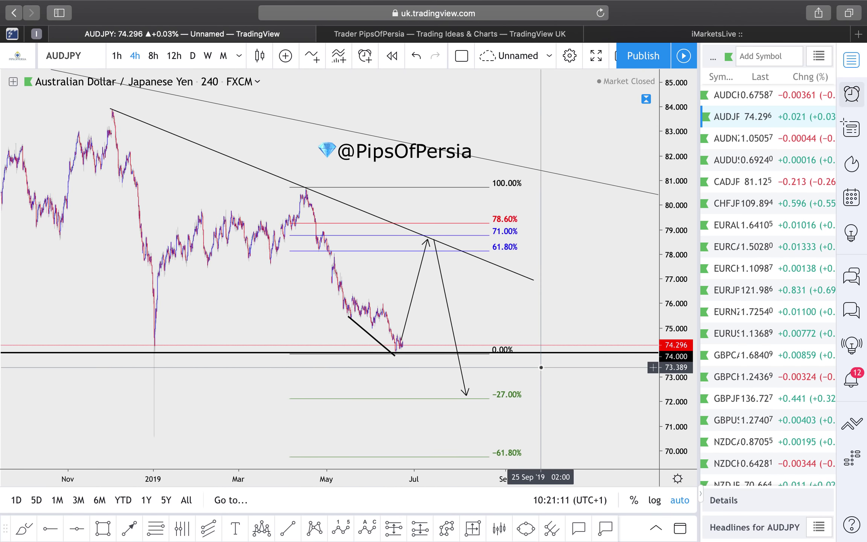
{"action": "scroll", "coordinate": [541, 367], "scroll_direction": "up", "scroll_amount": 5}
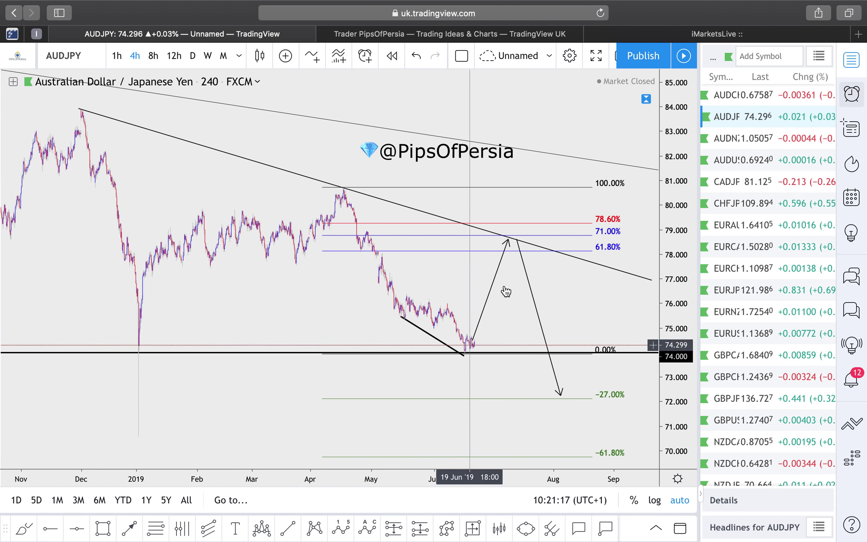
{"action": "double_click", "coordinate": [477, 281]}
{"action": "double_click", "coordinate": [466, 225]}
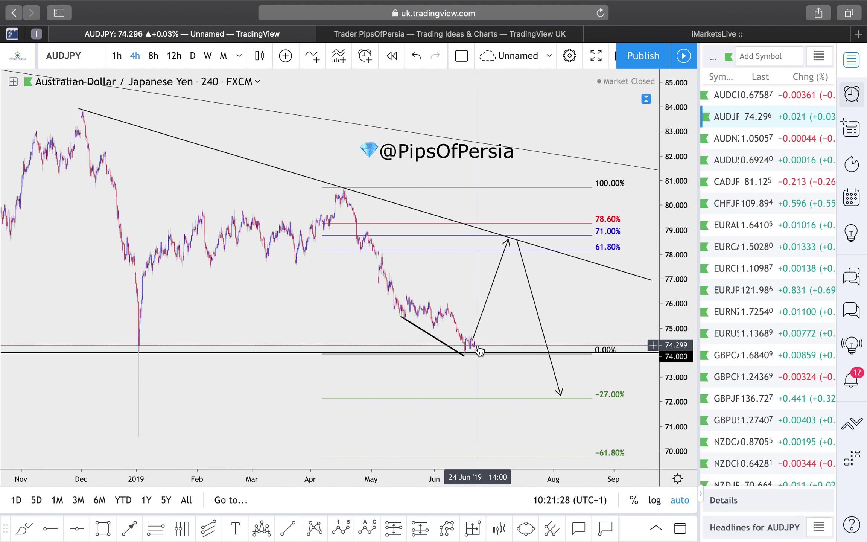
{"action": "left_click", "coordinate": [510, 246]}
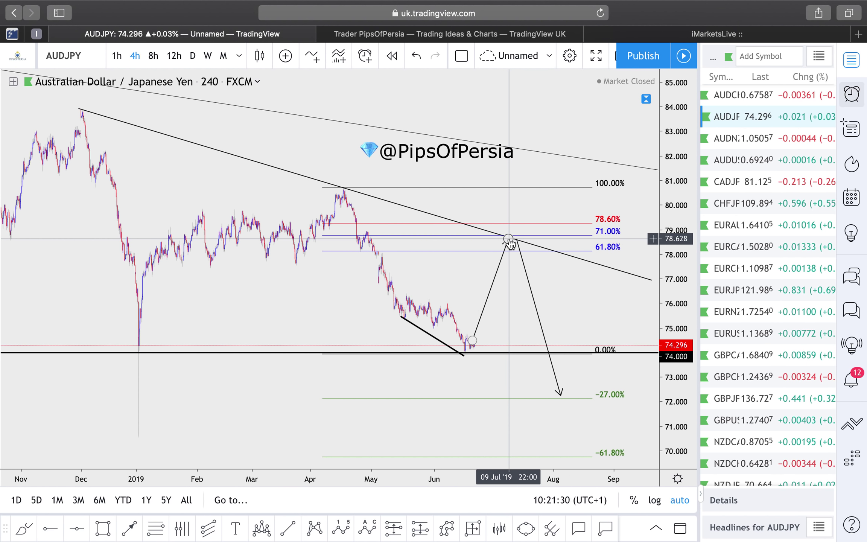
{"action": "left_click_drag", "start_coordinate": [509, 238], "coordinate": [505, 392]}
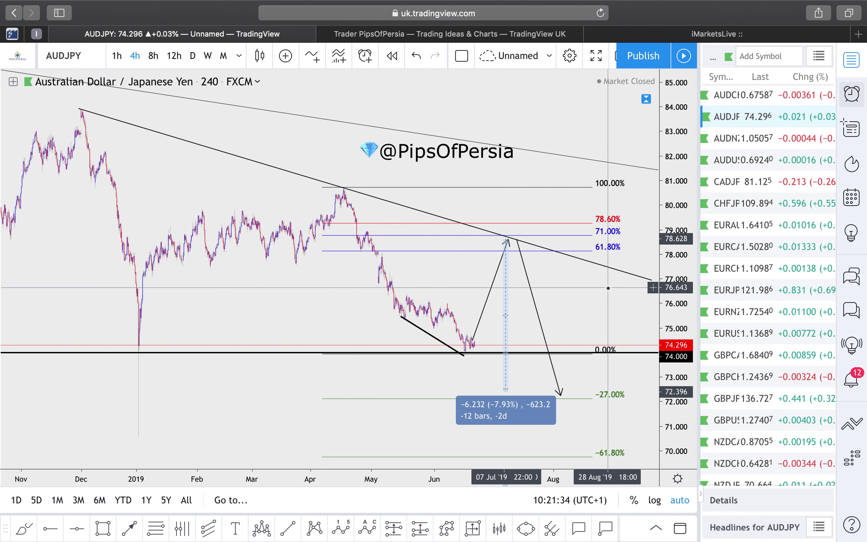
{"action": "left_click", "coordinate": [504, 394]}
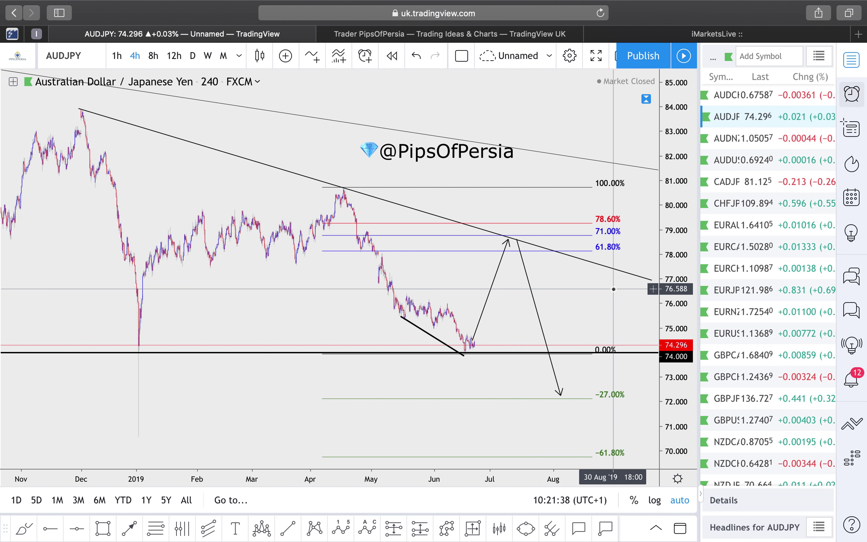
- Open the AUDNZD 4-hour chart, hide the watchlist, and frame the labelled head-and-shoulders pattern with its projected long trade
{"action": "left_click", "coordinate": [754, 139]}
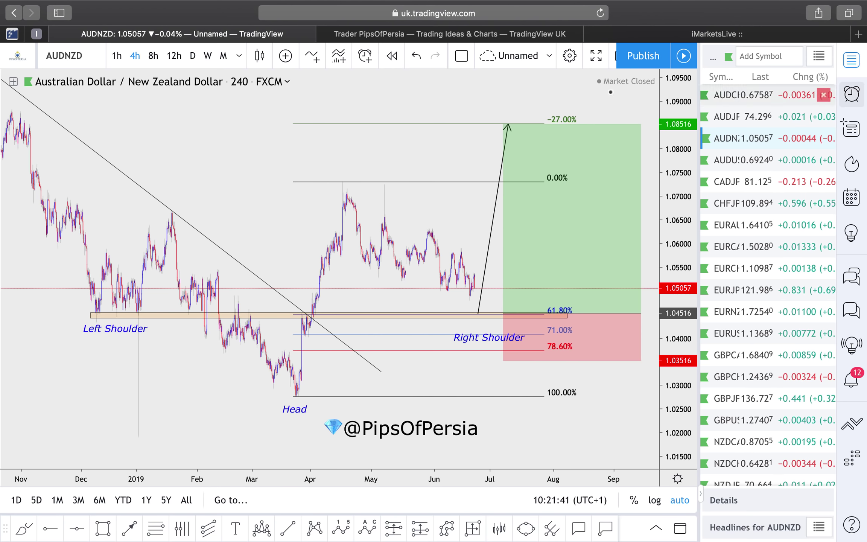
{"action": "scroll", "coordinate": [523, 109], "scroll_direction": "down", "scroll_amount": 5}
{"action": "left_click", "coordinate": [852, 59]}
{"action": "scroll", "coordinate": [528, 108], "scroll_direction": "up", "scroll_amount": 5}
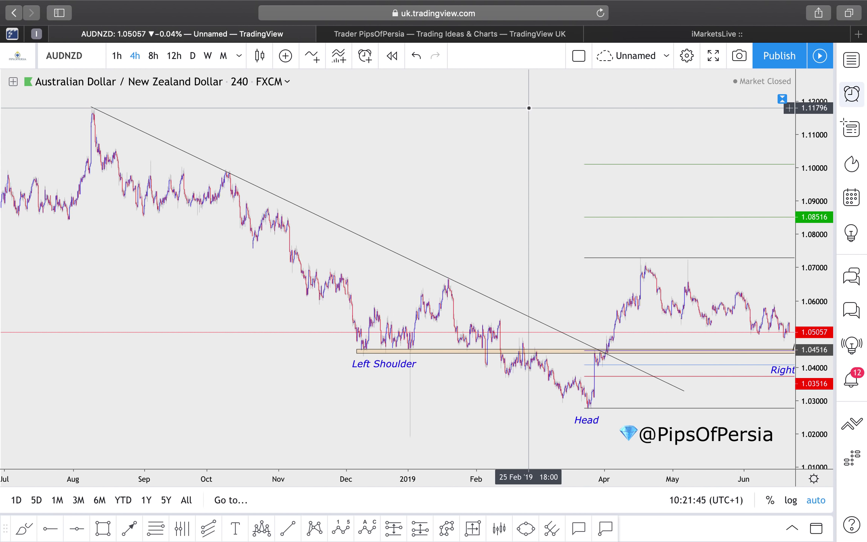
{"action": "scroll", "coordinate": [529, 108], "scroll_direction": "up", "scroll_amount": 5}
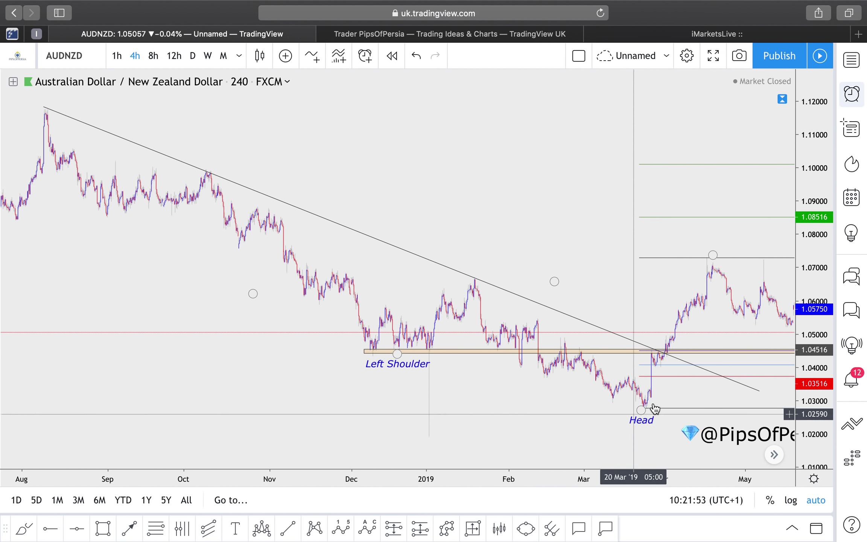
{"action": "scroll", "coordinate": [636, 405], "scroll_direction": "right", "scroll_amount": 5}
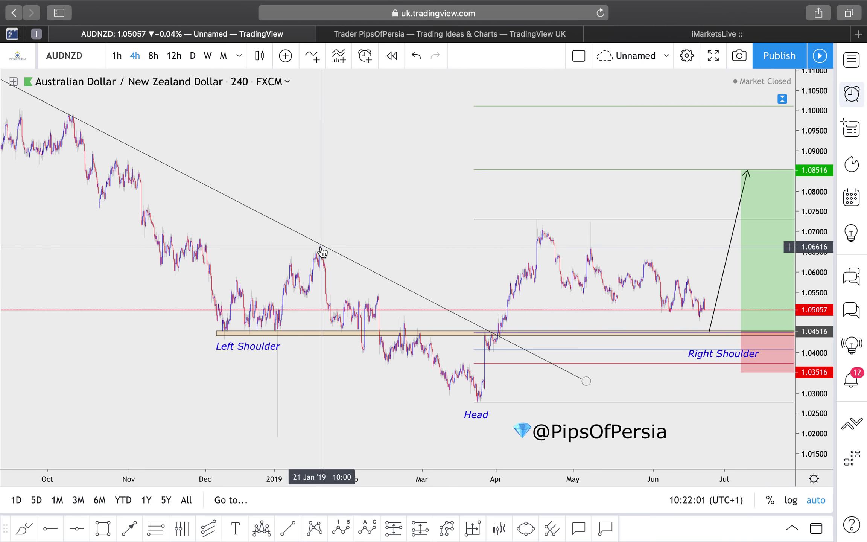
{"action": "scroll", "coordinate": [355, 246], "scroll_direction": "down", "scroll_amount": 5}
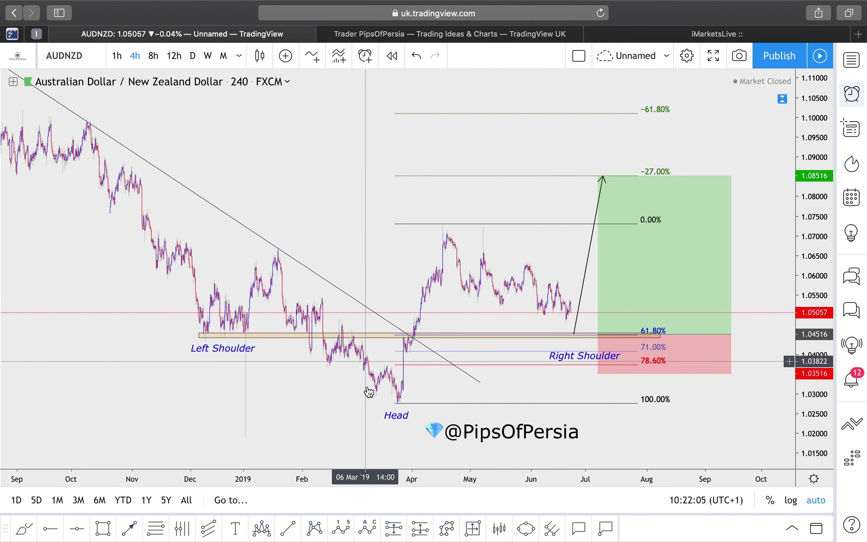
- Draw two thick descending lines around the AUDNZD April–June price swings, from about 1.07389 to 1.05331 above and 1.05589 to 1.04594 below
{"action": "left_click", "coordinate": [287, 528]}
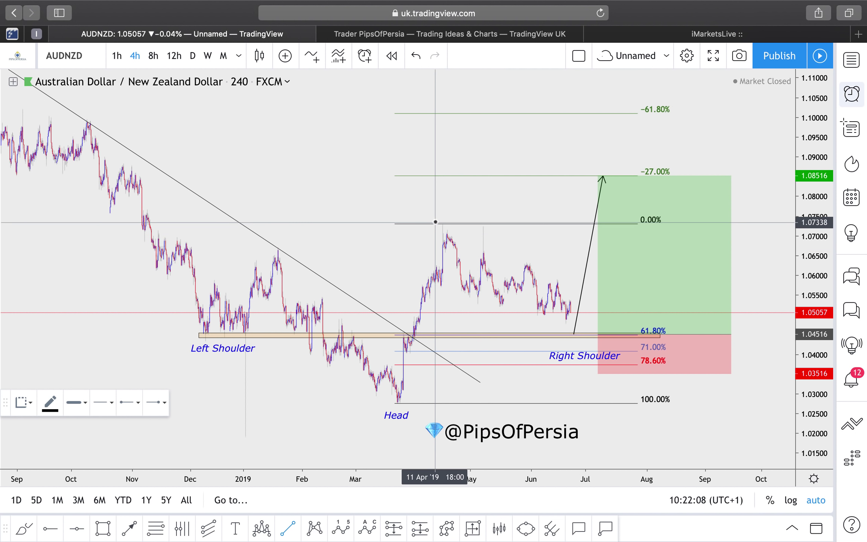
{"action": "left_click_drag", "start_coordinate": [435, 221], "coordinate": [615, 302]}
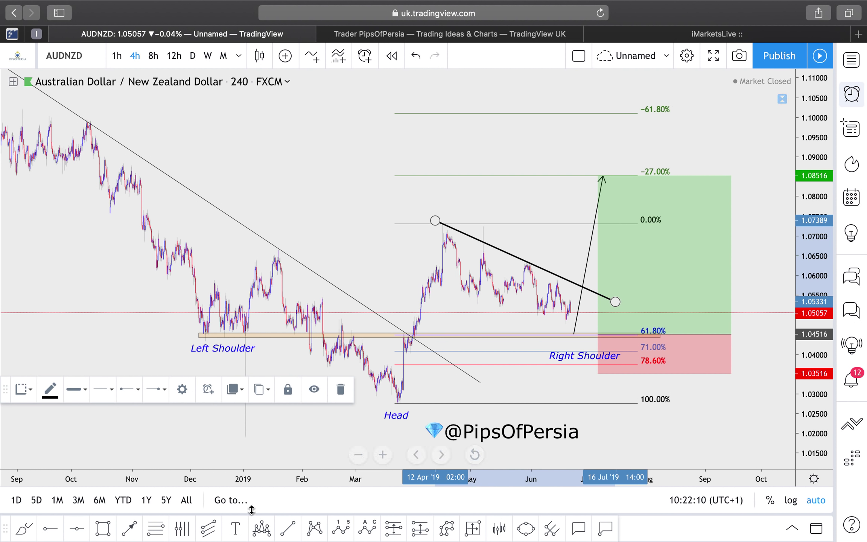
{"action": "left_click", "coordinate": [288, 528]}
{"action": "mouse_move", "coordinate": [429, 292]}
{"action": "left_mouse_down"}
{"action": "mouse_move", "coordinate": [606, 319]}
{"action": "mouse_move", "coordinate": [610, 331]}
{"action": "left_mouse_up"}
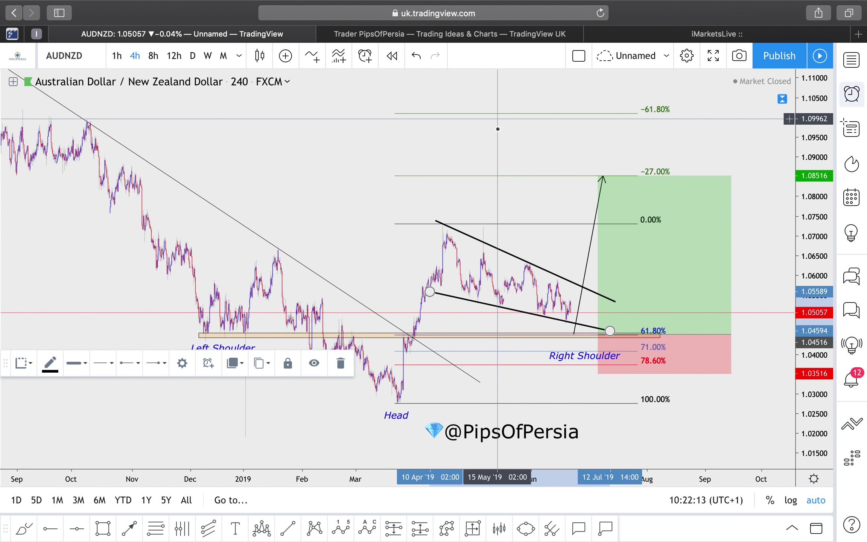
{"action": "left_click", "coordinate": [498, 134]}
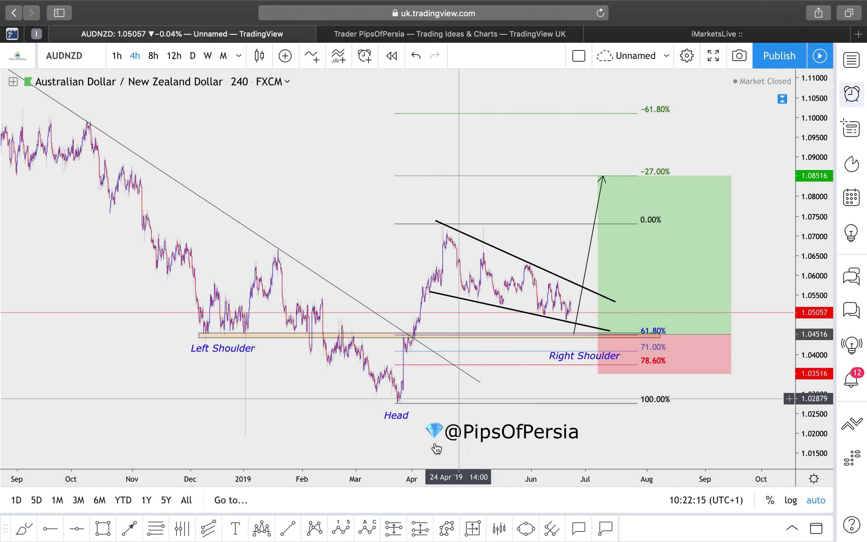
{"action": "left_click", "coordinate": [558, 321]}
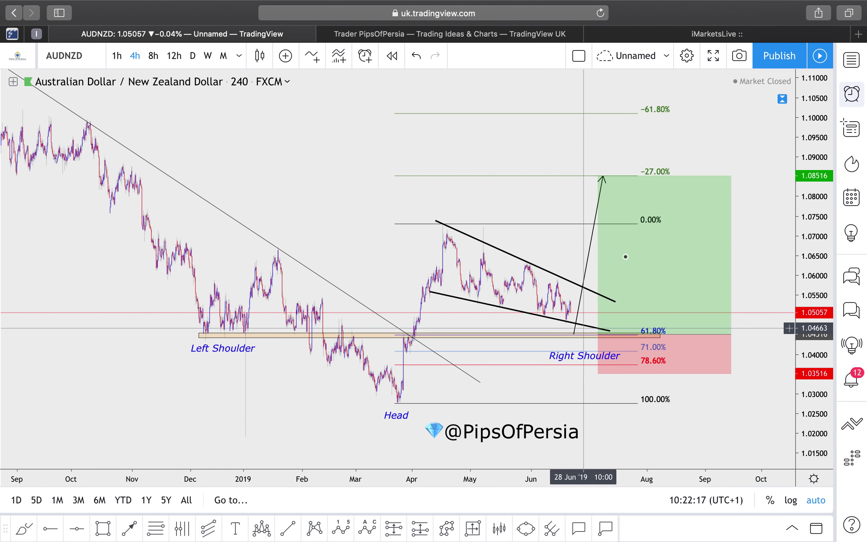
{"action": "left_click", "coordinate": [725, 124]}
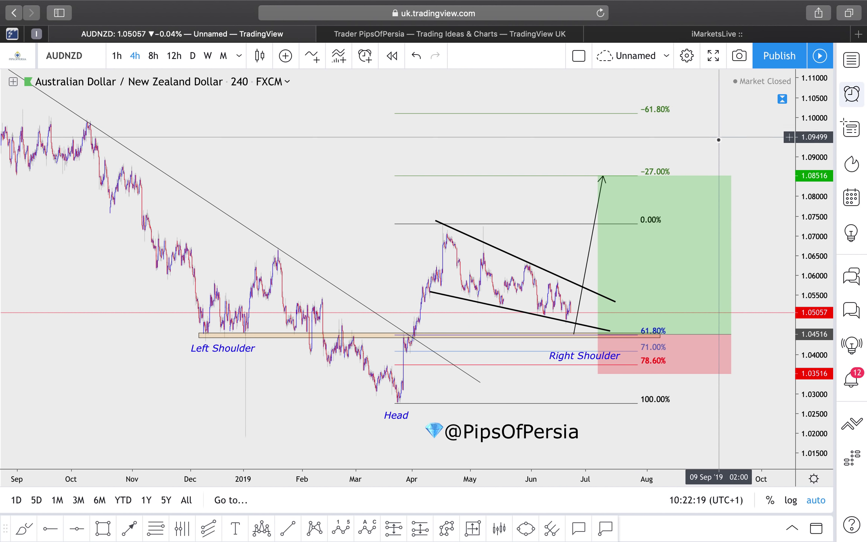
- Delete the projected long position from the AUDNZD chart and inspect the price swings above the right shoulder
{"action": "left_click", "coordinate": [692, 188]}
{"action": "key", "text": "Delete"}
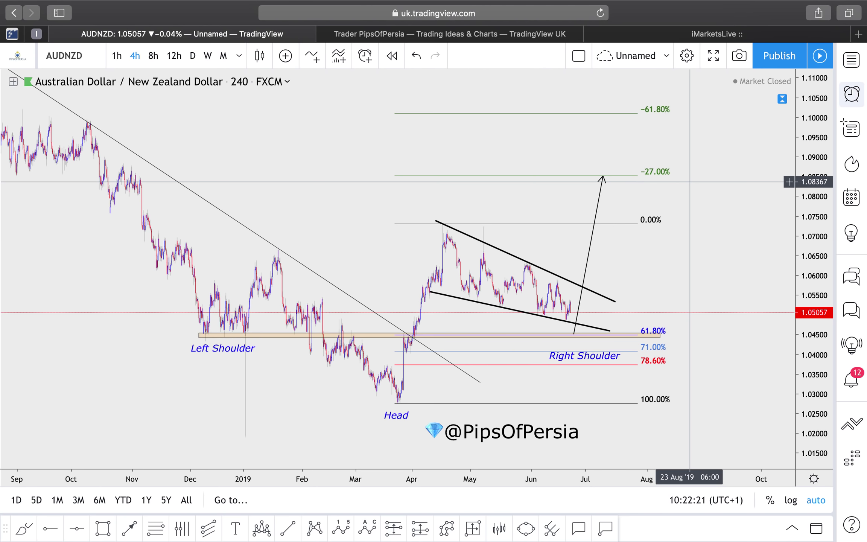
{"action": "scroll", "coordinate": [624, 281], "scroll_direction": "up", "scroll_amount": 2}
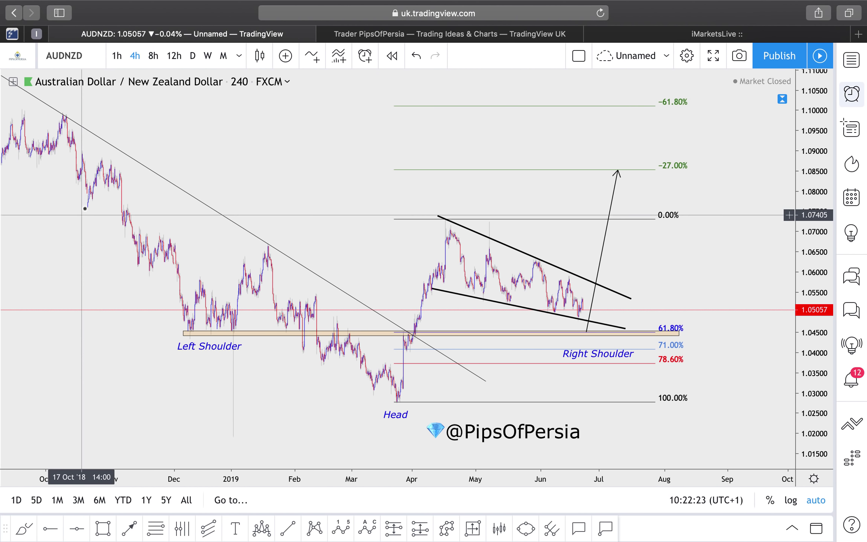
{"action": "scroll", "coordinate": [412, 297], "scroll_direction": "up", "scroll_amount": 3}
{"action": "scroll", "coordinate": [412, 296], "scroll_direction": "up", "scroll_amount": 1}
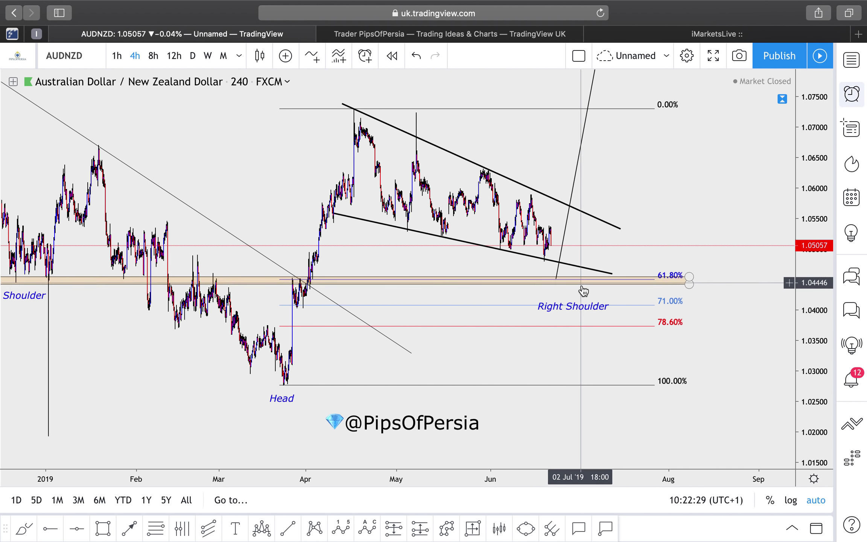
{"action": "scroll", "coordinate": [698, 256], "scroll_direction": "down", "scroll_amount": 3}
{"action": "scroll", "coordinate": [699, 258], "scroll_direction": "down", "scroll_amount": 2}
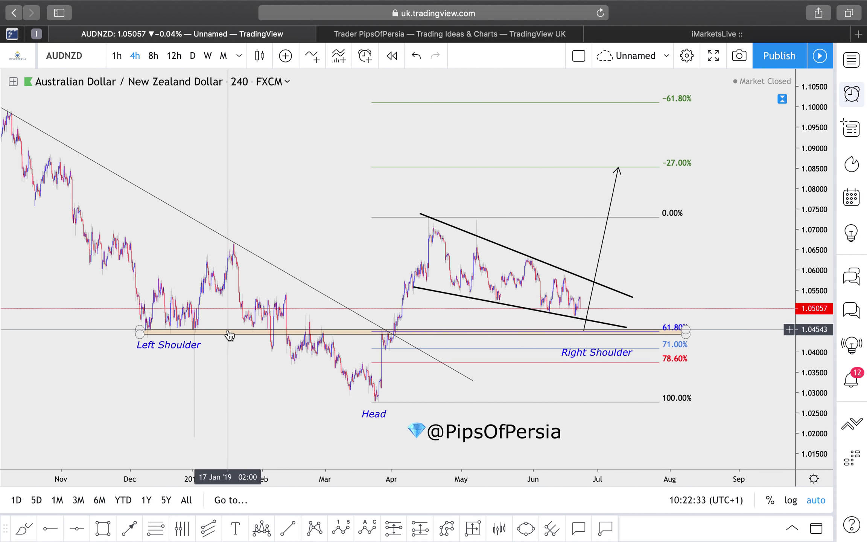
- Nudge the AUDNZD support zone slightly lower and earlier, and move the pattern's right shoulder point to about 1.04061 on 2 July
{"action": "left_click", "coordinate": [165, 333]}
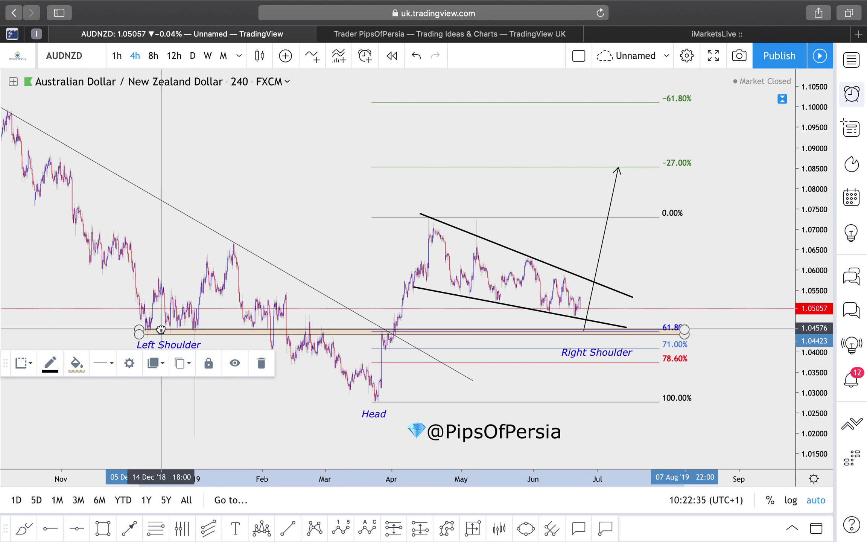
{"action": "left_click_drag", "start_coordinate": [153, 330], "coordinate": [154, 331]}
{"action": "left_click", "coordinate": [282, 229]}
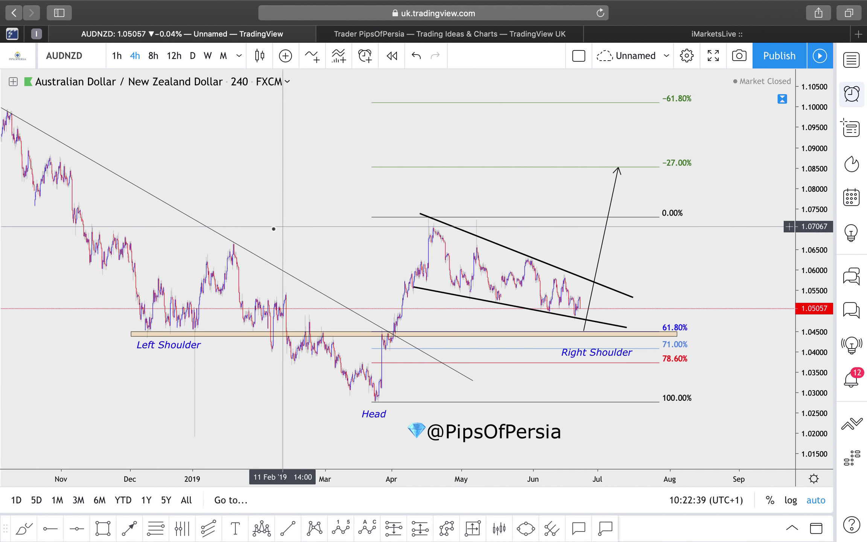
{"action": "mouse_move", "coordinate": [599, 344]}
{"action": "left_mouse_down"}
{"action": "mouse_move", "coordinate": [584, 324]}
{"action": "mouse_move", "coordinate": [603, 350]}
{"action": "left_mouse_up"}
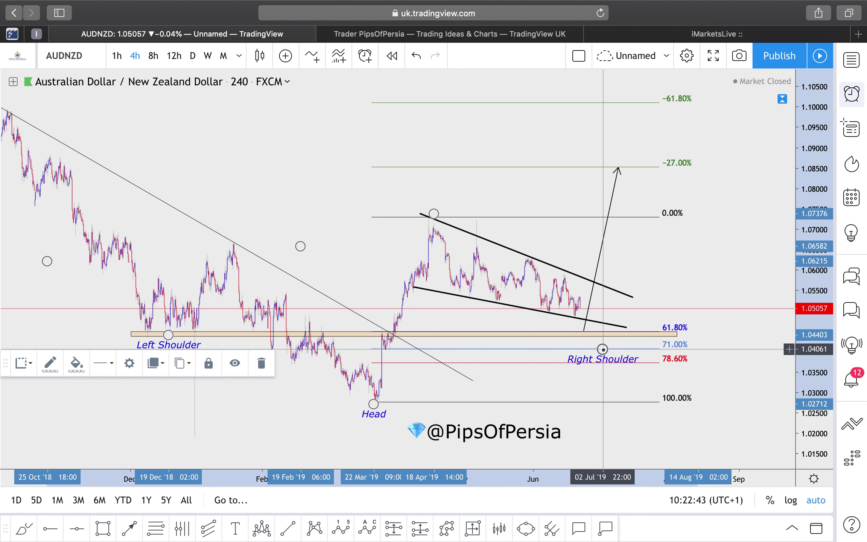
{"action": "left_click", "coordinate": [596, 335]}
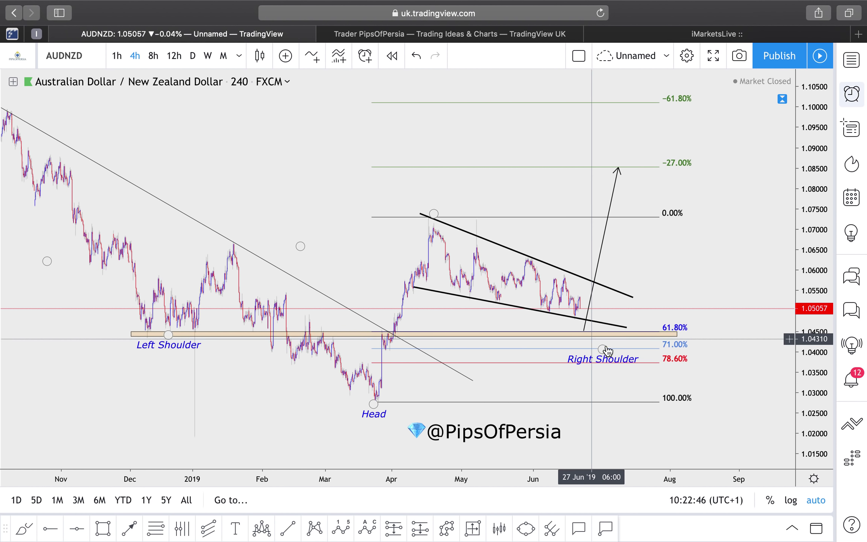
{"action": "left_click", "coordinate": [687, 295]}
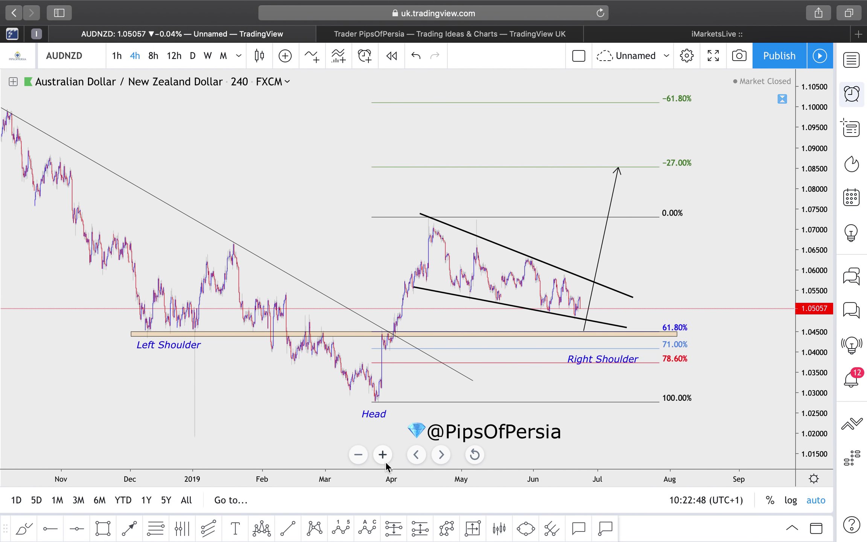
- Project a long position from about 1.04509 with its stop at 1.03380 and target at 1.08512, and remove it
{"action": "left_click", "coordinate": [428, 534]}
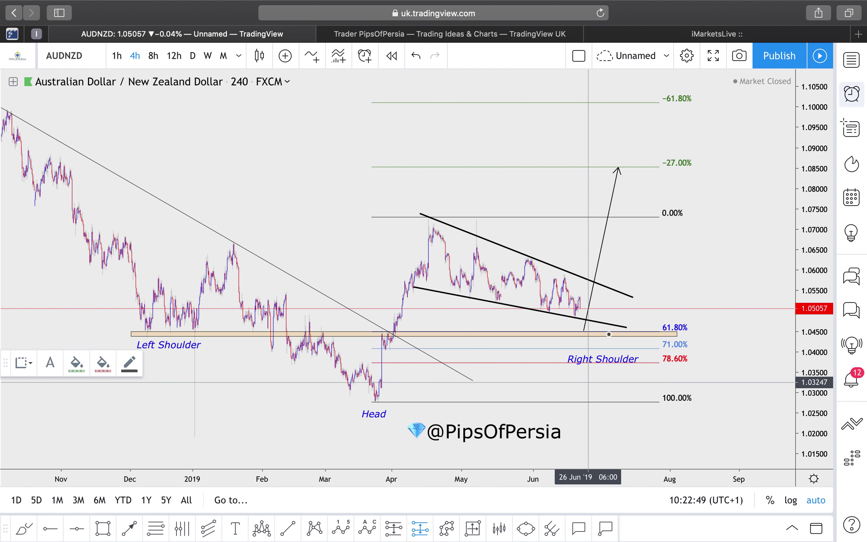
{"action": "left_click", "coordinate": [609, 331]}
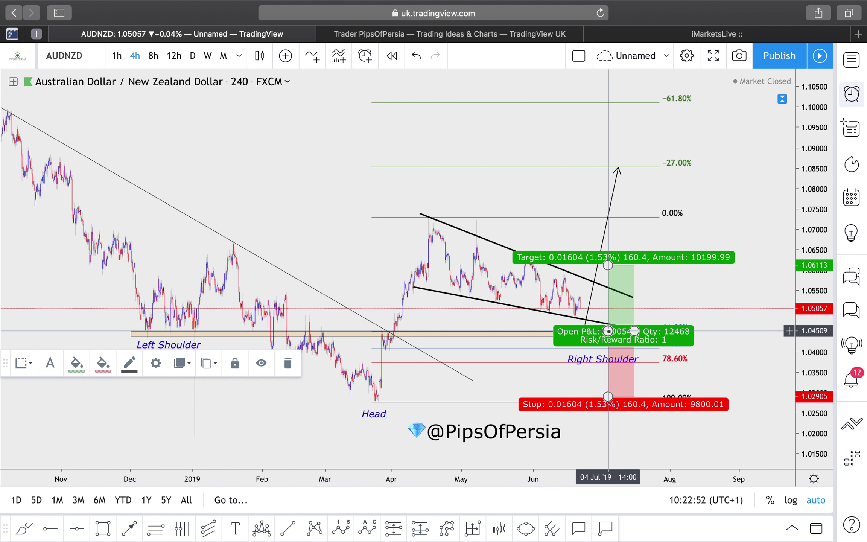
{"action": "left_click_drag", "start_coordinate": [606, 399], "coordinate": [607, 378]}
{"action": "left_click_drag", "start_coordinate": [634, 331], "coordinate": [705, 331]}
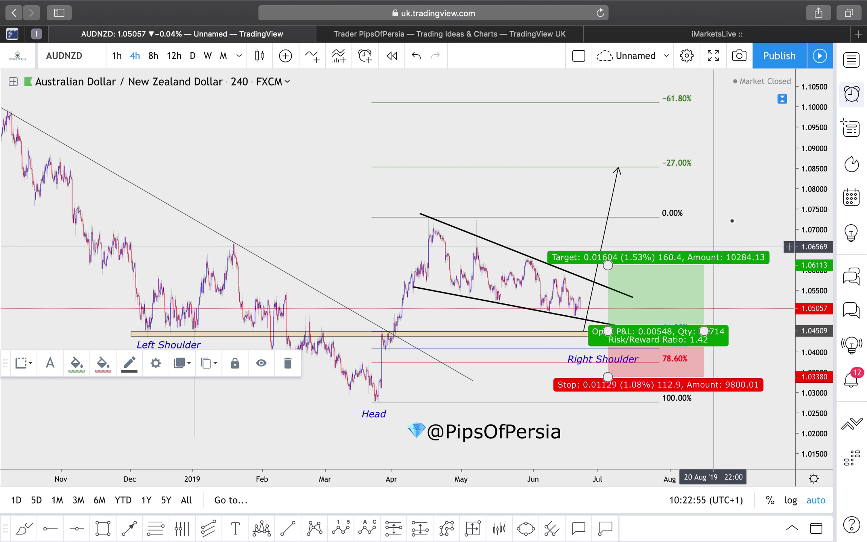
{"action": "left_click", "coordinate": [688, 211]}
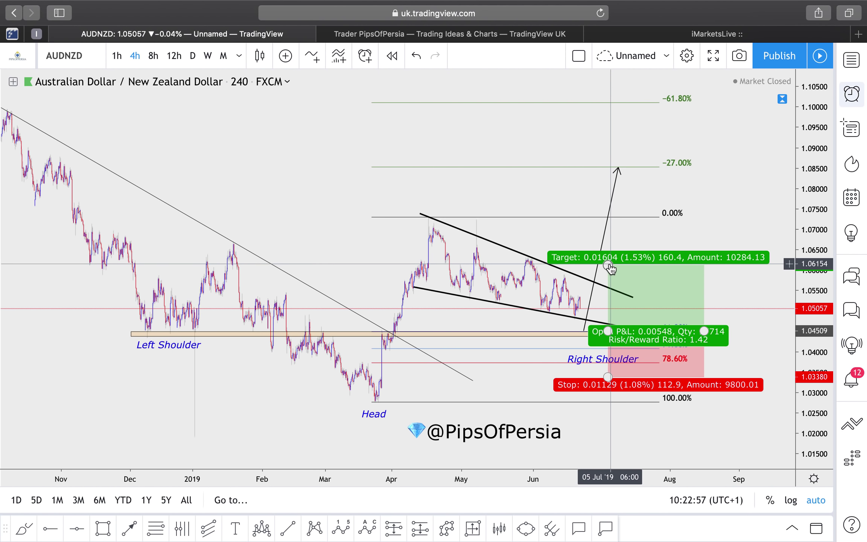
{"action": "left_click_drag", "start_coordinate": [608, 266], "coordinate": [626, 168]}
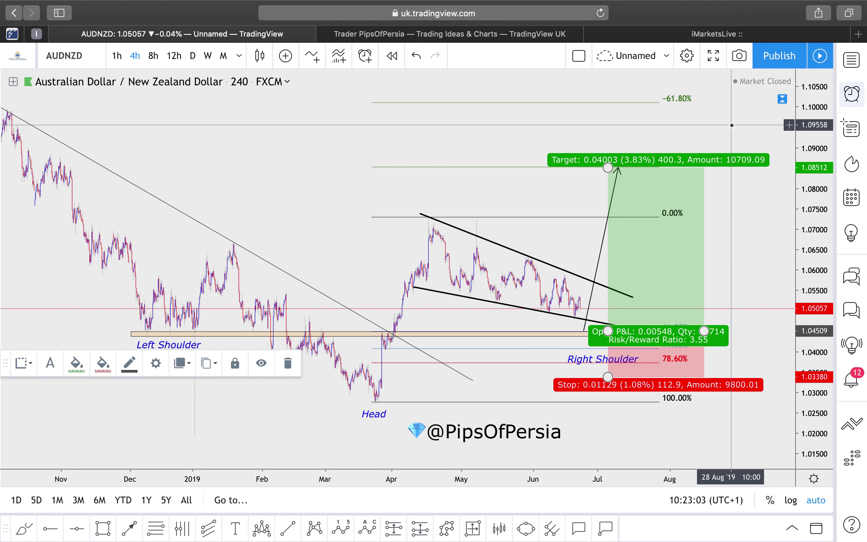
{"action": "key", "text": "Delete"}
- Open the AUDUSD chart from the watchlist and hide the watchlist
{"action": "left_click", "coordinate": [856, 62]}
{"action": "left_click", "coordinate": [738, 161]}
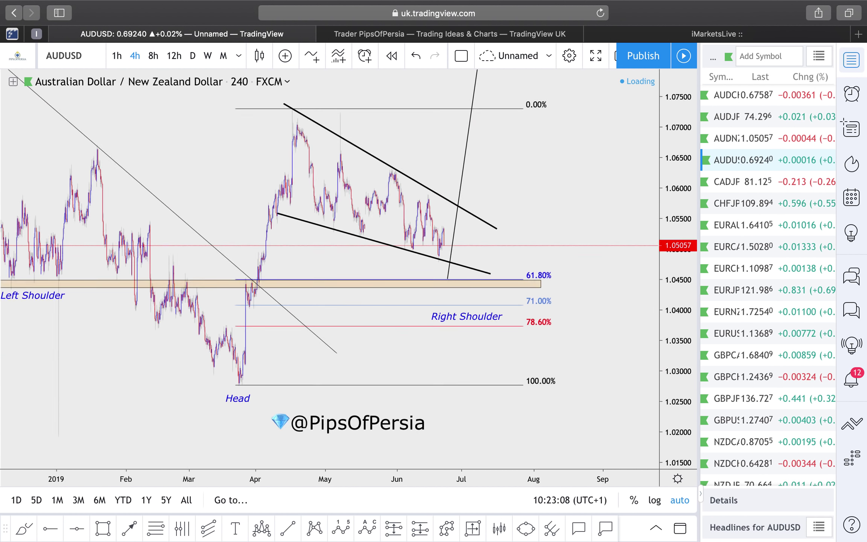
{"action": "left_click", "coordinate": [766, 115]}
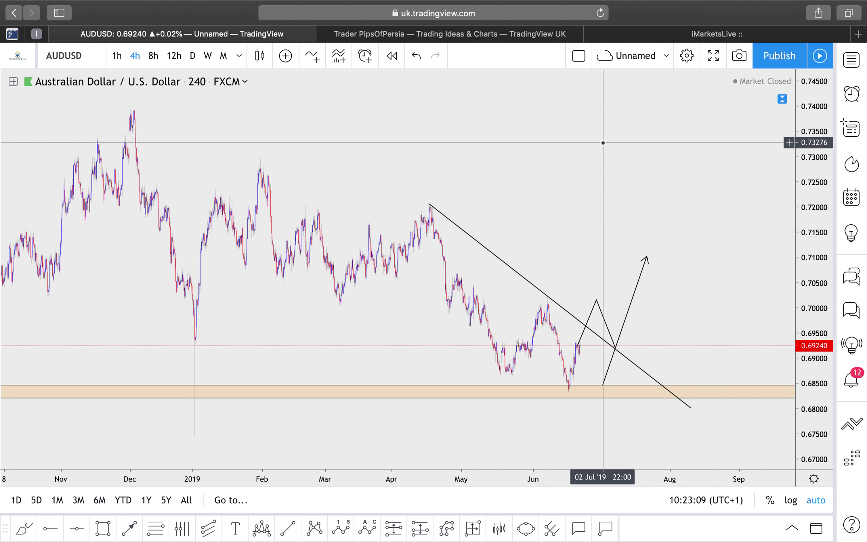
- Switch AUDUSD to the weekly timeframe and examine the support zone against the recent candles and the early-2016 lows
{"action": "left_click", "coordinate": [209, 56]}
{"action": "scroll", "coordinate": [401, 102], "scroll_direction": "up", "scroll_amount": 10}
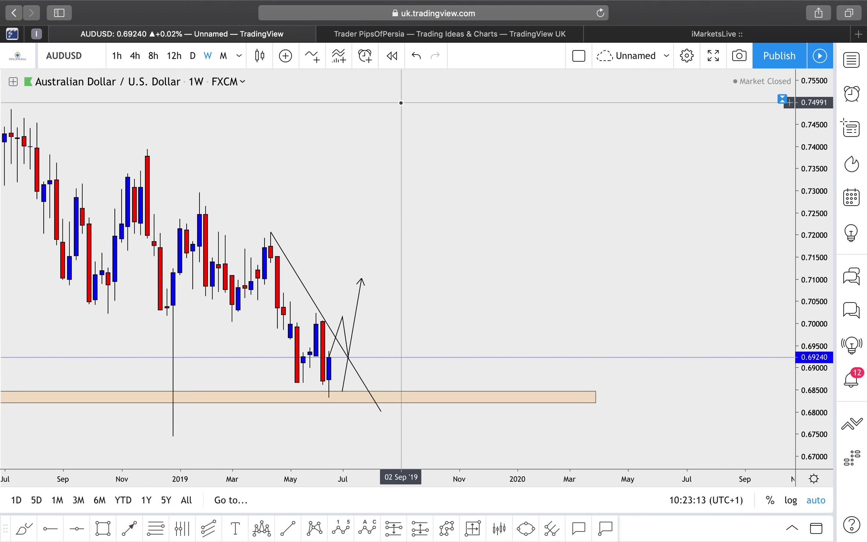
{"action": "scroll", "coordinate": [401, 103], "scroll_direction": "down", "scroll_amount": 5}
{"action": "scroll", "coordinate": [400, 103], "scroll_direction": "up", "scroll_amount": 7}
{"action": "scroll", "coordinate": [401, 103], "scroll_direction": "up", "scroll_amount": 3}
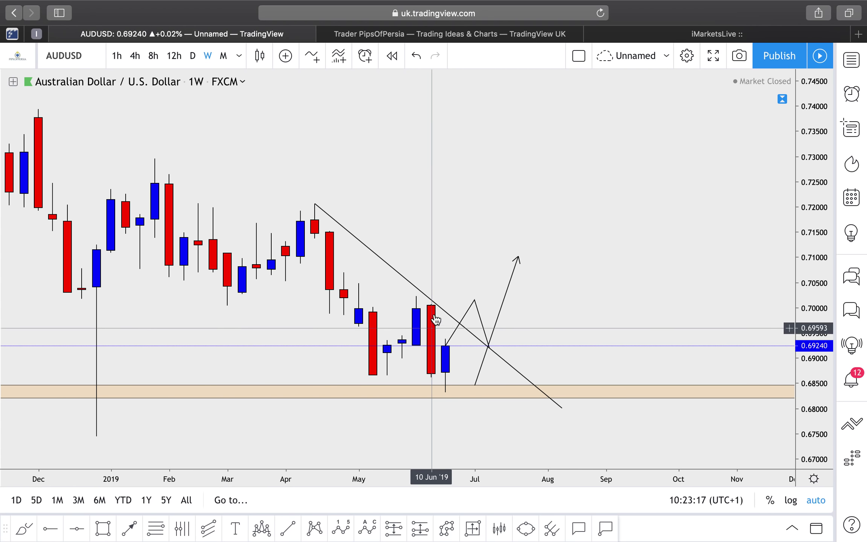
{"action": "scroll", "coordinate": [502, 278], "scroll_direction": "down", "scroll_amount": 8}
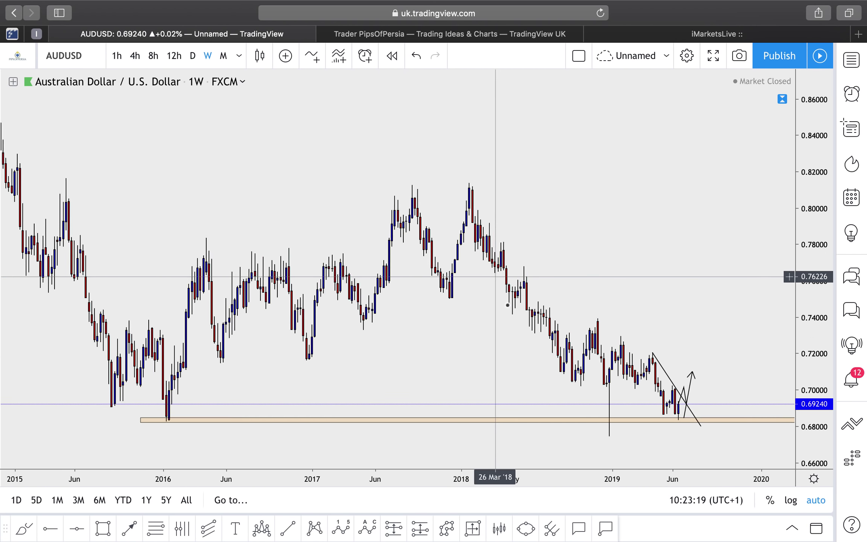
{"action": "scroll", "coordinate": [508, 305], "scroll_direction": "up", "scroll_amount": 2}
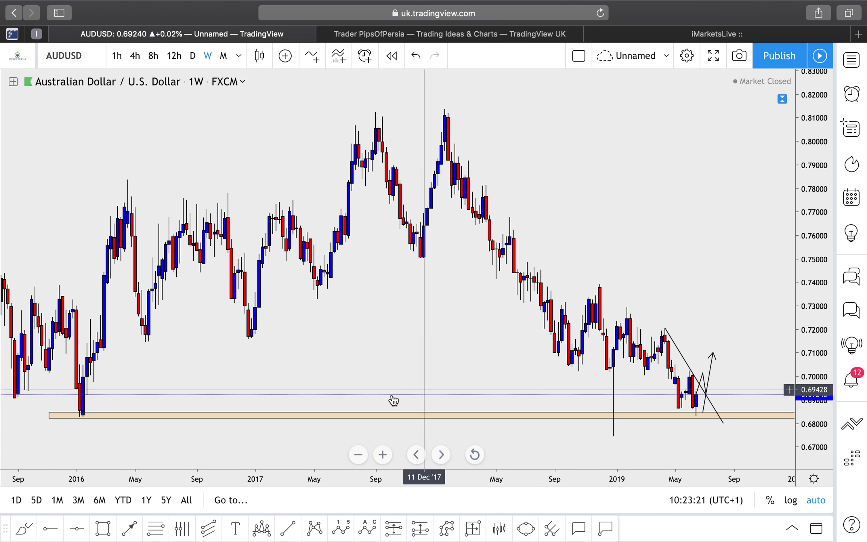
{"action": "left_click", "coordinate": [370, 414]}
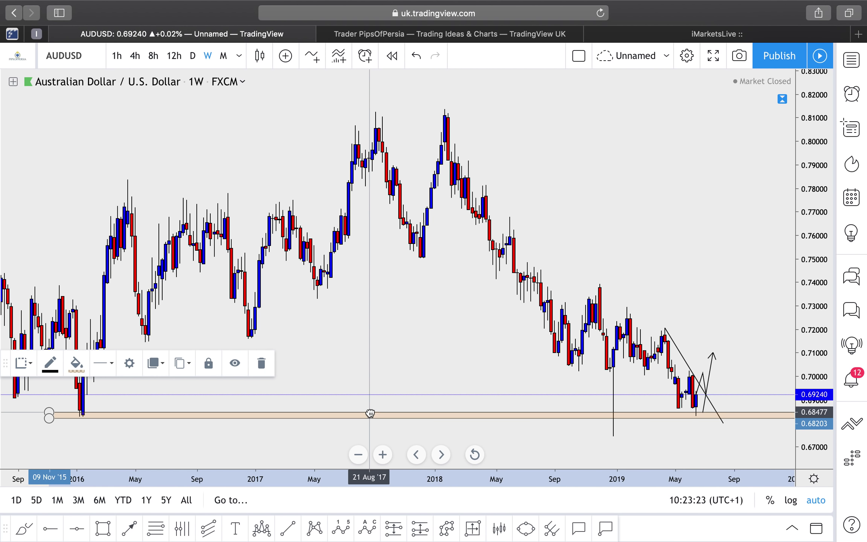
{"action": "left_click", "coordinate": [417, 364]}
{"action": "scroll", "coordinate": [417, 364], "scroll_direction": "right", "scroll_amount": 10}
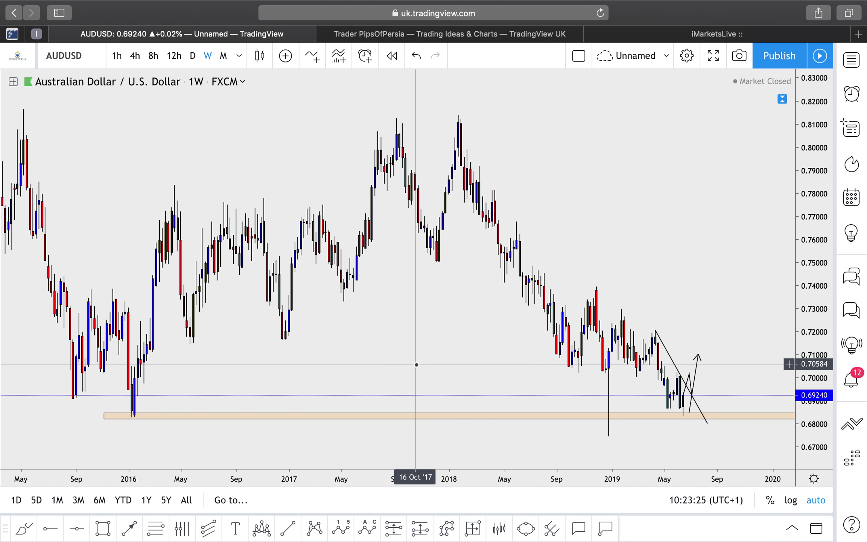
- On the 4-hour chart, draw an arrow from about 0.69254 to 0.68332 in the support zone and start the rebound arrow at its tip
{"action": "left_click", "coordinate": [139, 58]}
{"action": "scroll", "coordinate": [417, 240], "scroll_direction": "down", "scroll_amount": 5}
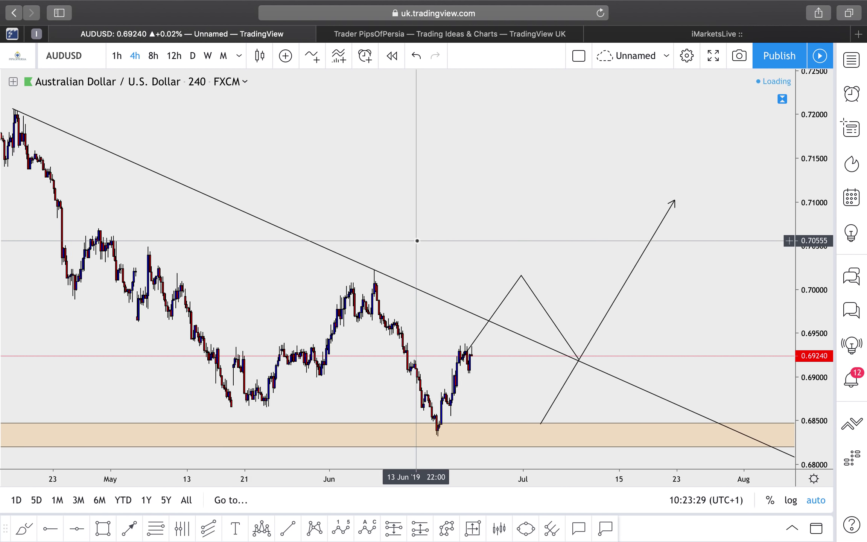
{"action": "scroll", "coordinate": [417, 241], "scroll_direction": "down", "scroll_amount": 2}
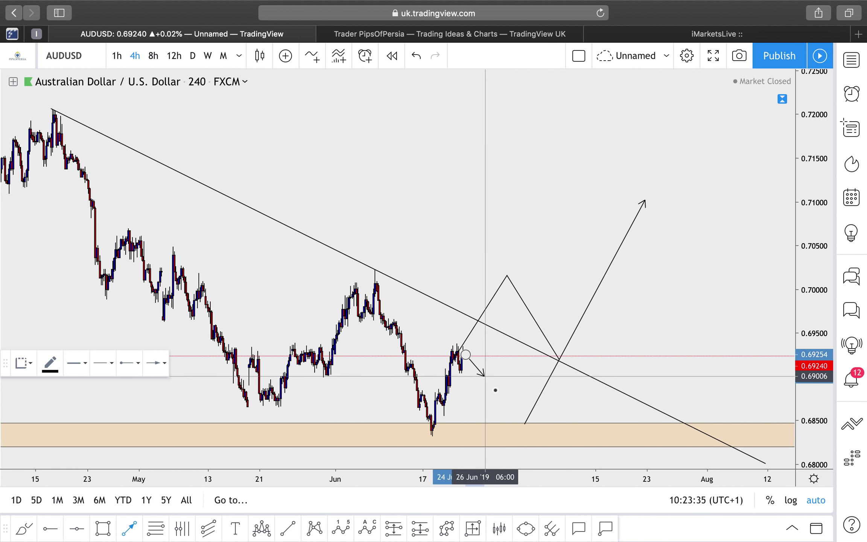
{"action": "left_click", "coordinate": [510, 432]}
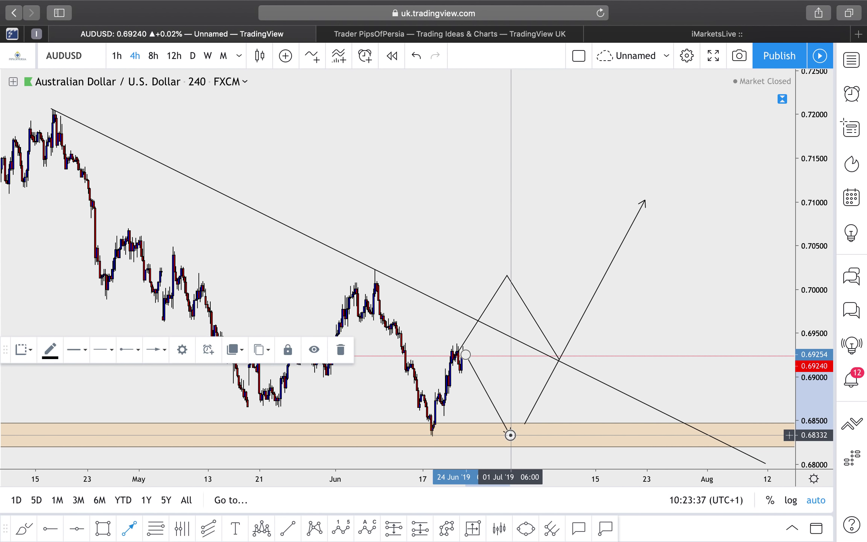
{"action": "left_click_drag", "start_coordinate": [536, 400], "coordinate": [526, 414]}
{"action": "left_click", "coordinate": [600, 333]}
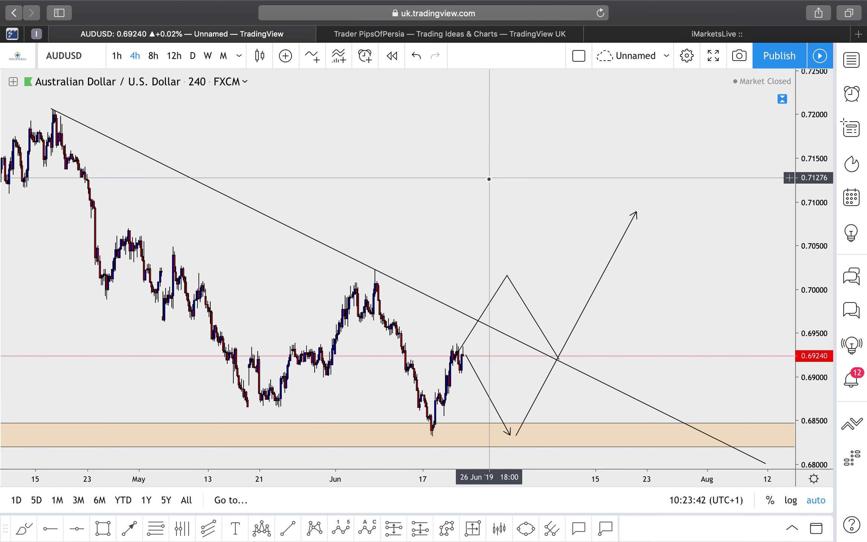
{"action": "scroll", "coordinate": [492, 270], "scroll_direction": "left", "scroll_amount": 2}
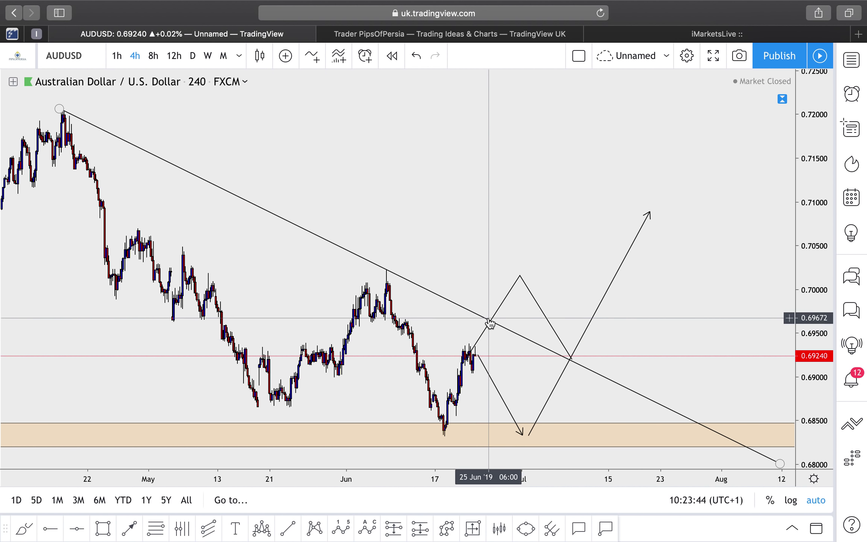
{"action": "left_click", "coordinate": [466, 308]}
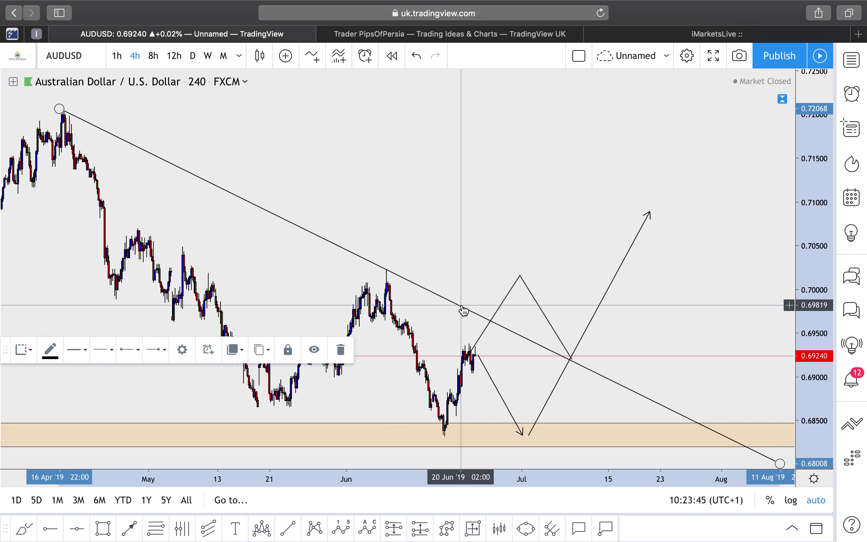
{"action": "left_click", "coordinate": [527, 210]}
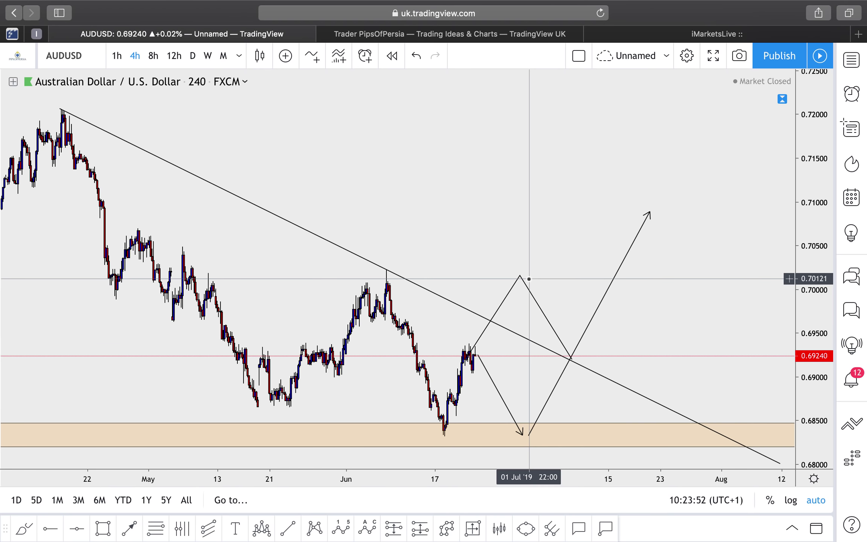
{"action": "left_click", "coordinate": [571, 355]}
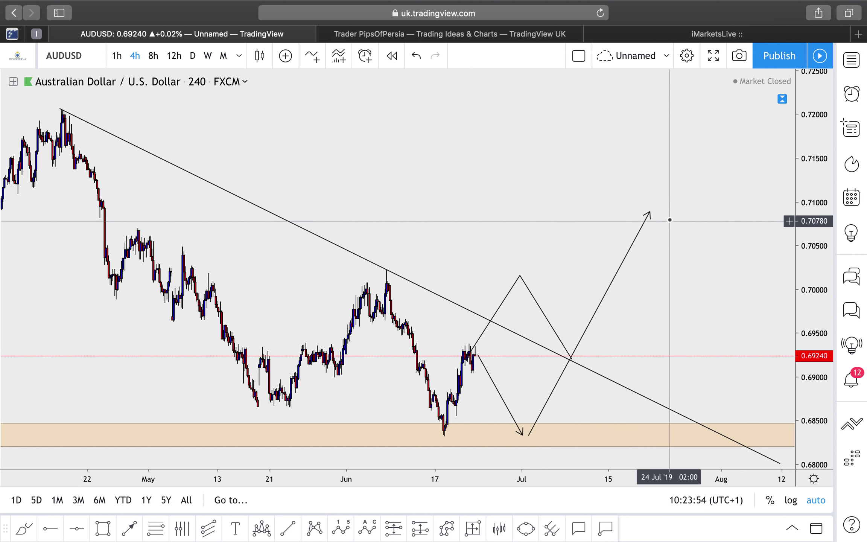
{"action": "left_click", "coordinate": [697, 186]}
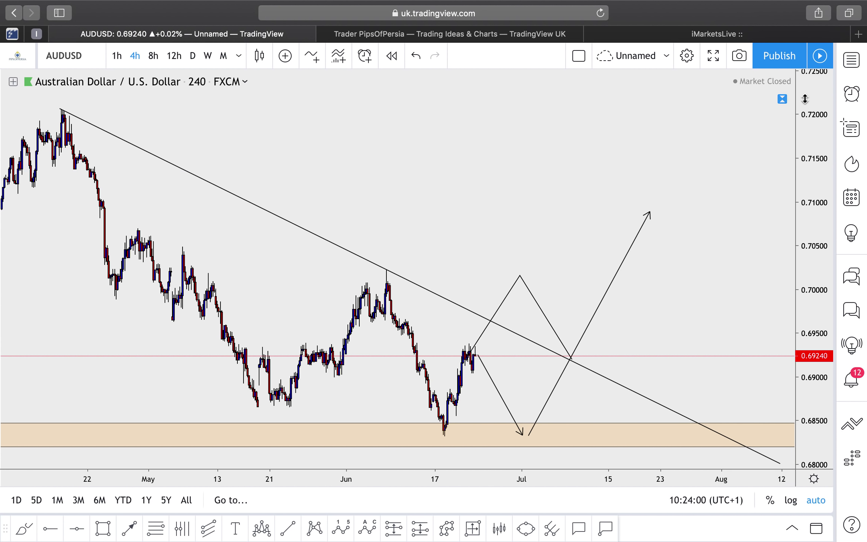
- Open the next watchlist pair, CADJPY, hide the watchlist, and frame its 4-hour price swings and projected rise
{"action": "left_click", "coordinate": [853, 60]}
{"action": "key", "text": "Down"}
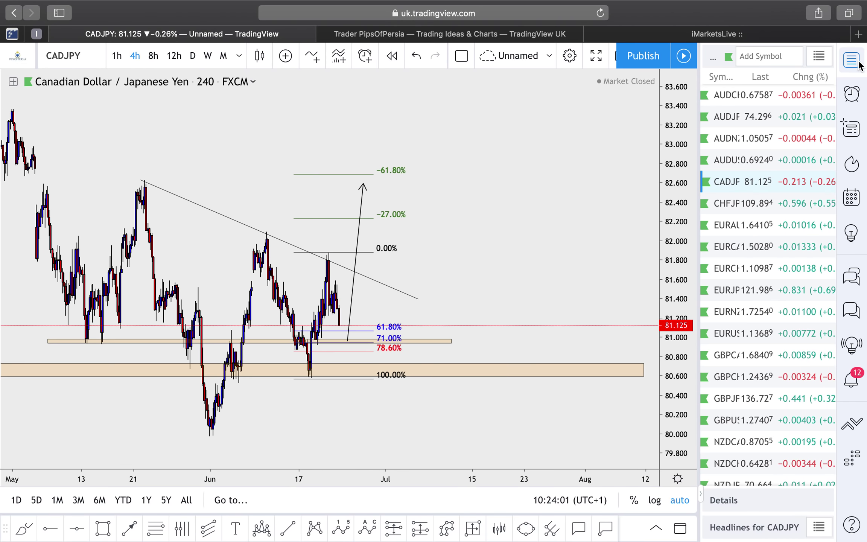
{"action": "left_click", "coordinate": [859, 59]}
{"action": "scroll", "coordinate": [532, 92], "scroll_direction": "up", "scroll_amount": 5}
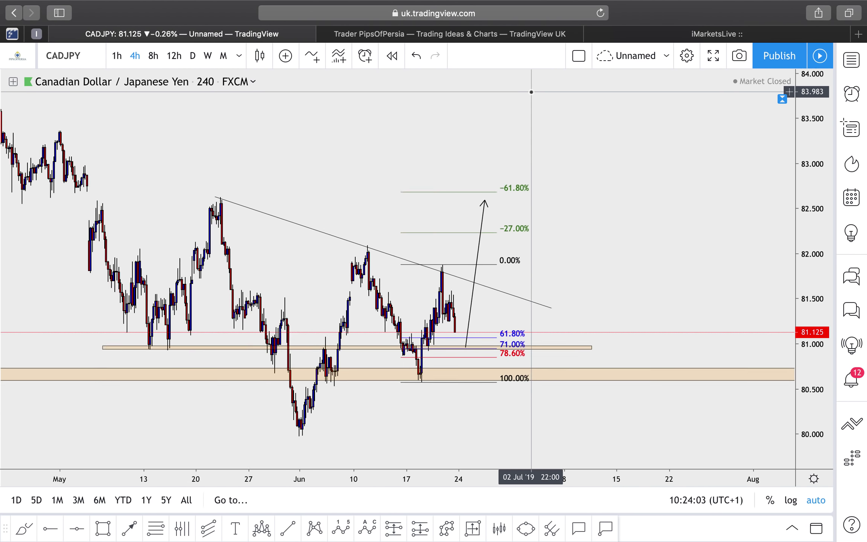
{"action": "scroll", "coordinate": [531, 92], "scroll_direction": "up", "scroll_amount": 3}
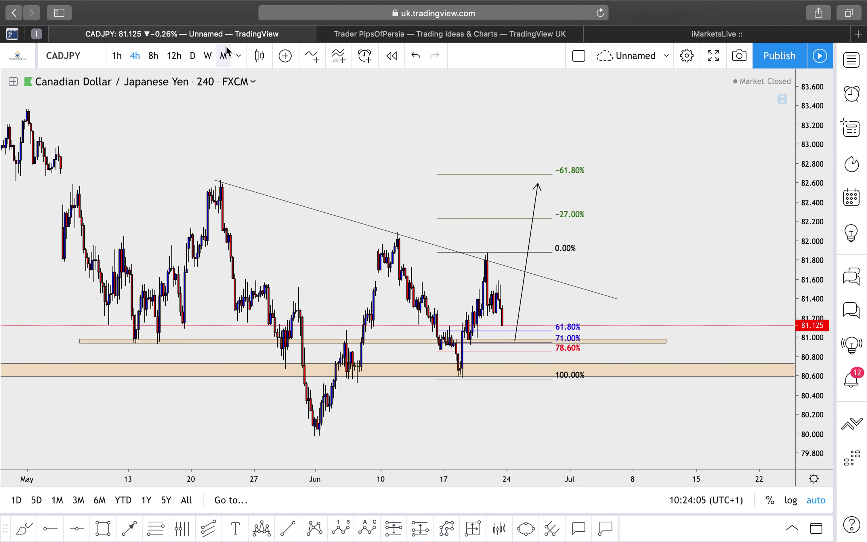
- Examine CADJPY's support zones and recent swings on the weekly and daily timeframes
{"action": "left_click", "coordinate": [208, 57]}
{"action": "scroll", "coordinate": [421, 142], "scroll_direction": "up", "scroll_amount": 5}
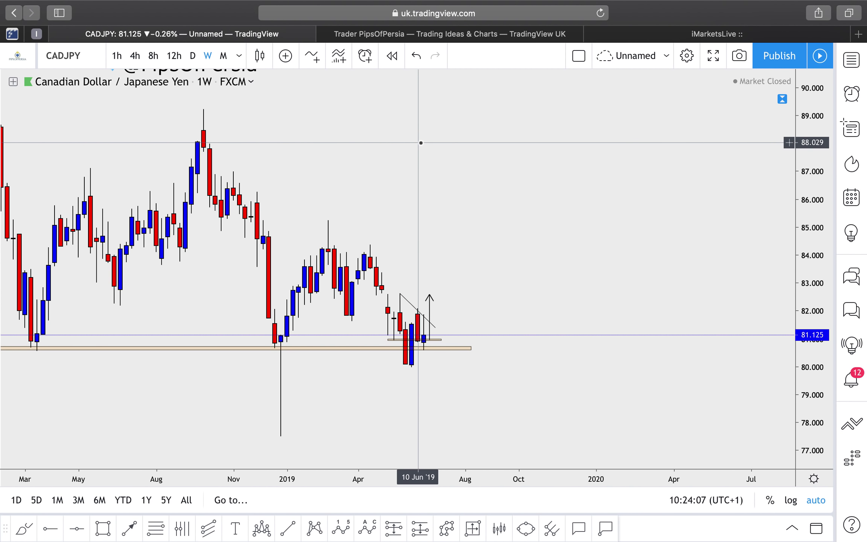
{"action": "scroll", "coordinate": [421, 143], "scroll_direction": "left", "scroll_amount": 5}
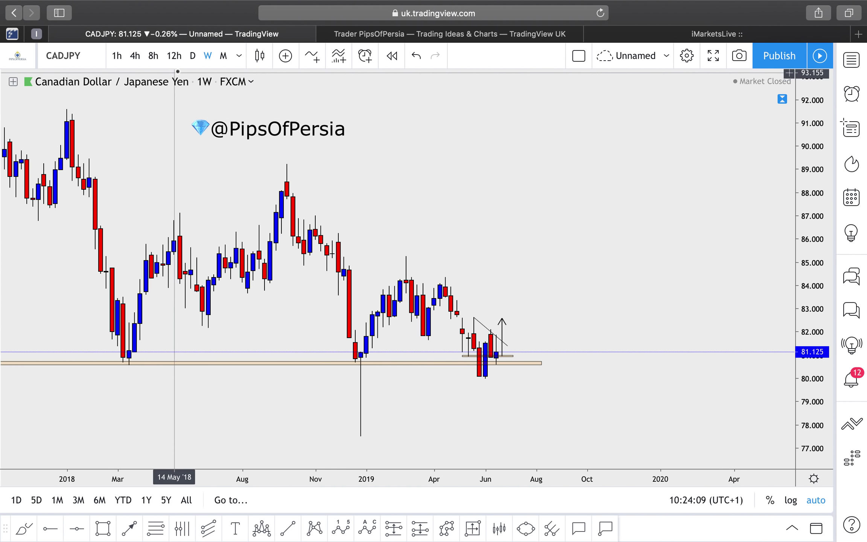
{"action": "left_click", "coordinate": [198, 61]}
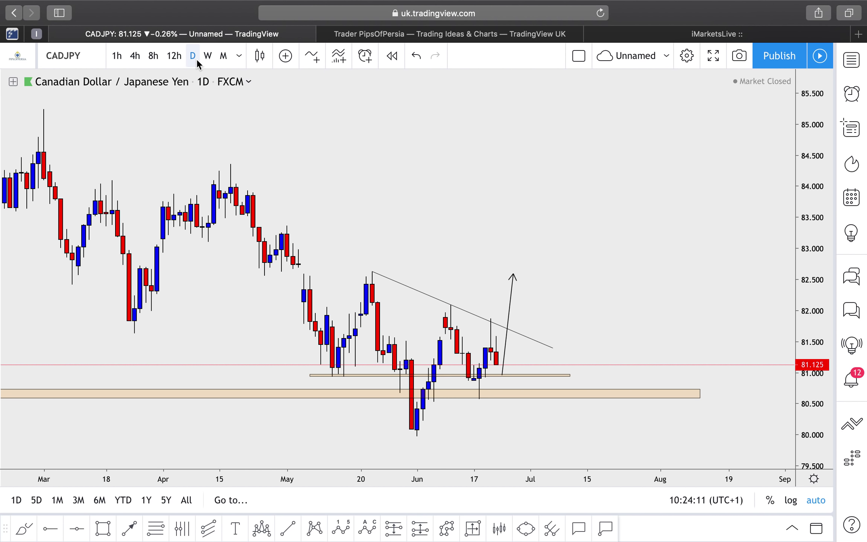
- Return CADJPY to the 4-hour timeframe and examine its descending trendline, Fibonacci levels and projected rise arrow
{"action": "left_click", "coordinate": [135, 56]}
{"action": "scroll", "coordinate": [433, 169], "scroll_direction": "down", "scroll_amount": 3}
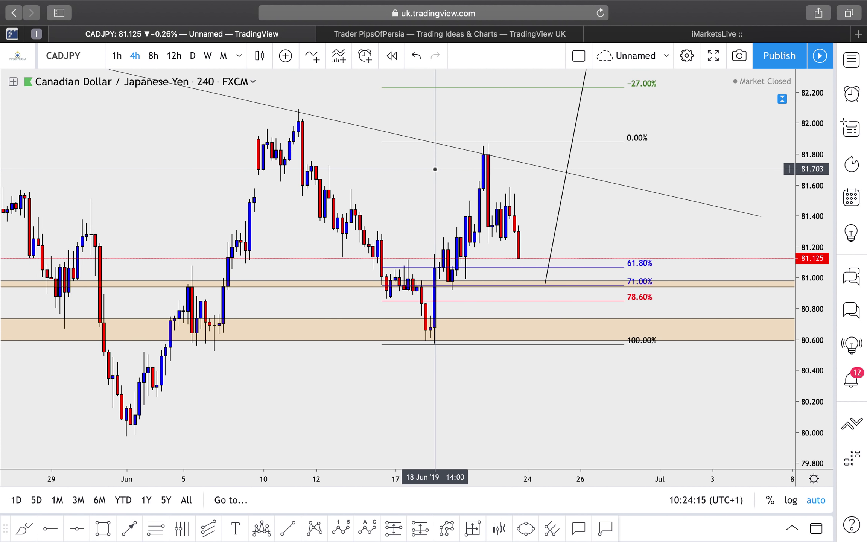
{"action": "scroll", "coordinate": [435, 169], "scroll_direction": "down", "scroll_amount": 5}
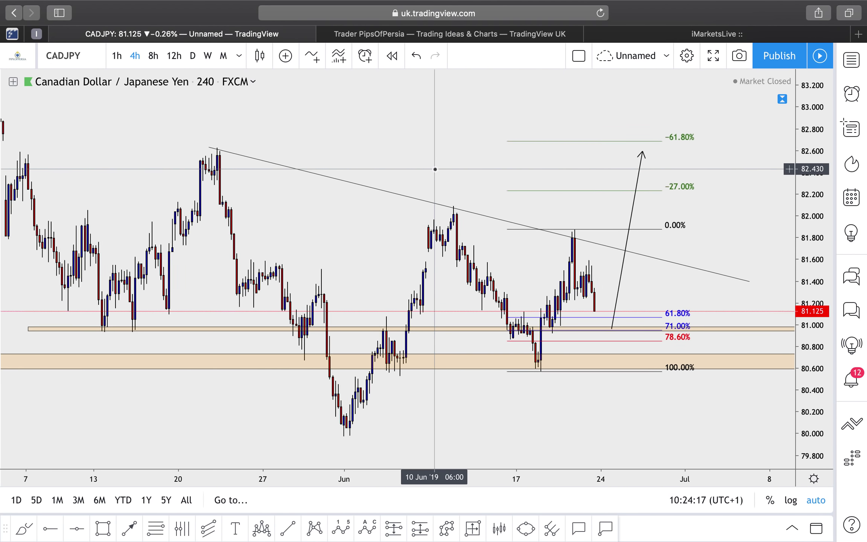
{"action": "scroll", "coordinate": [435, 169], "scroll_direction": "up", "scroll_amount": 1}
{"action": "scroll", "coordinate": [435, 169], "scroll_direction": "left", "scroll_amount": 3}
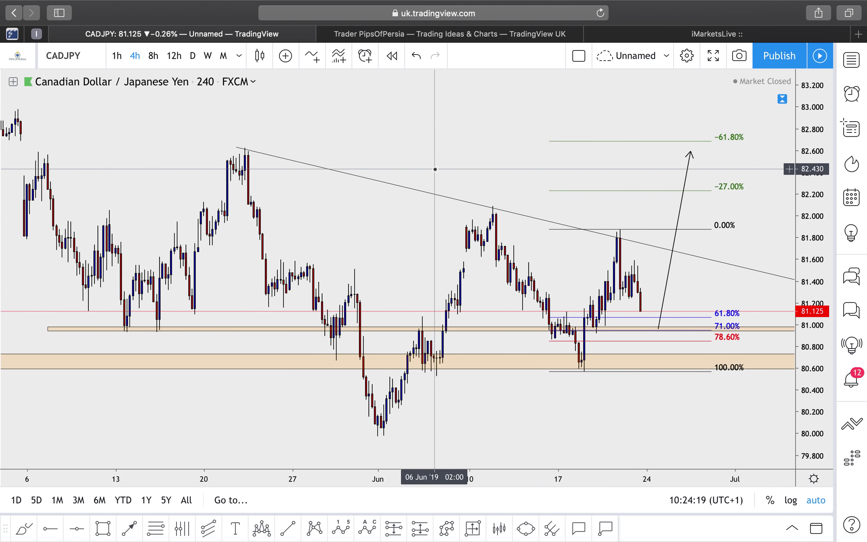
- Nudge the thin support zone near 81.000 slightly lower and dismiss the browser's energy-use notice
{"action": "left_click", "coordinate": [401, 329]}
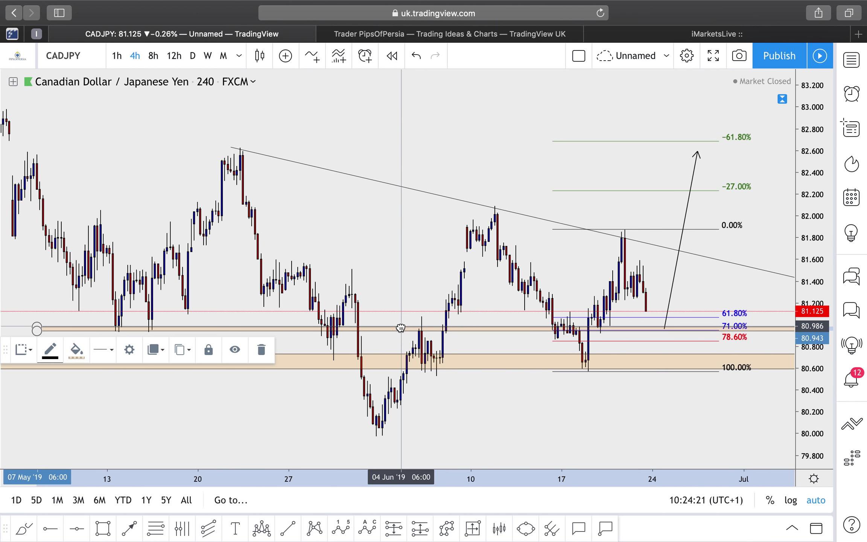
{"action": "left_click", "coordinate": [391, 346]}
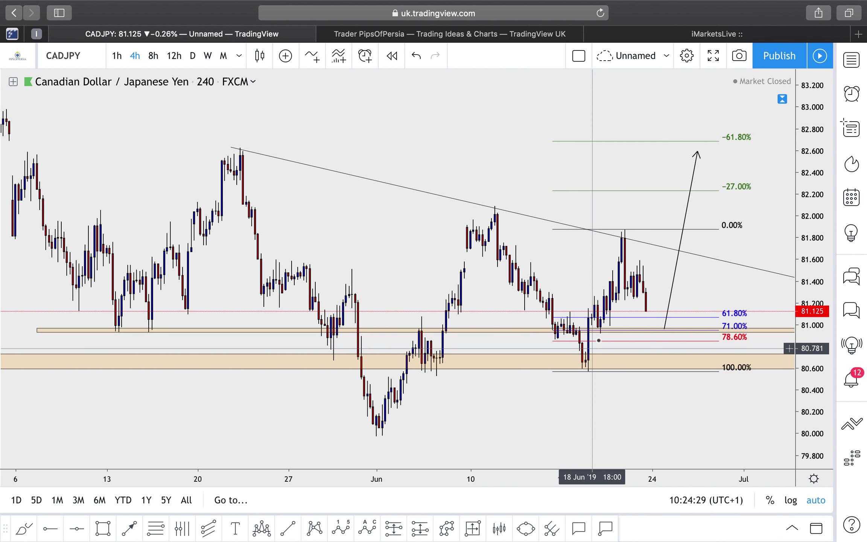
{"action": "scroll", "coordinate": [622, 258], "scroll_direction": "up", "scroll_amount": 6}
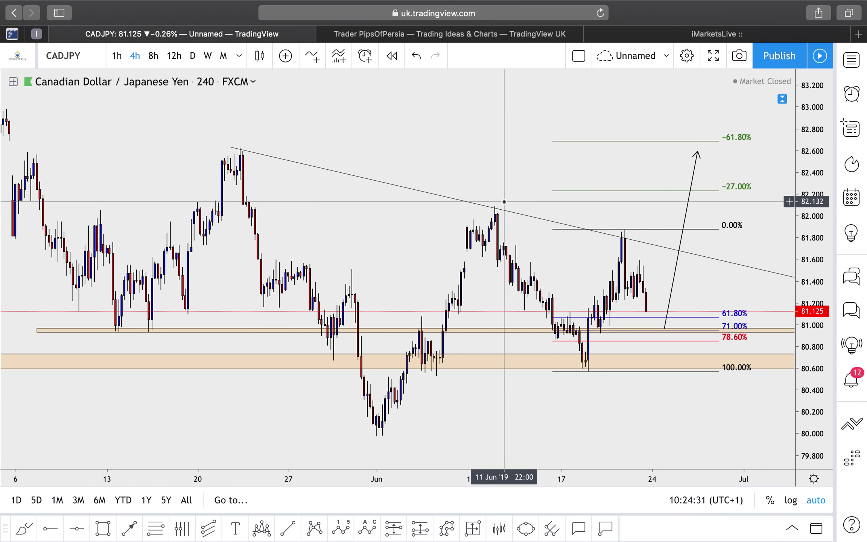
{"action": "scroll", "coordinate": [504, 223], "scroll_direction": "right", "scroll_amount": 1}
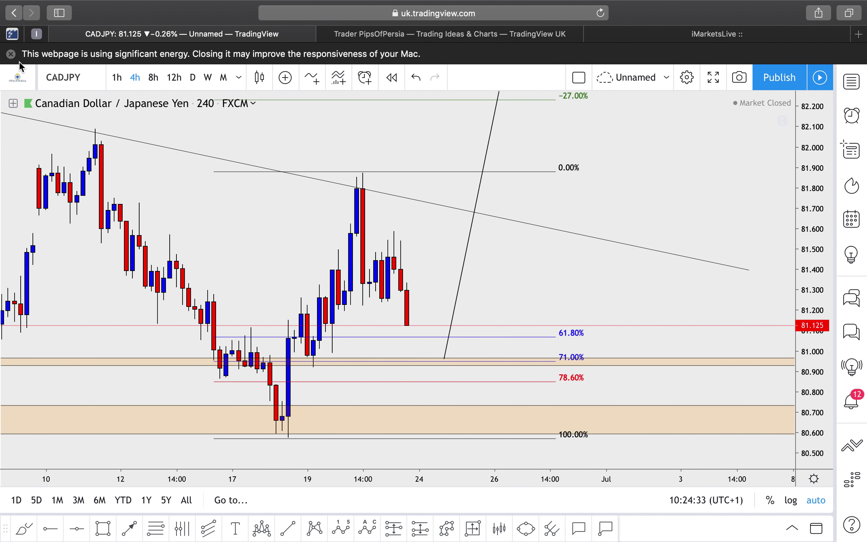
{"action": "left_click", "coordinate": [11, 54]}
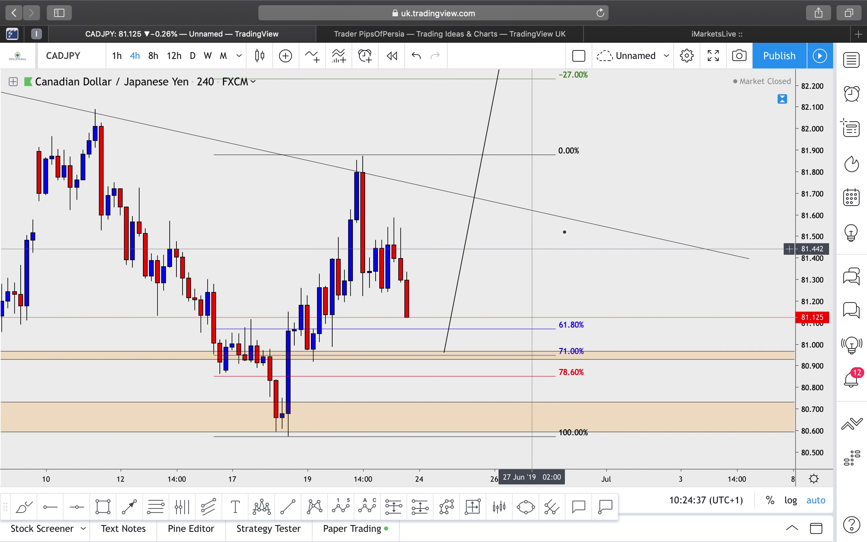
- Trace CADJPY's swing highs and lows from early March to mid-June with a multi-point path ending in a projected rise to about 83.500
{"action": "left_click_drag", "start_coordinate": [556, 156], "coordinate": [556, 156]}
{"action": "left_click", "coordinate": [566, 175]}
{"action": "scroll", "coordinate": [567, 176], "scroll_direction": "down", "scroll_amount": 10}
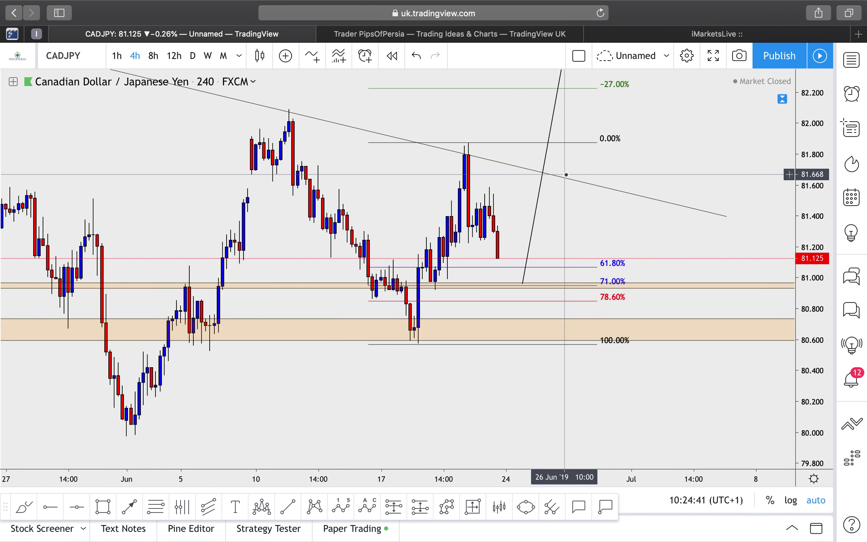
{"action": "scroll", "coordinate": [568, 177], "scroll_direction": "down", "scroll_amount": 10}
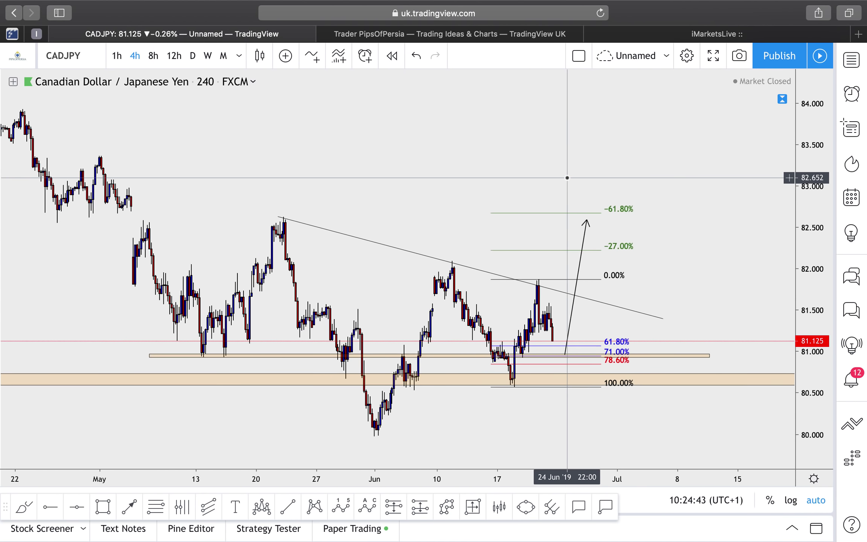
{"action": "scroll", "coordinate": [567, 178], "scroll_direction": "down", "scroll_amount": 3}
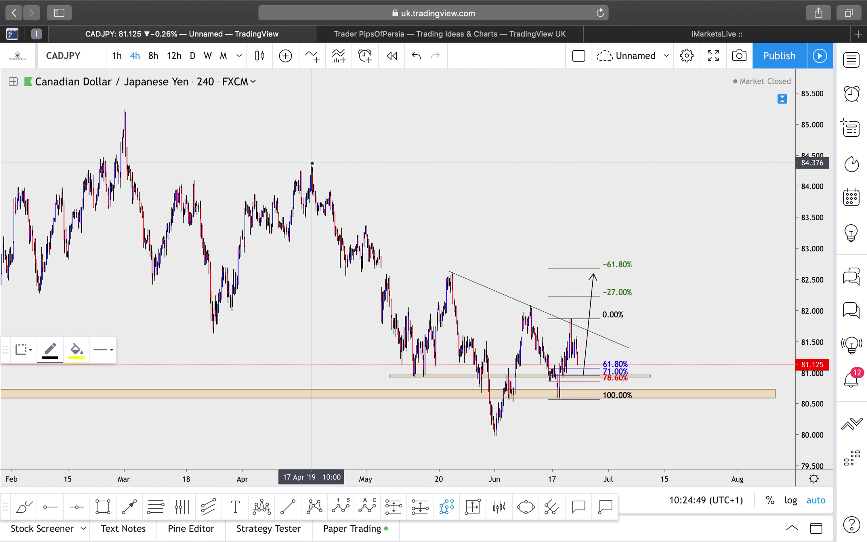
{"action": "left_click", "coordinate": [128, 108]}
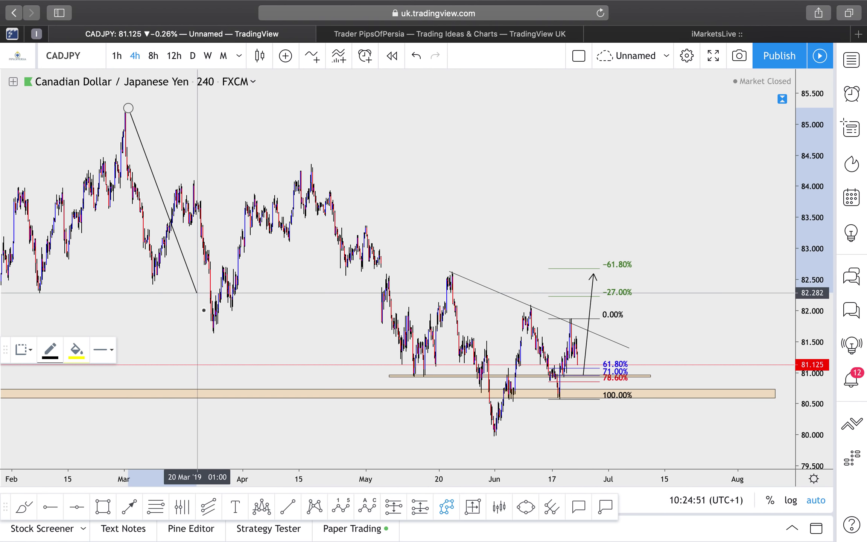
{"action": "left_click", "coordinate": [209, 333]}
{"action": "left_click", "coordinate": [311, 160]}
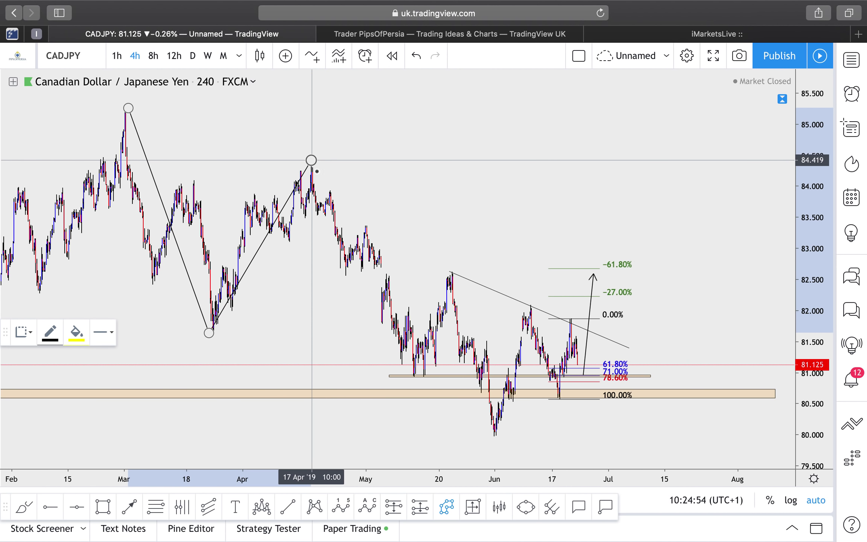
{"action": "left_click", "coordinate": [410, 378]}
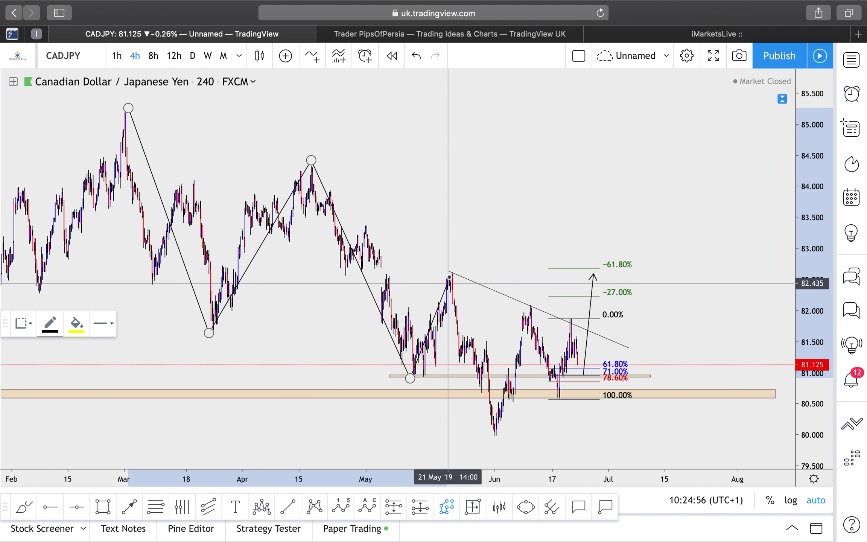
{"action": "left_click", "coordinate": [458, 265]}
{"action": "left_click", "coordinate": [495, 440]}
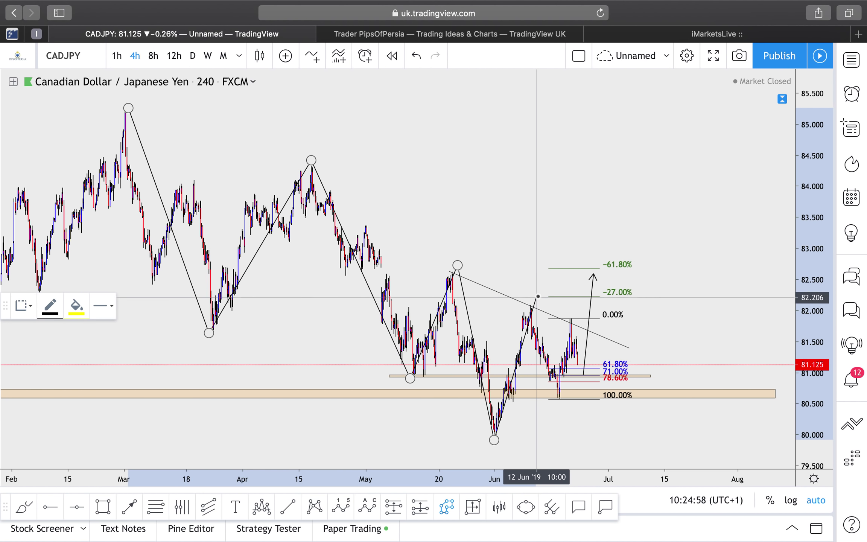
{"action": "left_click", "coordinate": [533, 303]}
{"action": "left_click", "coordinate": [562, 406]}
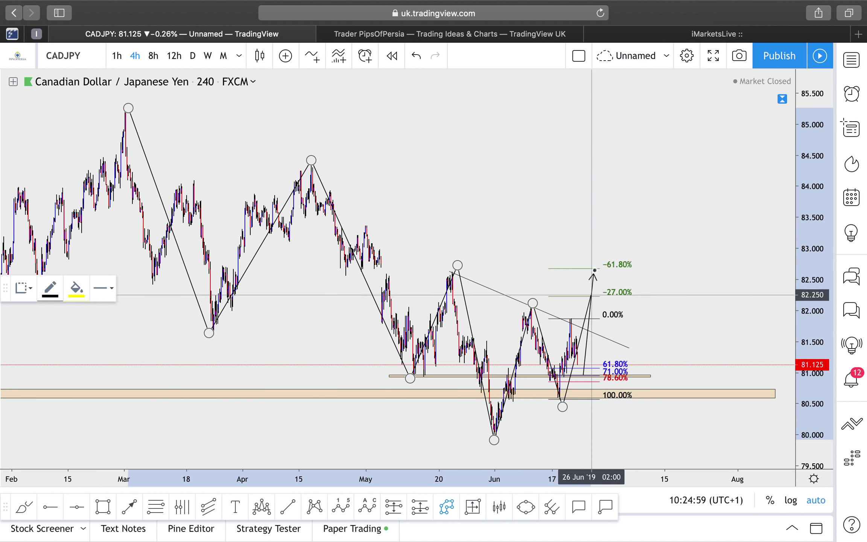
{"action": "double_click", "coordinate": [608, 216]}
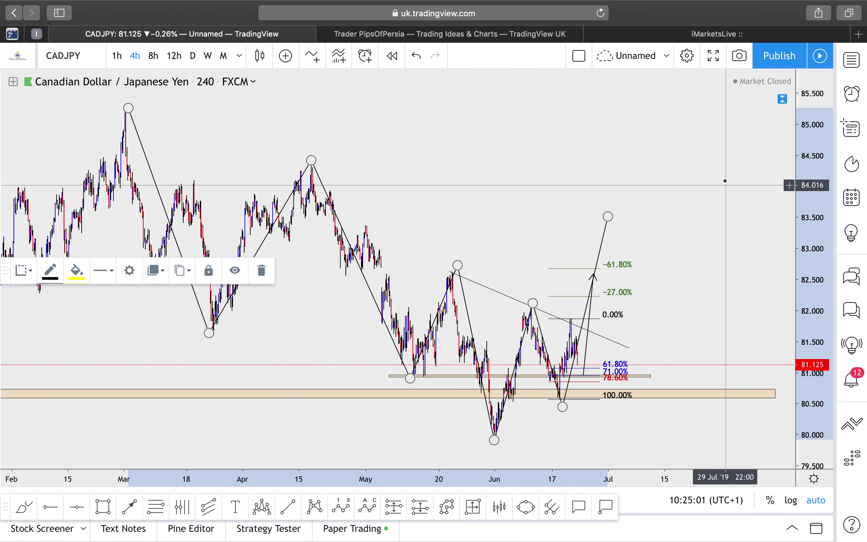
- Remove the traced swing path and review the 4-hour pullback area around the 71% and 78.6% Fibonacci levels
{"action": "left_click", "coordinate": [626, 210]}
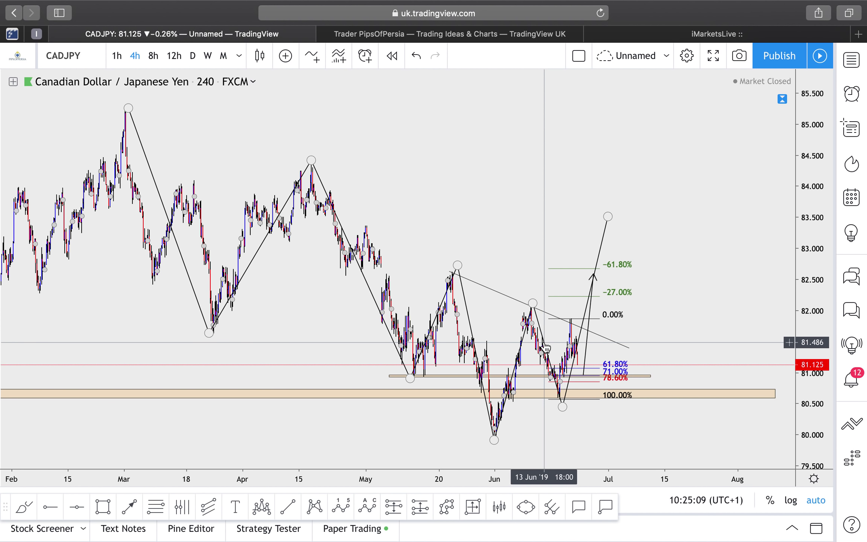
{"action": "scroll", "coordinate": [594, 182], "scroll_direction": "up", "scroll_amount": 5}
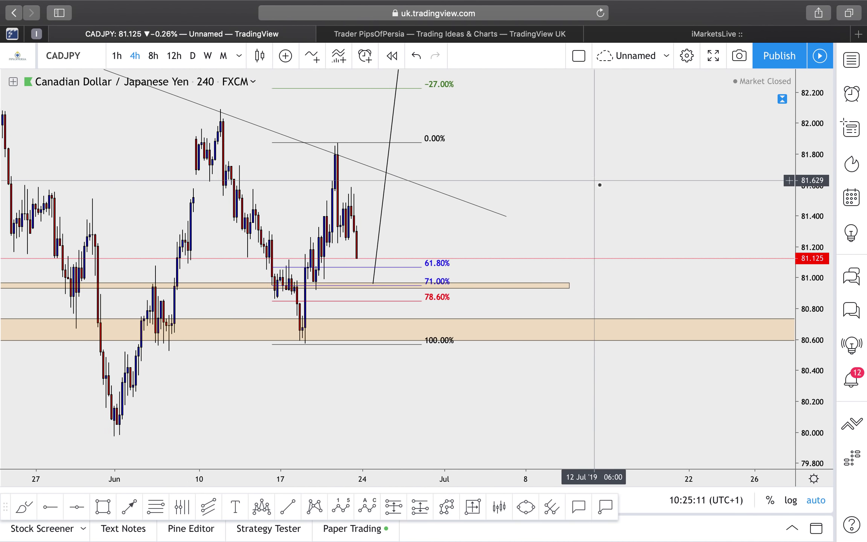
{"action": "scroll", "coordinate": [599, 185], "scroll_direction": "up", "scroll_amount": 2}
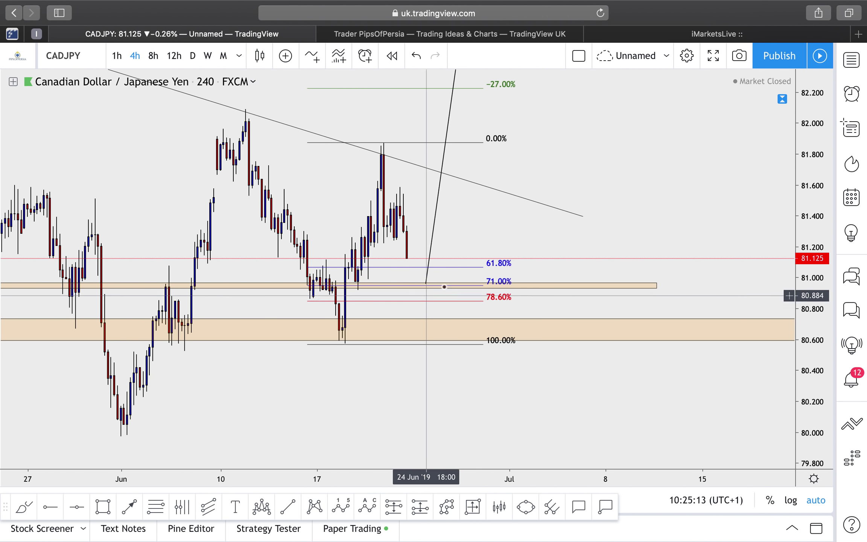
{"action": "scroll", "coordinate": [442, 290], "scroll_direction": "down", "scroll_amount": 3}
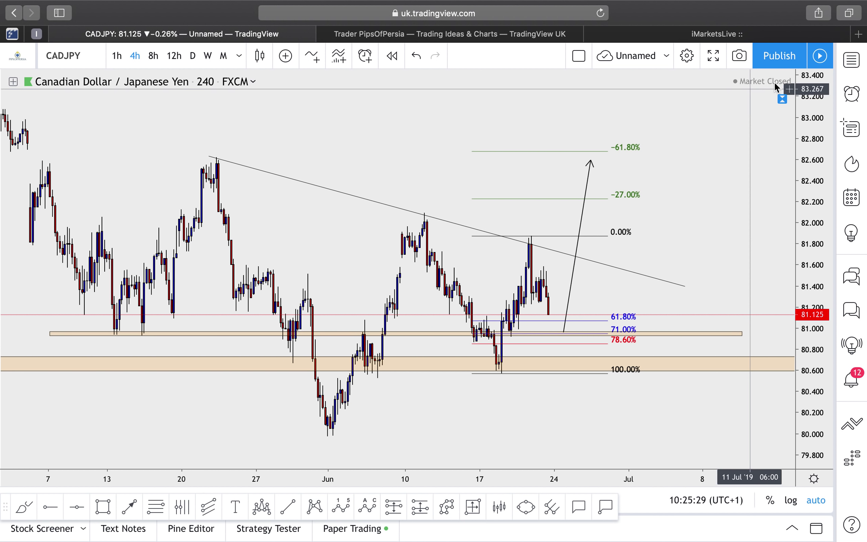
- Open CHFJPY from the watchlist, hide the watchlist, and frame its two descending trendlines on the weekly timeframe
{"action": "left_click", "coordinate": [852, 60]}
{"action": "left_click", "coordinate": [738, 203]}
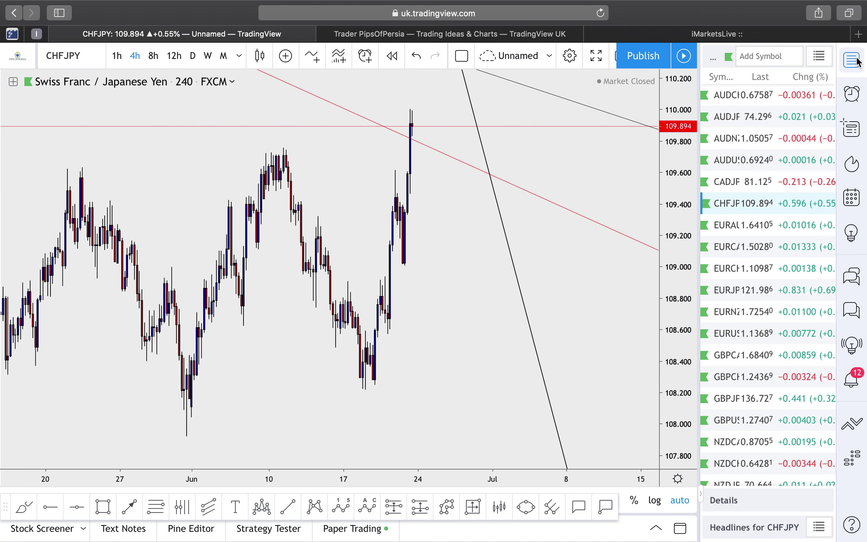
{"action": "left_click", "coordinate": [854, 60]}
{"action": "left_click", "coordinate": [209, 55]}
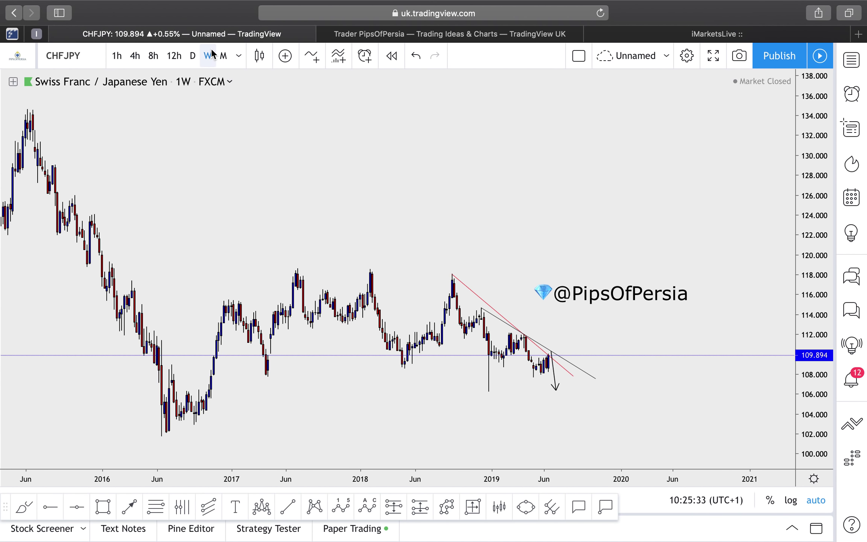
{"action": "scroll", "coordinate": [374, 177], "scroll_direction": "up", "scroll_amount": 10}
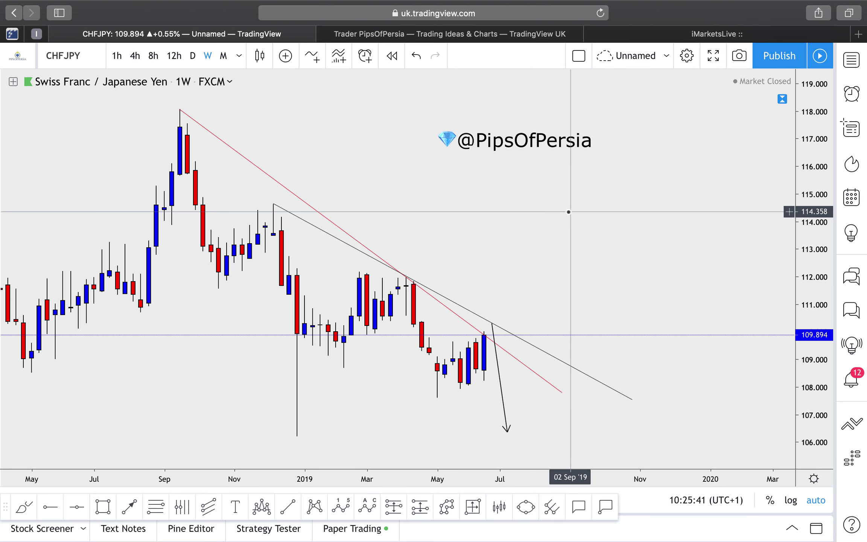
{"action": "scroll", "coordinate": [568, 212], "scroll_direction": "up", "scroll_amount": 5}
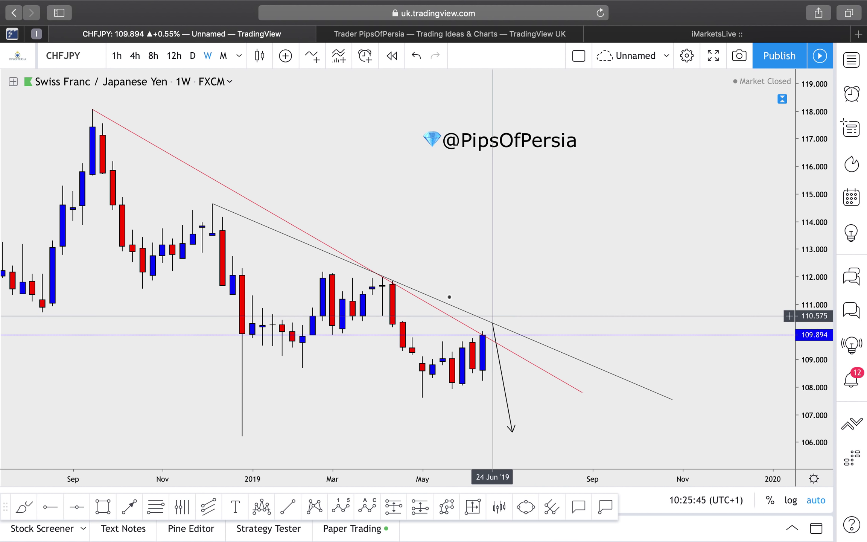
- Draw a rectangle between the two trendlines at the latest candle, from about 110.624 to 109.739, spanning 10 to 24 June 2019
{"action": "left_click", "coordinate": [103, 507]}
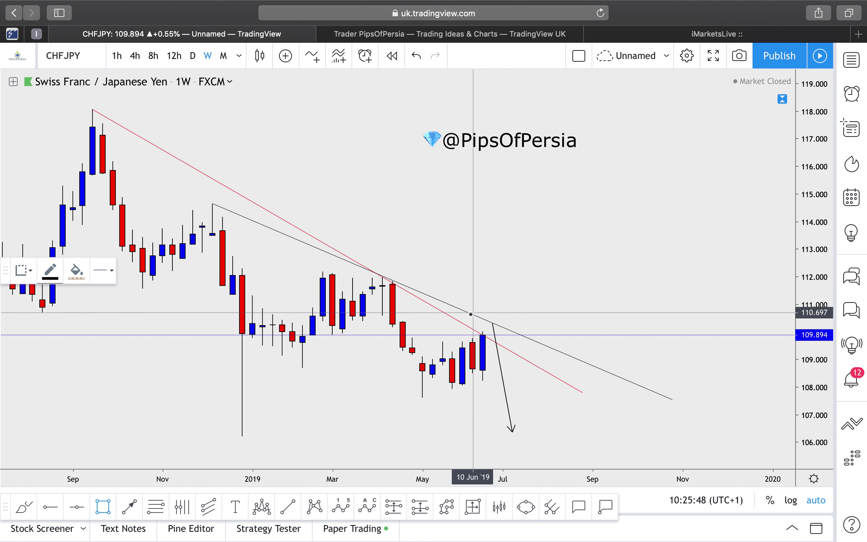
{"action": "left_click_drag", "start_coordinate": [472, 315], "coordinate": [492, 340]}
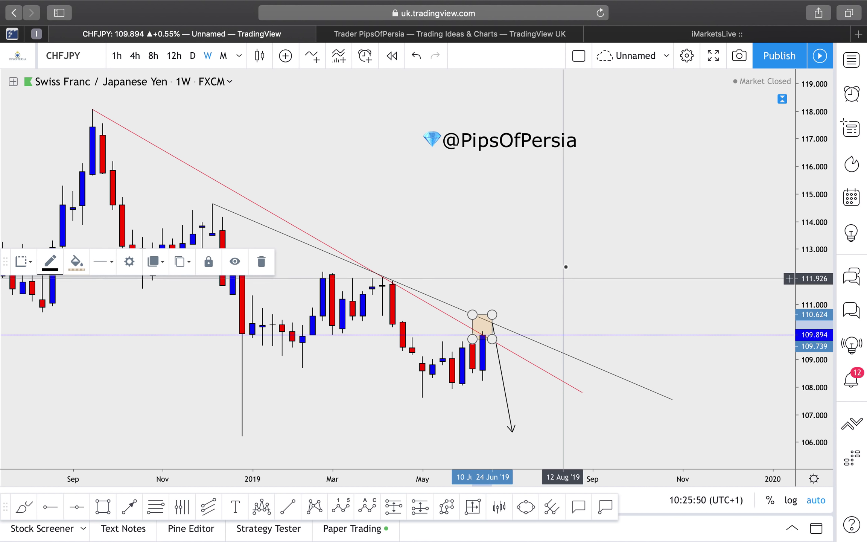
{"action": "double_click", "coordinate": [586, 230]}
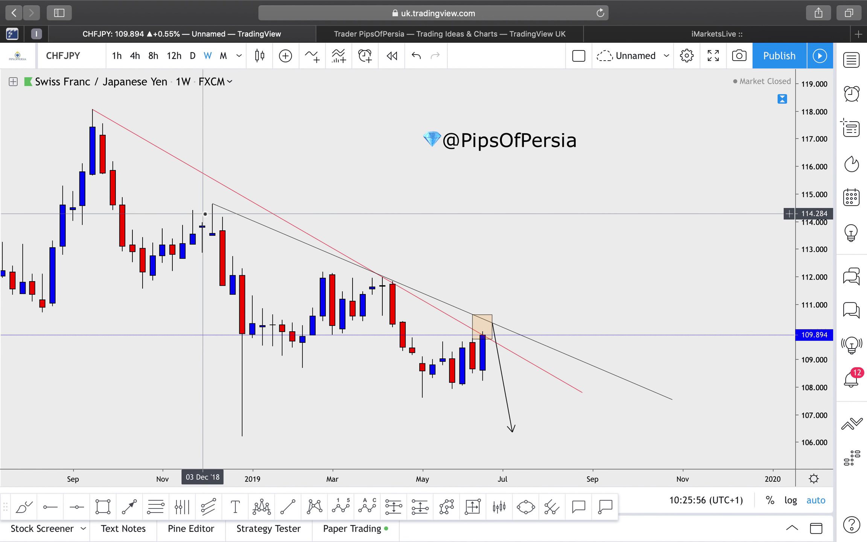
- Adjust the far end of the black descending trendline to about 107.430 at 28 October 2019
{"action": "scroll", "coordinate": [333, 232], "scroll_direction": "right", "scroll_amount": 3}
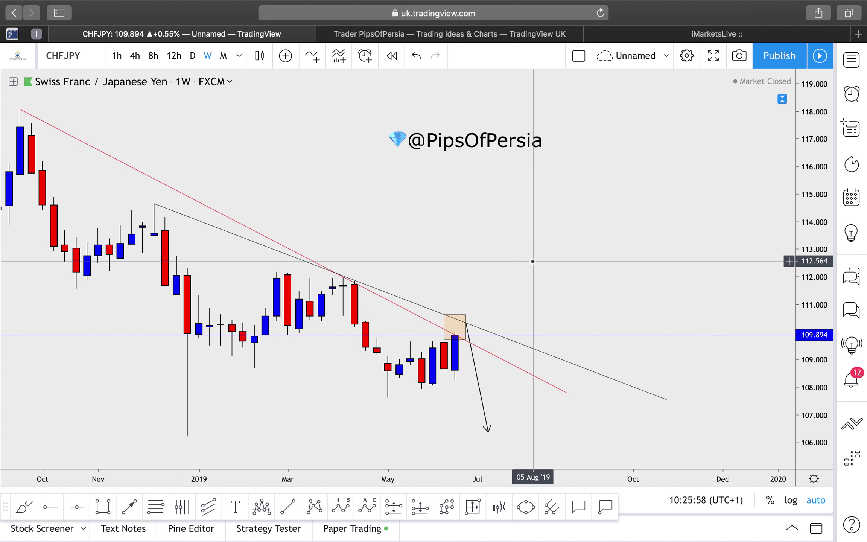
{"action": "left_click", "coordinate": [667, 400]}
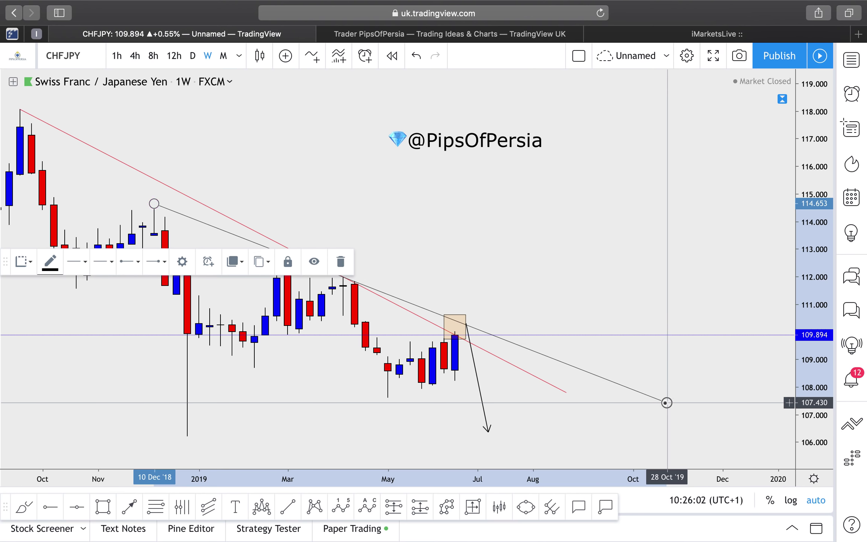
{"action": "left_click", "coordinate": [455, 337]}
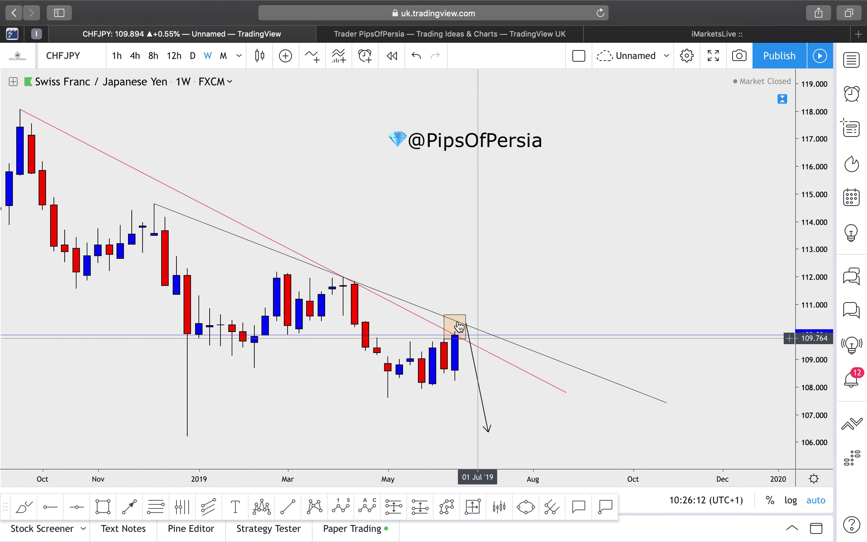
{"action": "left_click", "coordinate": [477, 321]}
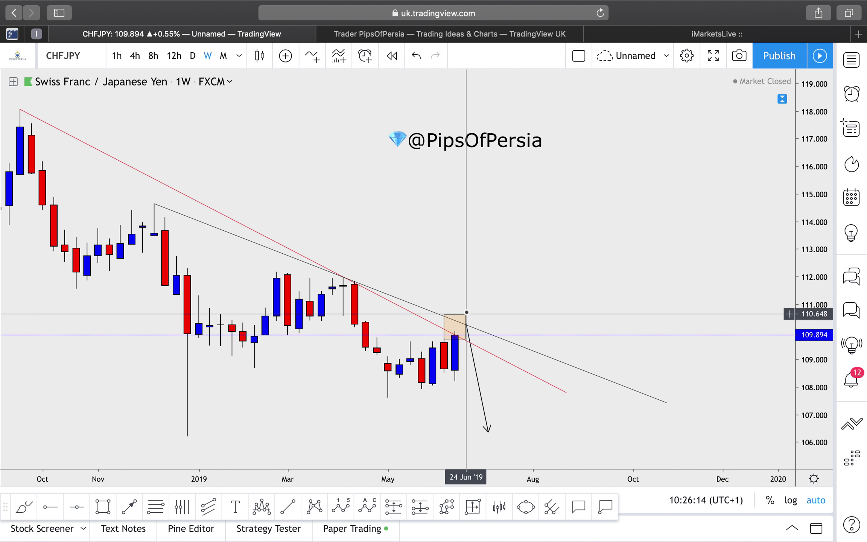
- Delete the rectangle at the latest candle and draw a projected up-down-up path from there, ending at about 115.242 on 22 July 2019
{"action": "left_click", "coordinate": [460, 320]}
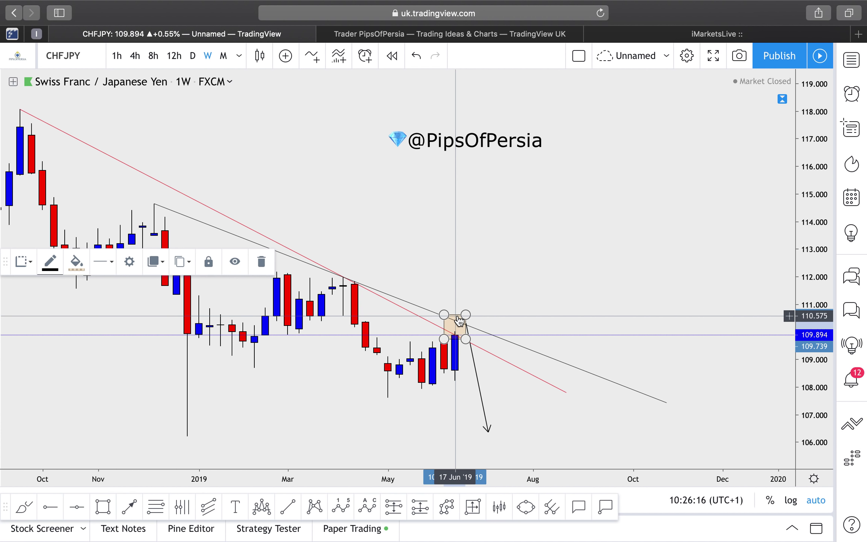
{"action": "key", "text": "Delete"}
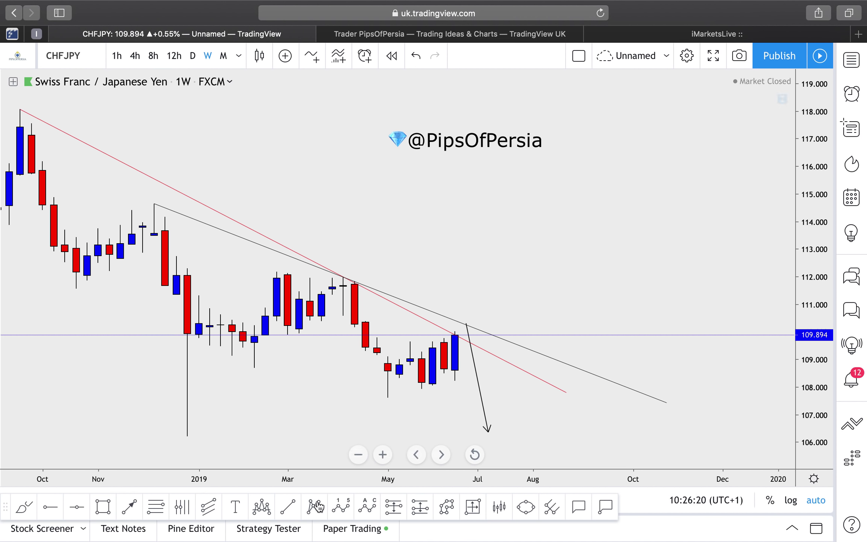
{"action": "left_click", "coordinate": [445, 507]}
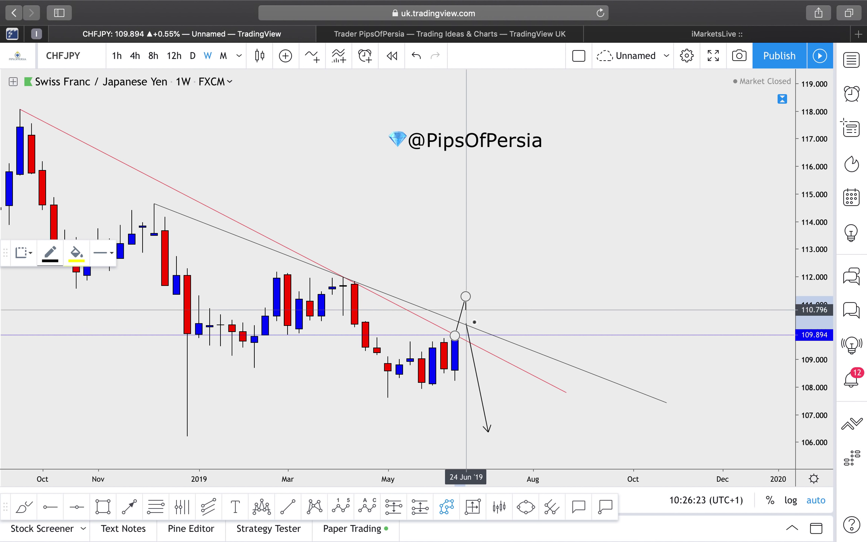
{"action": "left_click", "coordinate": [477, 340]}
{"action": "double_click", "coordinate": [511, 187]}
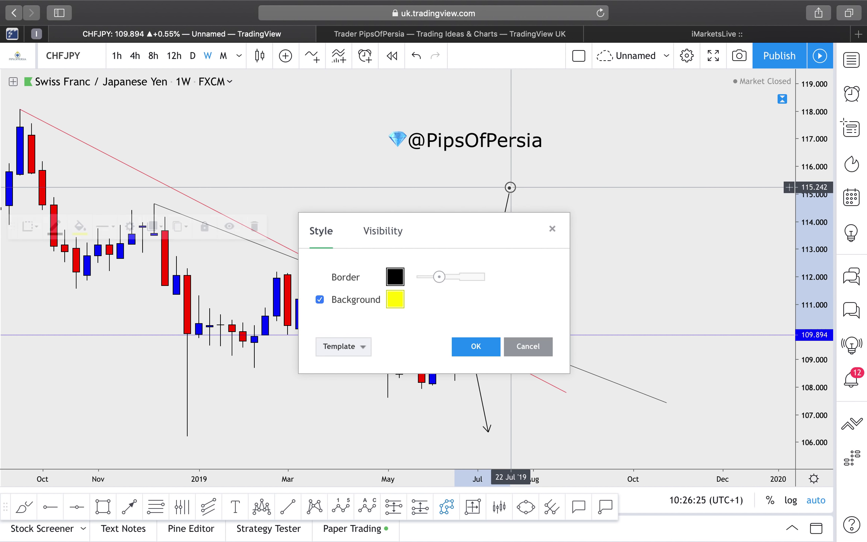
{"action": "key", "text": "Escape"}
- Switch CHFJPY to the 4-hour timeframe and delete the Fibonacci retracement
{"action": "left_click", "coordinate": [135, 57]}
{"action": "scroll", "coordinate": [424, 198], "scroll_direction": "down", "scroll_amount": 8}
{"action": "scroll", "coordinate": [424, 198], "scroll_direction": "down", "scroll_amount": 4}
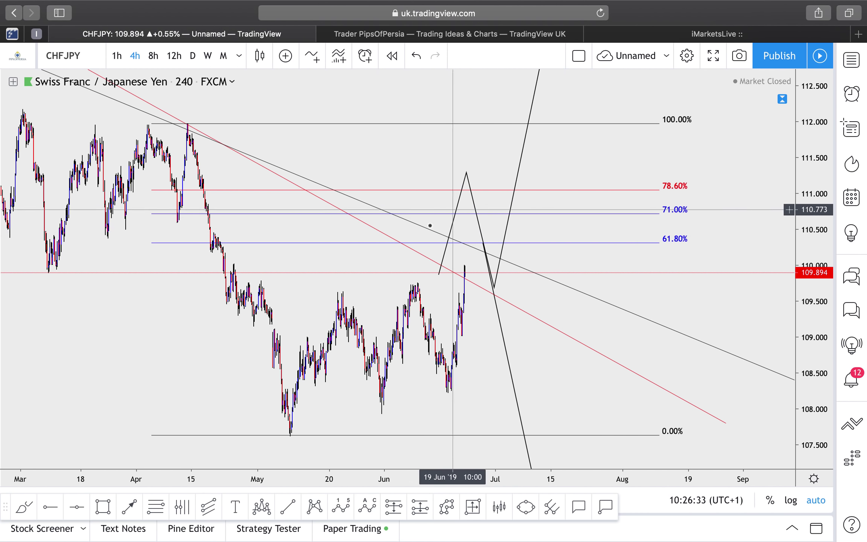
{"action": "left_click", "coordinate": [660, 434]}
{"action": "key", "text": "Delete"}
{"action": "scroll", "coordinate": [556, 229], "scroll_direction": "up", "scroll_amount": 5}
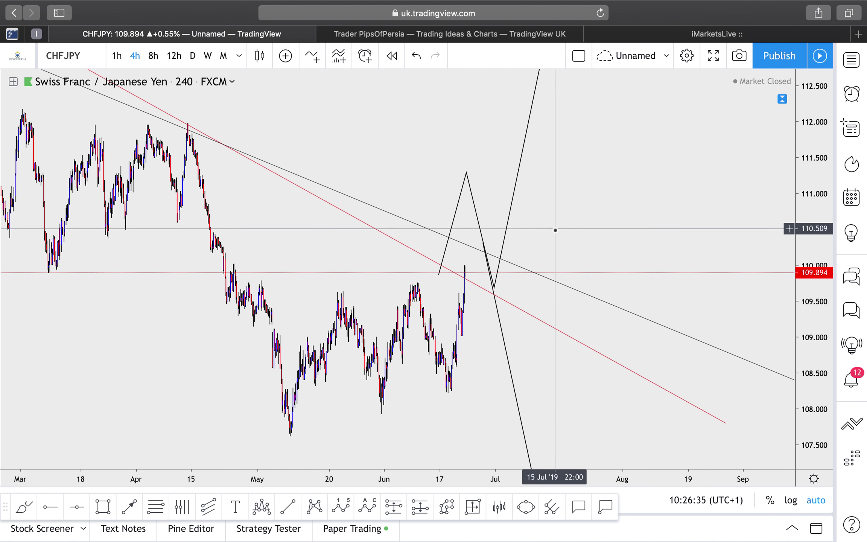
{"action": "scroll", "coordinate": [498, 248], "scroll_direction": "down", "scroll_amount": 5}
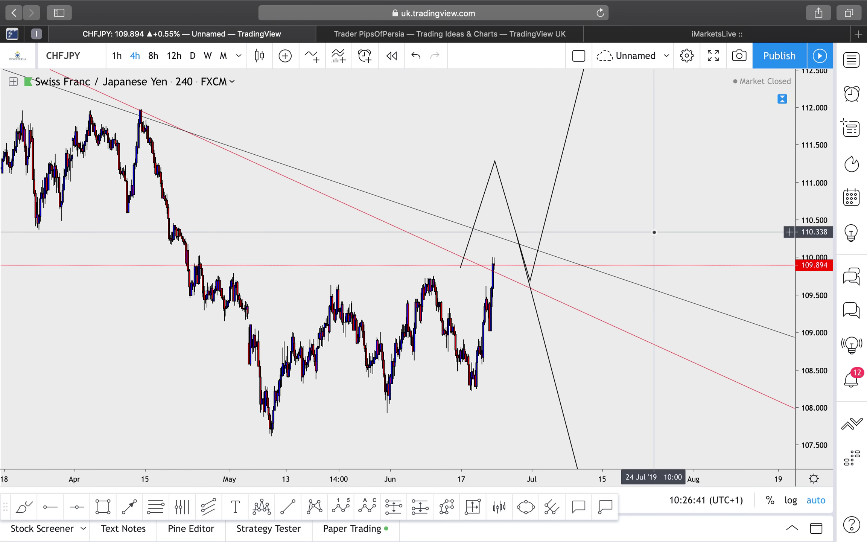
{"action": "scroll", "coordinate": [655, 232], "scroll_direction": "down", "scroll_amount": 3}
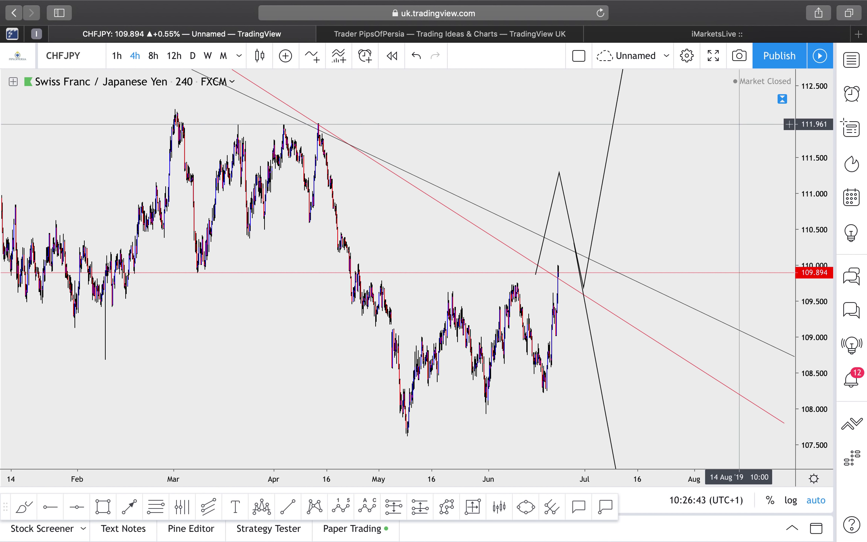
- Open EURAUD from the watchlist, hide the watchlist, and frame the recent candles on the weekly timeframe
{"action": "left_click", "coordinate": [853, 57]}
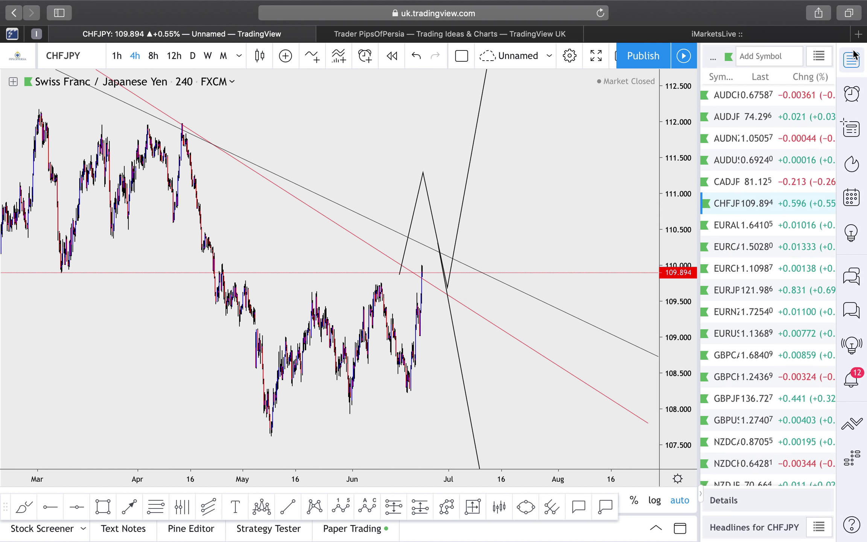
{"action": "left_click", "coordinate": [856, 58]}
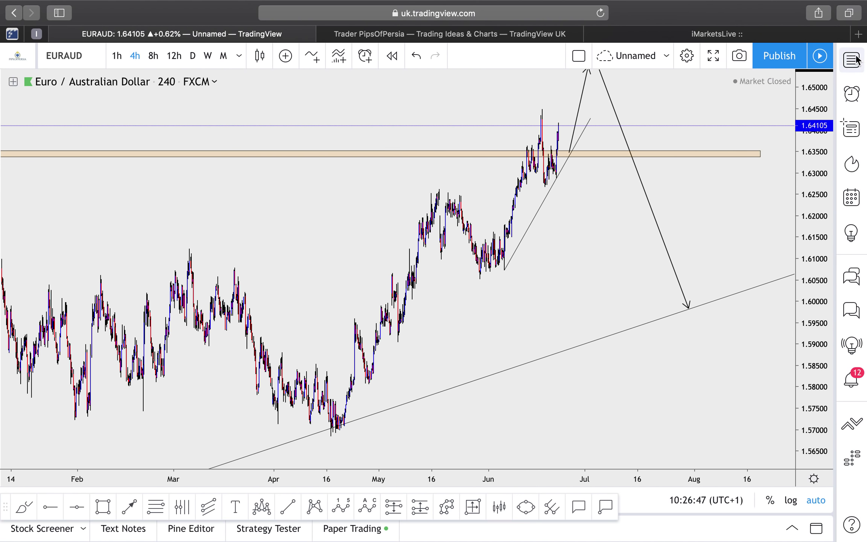
{"action": "left_click", "coordinate": [208, 56]}
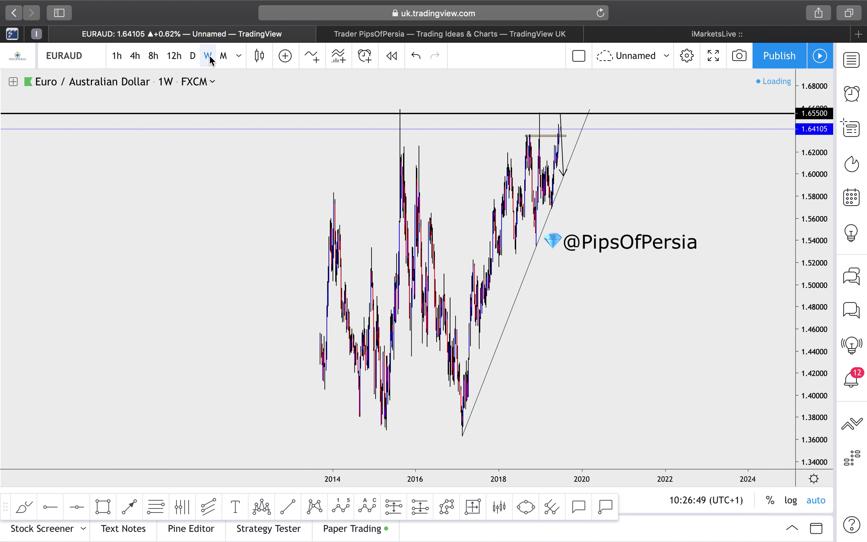
{"action": "scroll", "coordinate": [472, 234], "scroll_direction": "down", "scroll_amount": 5}
{"action": "scroll", "coordinate": [485, 235], "scroll_direction": "up", "scroll_amount": 6}
{"action": "scroll", "coordinate": [485, 236], "scroll_direction": "up", "scroll_amount": 5}
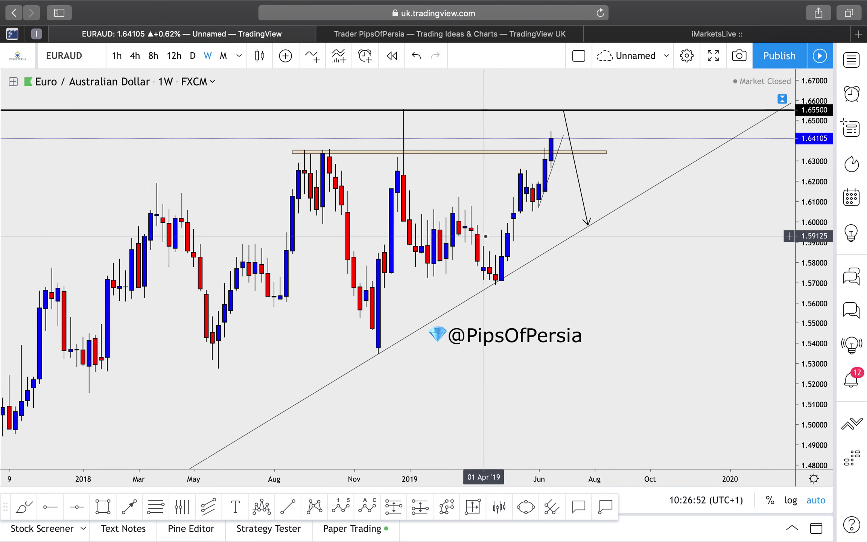
- Delete the narrow orange zone near 1.635, just below the 1.65500 horizontal line
{"action": "left_click", "coordinate": [434, 162]}
{"action": "left_click_drag", "start_coordinate": [434, 159], "coordinate": [434, 160]}
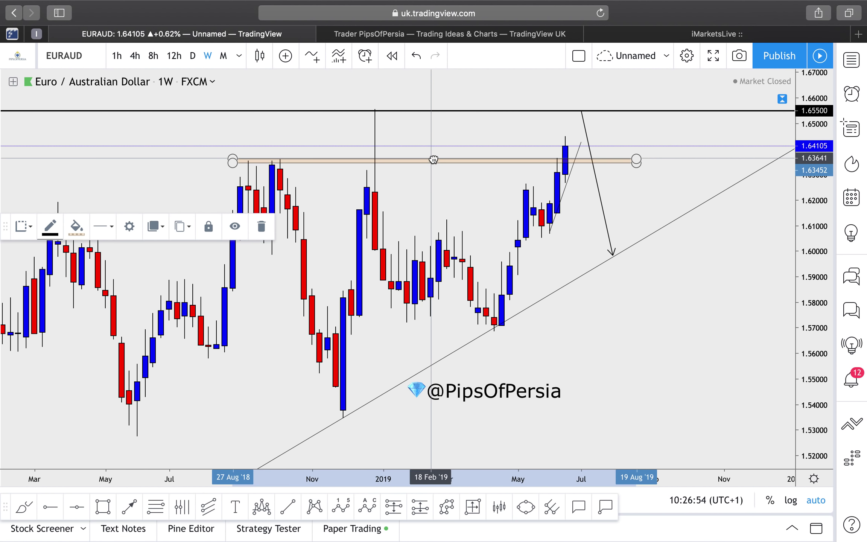
{"action": "left_click", "coordinate": [469, 134]}
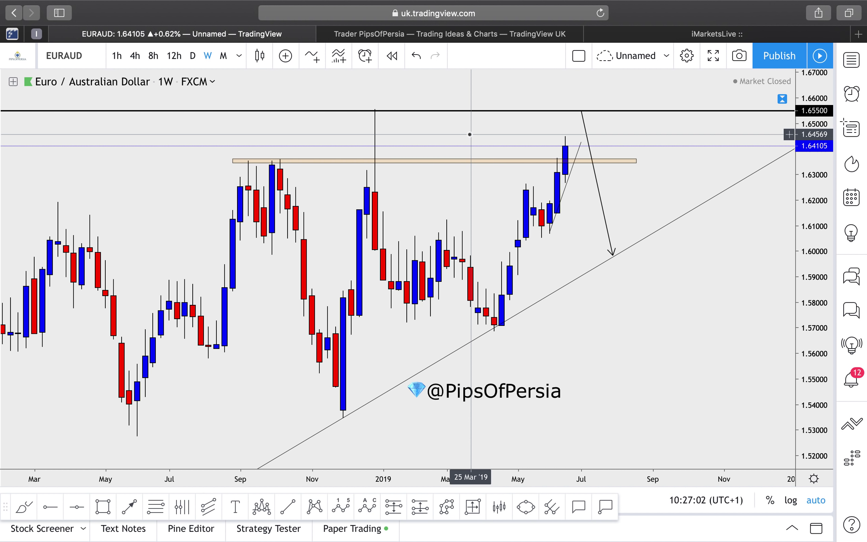
{"action": "left_click", "coordinate": [463, 161]}
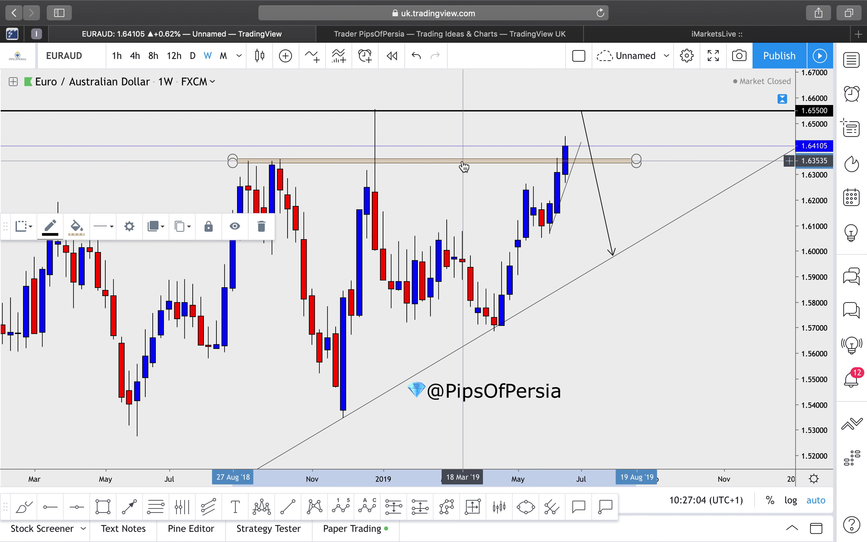
{"action": "key", "text": "Delete"}
- Examine EURAUD's long-term weekly price history against the 1.65500 horizontal line and the long ascending trendline
{"action": "scroll", "coordinate": [693, 339], "scroll_direction": "down", "scroll_amount": 5}
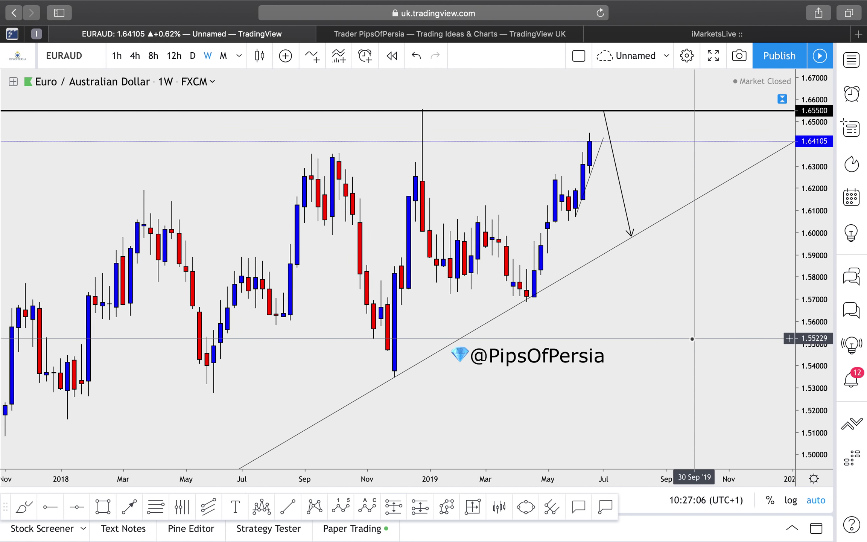
{"action": "scroll", "coordinate": [692, 339], "scroll_direction": "down", "scroll_amount": 6}
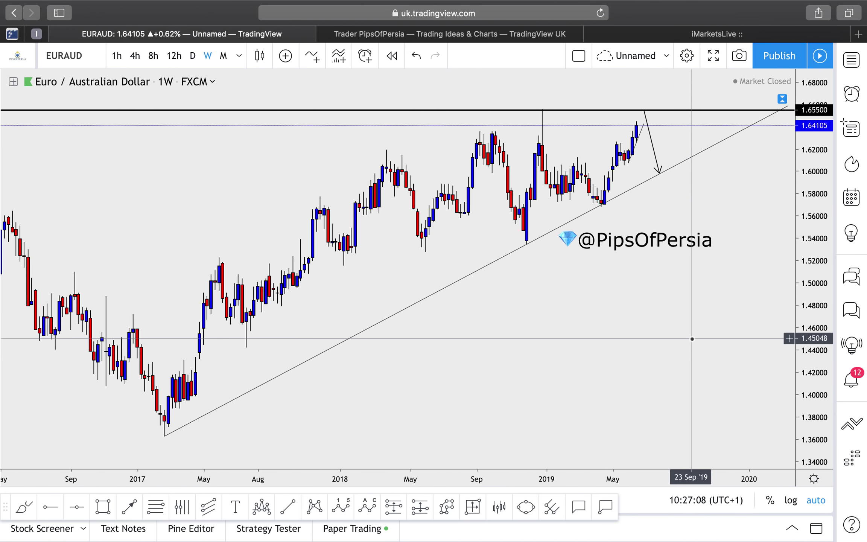
{"action": "scroll", "coordinate": [692, 339], "scroll_direction": "down", "scroll_amount": 7}
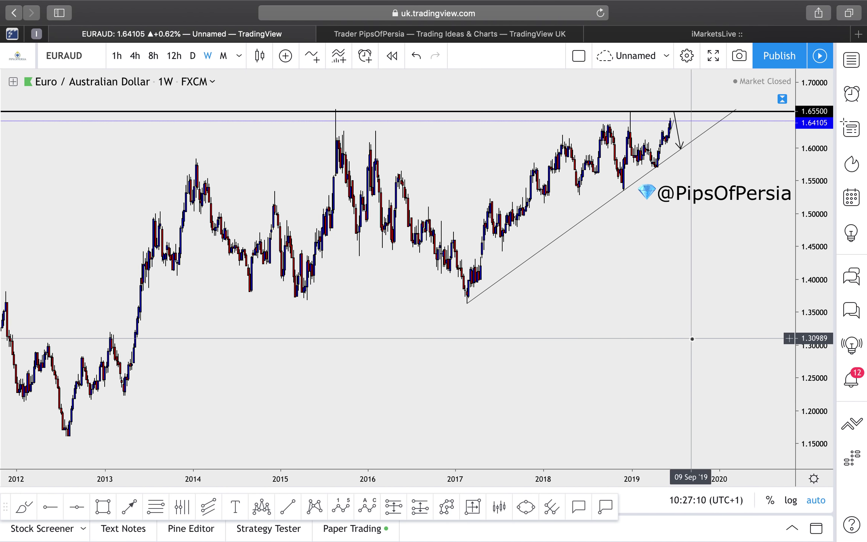
{"action": "scroll", "coordinate": [692, 339], "scroll_direction": "down", "scroll_amount": 2}
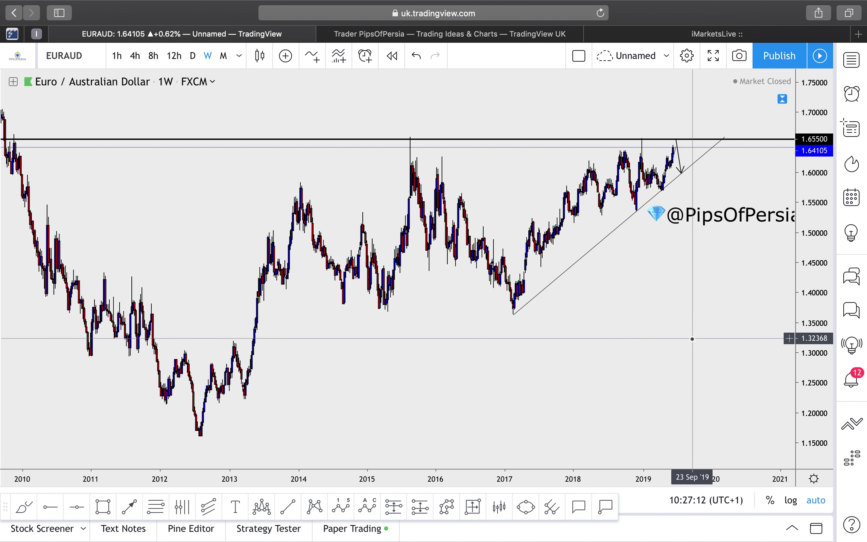
{"action": "scroll", "coordinate": [692, 339], "scroll_direction": "down", "scroll_amount": 5}
{"action": "scroll", "coordinate": [692, 338], "scroll_direction": "up", "scroll_amount": 3}
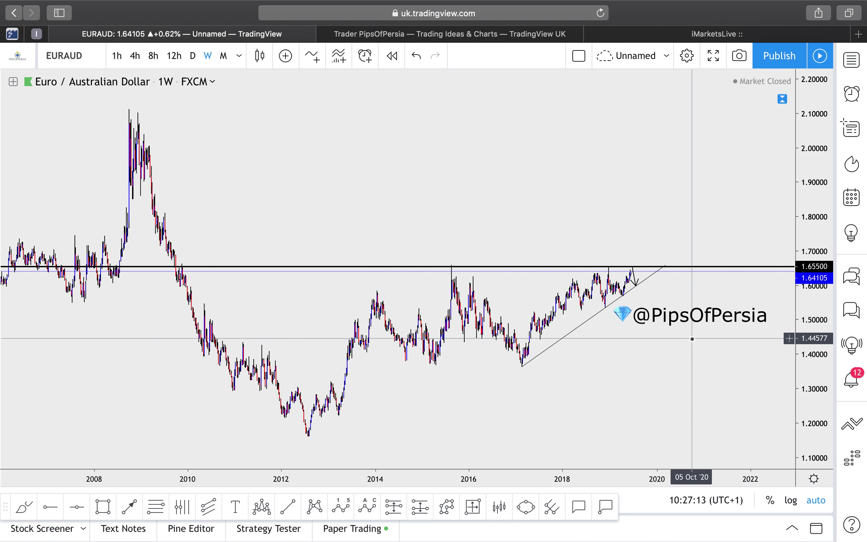
{"action": "scroll", "coordinate": [693, 339], "scroll_direction": "up", "scroll_amount": 6}
{"action": "scroll", "coordinate": [693, 339], "scroll_direction": "up", "scroll_amount": 2}
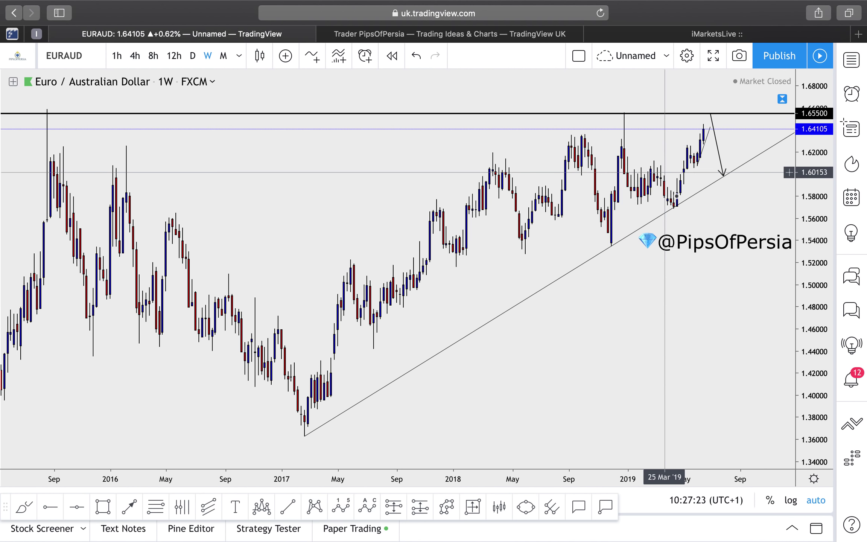
{"action": "scroll", "coordinate": [663, 172], "scroll_direction": "up", "scroll_amount": 5}
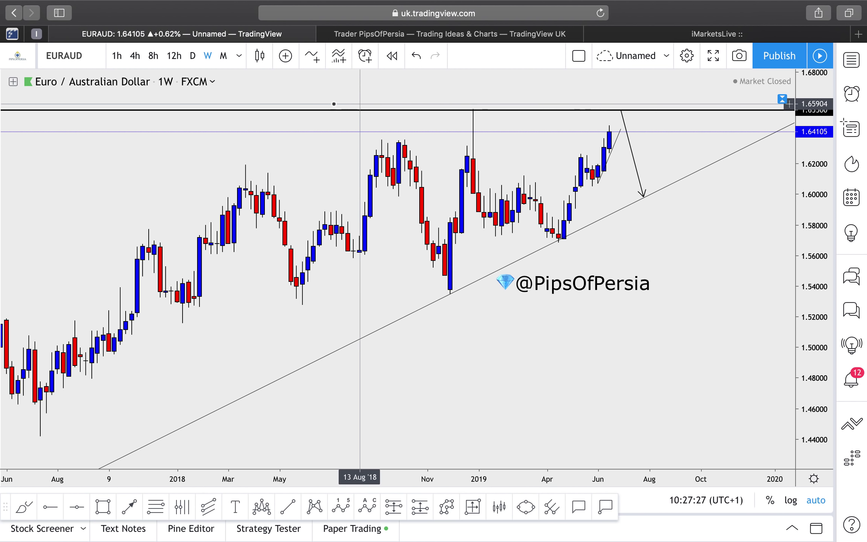
- On the 4-hour timeframe, move the rising arrow's start onto the short ascending trendline at about 1.635, around 26 June 2019
{"action": "left_click", "coordinate": [135, 56]}
{"action": "scroll", "coordinate": [454, 264], "scroll_direction": "down", "scroll_amount": 6}
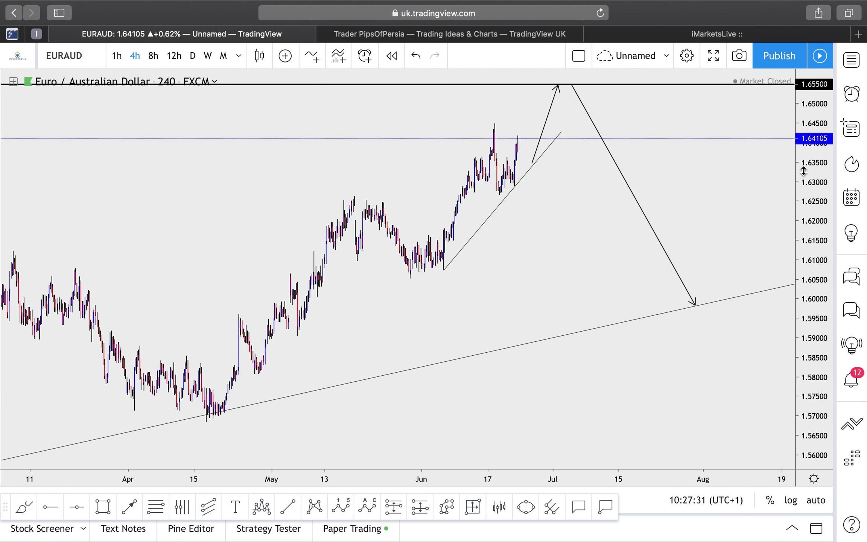
{"action": "left_click_drag", "start_coordinate": [728, 137], "coordinate": [730, 215]}
{"action": "scroll", "coordinate": [730, 215], "scroll_direction": "up", "scroll_amount": 3}
{"action": "scroll", "coordinate": [730, 215], "scroll_direction": "up", "scroll_amount": 3}
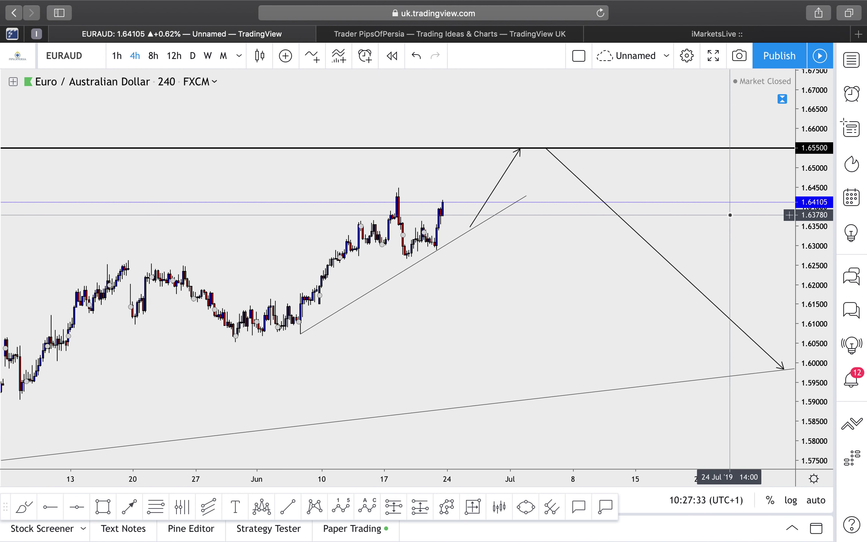
{"action": "left_click_drag", "start_coordinate": [826, 350], "coordinate": [821, 316]}
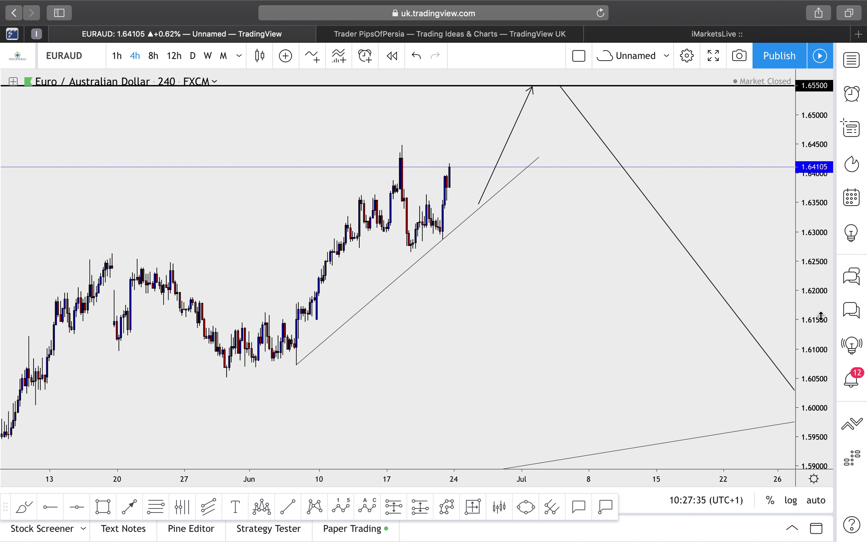
{"action": "left_click_drag", "start_coordinate": [742, 241], "coordinate": [741, 290]}
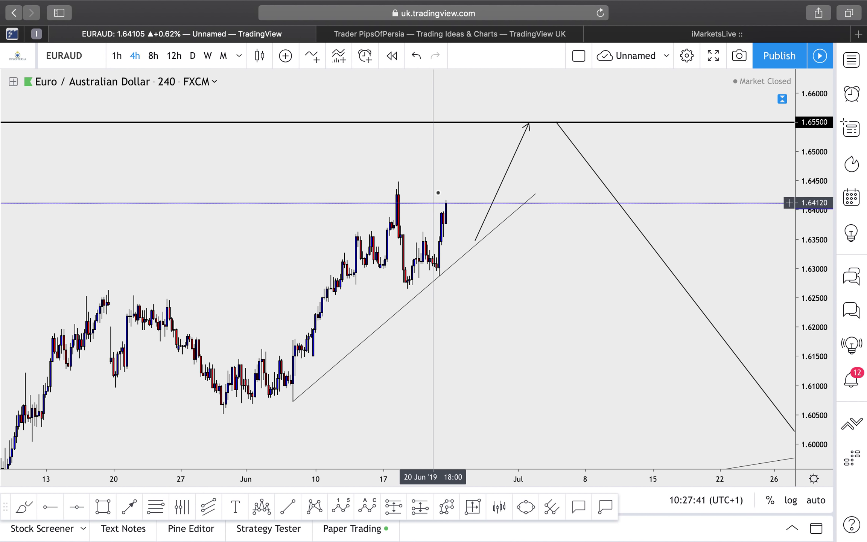
{"action": "left_click", "coordinate": [484, 236]}
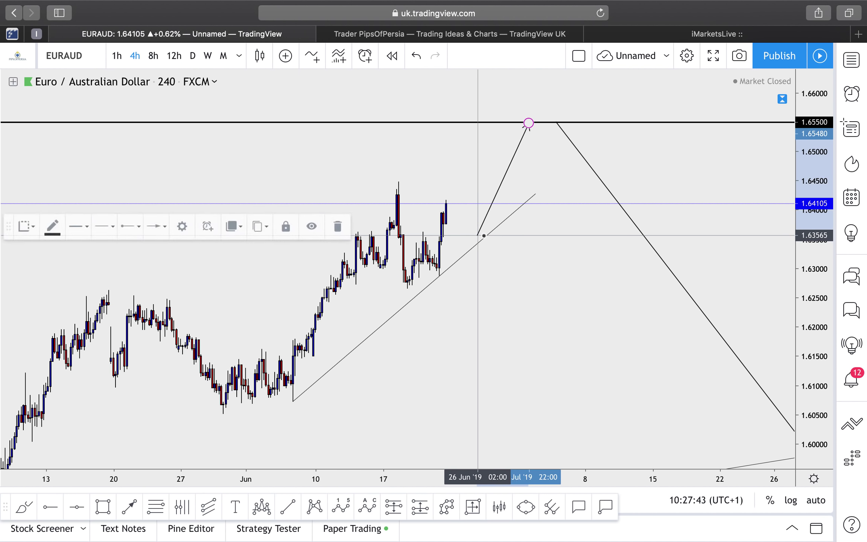
{"action": "left_click", "coordinate": [548, 243]}
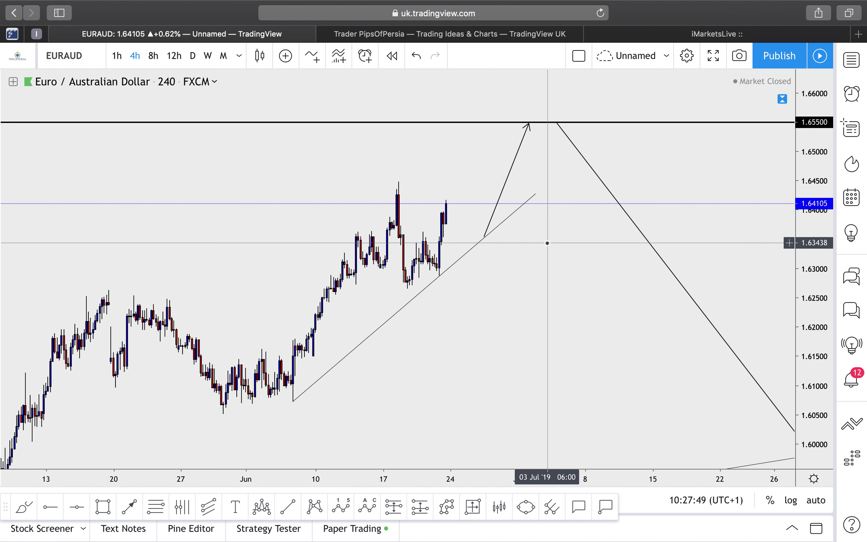
- Measure the projected decline from the 1.65500 line down to the long ascending trendline
{"action": "double_click", "coordinate": [817, 240]}
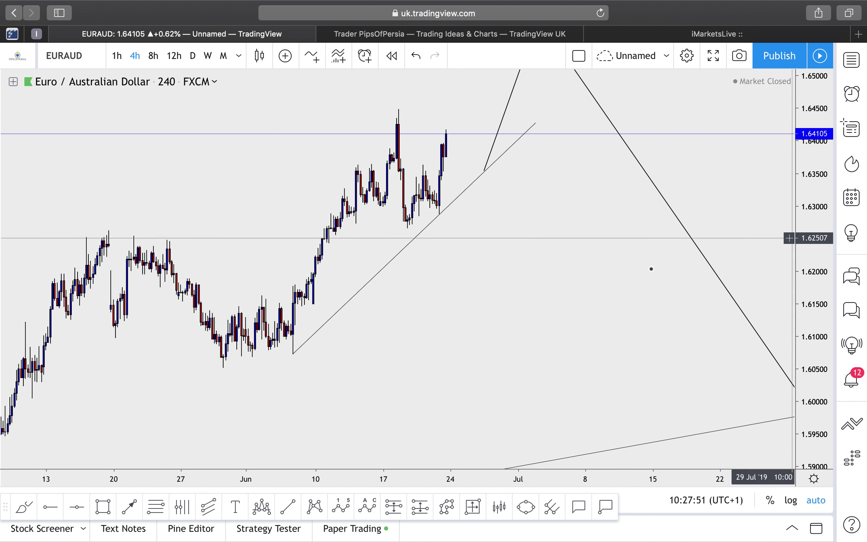
{"action": "scroll", "coordinate": [638, 269], "scroll_direction": "down", "scroll_amount": 6}
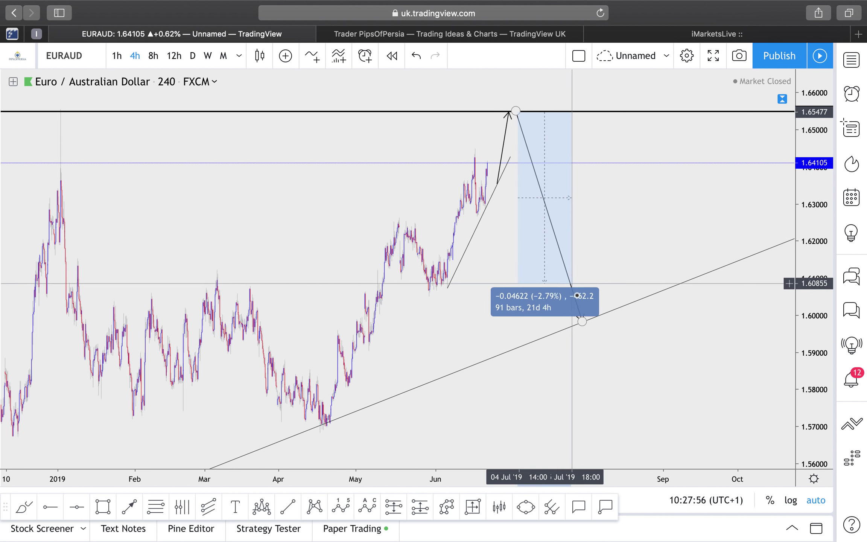
{"action": "left_click", "coordinate": [581, 324]}
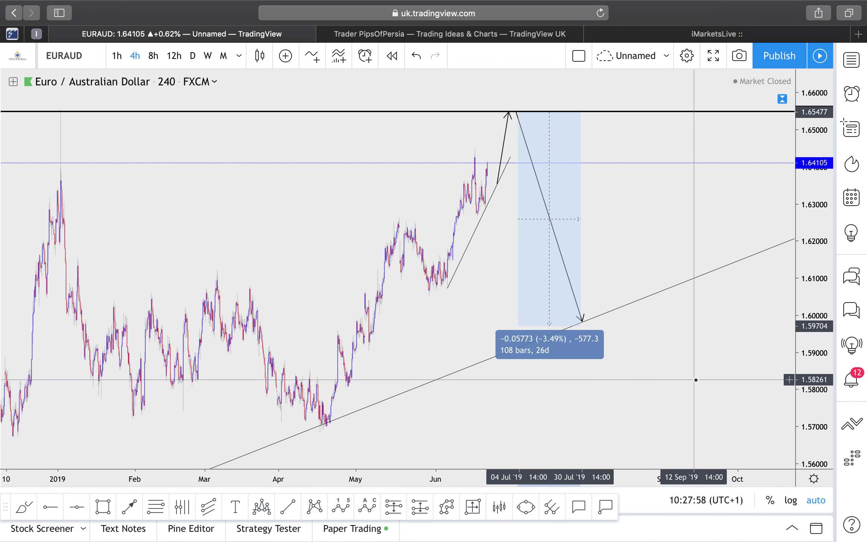
{"action": "left_click", "coordinate": [419, 312]}
- Return EURAUD to the weekly timeframe and review its price action since 2015 between the horizontal line and the ascending trendline
{"action": "left_click", "coordinate": [208, 56]}
{"action": "scroll", "coordinate": [498, 194], "scroll_direction": "up", "scroll_amount": 5}
{"action": "scroll", "coordinate": [498, 197], "scroll_direction": "up", "scroll_amount": 3}
{"action": "scroll", "coordinate": [498, 197], "scroll_direction": "down", "scroll_amount": 5}
{"action": "scroll", "coordinate": [498, 197], "scroll_direction": "left", "scroll_amount": 5}
{"action": "scroll", "coordinate": [498, 196], "scroll_direction": "up", "scroll_amount": 2}
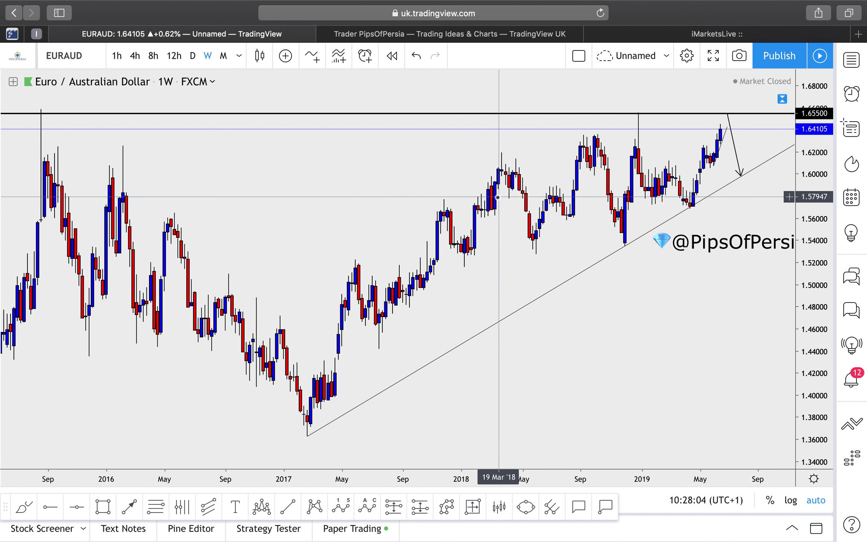
- Open EURCAD from the watchlist, hide the watchlist, and frame its two converging weekly trendlines
{"action": "left_click", "coordinate": [850, 58]}
{"action": "left_click", "coordinate": [732, 246]}
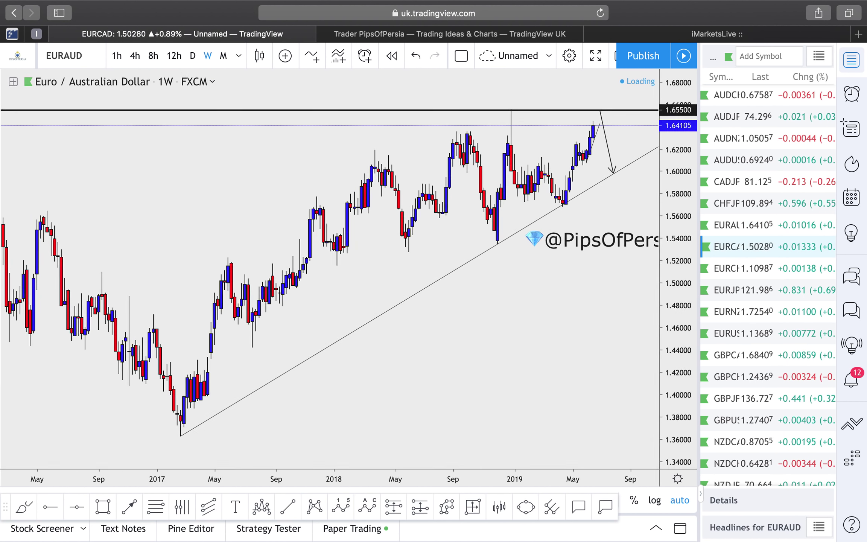
{"action": "left_click", "coordinate": [845, 59]}
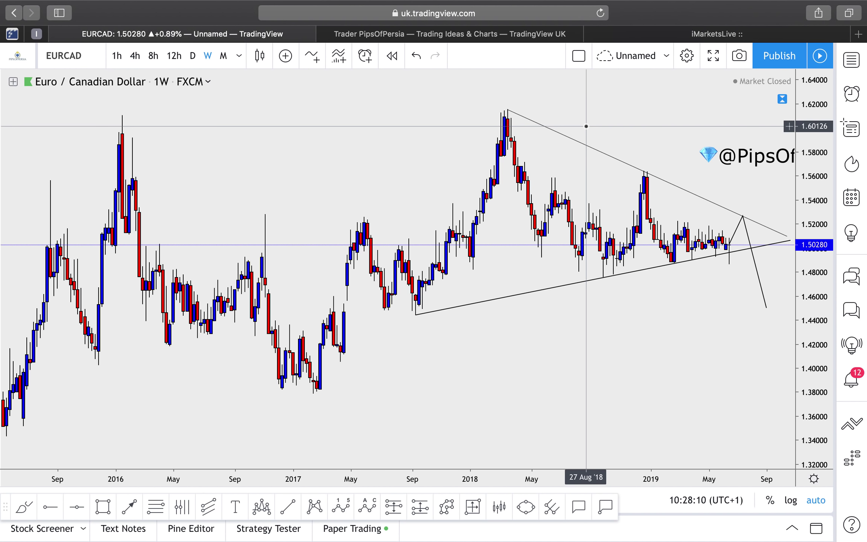
{"action": "scroll", "coordinate": [586, 126], "scroll_direction": "up", "scroll_amount": 5}
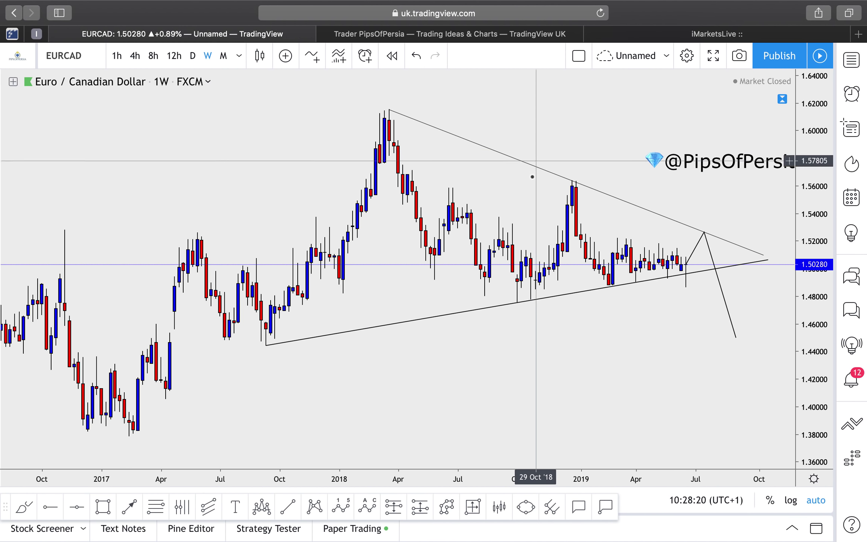
- Move the end of EURCAD's ascending weekly trendline to about 1.5076, around 21 October 2019
{"action": "scroll", "coordinate": [551, 159], "scroll_direction": "up", "scroll_amount": 5}
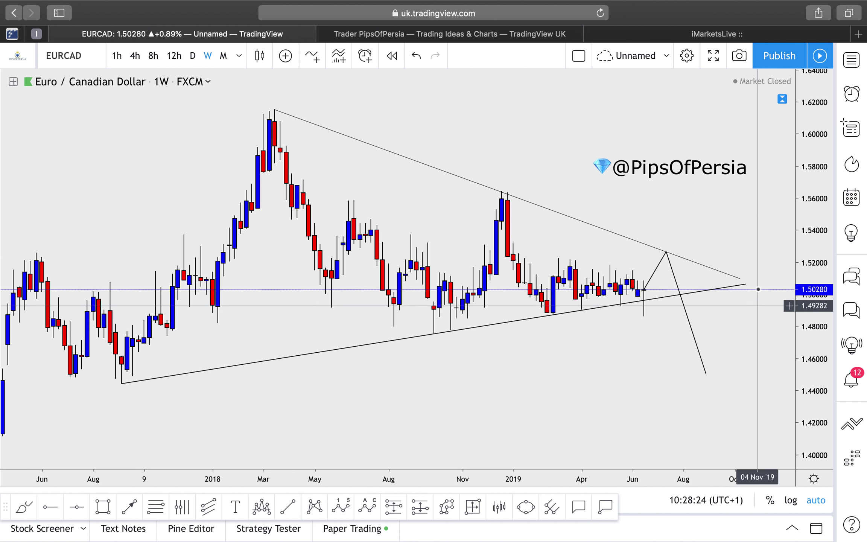
{"action": "left_click", "coordinate": [746, 284]}
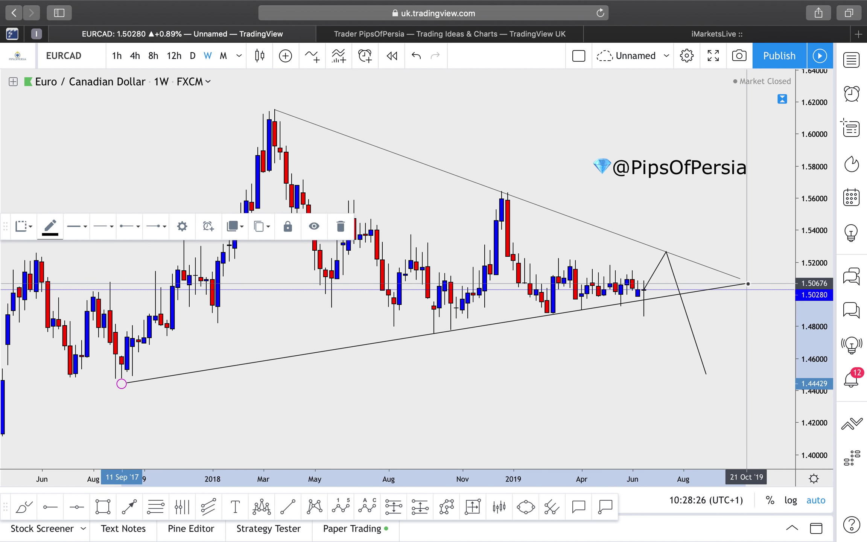
{"action": "left_click", "coordinate": [730, 365]}
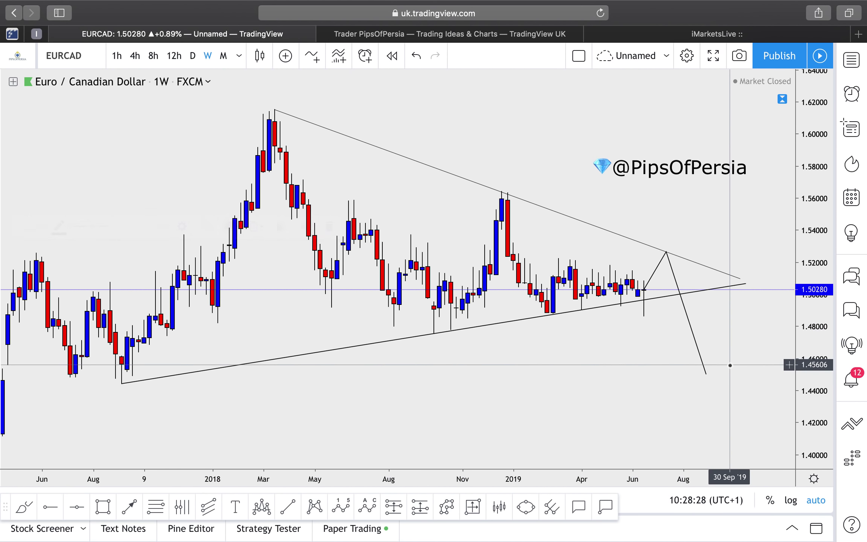
{"action": "left_click", "coordinate": [746, 285]}
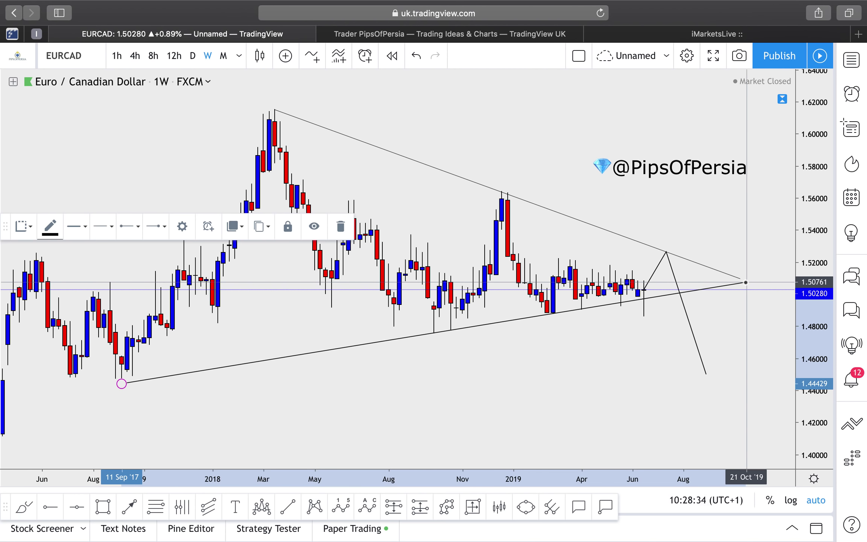
{"action": "left_click", "coordinate": [664, 351]}
- Examine EURCAD's latest candles against the converging trendlines on the weekly and daily timeframes, including the latest weekly wick
{"action": "scroll", "coordinate": [665, 351], "scroll_direction": "up", "scroll_amount": 3}
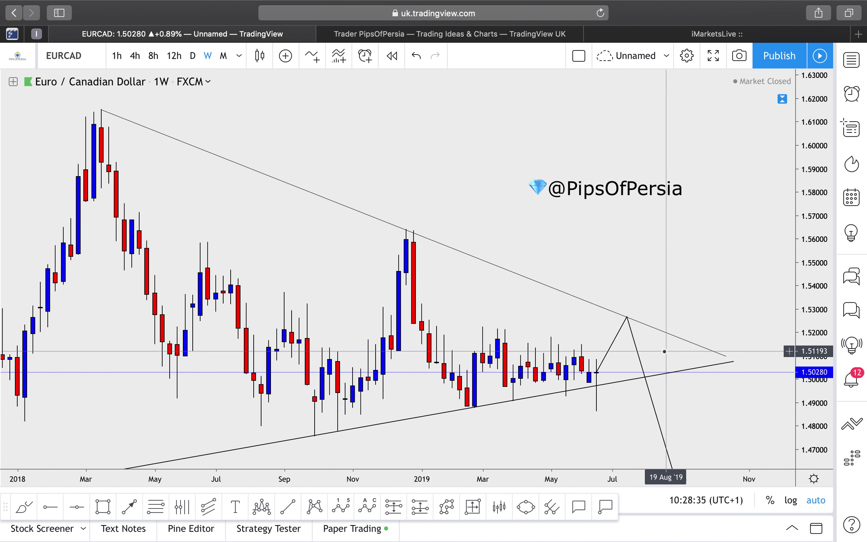
{"action": "scroll", "coordinate": [664, 351], "scroll_direction": "up", "scroll_amount": 1}
{"action": "scroll", "coordinate": [665, 351], "scroll_direction": "up", "scroll_amount": 4}
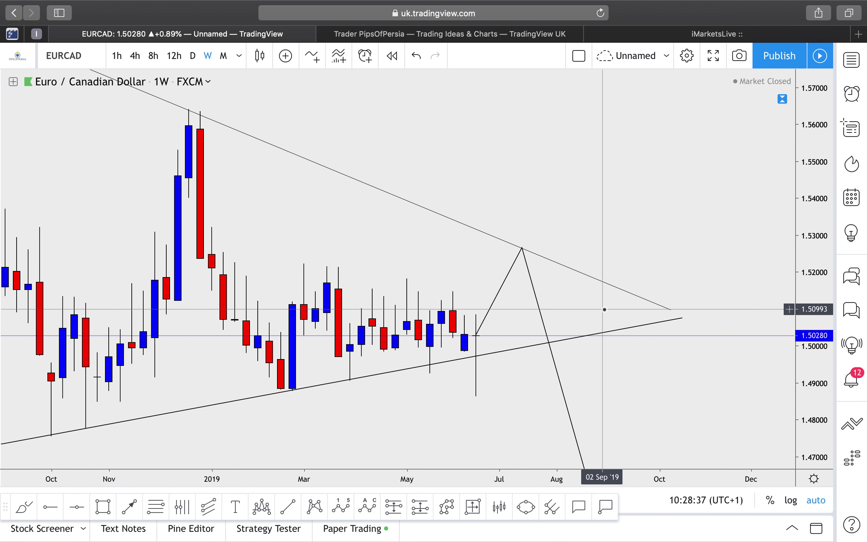
{"action": "left_click", "coordinate": [192, 56]}
{"action": "scroll", "coordinate": [305, 158], "scroll_direction": "down", "scroll_amount": 5}
{"action": "scroll", "coordinate": [305, 159], "scroll_direction": "down", "scroll_amount": 1}
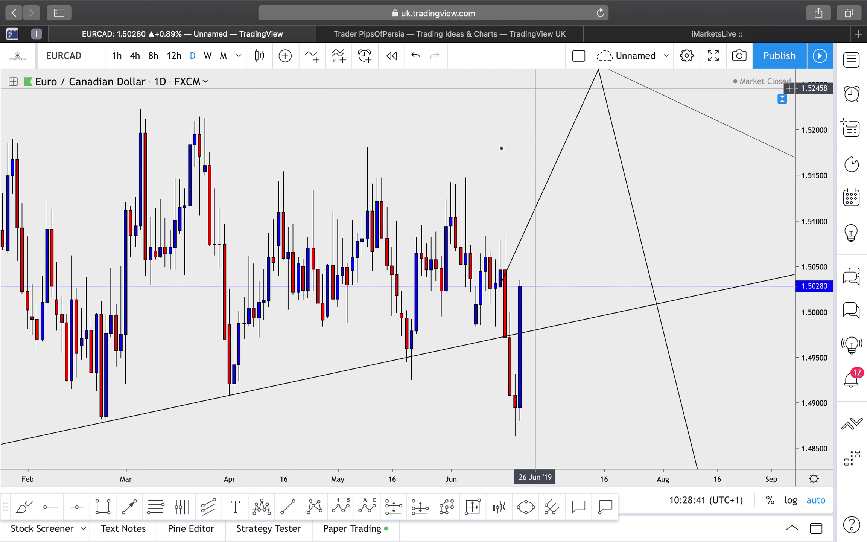
{"action": "left_click", "coordinate": [207, 57]}
{"action": "scroll", "coordinate": [412, 150], "scroll_direction": "up", "scroll_amount": 6}
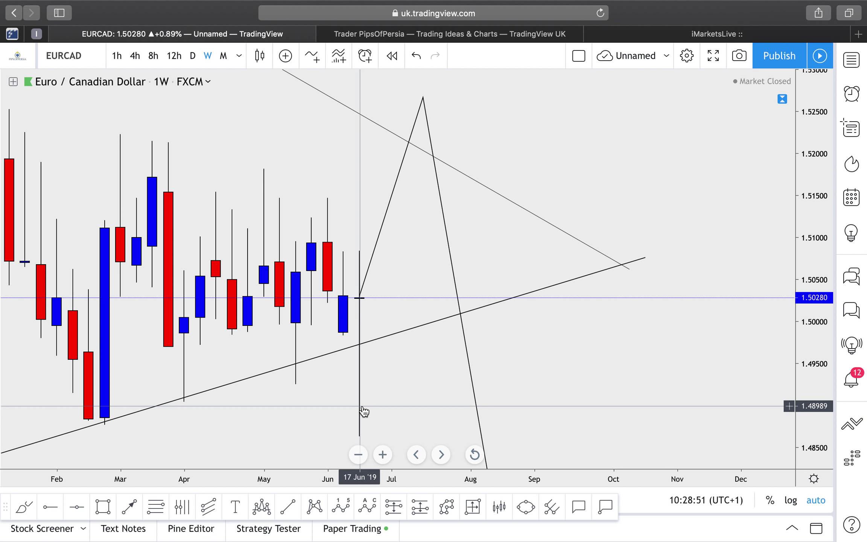
{"action": "scroll", "coordinate": [629, 142], "scroll_direction": "down", "scroll_amount": 5}
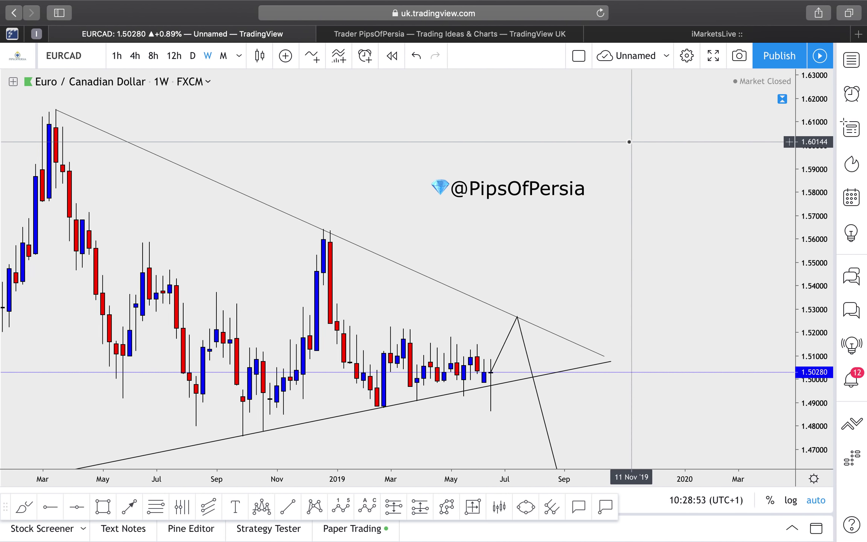
{"action": "scroll", "coordinate": [629, 142], "scroll_direction": "down", "scroll_amount": 2}
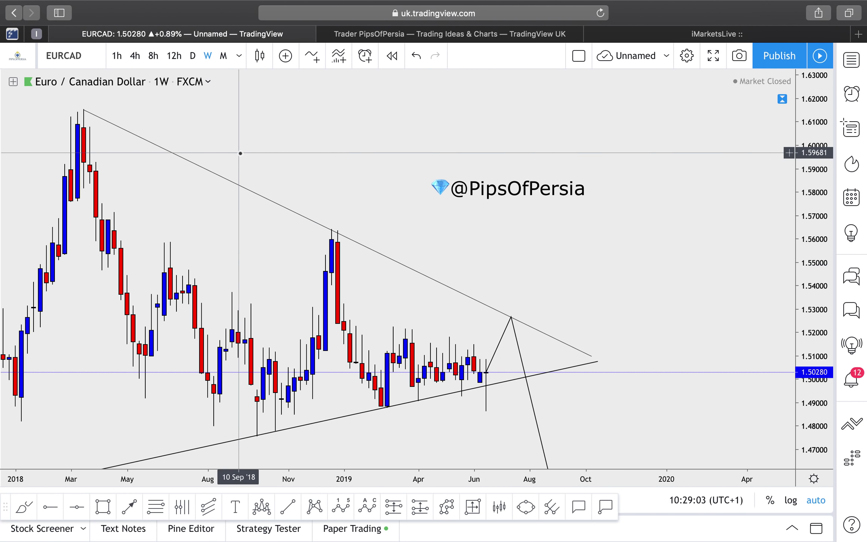
- On the daily timeframe, move the descending trendline's end to about 1.509, around 23 October 2019
{"action": "left_click", "coordinate": [193, 57]}
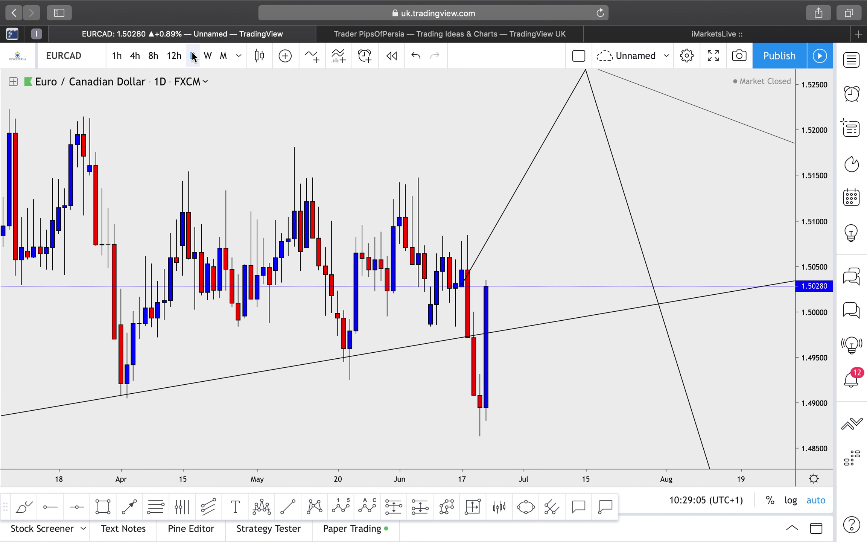
{"action": "scroll", "coordinate": [429, 299], "scroll_direction": "down", "scroll_amount": 5}
{"action": "scroll", "coordinate": [426, 299], "scroll_direction": "down", "scroll_amount": 5}
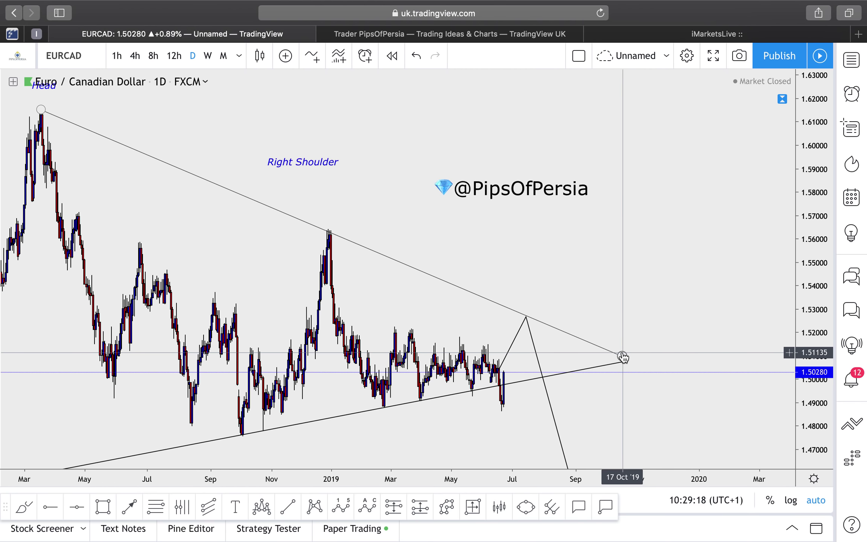
{"action": "left_click_drag", "start_coordinate": [623, 357], "coordinate": [629, 352]}
{"action": "left_click", "coordinate": [659, 292]}
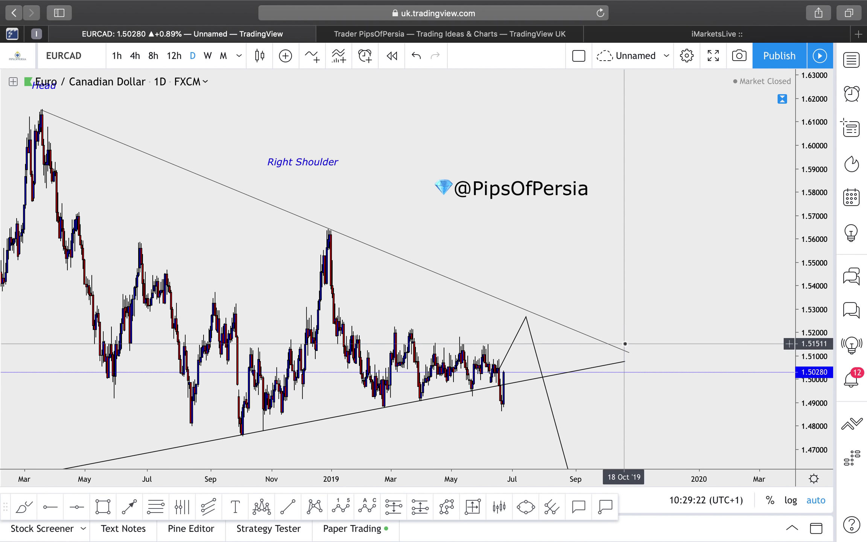
{"action": "left_click_drag", "start_coordinate": [628, 354], "coordinate": [629, 358]}
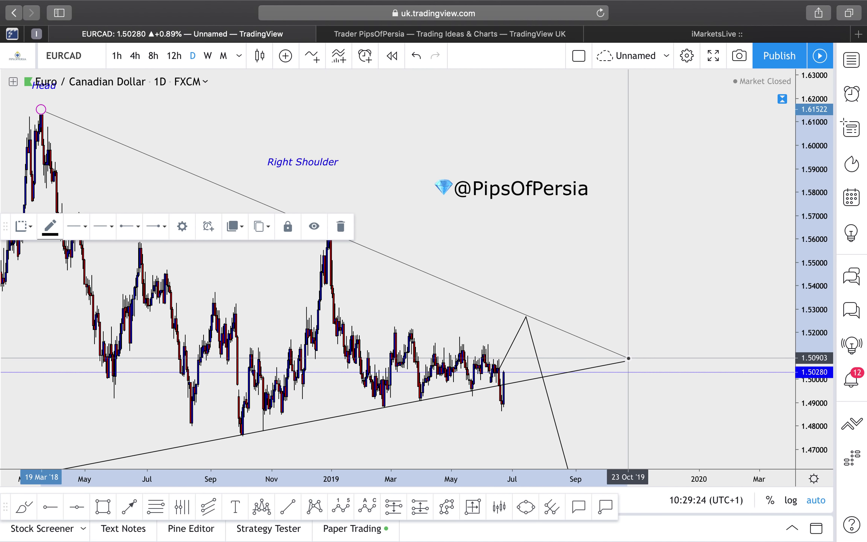
{"action": "left_click", "coordinate": [626, 359]}
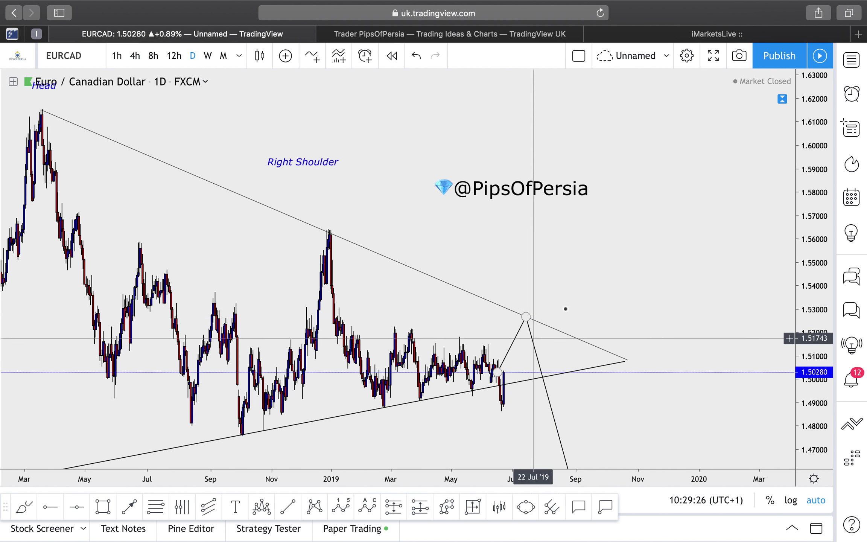
- Draw a rectangular support zone from about 1.487 to 1.489, running from 18 January 2019 to about the end of November 2019
{"action": "scroll", "coordinate": [573, 288], "scroll_direction": "down", "scroll_amount": 5}
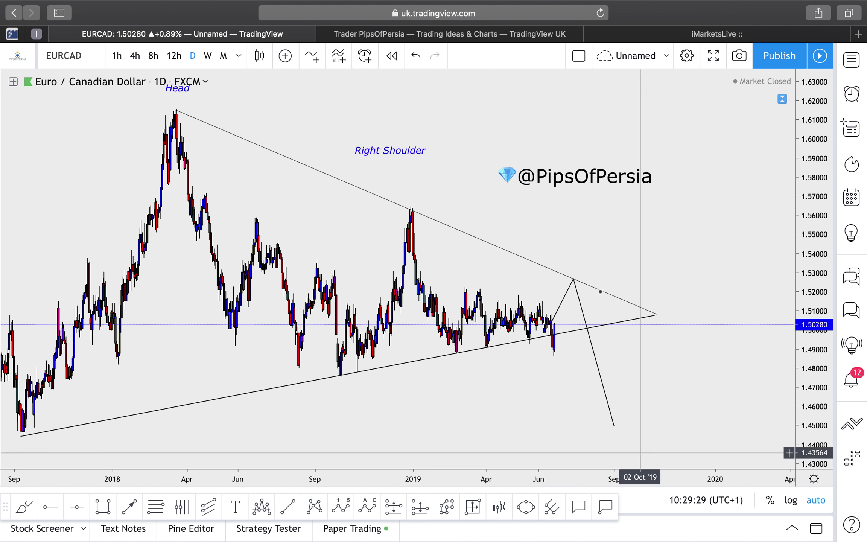
{"action": "scroll", "coordinate": [676, 274], "scroll_direction": "up", "scroll_amount": 5}
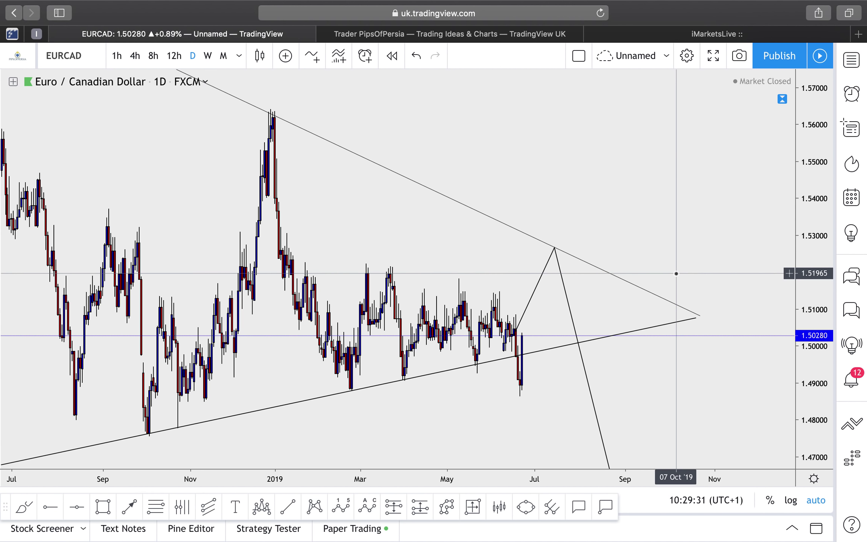
{"action": "left_click", "coordinate": [104, 509]}
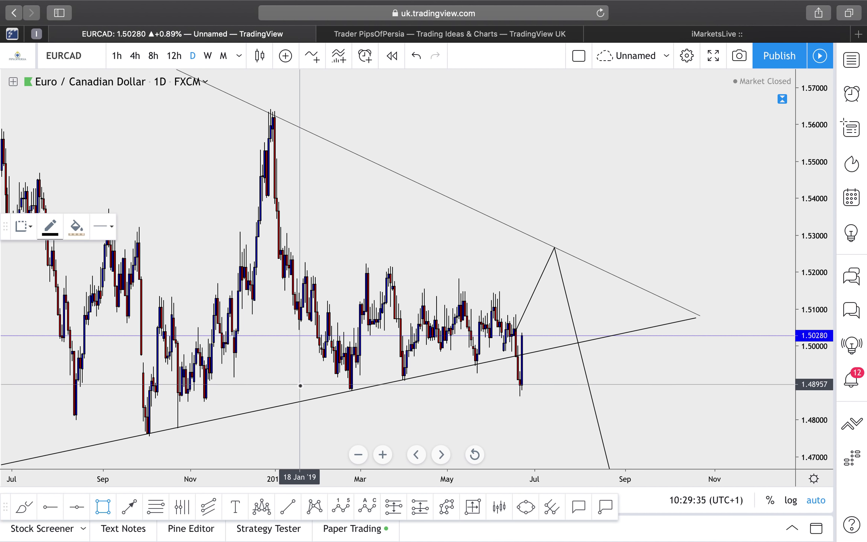
{"action": "mouse_move", "coordinate": [299, 387]}
{"action": "left_mouse_down"}
{"action": "mouse_move", "coordinate": [745, 416]}
{"action": "mouse_move", "coordinate": [751, 374]}
{"action": "mouse_move", "coordinate": [755, 394]}
{"action": "left_mouse_up"}
{"action": "left_click", "coordinate": [497, 263]}
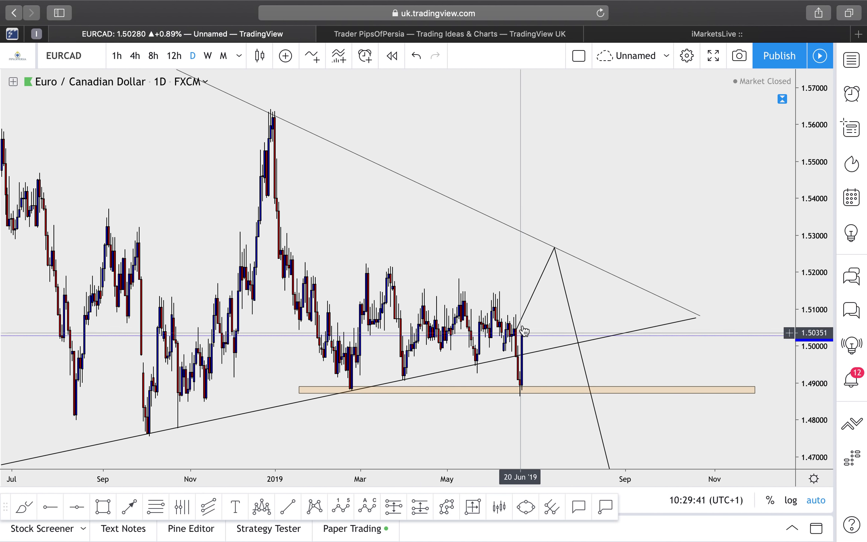
- Review the new EURCAD support zone and the projected drop within the triangle on the daily and weekly timeframes
{"action": "scroll", "coordinate": [561, 320], "scroll_direction": "down", "scroll_amount": 5}
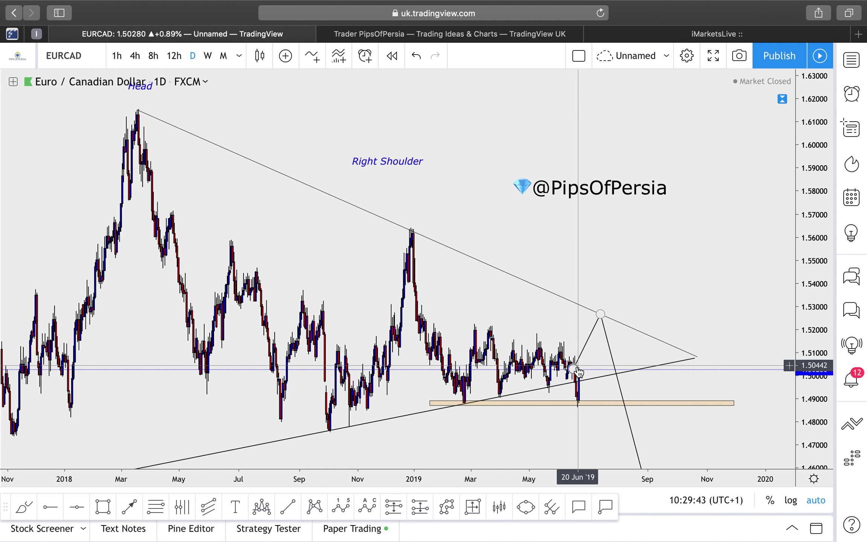
{"action": "left_click", "coordinate": [606, 407]}
{"action": "left_click", "coordinate": [606, 429]}
{"action": "scroll", "coordinate": [606, 430], "scroll_direction": "down", "scroll_amount": 3}
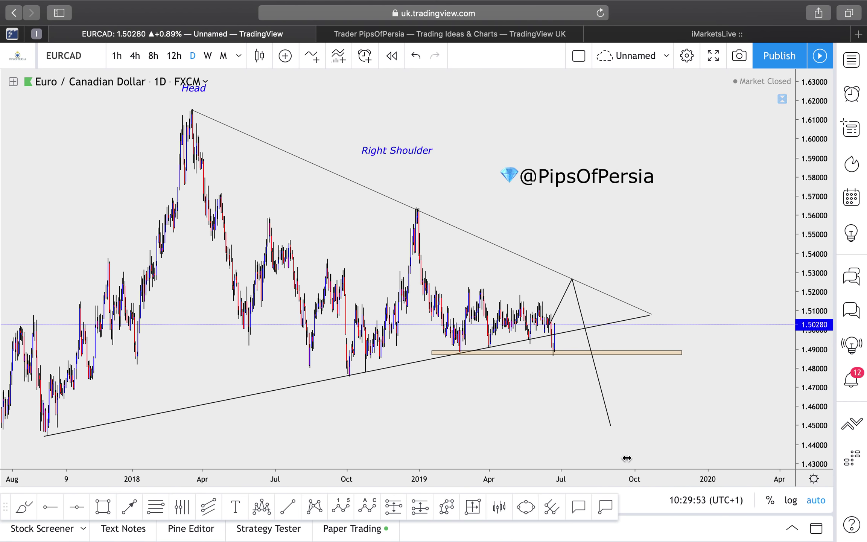
{"action": "scroll", "coordinate": [633, 242], "scroll_direction": "up", "scroll_amount": 3}
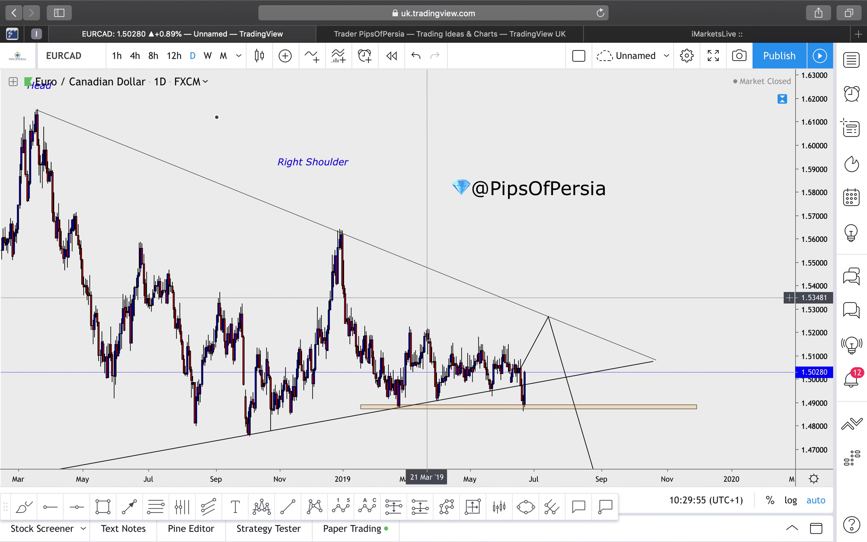
{"action": "left_click", "coordinate": [208, 56]}
{"action": "scroll", "coordinate": [490, 214], "scroll_direction": "up", "scroll_amount": 5}
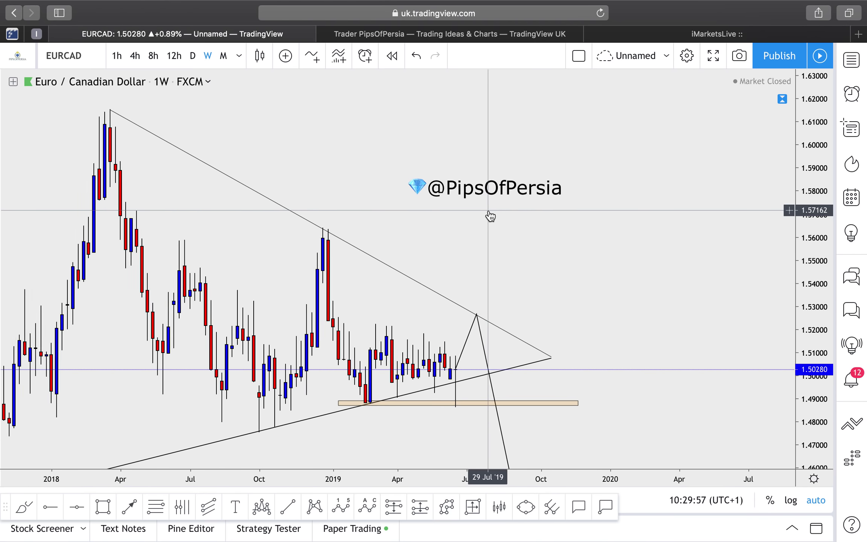
{"action": "scroll", "coordinate": [490, 216], "scroll_direction": "up", "scroll_amount": 2}
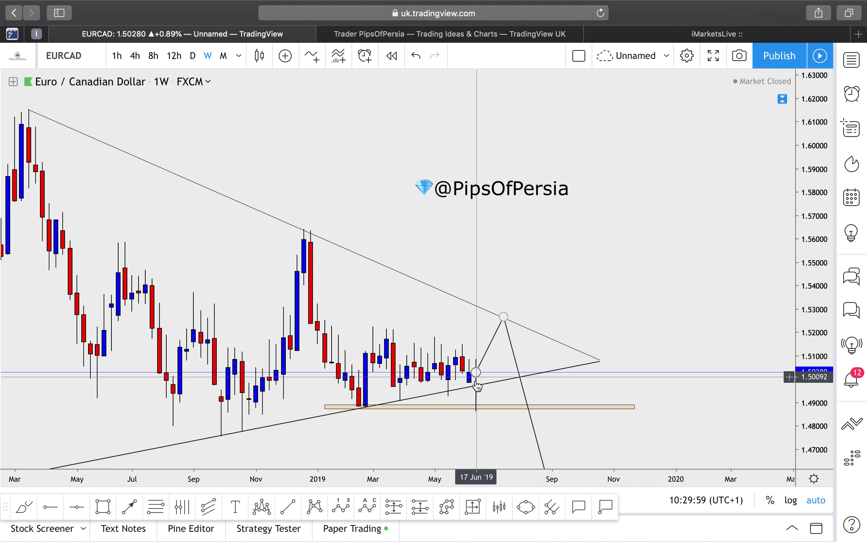
- Open EURCHF from the watchlist, hide the watchlist, and frame its weekly zone and ascending trendline back to 2015
{"action": "left_click", "coordinate": [853, 61]}
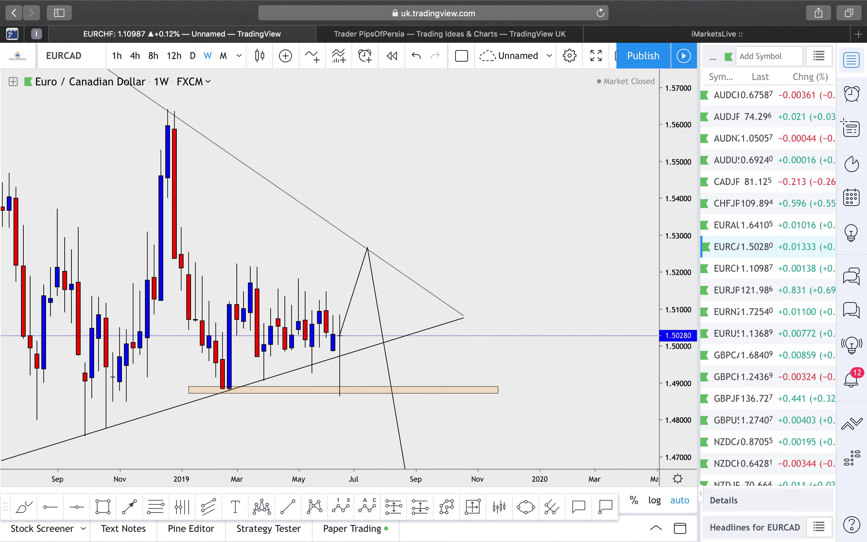
{"action": "key", "text": "Down"}
{"action": "left_click", "coordinate": [853, 57]}
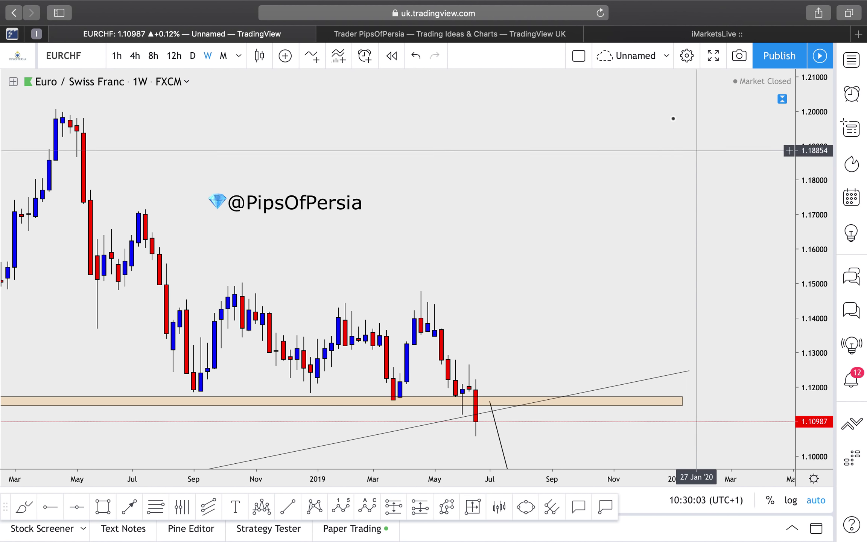
{"action": "scroll", "coordinate": [623, 194], "scroll_direction": "down", "scroll_amount": 10}
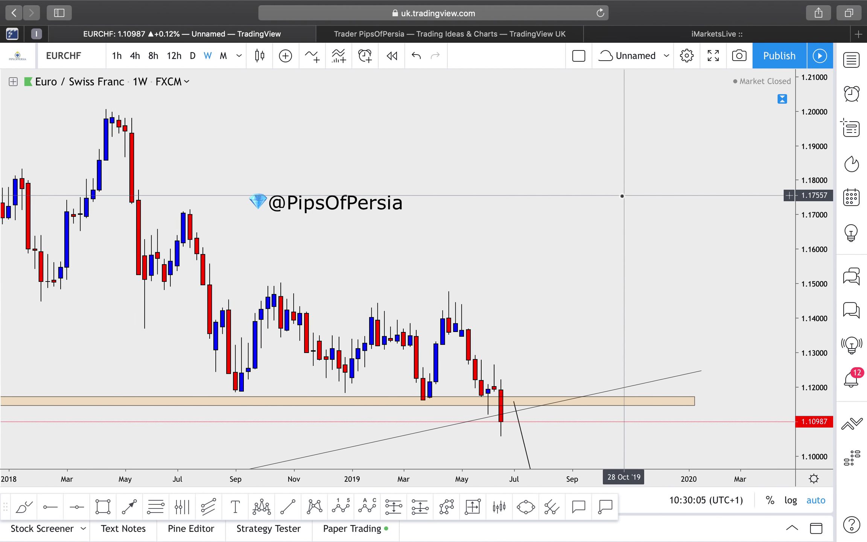
{"action": "scroll", "coordinate": [623, 196], "scroll_direction": "down", "scroll_amount": 2}
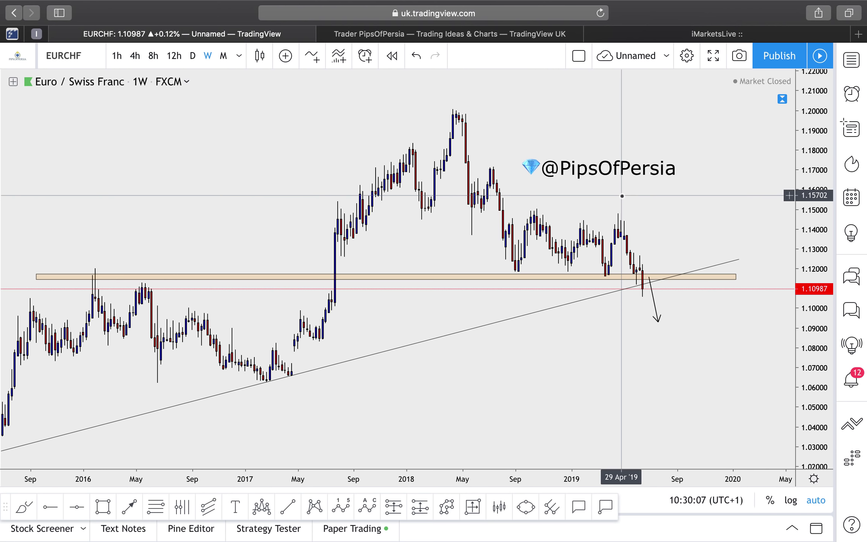
- After checking the 4-hour timeframe, move the end of EURCHF's ascending weekly trendline to about 1.124, around 13 January 2020
{"action": "left_click", "coordinate": [142, 57]}
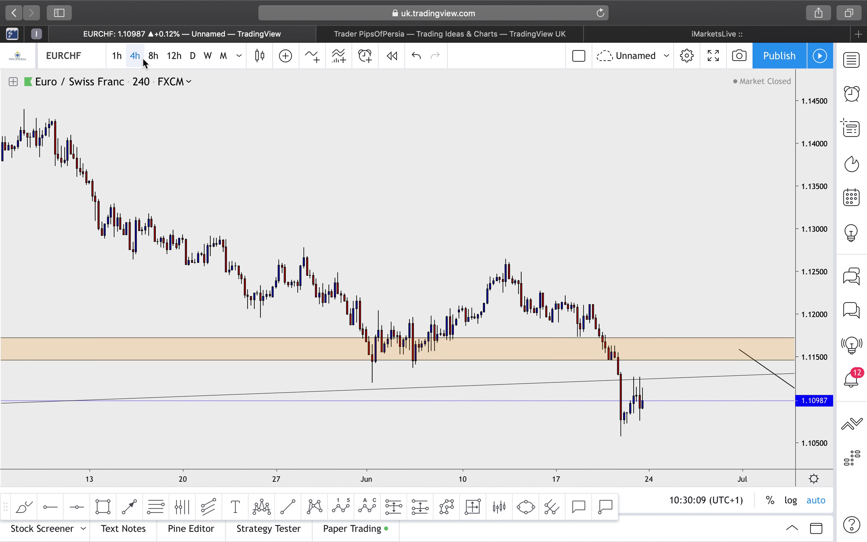
{"action": "left_click", "coordinate": [208, 56]}
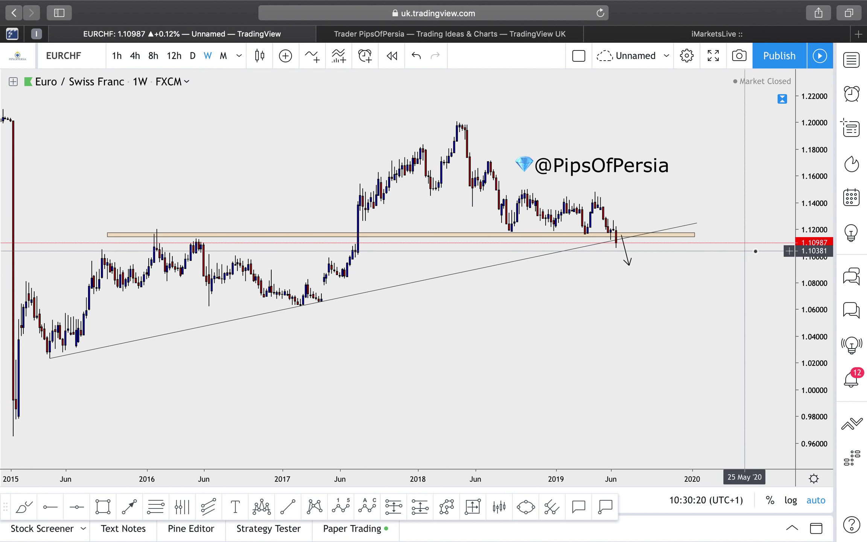
{"action": "left_click", "coordinate": [696, 225]}
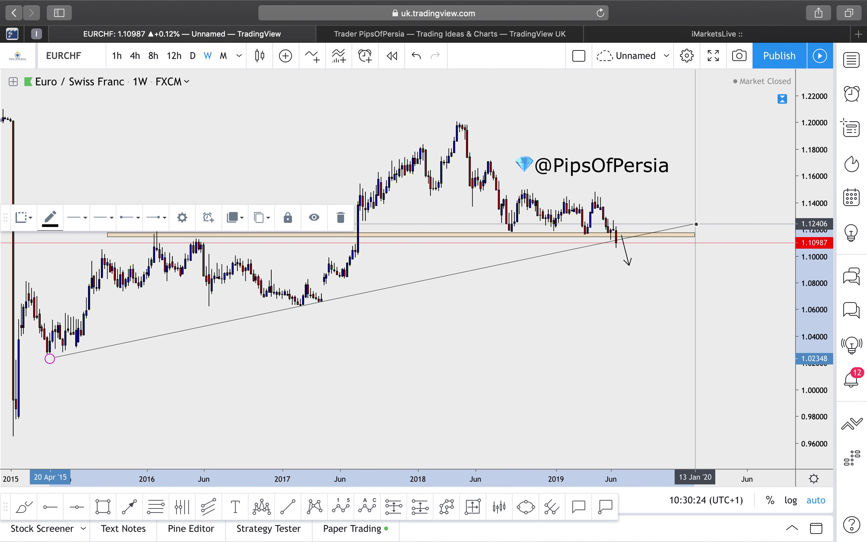
{"action": "left_click", "coordinate": [673, 177]}
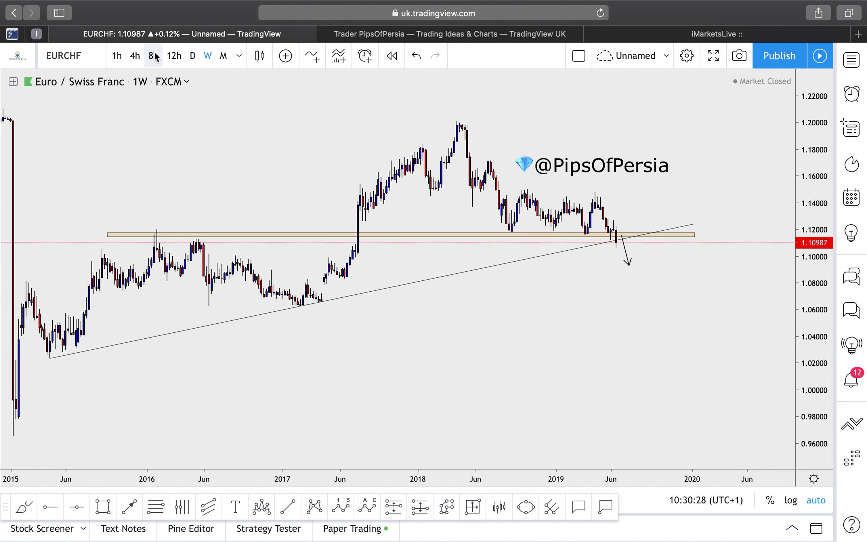
- Inspect EURCHF's break below the zone and trendline on the daily timeframe, and return to the weekly timeframe
{"action": "left_click", "coordinate": [192, 49]}
{"action": "scroll", "coordinate": [358, 210], "scroll_direction": "down", "scroll_amount": 5}
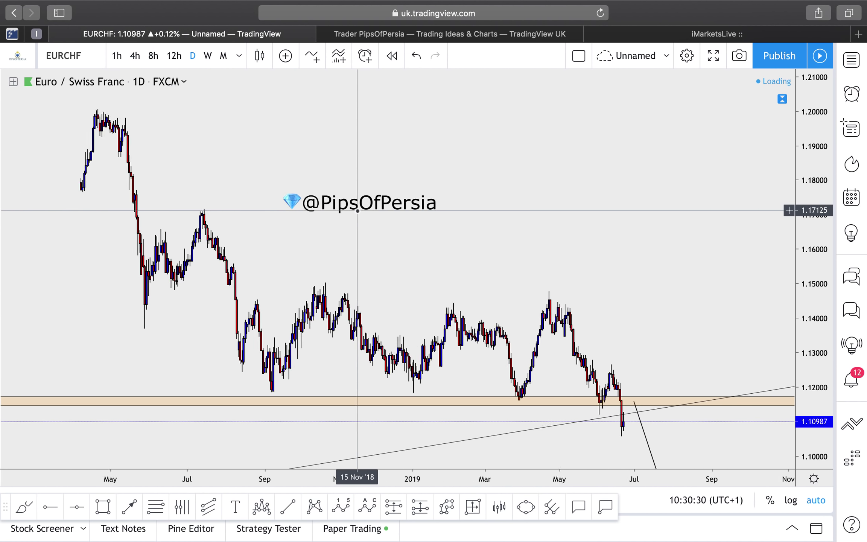
{"action": "scroll", "coordinate": [358, 210], "scroll_direction": "up", "scroll_amount": 5}
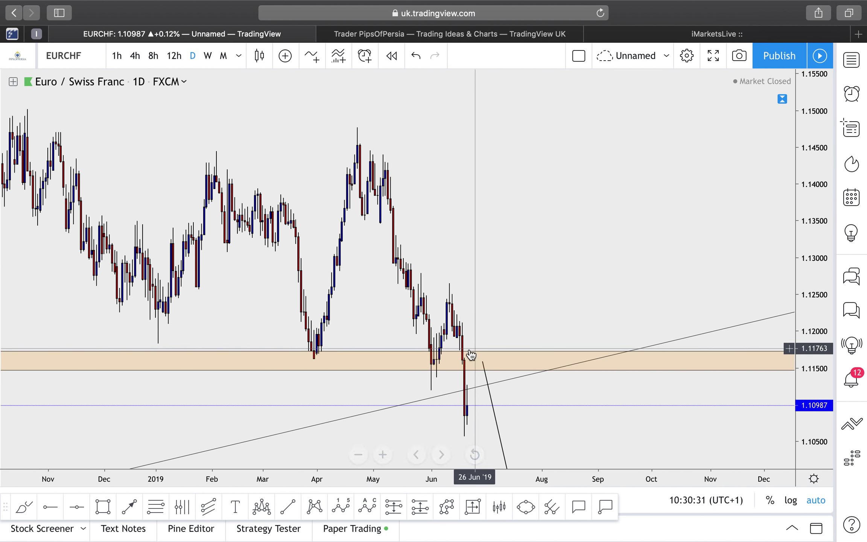
{"action": "left_click", "coordinate": [209, 56]}
{"action": "scroll", "coordinate": [481, 286], "scroll_direction": "left", "scroll_amount": 3}
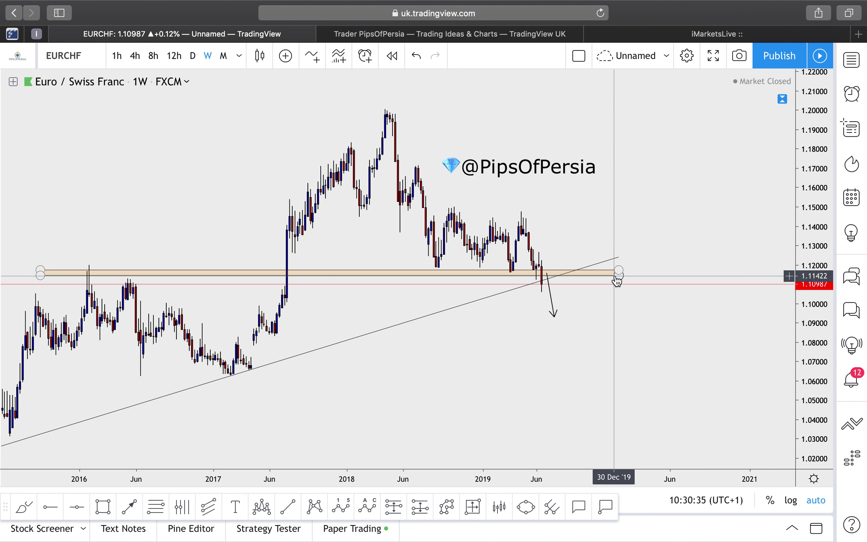
- Narrow EURCHF's weekly zone by raising its lower edge to about 1.1156, and check it against the latest candles
{"action": "left_click", "coordinate": [619, 277]}
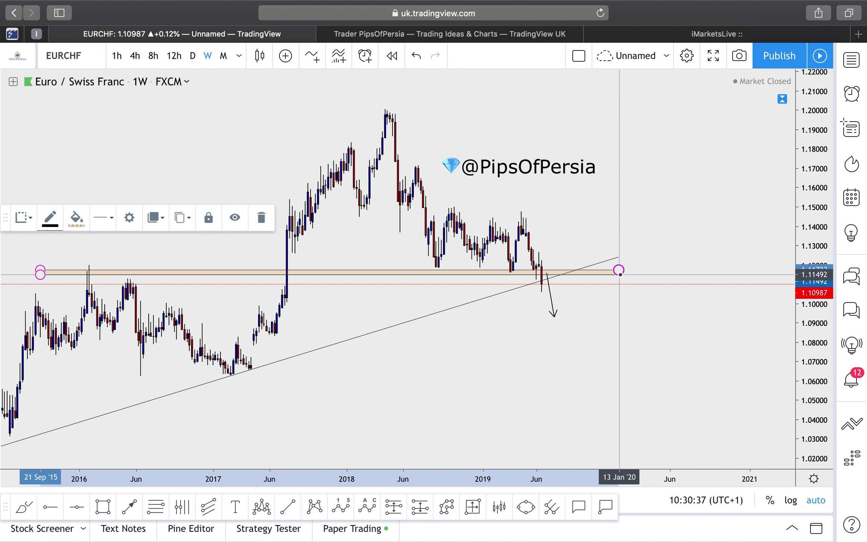
{"action": "left_click", "coordinate": [636, 224]}
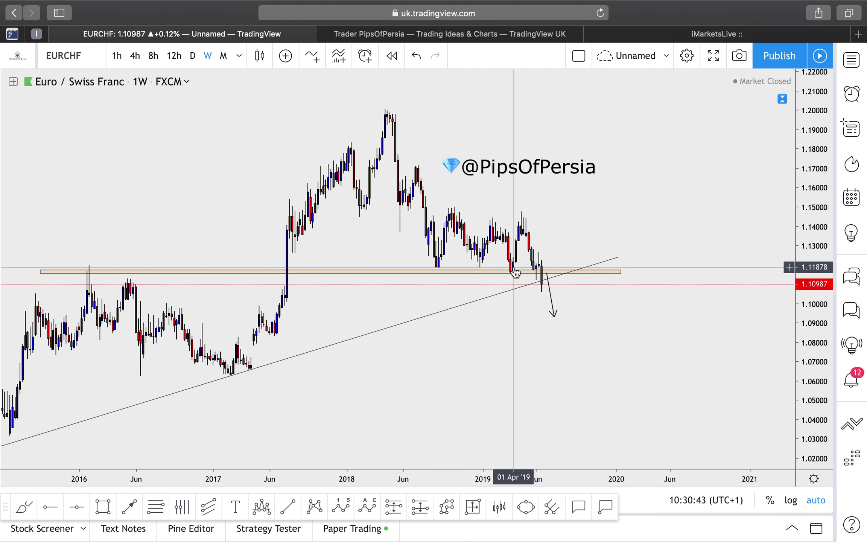
{"action": "scroll", "coordinate": [536, 279], "scroll_direction": "up", "scroll_amount": 5}
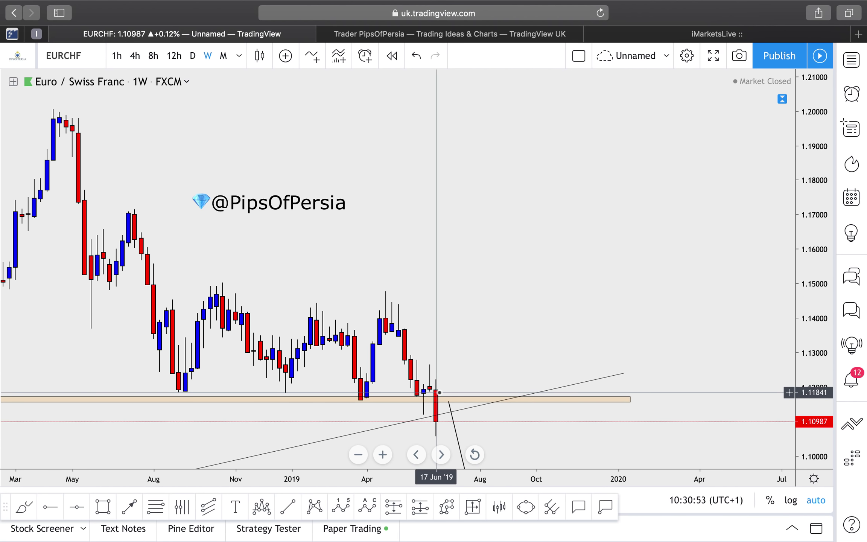
{"action": "scroll", "coordinate": [625, 201], "scroll_direction": "down", "scroll_amount": 5}
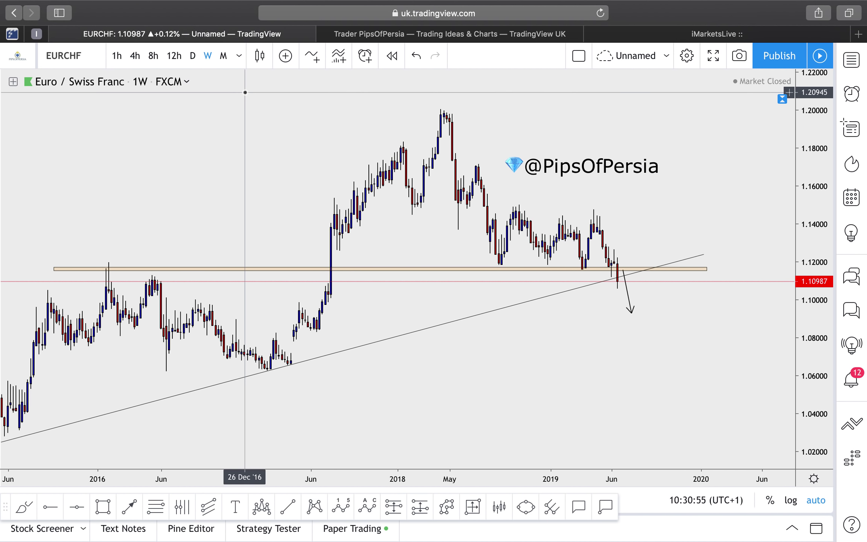
- On the 4-hour timeframe, move the start of EURCHF's downward arrow inside the zone, to about 1.116 in early July 2019
{"action": "left_click", "coordinate": [134, 56]}
{"action": "scroll", "coordinate": [394, 167], "scroll_direction": "down", "scroll_amount": 5}
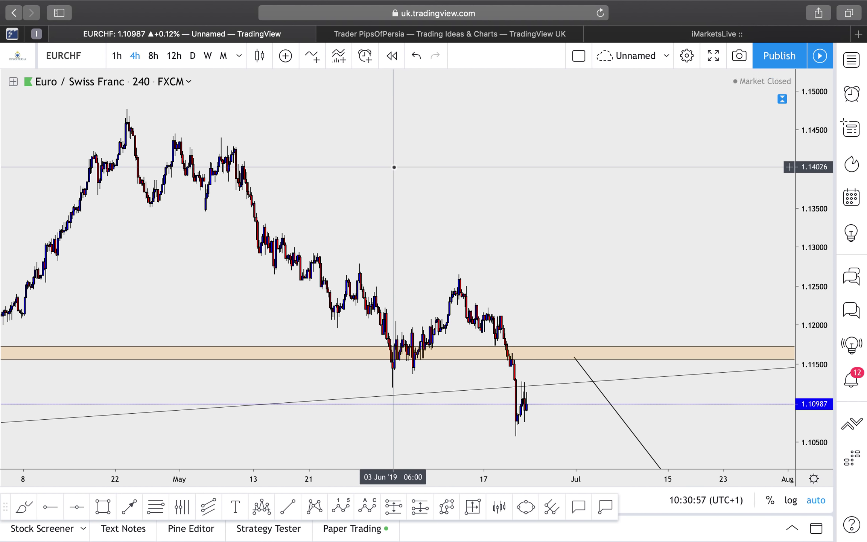
{"action": "scroll", "coordinate": [394, 167], "scroll_direction": "down", "scroll_amount": 2}
{"action": "scroll", "coordinate": [394, 169], "scroll_direction": "up", "scroll_amount": 5}
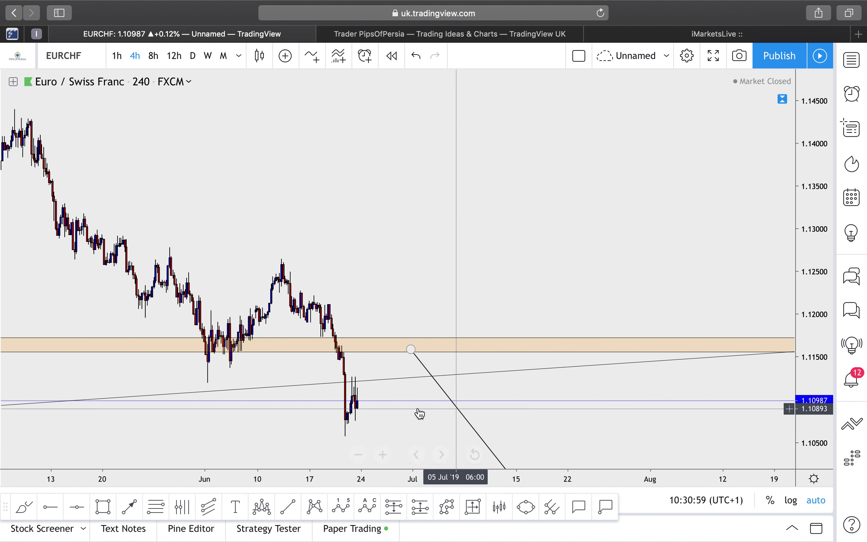
{"action": "left_click_drag", "start_coordinate": [399, 313], "coordinate": [653, 105]}
{"action": "scroll", "coordinate": [653, 105], "scroll_direction": "down", "scroll_amount": 6}
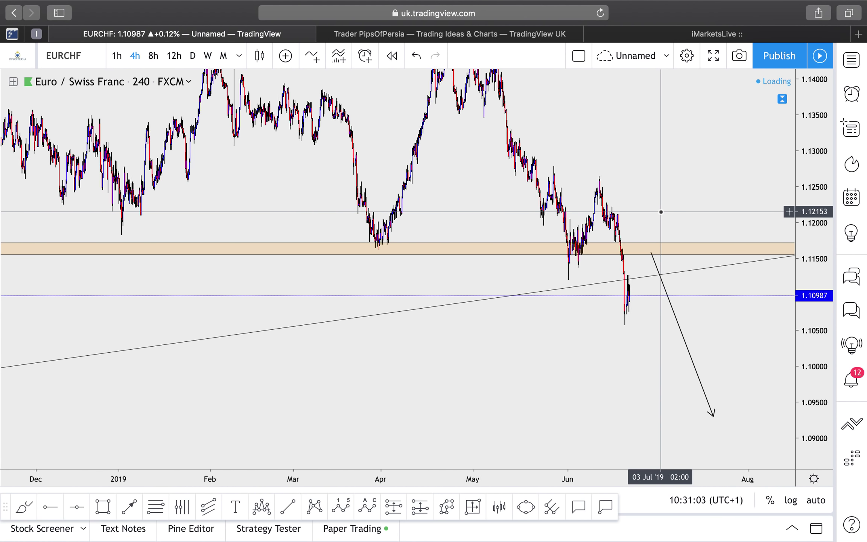
{"action": "left_click_drag", "start_coordinate": [704, 138], "coordinate": [629, 170]}
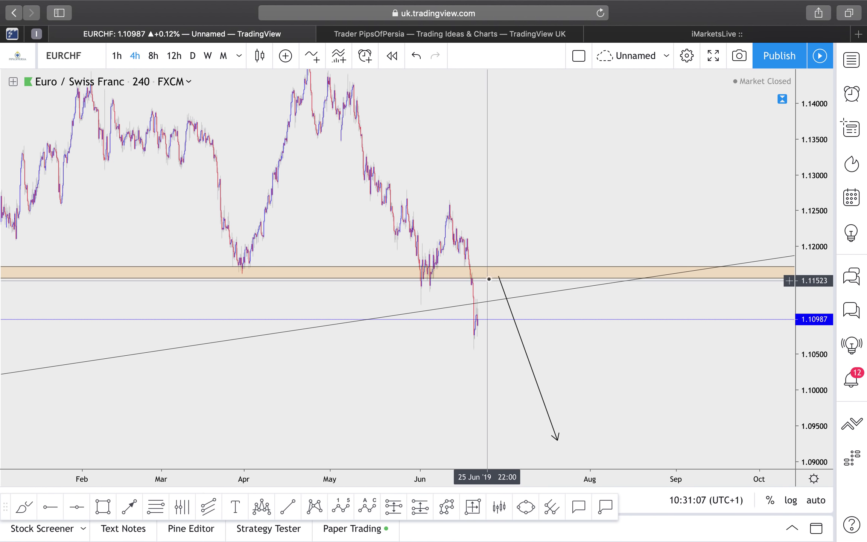
{"action": "left_click_drag", "start_coordinate": [499, 278], "coordinate": [507, 275]}
{"action": "left_click", "coordinate": [459, 358]}
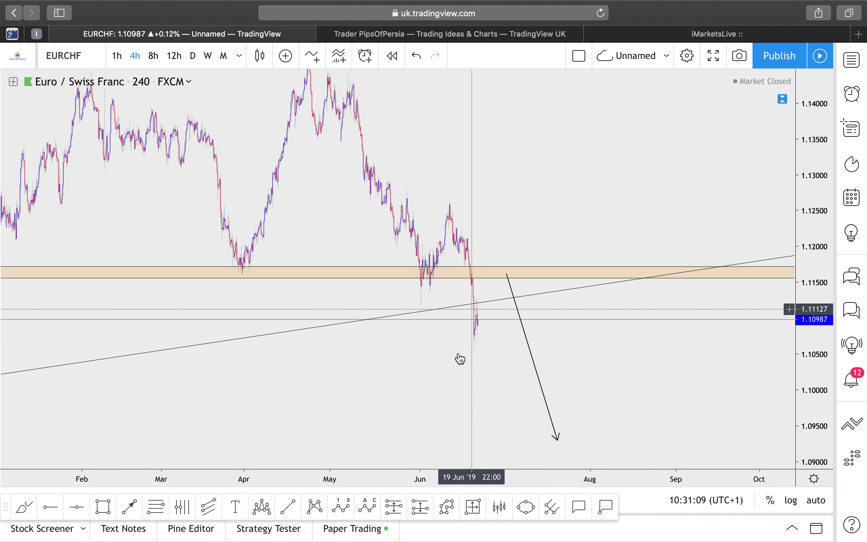
- Draw an upward arrow from about 1.1098 at the latest EURCHF price to about 1.1164 inside the zone, around 1 July 2019
{"action": "left_click", "coordinate": [129, 507]}
{"action": "left_click", "coordinate": [477, 320]}
{"action": "left_click", "coordinate": [500, 271]}
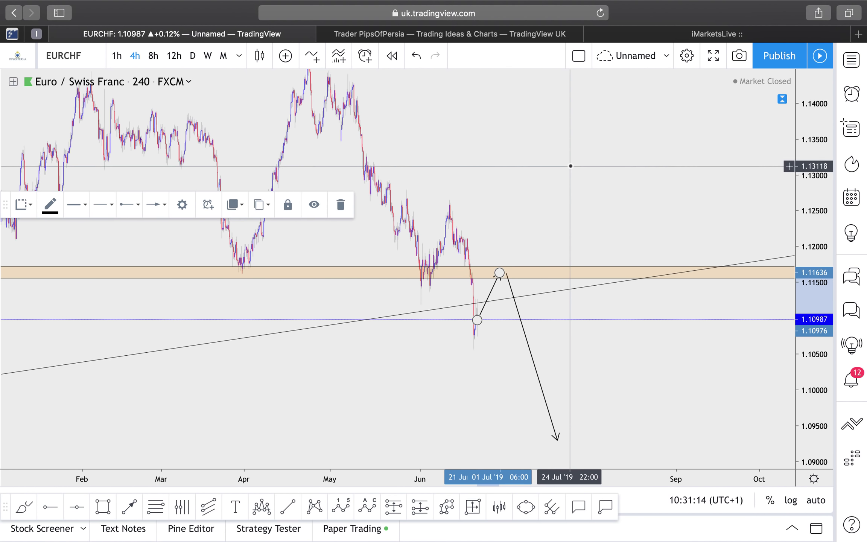
{"action": "left_click_drag", "start_coordinate": [569, 167], "coordinate": [567, 190]}
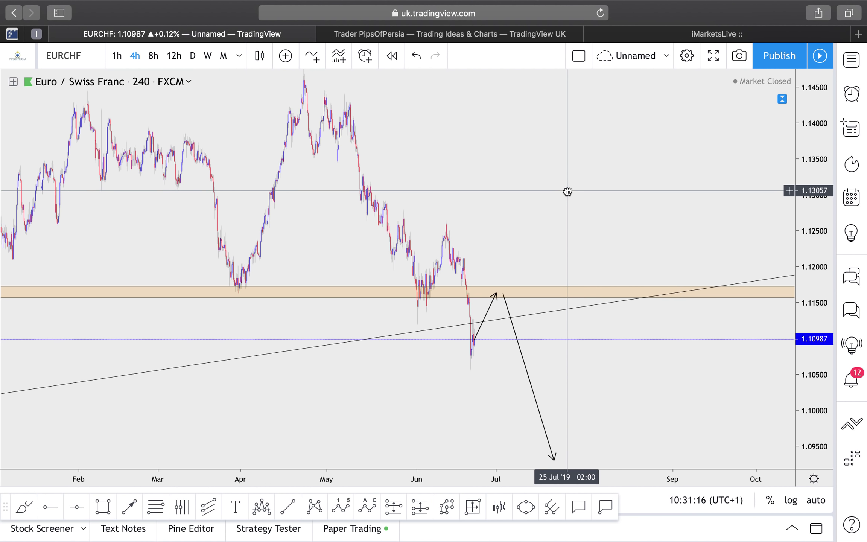
{"action": "double_click", "coordinate": [818, 126]}
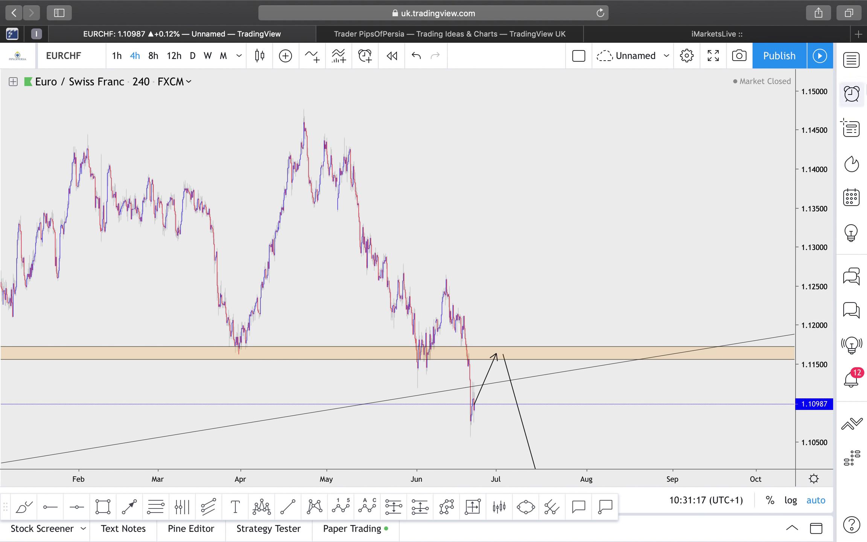
- Open EURJPY from the watchlist, hide the watchlist, and frame its wedge and ascending trendline on the weekly timeframe
{"action": "left_click", "coordinate": [860, 54]}
{"action": "key", "text": "Down"}
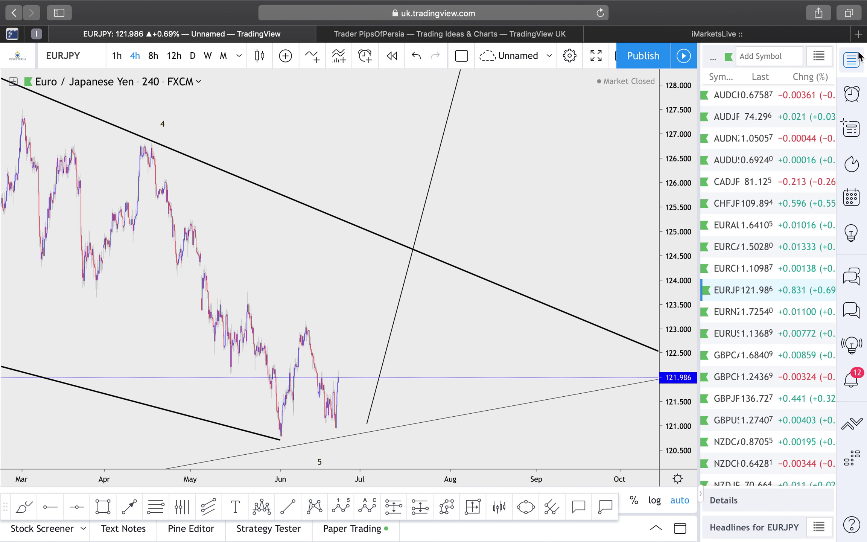
{"action": "left_click", "coordinate": [850, 63]}
{"action": "left_click", "coordinate": [192, 55]}
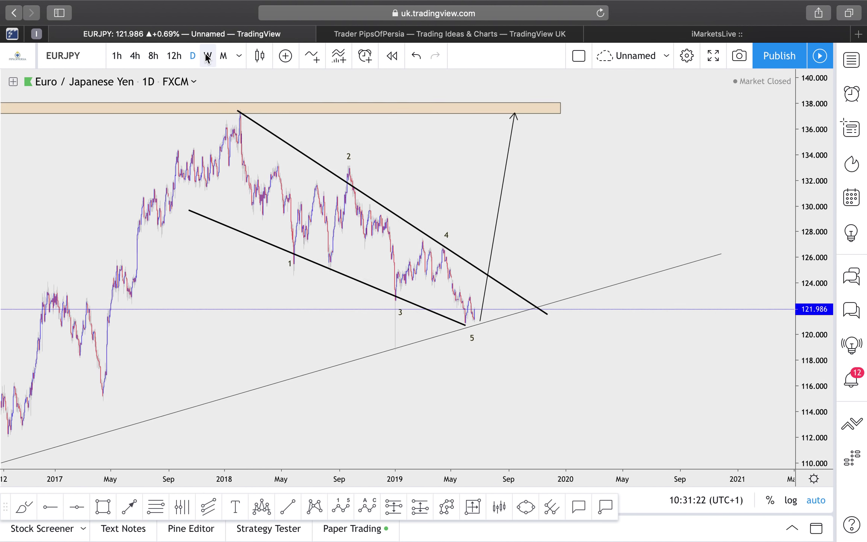
{"action": "left_click", "coordinate": [208, 55]}
{"action": "scroll", "coordinate": [431, 188], "scroll_direction": "up", "scroll_amount": 5}
{"action": "scroll", "coordinate": [431, 188], "scroll_direction": "up", "scroll_amount": 5}
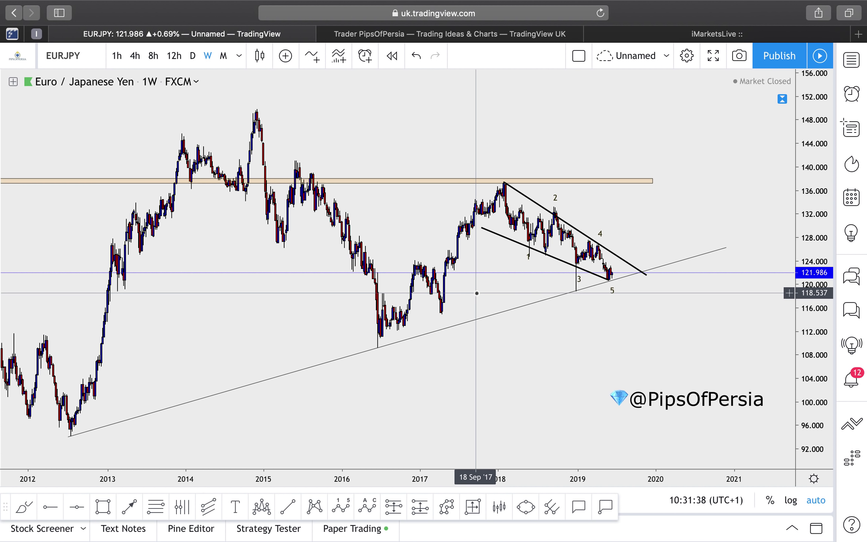
- Switch the EURJPY chart from the weekly to the daily timeframe, framing the recent price action around wave 5
{"action": "scroll", "coordinate": [476, 291], "scroll_direction": "up", "scroll_amount": 10}
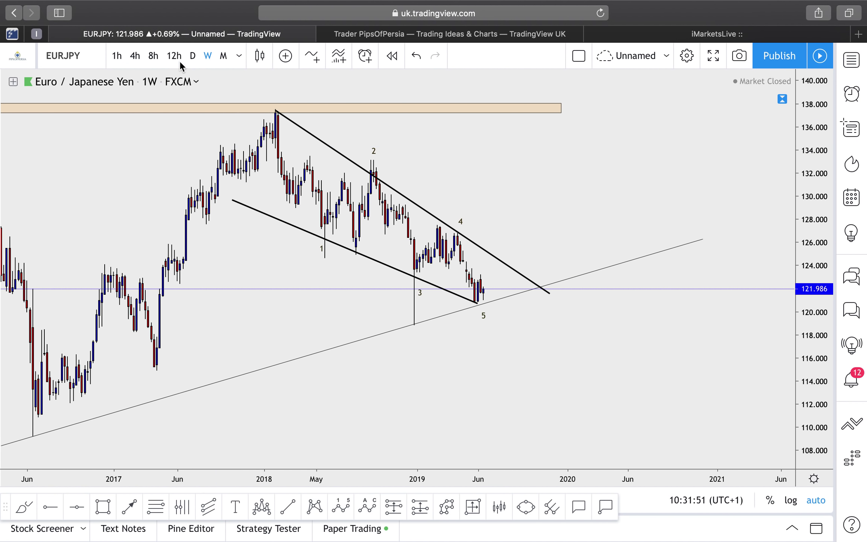
{"action": "left_click", "coordinate": [193, 56]}
{"action": "scroll", "coordinate": [461, 305], "scroll_direction": "up", "scroll_amount": 5}
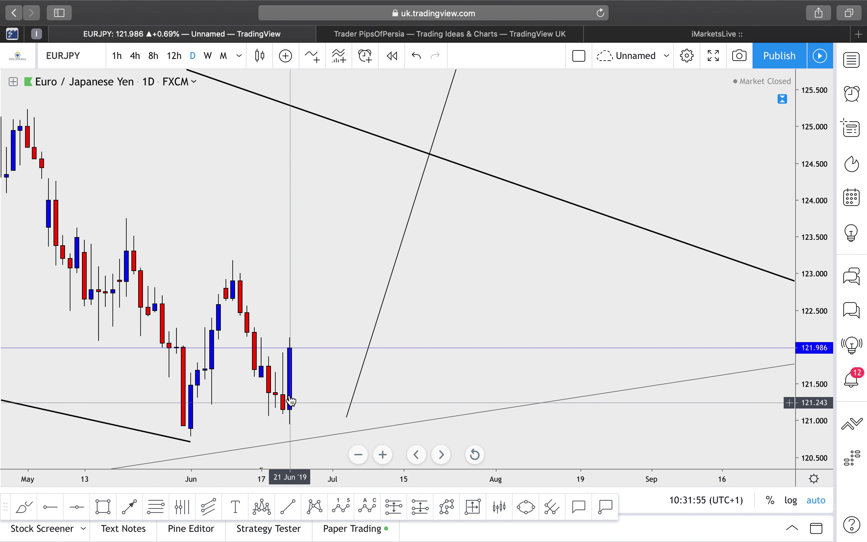
{"action": "scroll", "coordinate": [431, 224], "scroll_direction": "down", "scroll_amount": 5}
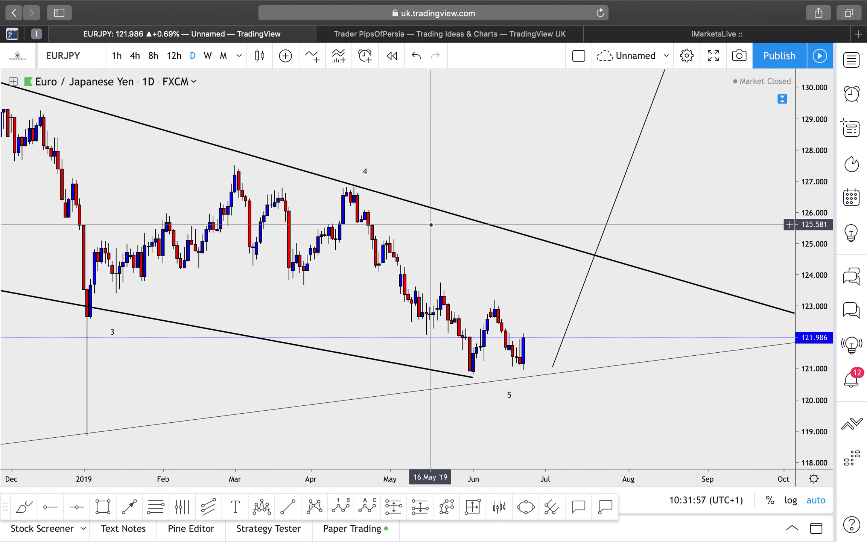
{"action": "scroll", "coordinate": [432, 225], "scroll_direction": "right", "scroll_amount": 5}
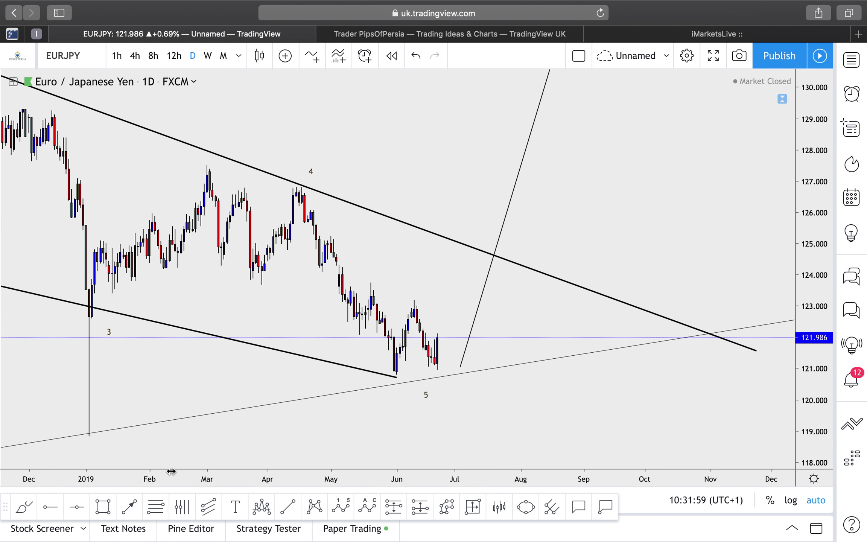
- Draw a short downward arrow from the latest EURJPY candle at about 122.0 to about 121.4, above the rising trendline
{"action": "left_click", "coordinate": [130, 508]}
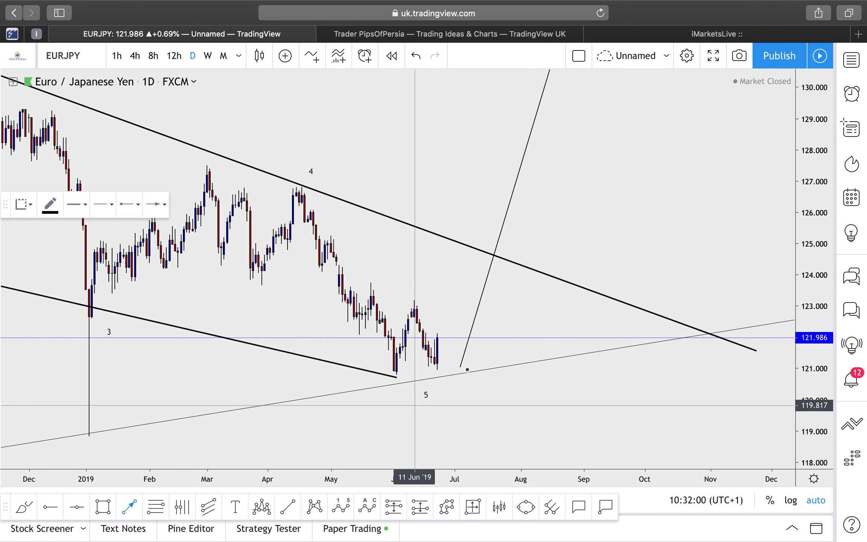
{"action": "left_click", "coordinate": [440, 337]}
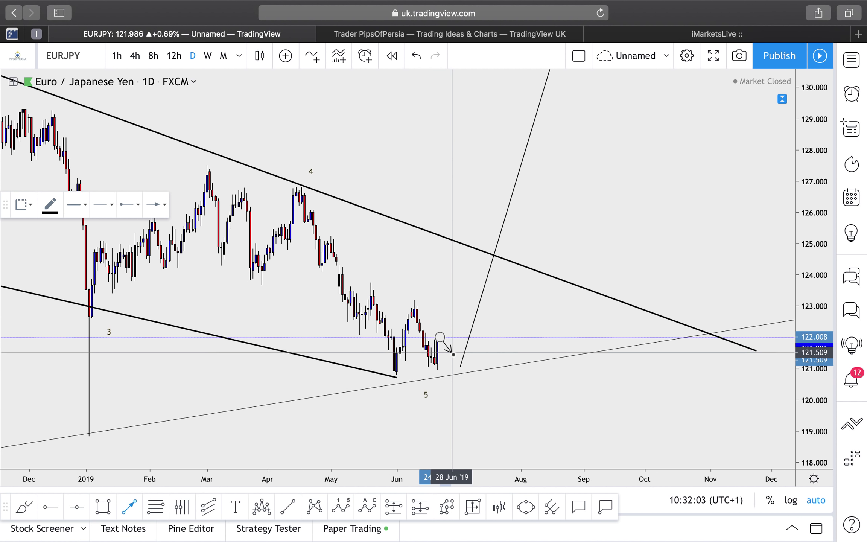
{"action": "left_click", "coordinate": [454, 357]}
{"action": "left_click", "coordinate": [471, 352]}
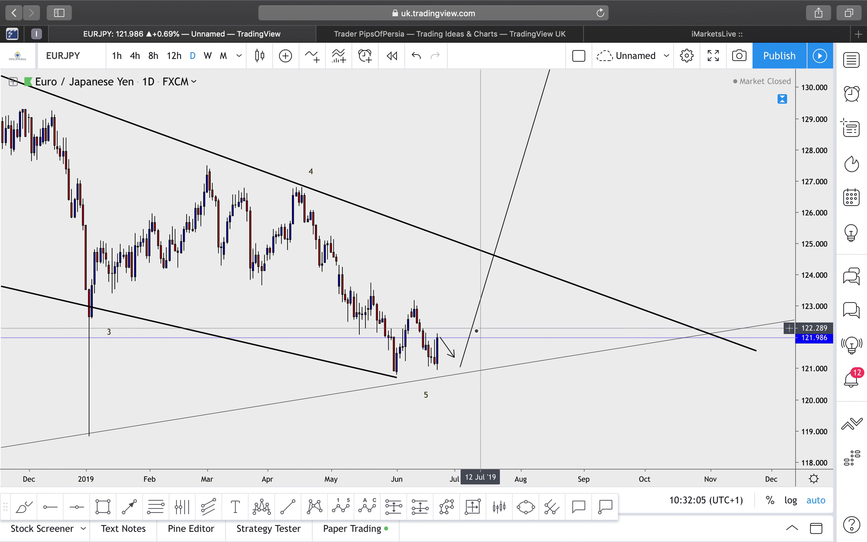
- Place a long position at the short arrow's tip with entry 121.379, stop 120.663 and target 129.728
{"action": "left_click", "coordinate": [428, 513]}
{"action": "left_click", "coordinate": [457, 357]}
{"action": "left_click_drag", "start_coordinate": [457, 422], "coordinate": [459, 379]}
{"action": "left_click_drag", "start_coordinate": [458, 310], "coordinate": [498, 160]}
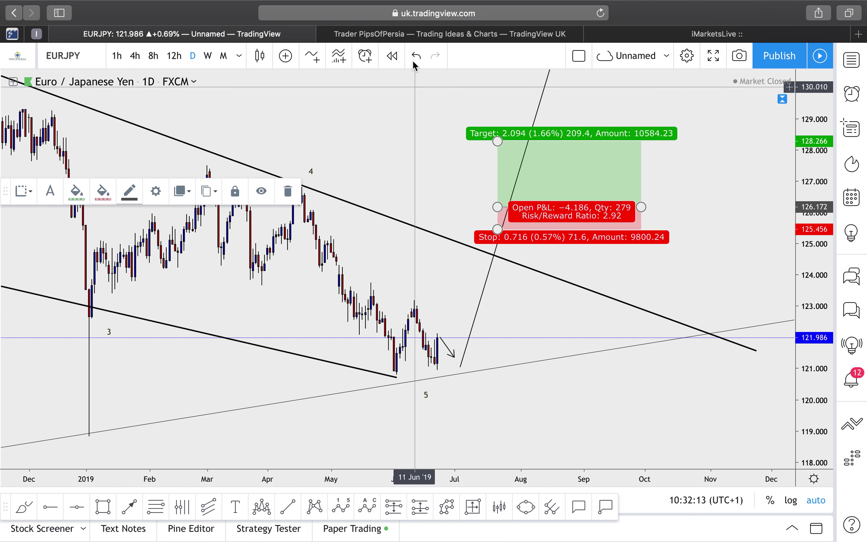
{"action": "left_click", "coordinate": [415, 60]}
{"action": "left_click_drag", "start_coordinate": [457, 287], "coordinate": [474, 96]}
- Widen the long position to the end of the tan resistance zone and raise its target into that zone, to about 137.5
{"action": "scroll", "coordinate": [696, 176], "scroll_direction": "down", "scroll_amount": 5}
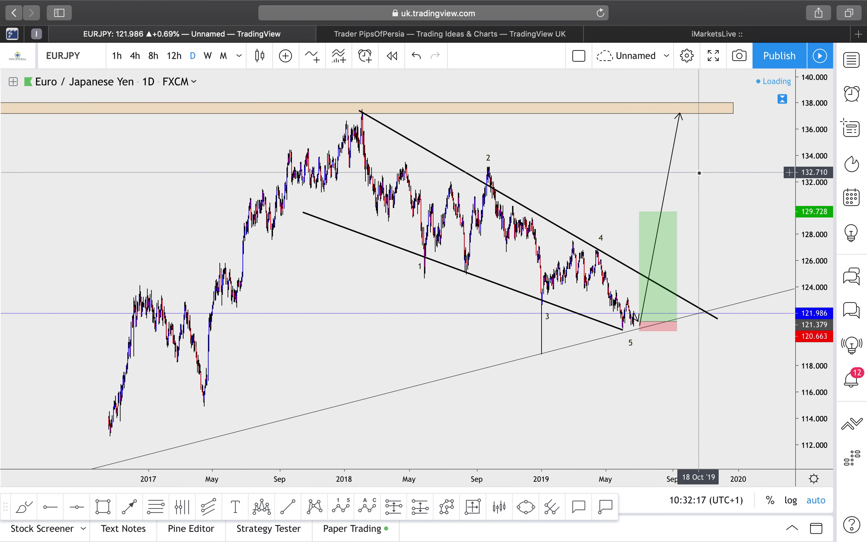
{"action": "left_click_drag", "start_coordinate": [670, 300], "coordinate": [724, 296]}
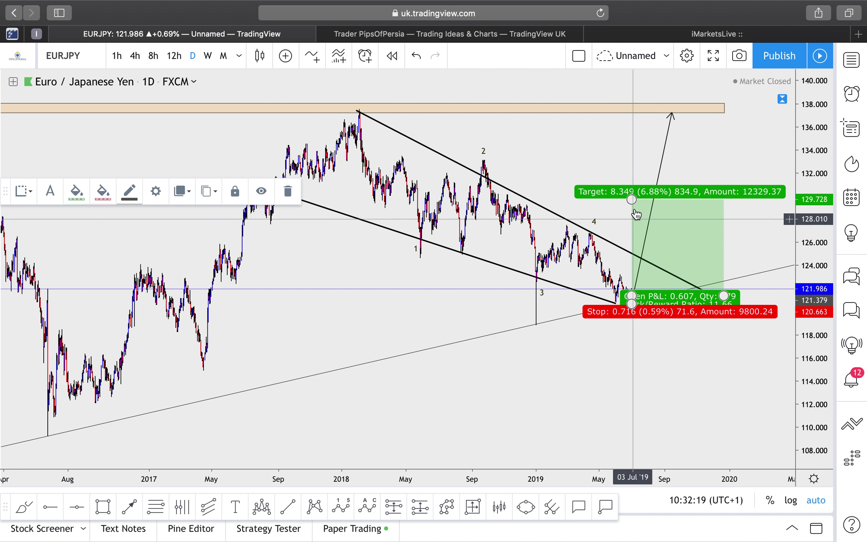
{"action": "left_click_drag", "start_coordinate": [633, 199], "coordinate": [636, 112]}
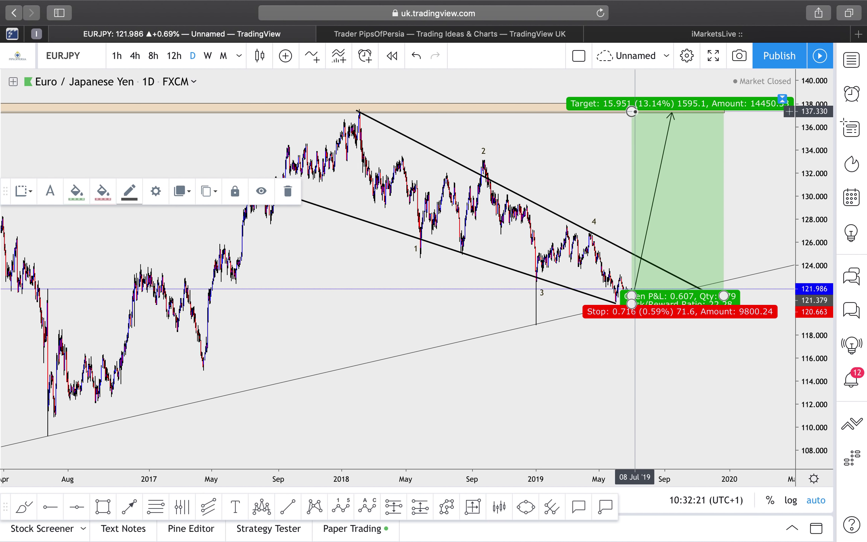
{"action": "left_click", "coordinate": [619, 122]}
- Lower the long position's target to 124.486, near the descending upper wedge line, and dismiss the browser's energy notice
{"action": "scroll", "coordinate": [597, 157], "scroll_direction": "down", "scroll_amount": 1}
{"action": "scroll", "coordinate": [598, 156], "scroll_direction": "up", "scroll_amount": 5}
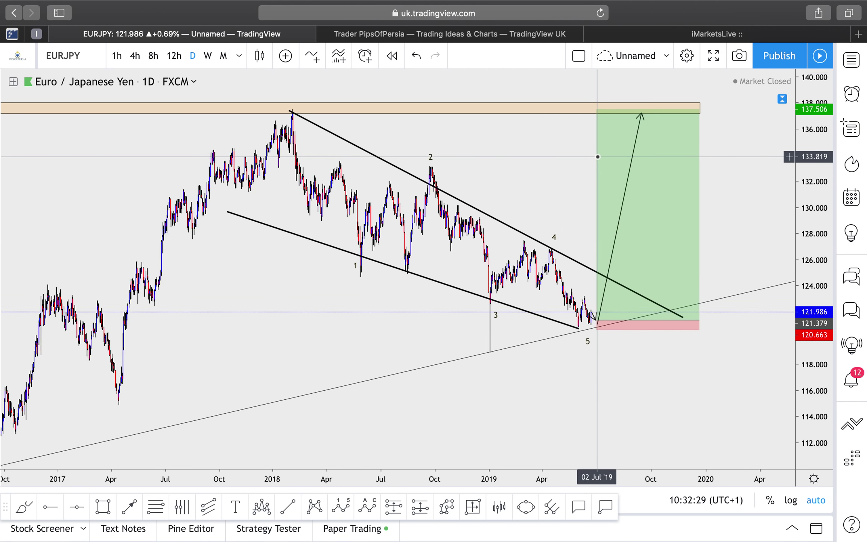
{"action": "left_click", "coordinate": [435, 112]}
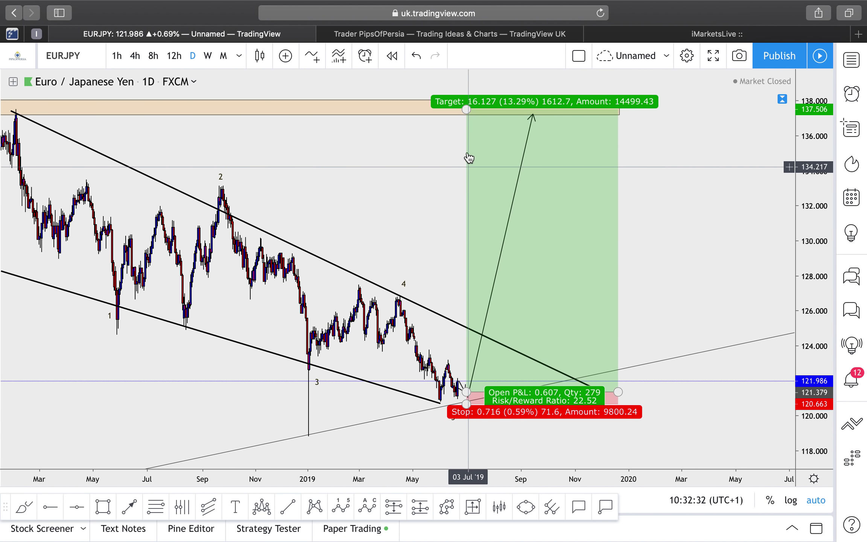
{"action": "left_click_drag", "start_coordinate": [466, 129], "coordinate": [464, 346]}
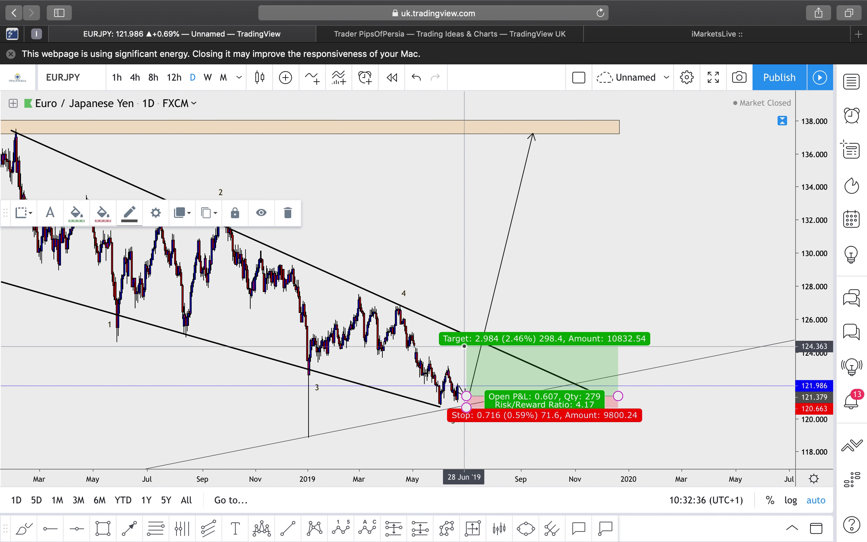
{"action": "left_click", "coordinate": [112, 94]}
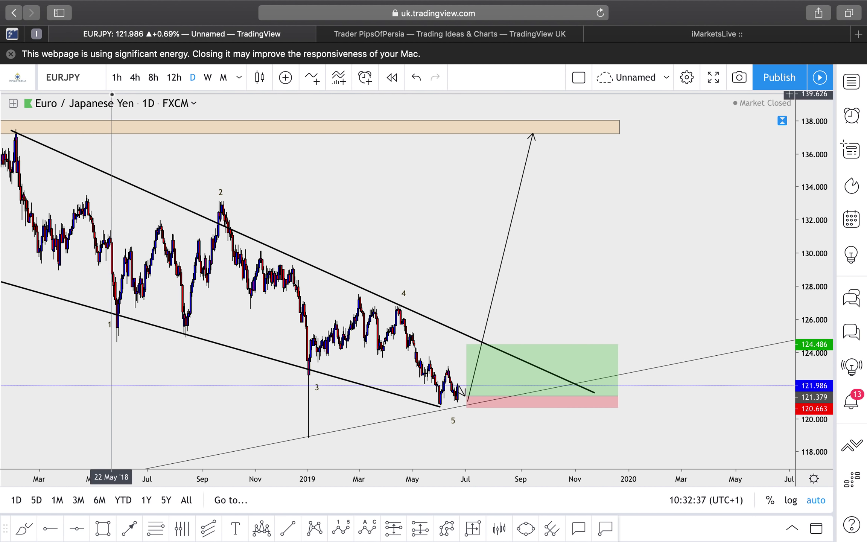
{"action": "left_click", "coordinate": [13, 55]}
- Review the finished EURJPY long setup against the wider price history and switch the chart to EURNZD
{"action": "scroll", "coordinate": [306, 145], "scroll_direction": "up", "scroll_amount": 5}
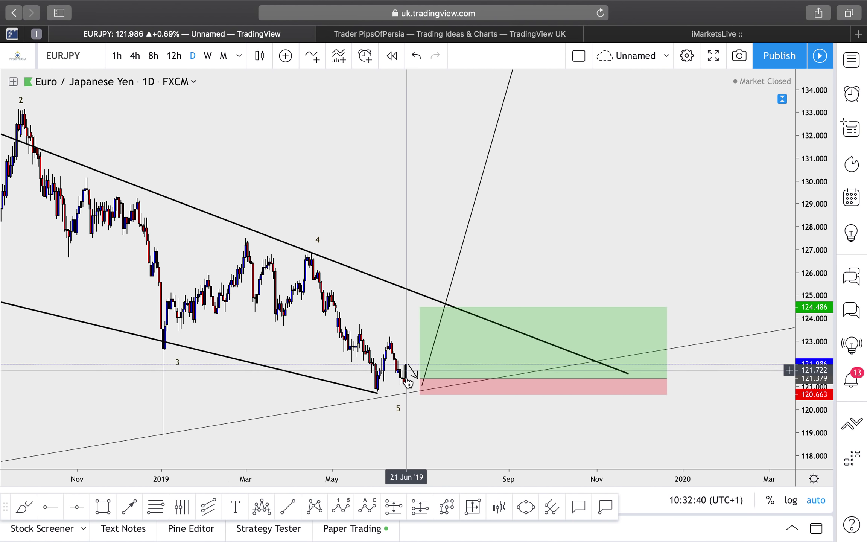
{"action": "scroll", "coordinate": [405, 188], "scroll_direction": "down", "scroll_amount": 1}
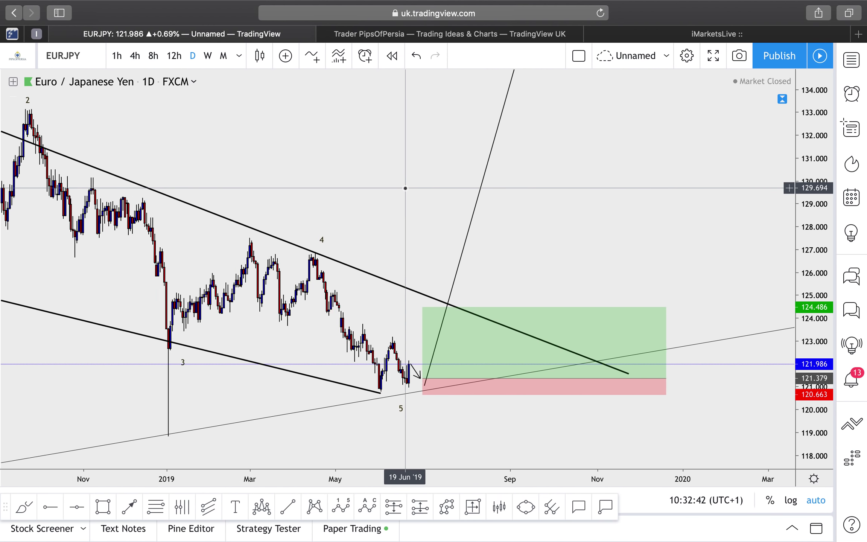
{"action": "scroll", "coordinate": [405, 188], "scroll_direction": "down", "scroll_amount": 10}
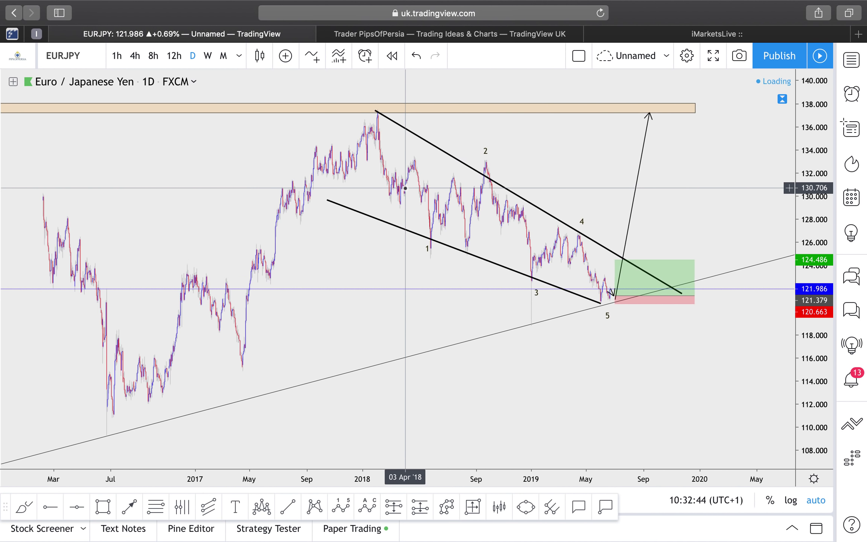
{"action": "scroll", "coordinate": [405, 188], "scroll_direction": "down", "scroll_amount": 3}
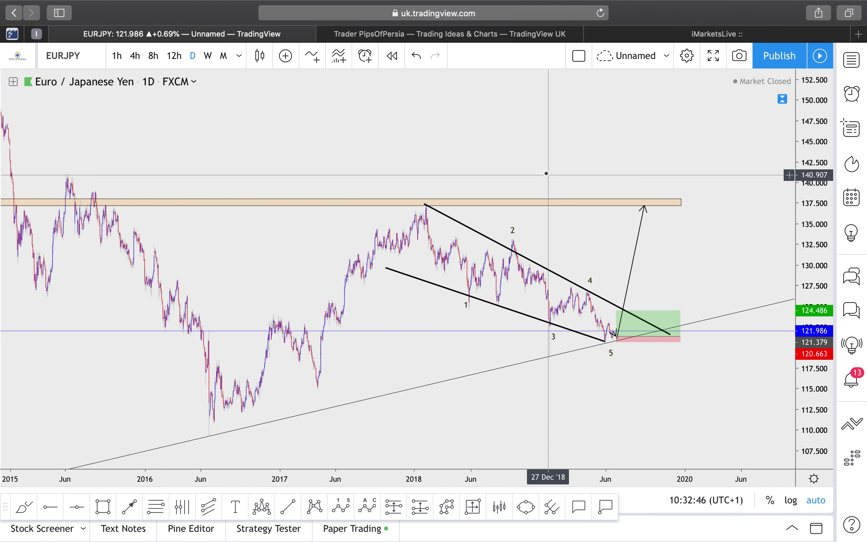
{"action": "scroll", "coordinate": [539, 162], "scroll_direction": "down", "scroll_amount": 5}
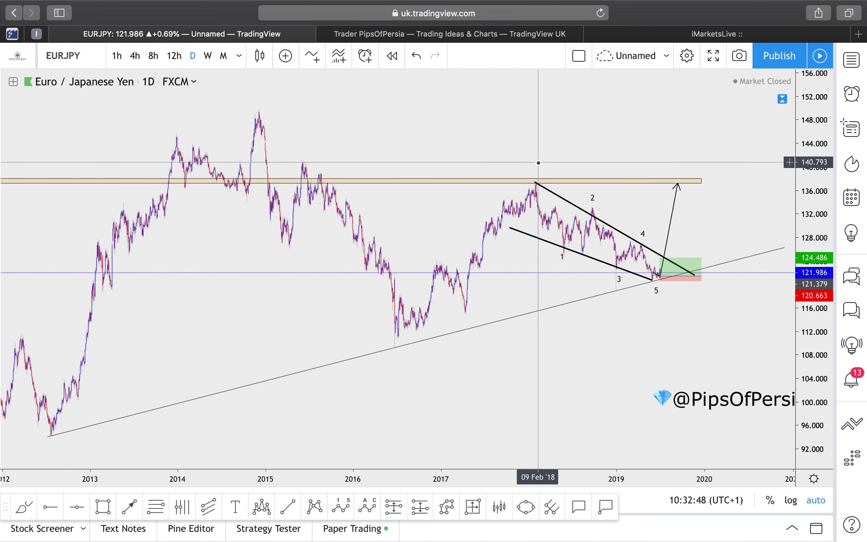
{"action": "left_click", "coordinate": [852, 58]}
{"action": "key", "text": "Down"}
{"action": "left_click", "coordinate": [860, 61]}
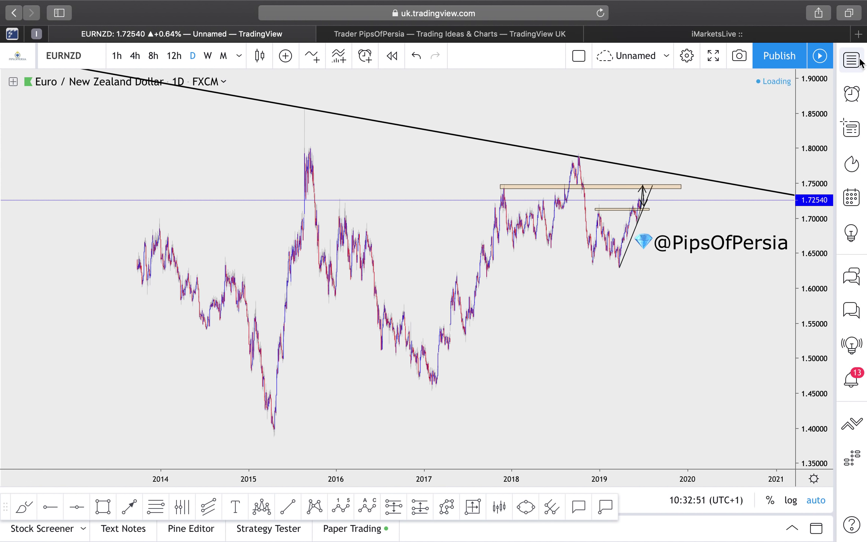
- Draw a head and shoulders pattern on daily EURNZD: left shoulder November 2017, head October 2018, projected right shoulder July 2019 at about 1.75
{"action": "scroll", "coordinate": [669, 135], "scroll_direction": "up", "scroll_amount": 10}
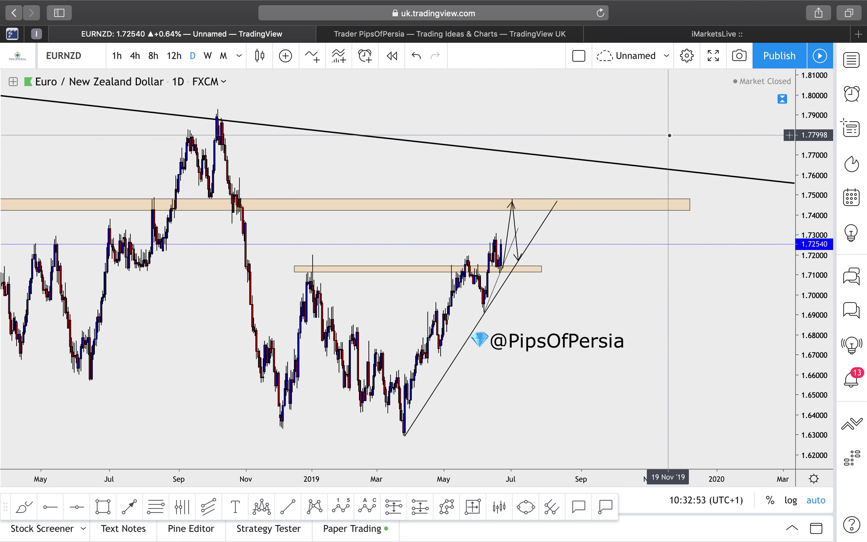
{"action": "scroll", "coordinate": [669, 135], "scroll_direction": "down", "scroll_amount": 5}
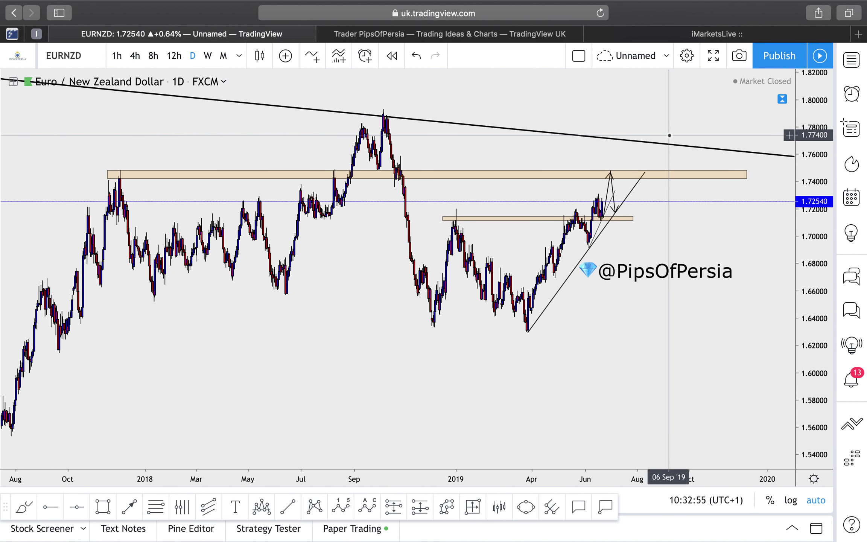
{"action": "scroll", "coordinate": [669, 135], "scroll_direction": "up", "scroll_amount": 2}
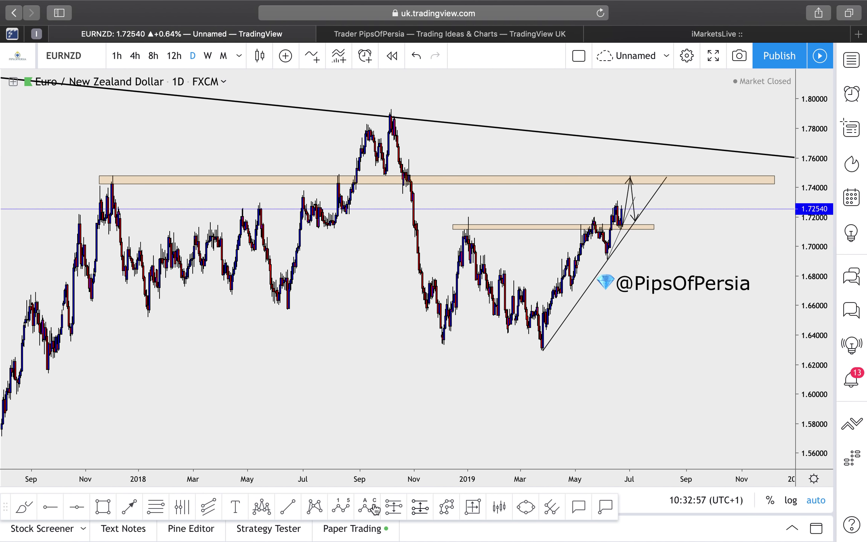
{"action": "left_click", "coordinate": [261, 510]}
{"action": "left_click", "coordinate": [35, 370]}
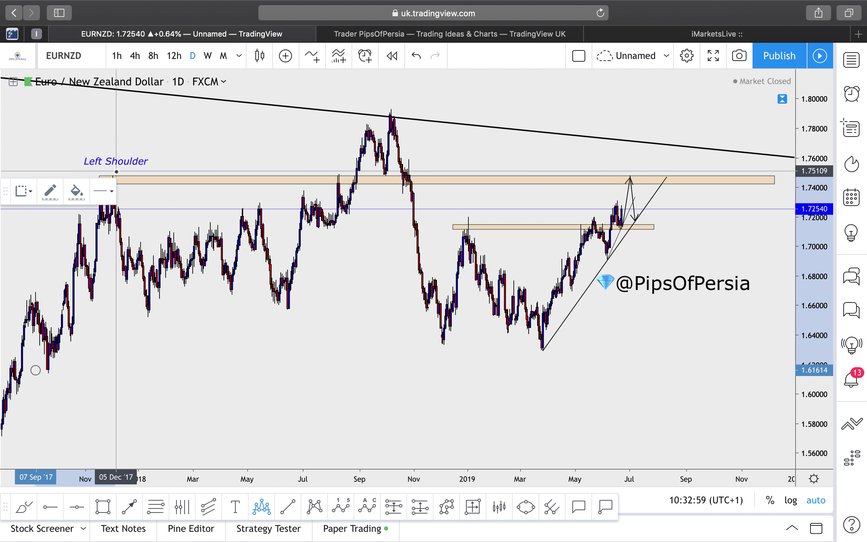
{"action": "left_click_drag", "start_coordinate": [8, 183], "coordinate": [72, 488]}
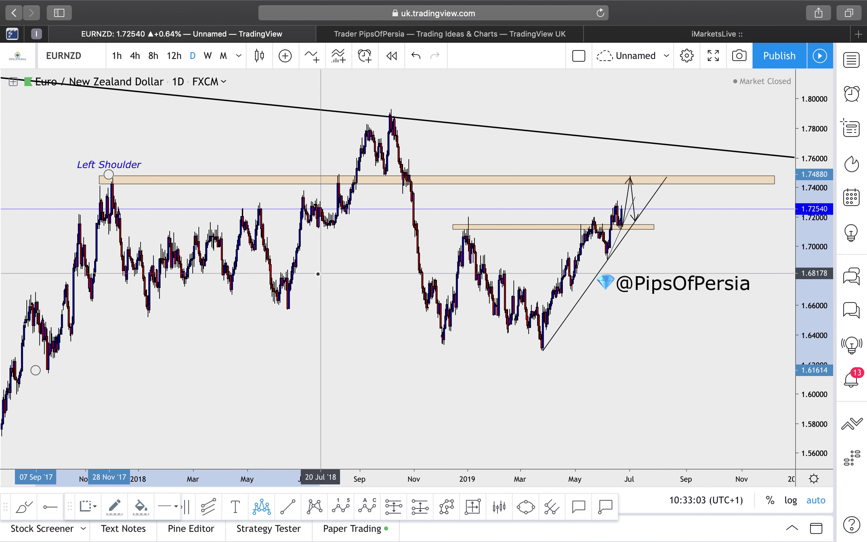
{"action": "left_click", "coordinate": [287, 317]}
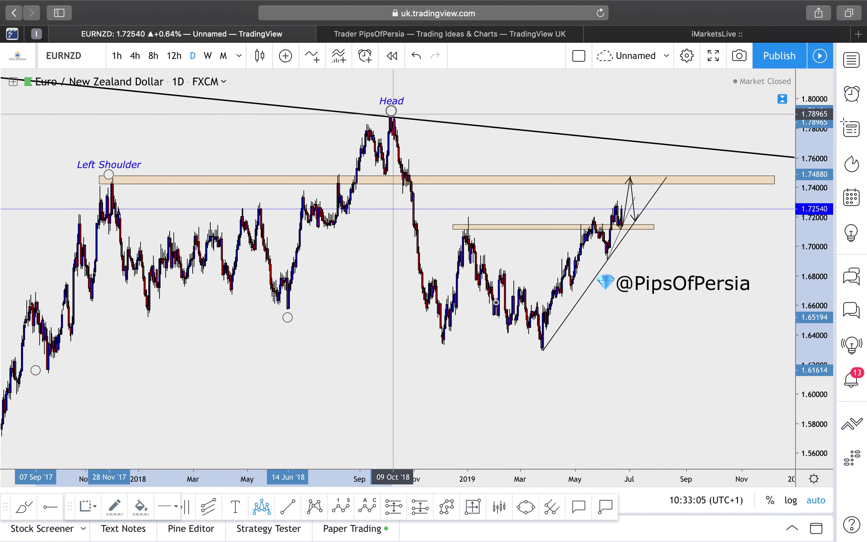
{"action": "left_click", "coordinate": [391, 111]}
{"action": "left_click", "coordinate": [522, 358]}
{"action": "left_click", "coordinate": [630, 171]}
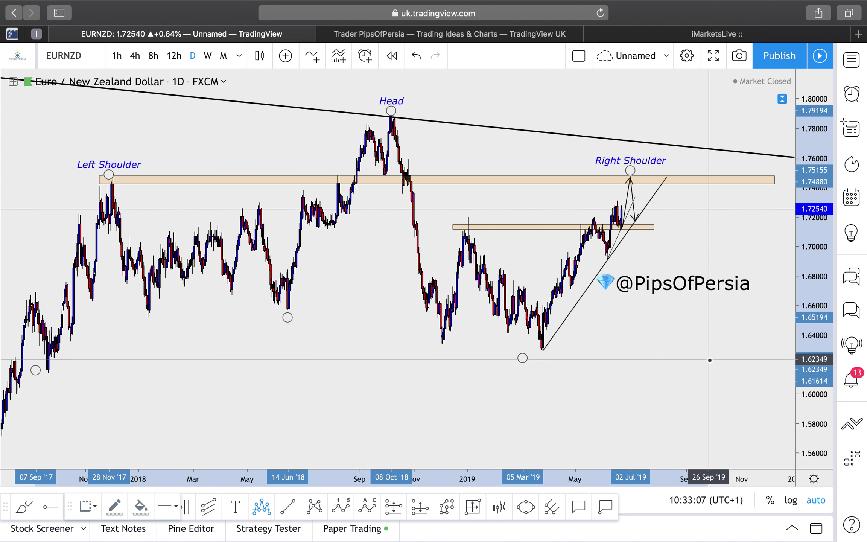
{"action": "left_click", "coordinate": [709, 360]}
{"action": "left_click", "coordinate": [707, 333]}
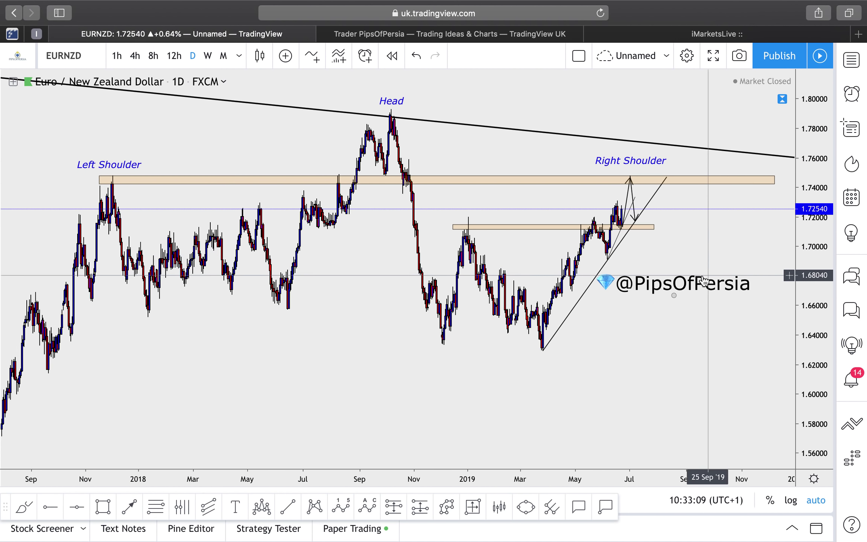
- Delete the smaller tan zone near 1.71 beneath the projected right shoulder
{"action": "scroll", "coordinate": [697, 228], "scroll_direction": "up", "scroll_amount": 3}
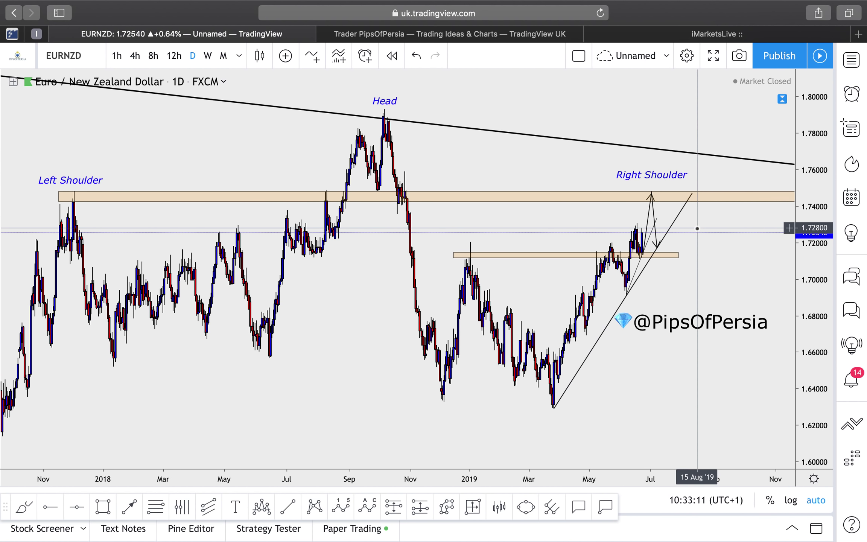
{"action": "left_click", "coordinate": [661, 259]}
{"action": "key", "text": "Delete"}
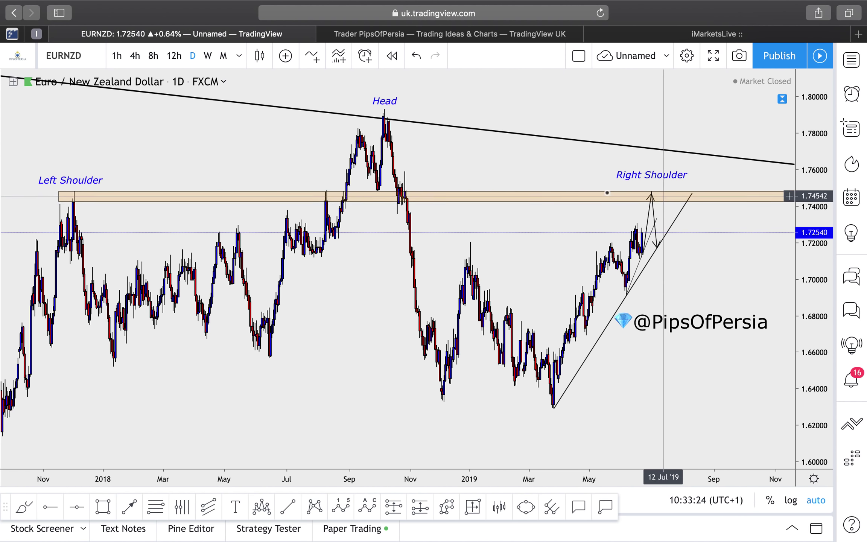
- Switch the EURNZD chart to the 4-hour timeframe and rescale its price axis to include the right-shoulder zone near 1.745
{"action": "left_click", "coordinate": [133, 61]}
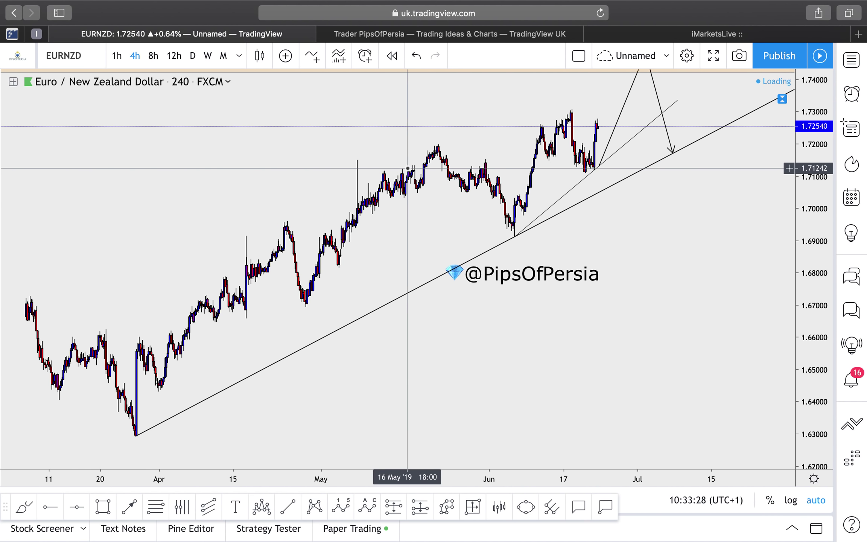
{"action": "scroll", "coordinate": [408, 168], "scroll_direction": "down", "scroll_amount": 5}
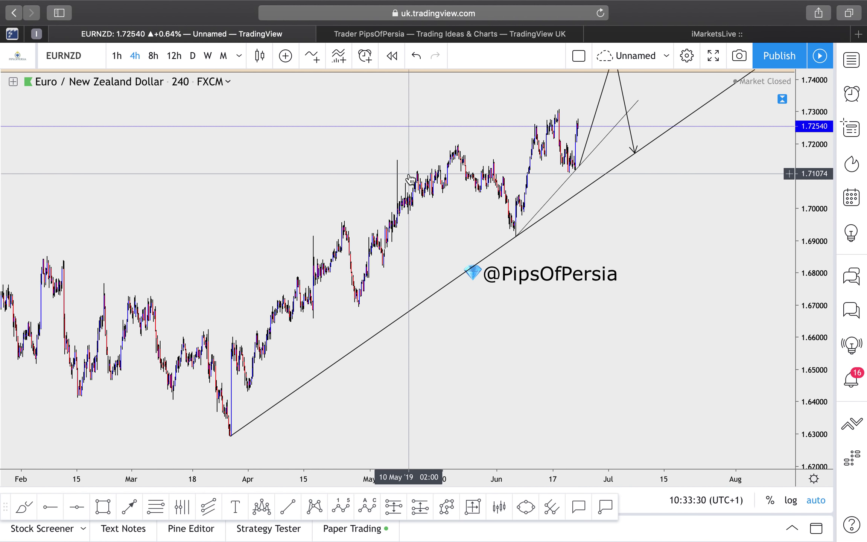
{"action": "scroll", "coordinate": [568, 242], "scroll_direction": "up", "scroll_amount": 5}
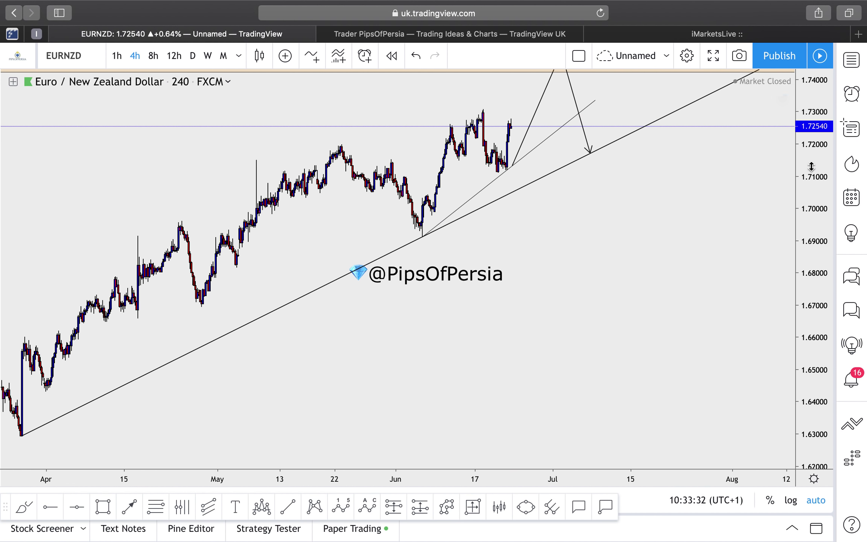
{"action": "left_click_drag", "start_coordinate": [810, 200], "coordinate": [808, 165]}
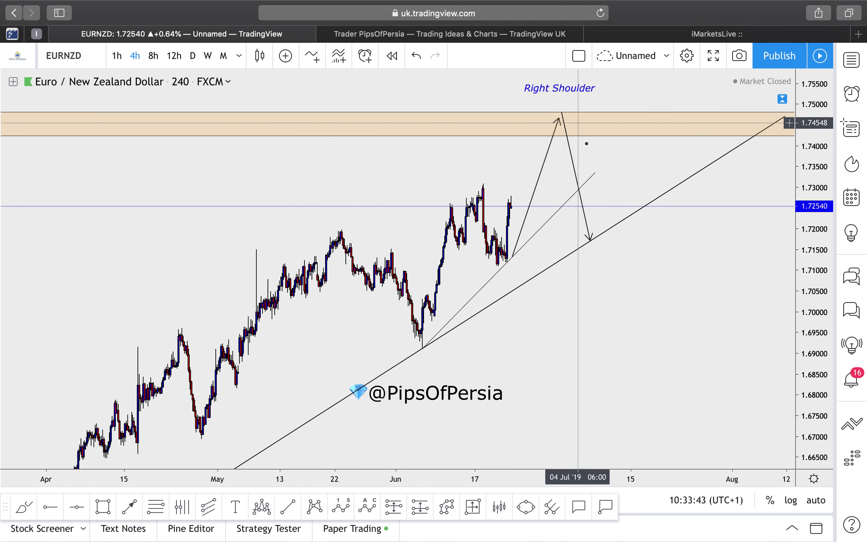
- Return EURNZD to the daily timeframe, switch the chart to EURUSD and show its weekly candles around June 2019
{"action": "double_click", "coordinate": [798, 153]}
{"action": "left_click", "coordinate": [187, 58]}
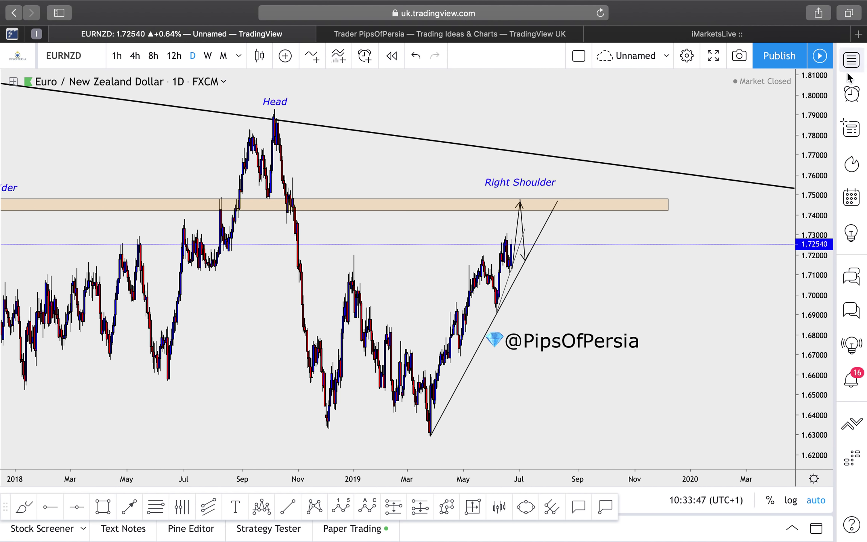
{"action": "left_click", "coordinate": [852, 60]}
{"action": "key", "text": "Down"}
{"action": "left_click", "coordinate": [853, 60]}
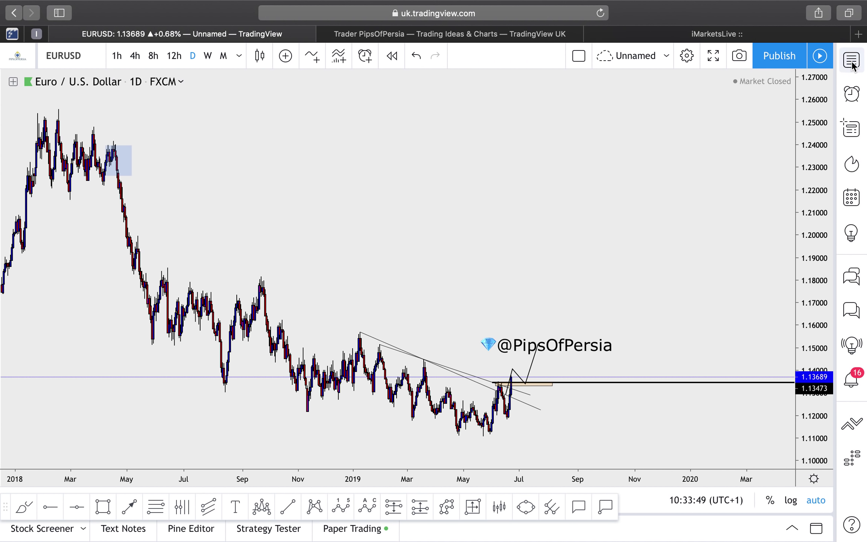
{"action": "scroll", "coordinate": [580, 222], "scroll_direction": "up", "scroll_amount": 10}
{"action": "scroll", "coordinate": [580, 221], "scroll_direction": "up", "scroll_amount": 8}
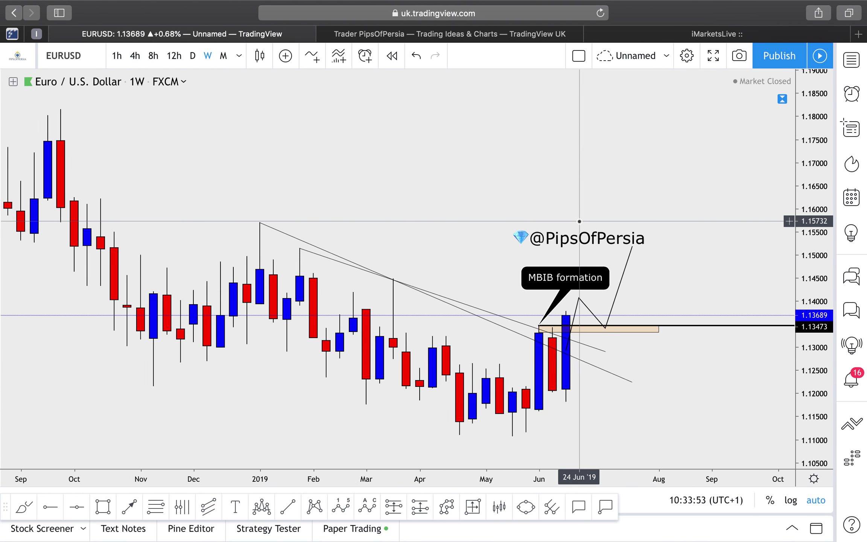
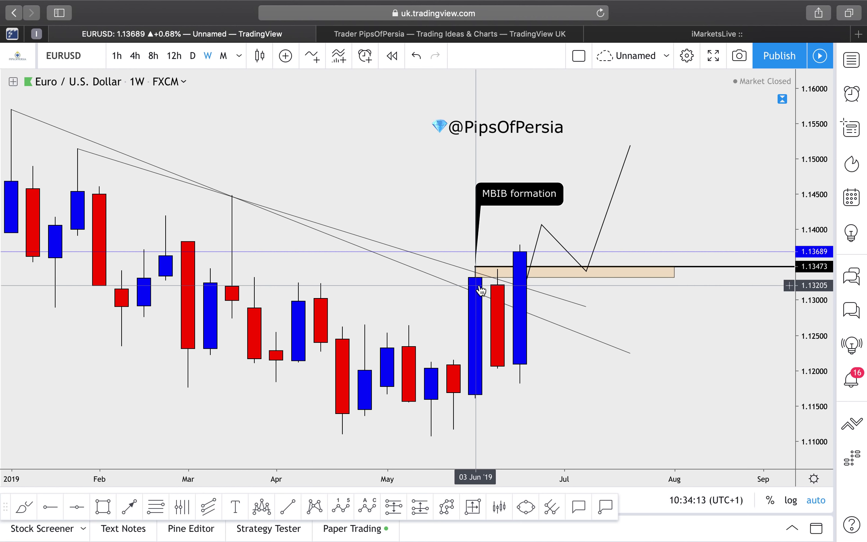
- Delete the "MBIB formation" callout from the weekly EURUSD chart
{"action": "left_click", "coordinate": [516, 194]}
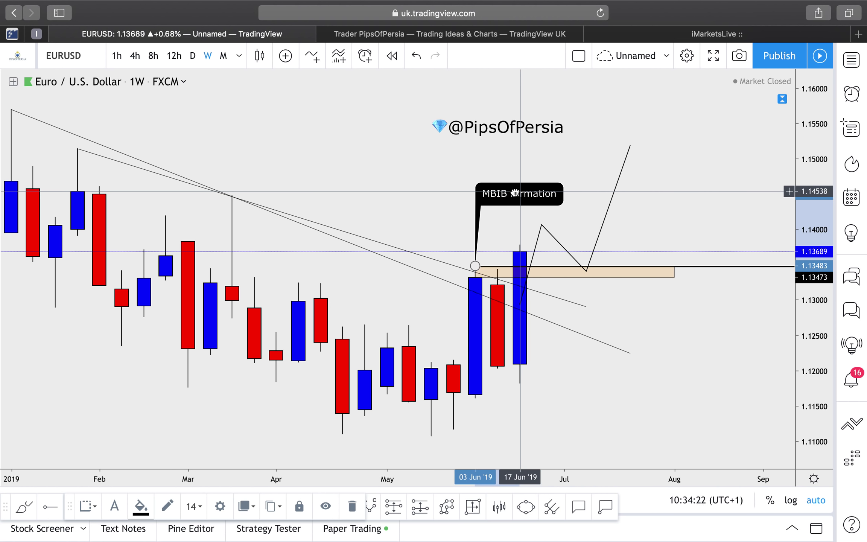
{"action": "key", "text": "Delete"}
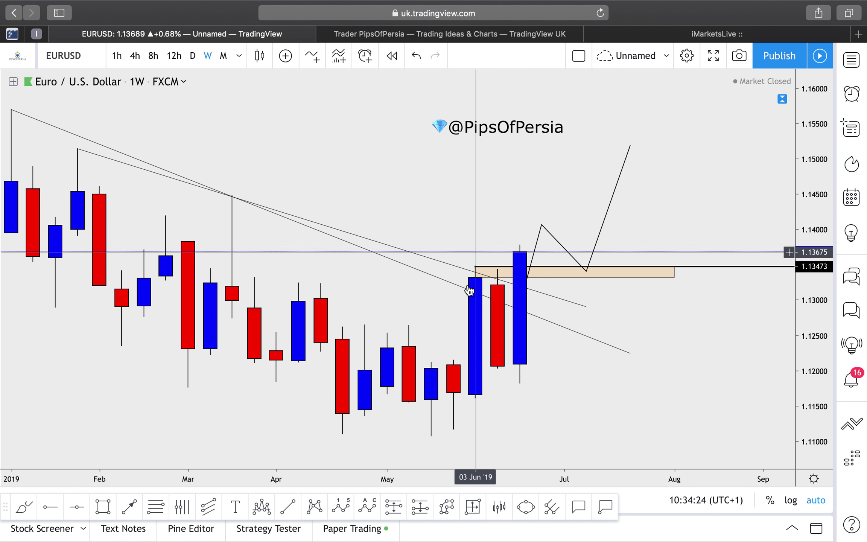
{"action": "left_click", "coordinate": [489, 298]}
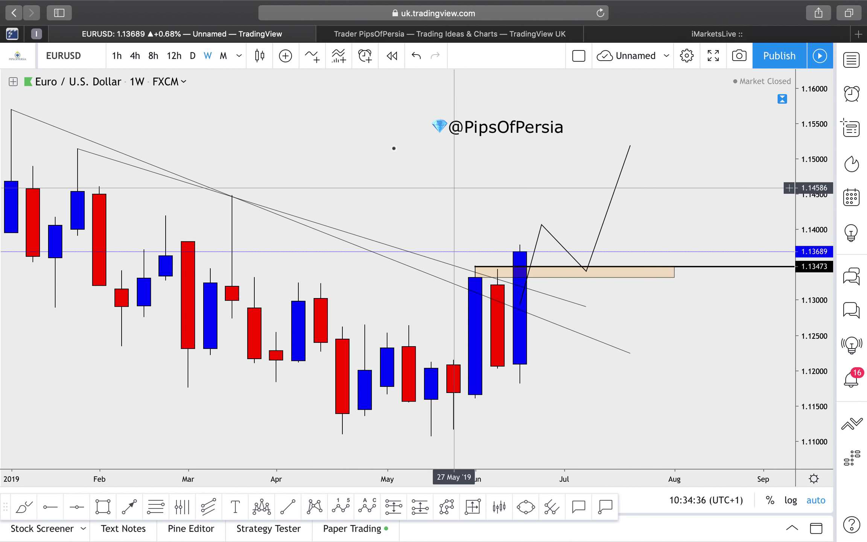
- On the daily EURUSD chart, raise the final point of the projected price path to about 1.16
{"action": "left_click", "coordinate": [197, 60]}
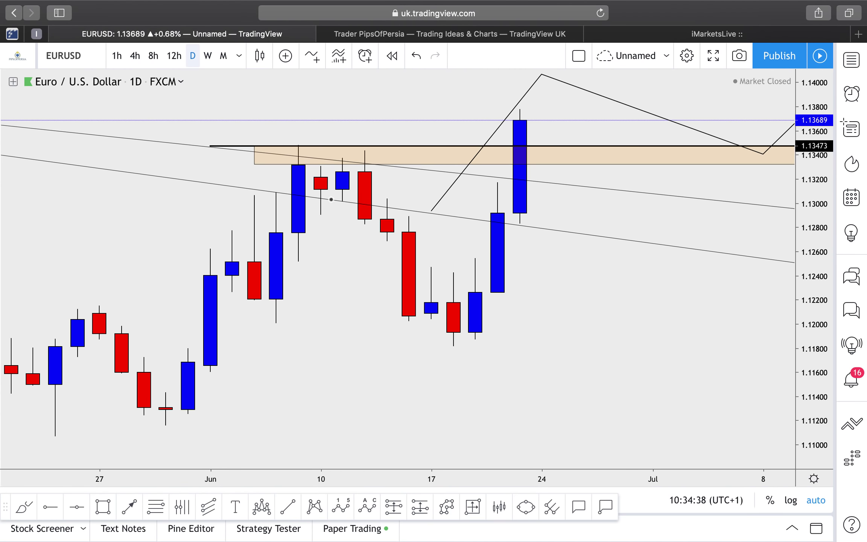
{"action": "scroll", "coordinate": [333, 204], "scroll_direction": "down", "scroll_amount": 5}
{"action": "scroll", "coordinate": [332, 204], "scroll_direction": "down", "scroll_amount": 4}
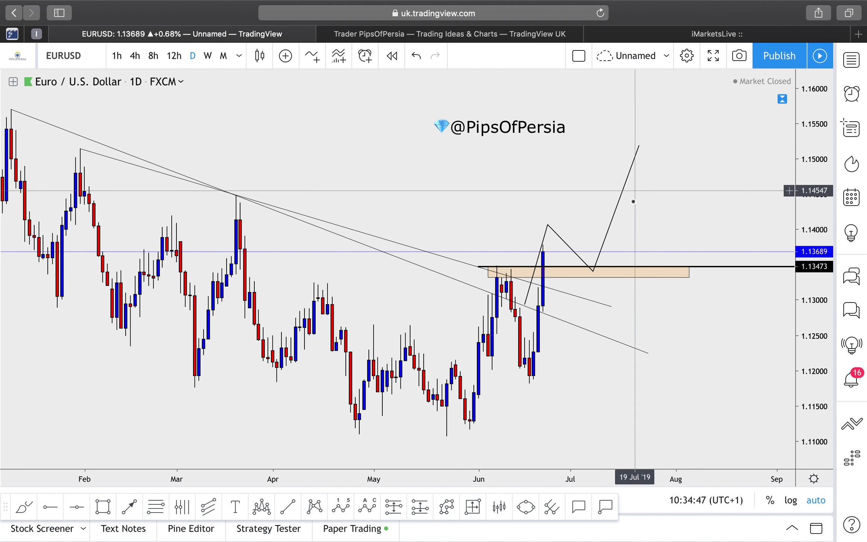
{"action": "left_click_drag", "start_coordinate": [639, 145], "coordinate": [639, 91]}
{"action": "left_click", "coordinate": [707, 284]}
{"action": "scroll", "coordinate": [712, 301], "scroll_direction": "down", "scroll_amount": 3}
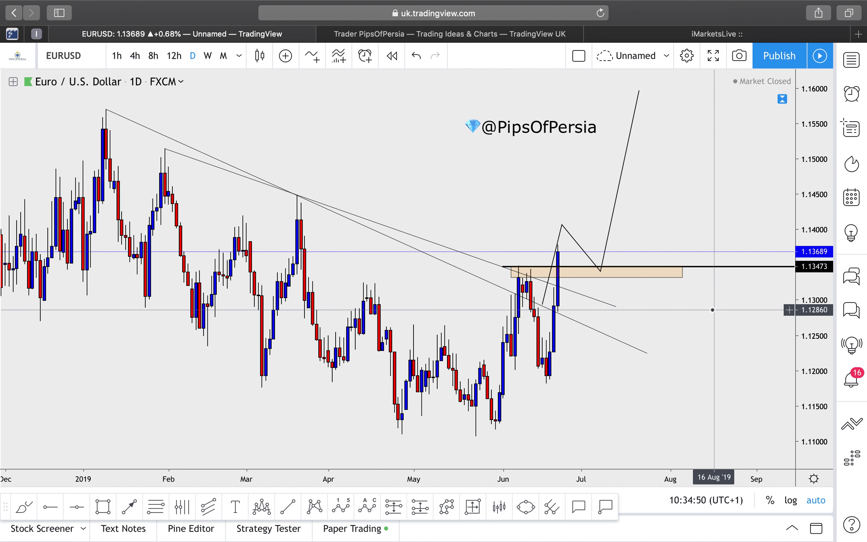
- Delete the two descending trendlines drawn from the early 2019 highs on daily EURUSD
{"action": "left_click", "coordinate": [419, 250]}
{"action": "key", "text": "Delete"}
{"action": "left_click", "coordinate": [434, 245]}
{"action": "key", "text": "Delete"}
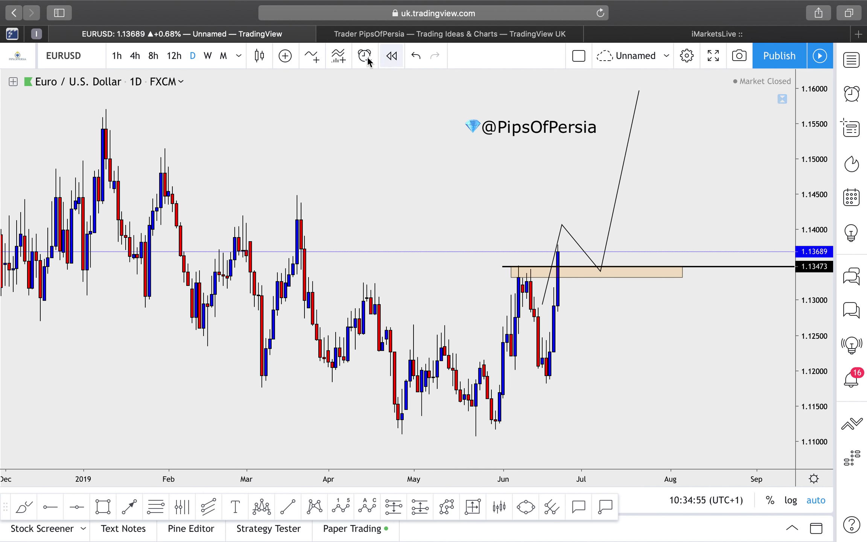
- Restore the descending trendline from the 31 January 2019 high and extend it to mid-August 2019 at about 1.125
{"action": "mouse_move", "coordinate": [615, 306]}
{"action": "left_mouse_down"}
{"action": "mouse_move", "coordinate": [687, 321]}
{"action": "mouse_move", "coordinate": [698, 337]}
{"action": "left_mouse_up"}
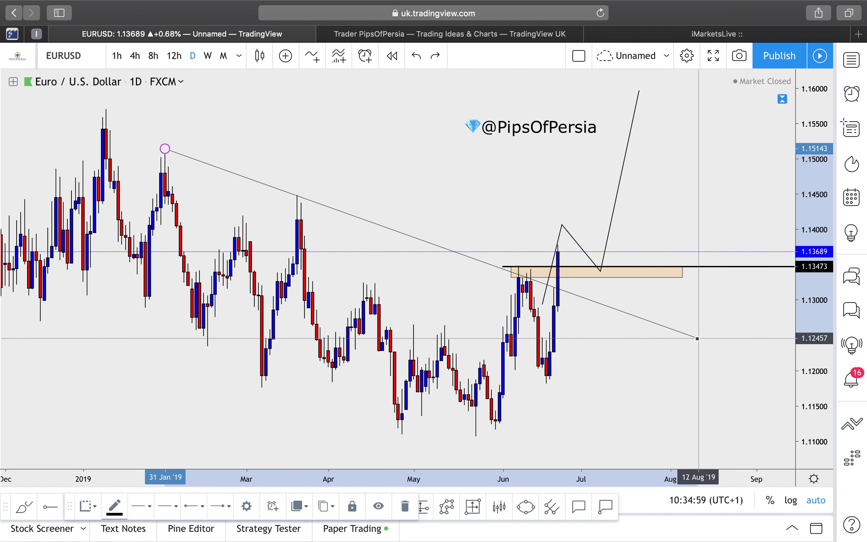
{"action": "left_click", "coordinate": [678, 218]}
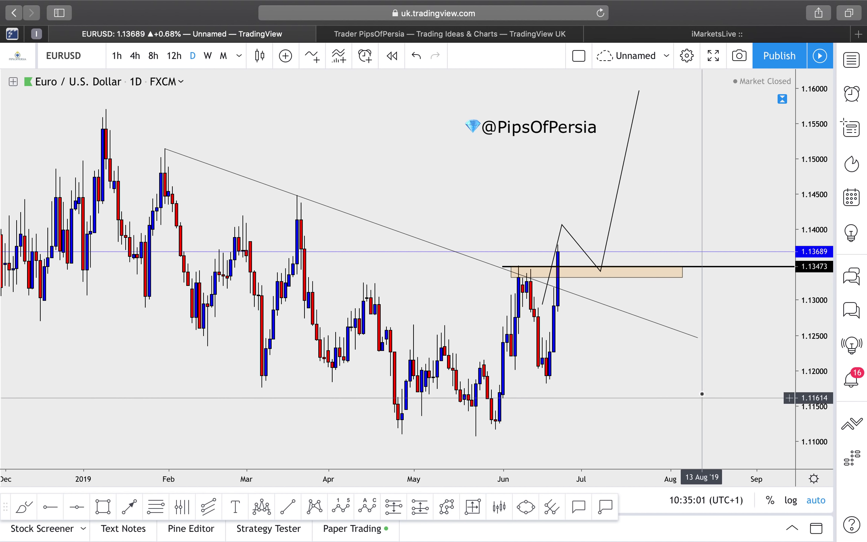
- Try raising the projected path's peak to about 1.142 and lowering its pullback onto the descending trendline near 1.129
{"action": "left_click", "coordinate": [601, 270]}
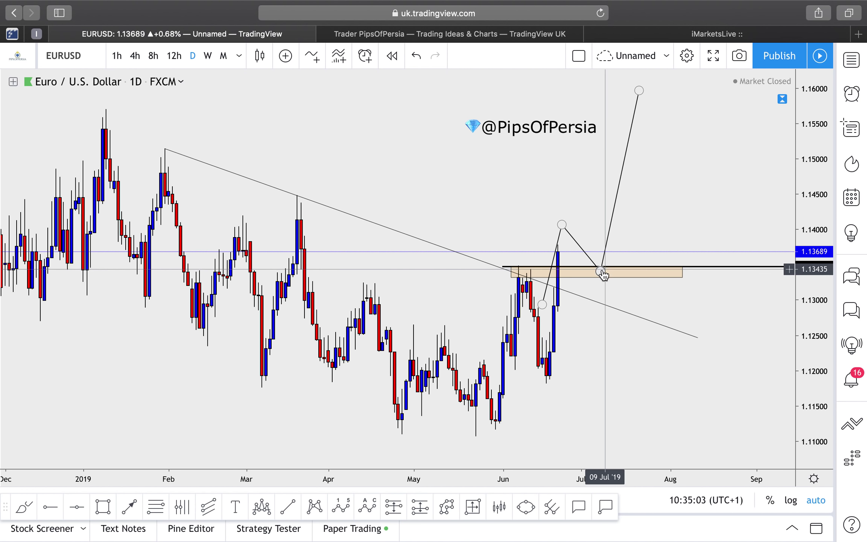
{"action": "left_click_drag", "start_coordinate": [566, 232], "coordinate": [574, 225]}
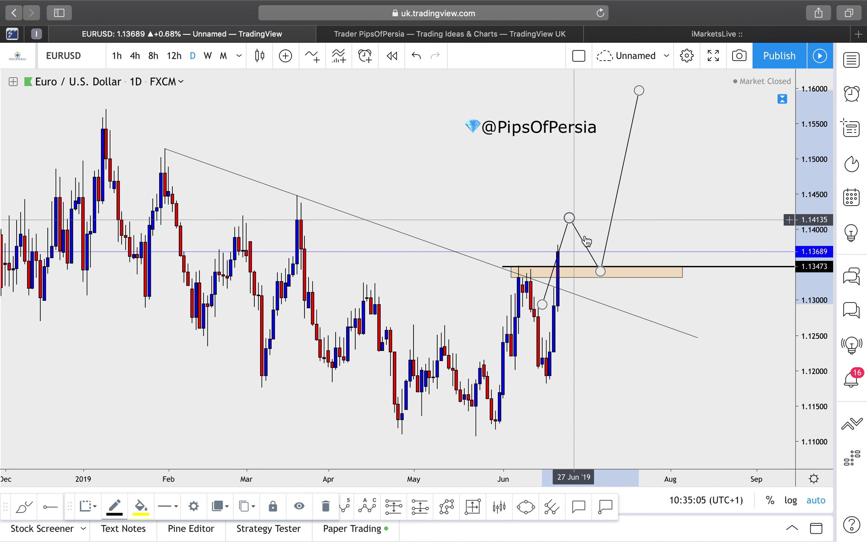
{"action": "left_click_drag", "start_coordinate": [601, 271], "coordinate": [609, 305]}
{"action": "left_click", "coordinate": [659, 426]}
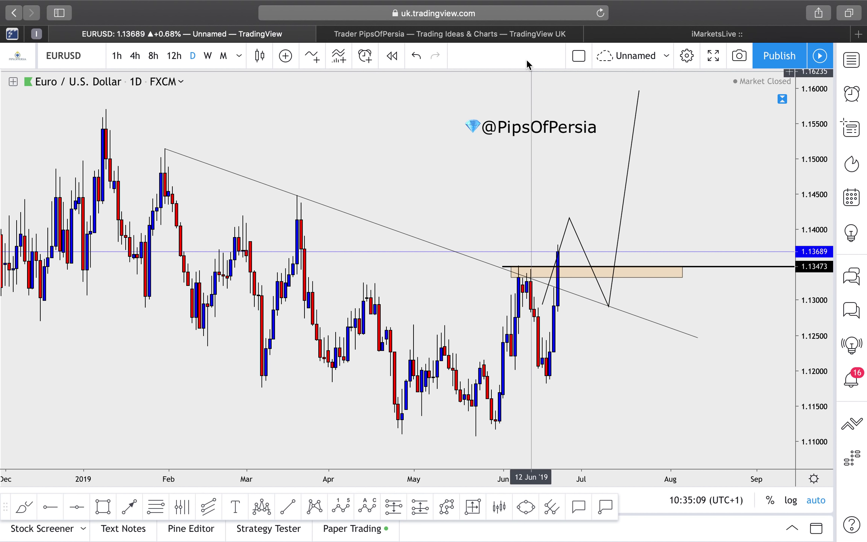
{"action": "left_click", "coordinate": [420, 57]}
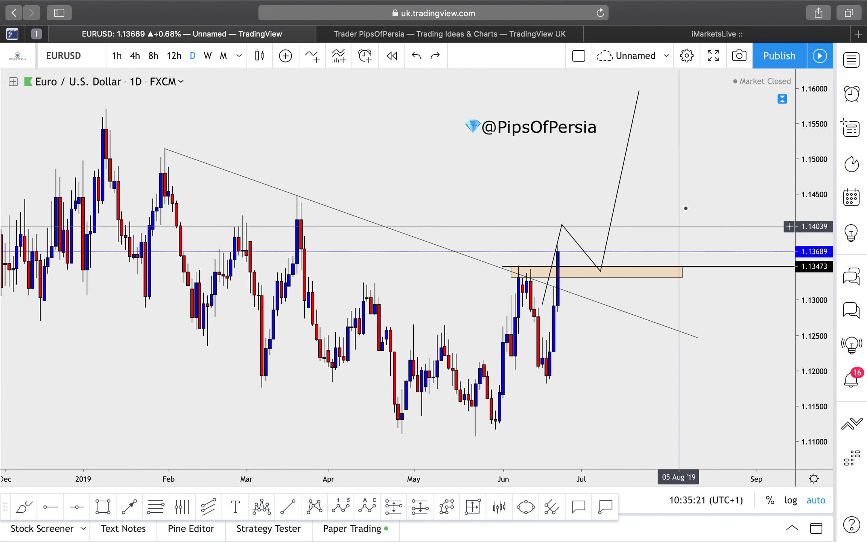
- Switch the chart to GBPCAD and show the weekly timeframe with the support zone and earlier price history
{"action": "left_click", "coordinate": [852, 61]}
{"action": "key", "text": "Down"}
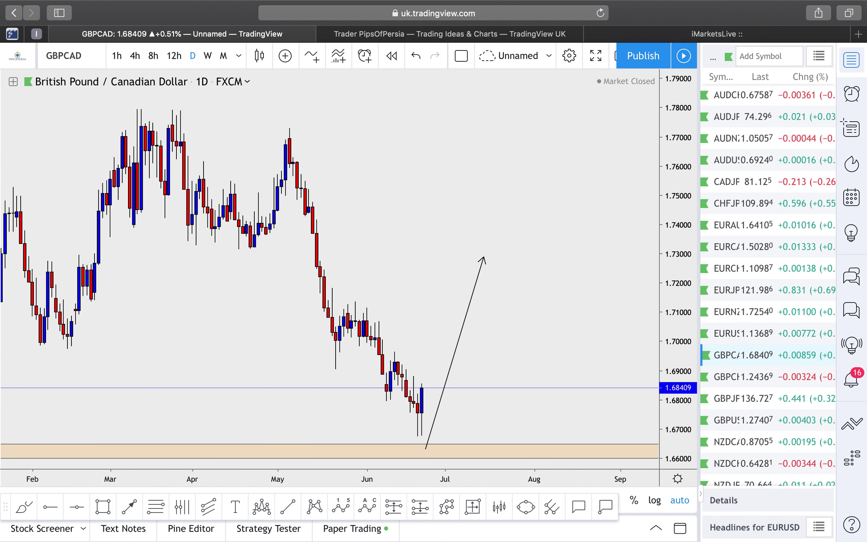
{"action": "left_click", "coordinate": [852, 60]}
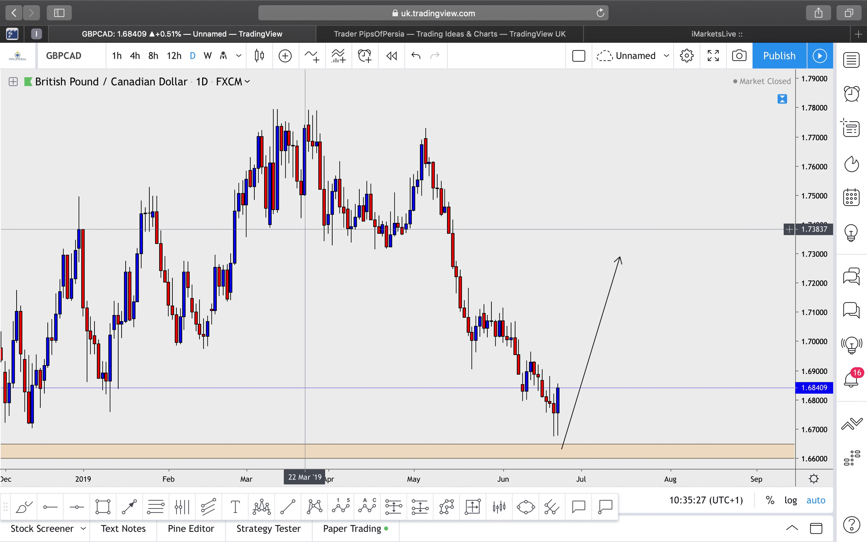
{"action": "left_click", "coordinate": [208, 57]}
{"action": "scroll", "coordinate": [439, 237], "scroll_direction": "up", "scroll_amount": 5}
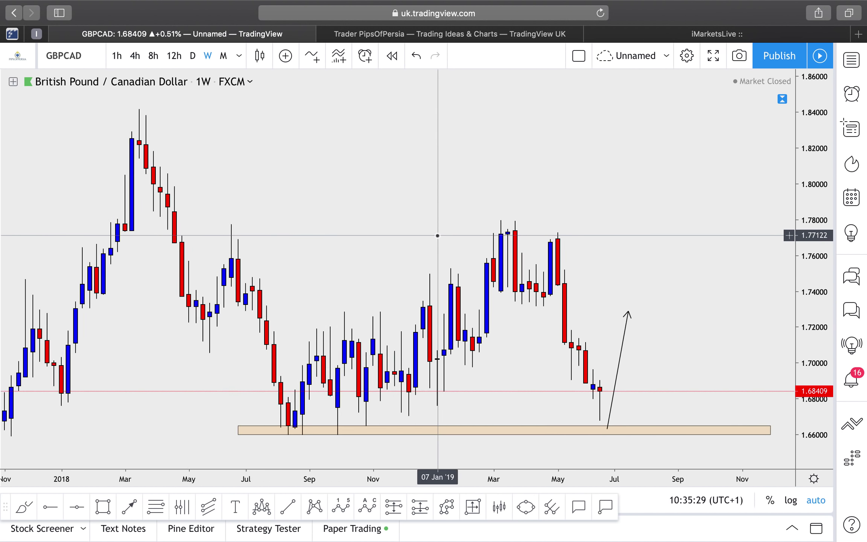
- Nudge the tan GBPCAD support zone up slightly so its lower edge sits at about 1.6603
{"action": "left_click", "coordinate": [576, 429]}
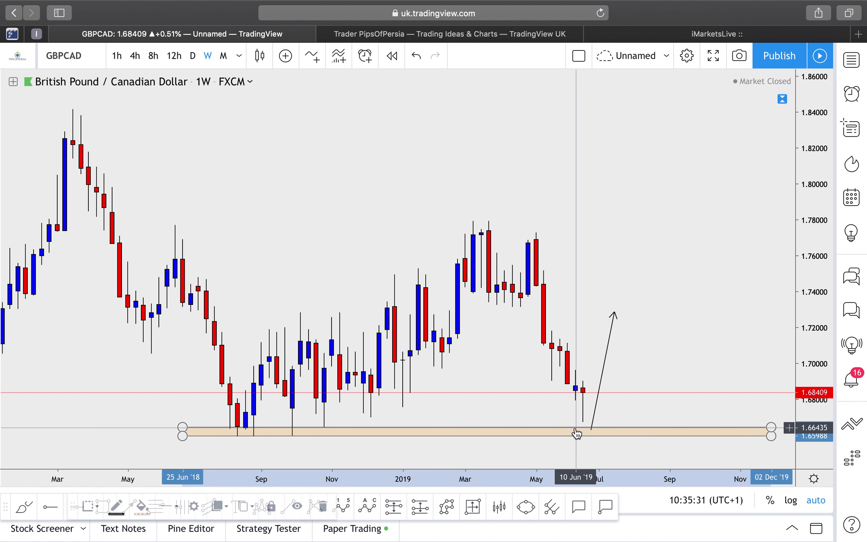
{"action": "left_click_drag", "start_coordinate": [575, 428], "coordinate": [575, 429]}
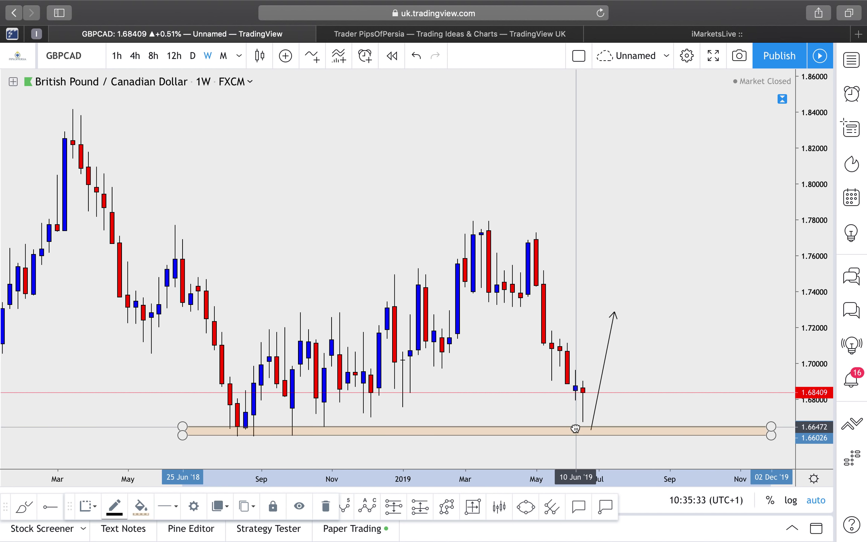
{"action": "left_click", "coordinate": [641, 253]}
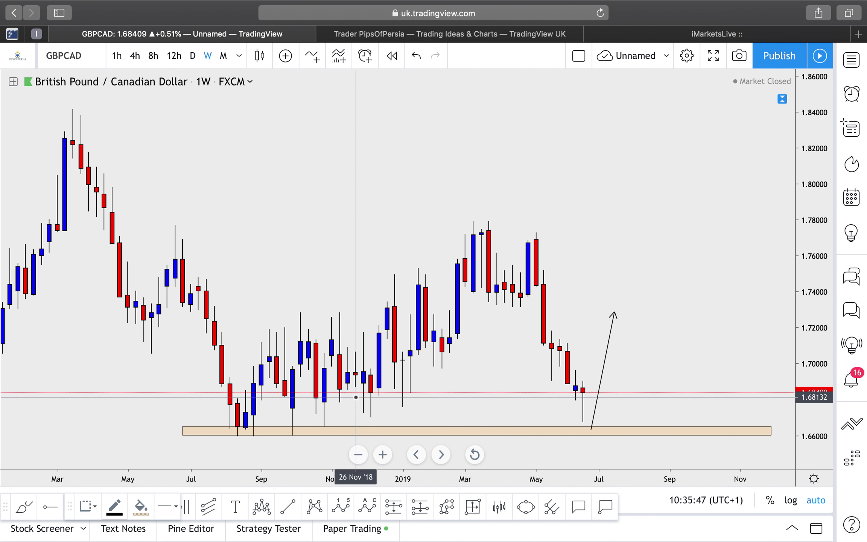
- Try a second support zone between about 1.675 and 1.670, from 24 September 2018 to 4 November 2019
{"action": "mouse_move", "coordinate": [286, 408]}
{"action": "left_mouse_down"}
{"action": "mouse_move", "coordinate": [654, 409]}
{"action": "mouse_move", "coordinate": [740, 417]}
{"action": "left_mouse_up"}
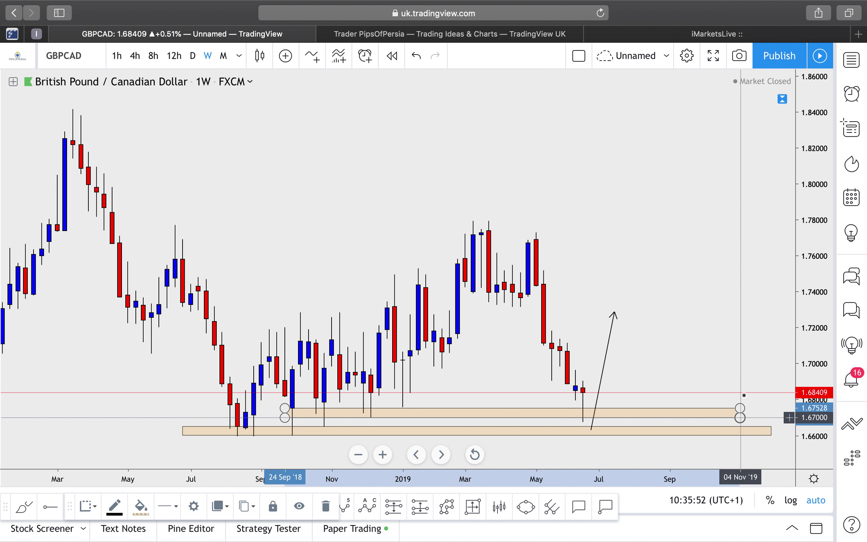
{"action": "left_click", "coordinate": [697, 224]}
{"action": "left_click", "coordinate": [694, 415]}
{"action": "key", "text": "Delete"}
- Examine GBPCAD's decline towards the support zone on the weekly, daily and 4-hour timeframes
{"action": "scroll", "coordinate": [694, 415], "scroll_direction": "up", "scroll_amount": 5}
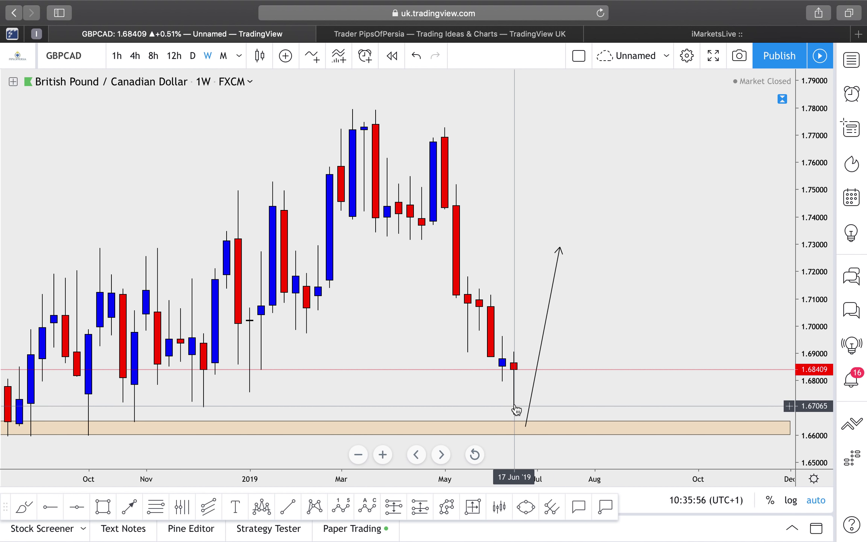
{"action": "left_click", "coordinate": [192, 56]}
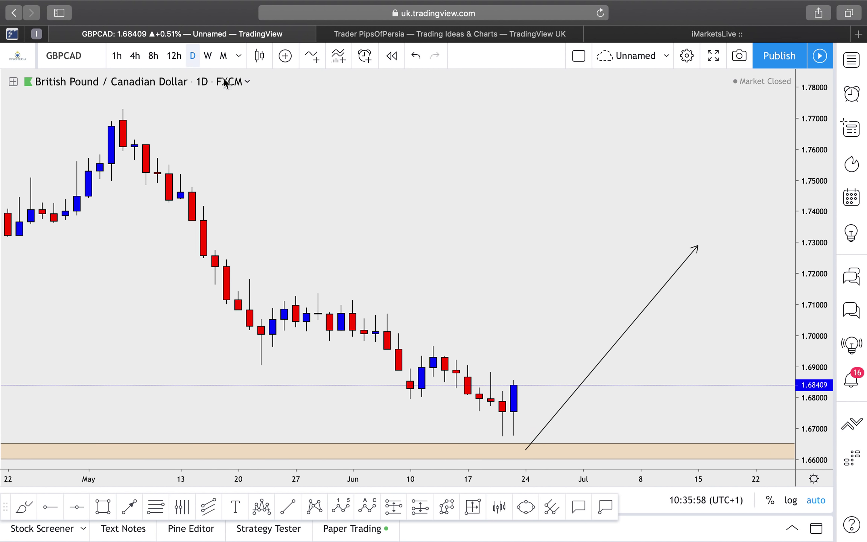
{"action": "scroll", "coordinate": [380, 247], "scroll_direction": "down", "scroll_amount": 2}
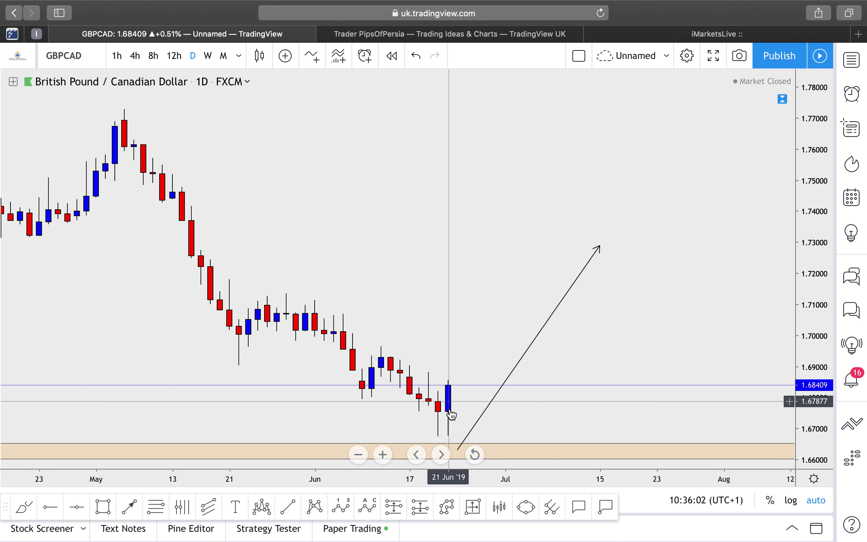
{"action": "scroll", "coordinate": [507, 270], "scroll_direction": "down", "scroll_amount": 2}
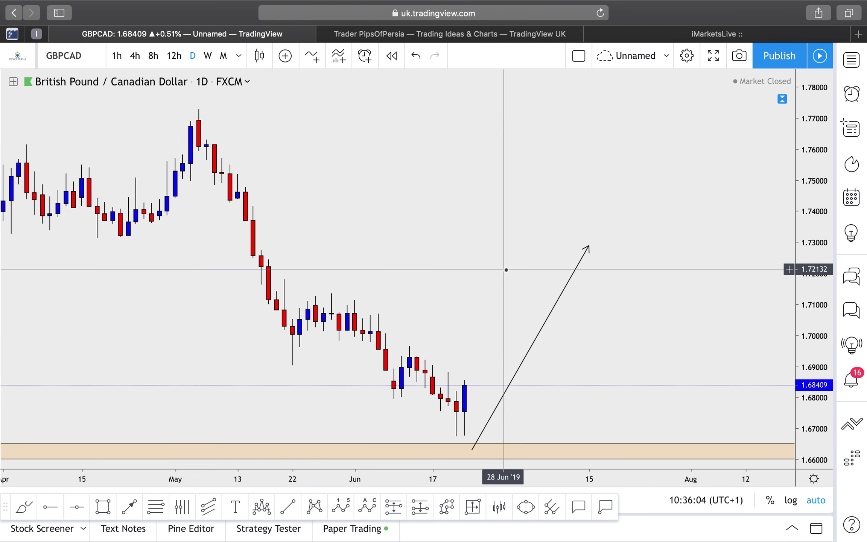
{"action": "scroll", "coordinate": [506, 270], "scroll_direction": "down", "scroll_amount": 4}
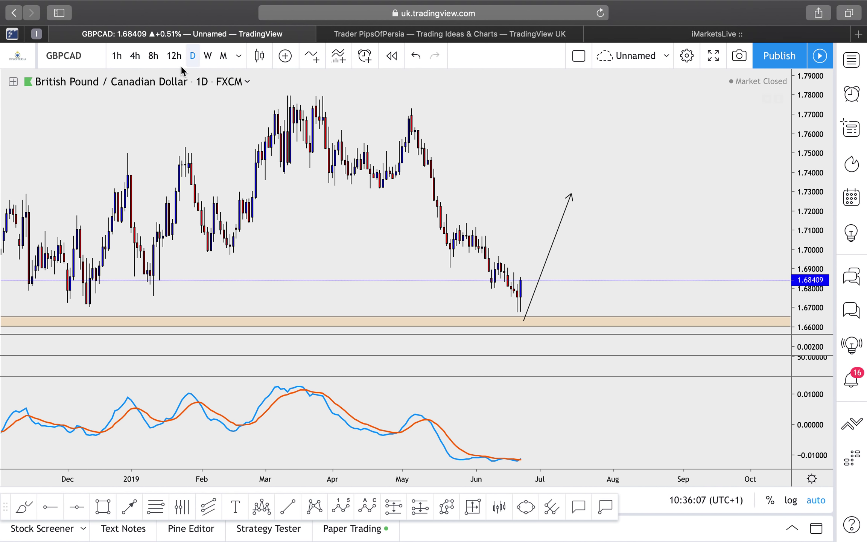
{"action": "left_click", "coordinate": [136, 57]}
{"action": "scroll", "coordinate": [478, 255], "scroll_direction": "down", "scroll_amount": 5}
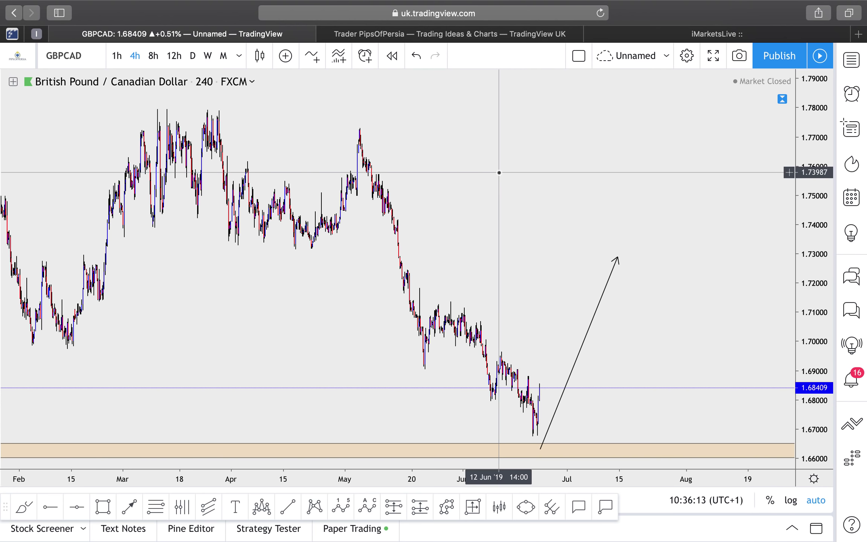
- On daily GBPCAD, shift the upward arrow's start to about 11 July 2019 and draw a downward arrow from about 1.684 into the support zone
{"action": "left_click", "coordinate": [192, 56]}
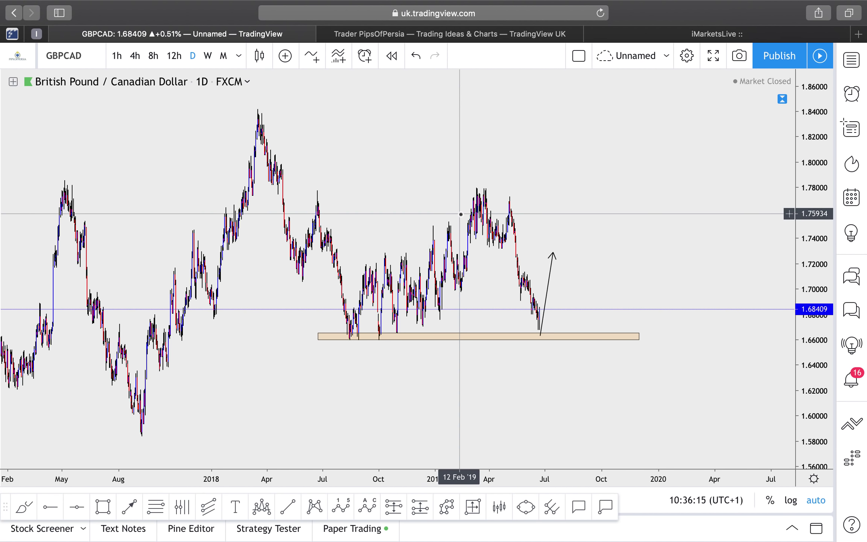
{"action": "scroll", "coordinate": [460, 212], "scroll_direction": "up", "scroll_amount": 5}
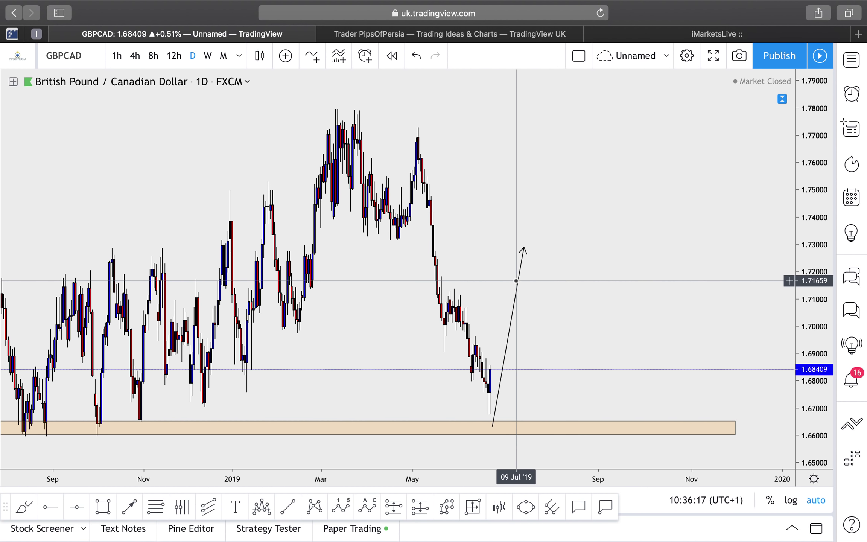
{"action": "scroll", "coordinate": [521, 256], "scroll_direction": "down", "scroll_amount": 5}
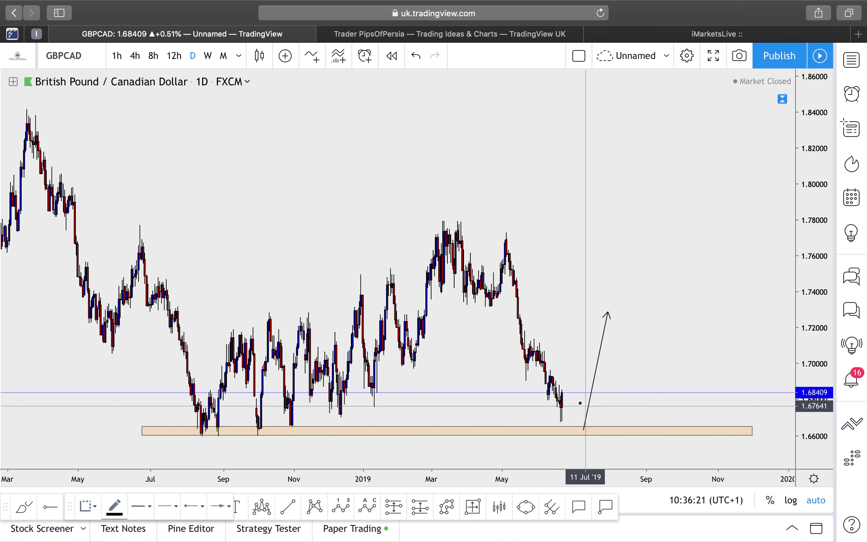
{"action": "left_click", "coordinate": [565, 392]}
{"action": "left_click", "coordinate": [580, 430]}
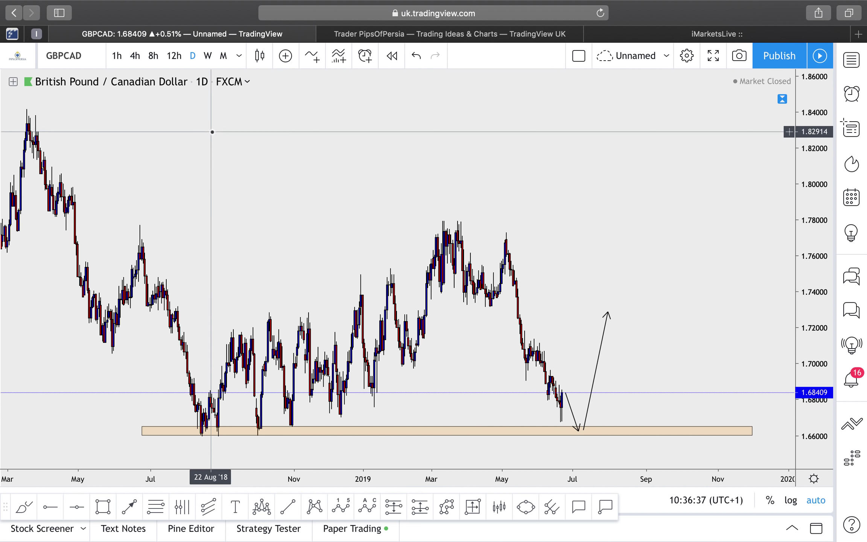
- Switch GBPCAD to the 4-hour timeframe with both projection arrows and the support zone in view
{"action": "left_click", "coordinate": [135, 56]}
{"action": "scroll", "coordinate": [329, 242], "scroll_direction": "right", "scroll_amount": 5}
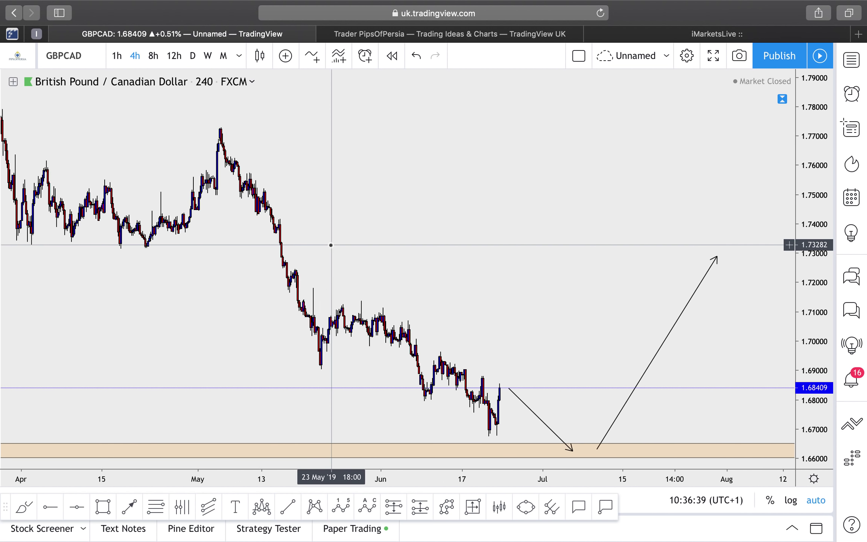
- On hourly GBPCAD, try a thin descending trend line from 6 May 2019 at about 1.773 to 2 July 2019 at about 1.658
{"action": "left_click", "coordinate": [285, 509]}
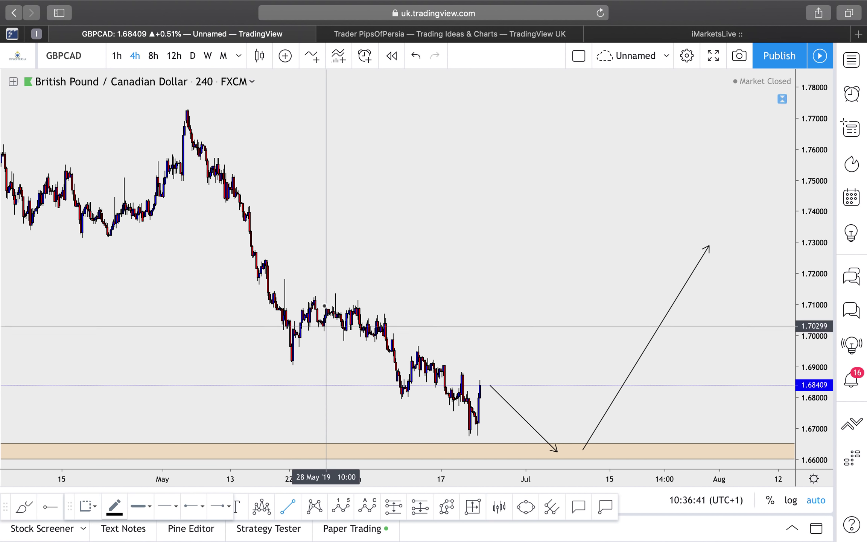
{"action": "left_click", "coordinate": [117, 56]}
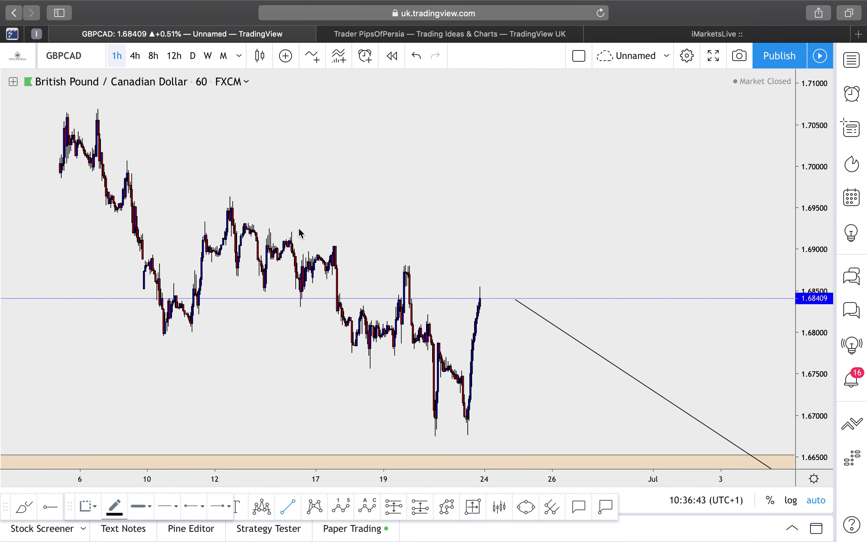
{"action": "scroll", "coordinate": [299, 229], "scroll_direction": "down", "scroll_amount": 6}
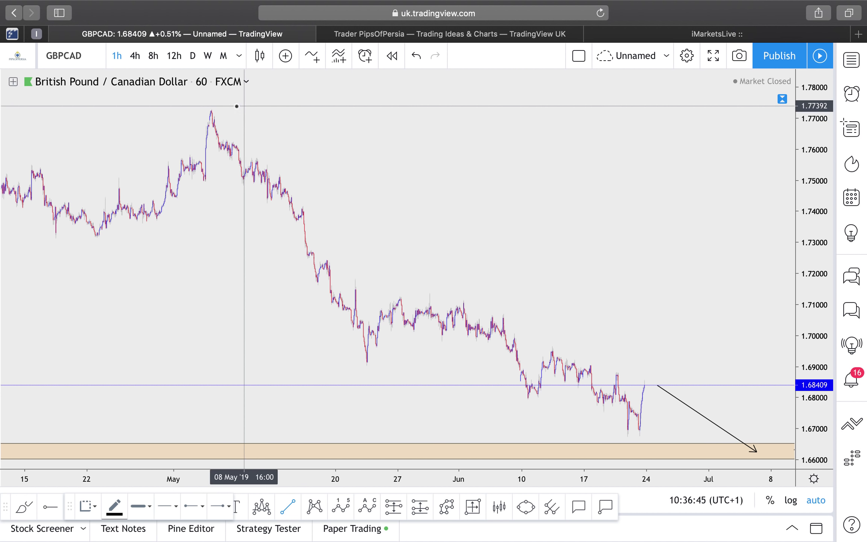
{"action": "left_click", "coordinate": [211, 110]}
{"action": "left_click", "coordinate": [772, 386]}
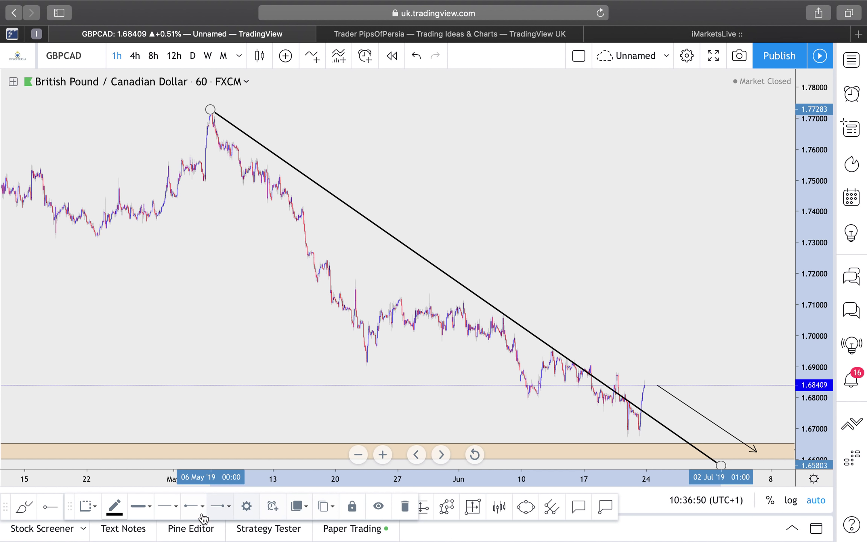
{"action": "left_click", "coordinate": [141, 479]}
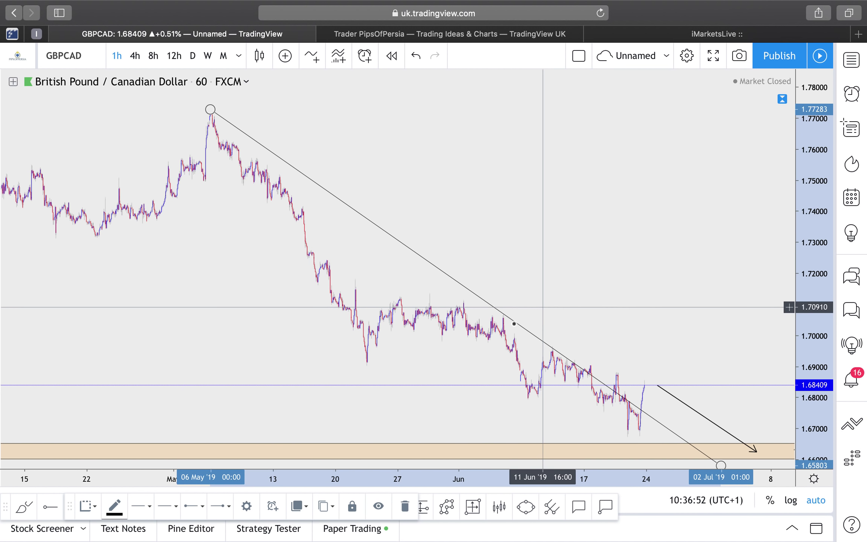
{"action": "key", "text": "Delete"}
- Try a descending trend line on hourly GBPCAD from 3 June 2019 at about 1.712 to 2 July 2019 at about 1.683
{"action": "scroll", "coordinate": [514, 323], "scroll_direction": "up", "scroll_amount": 5}
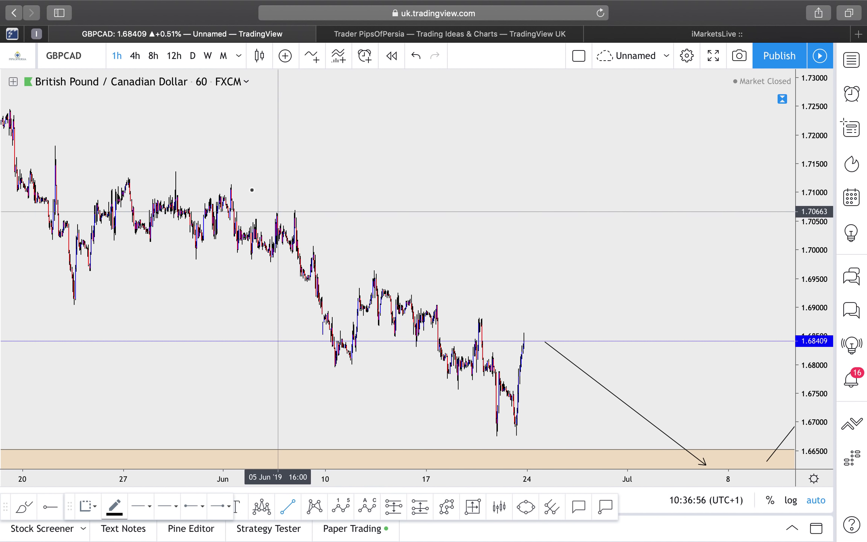
{"action": "left_click", "coordinate": [229, 183]}
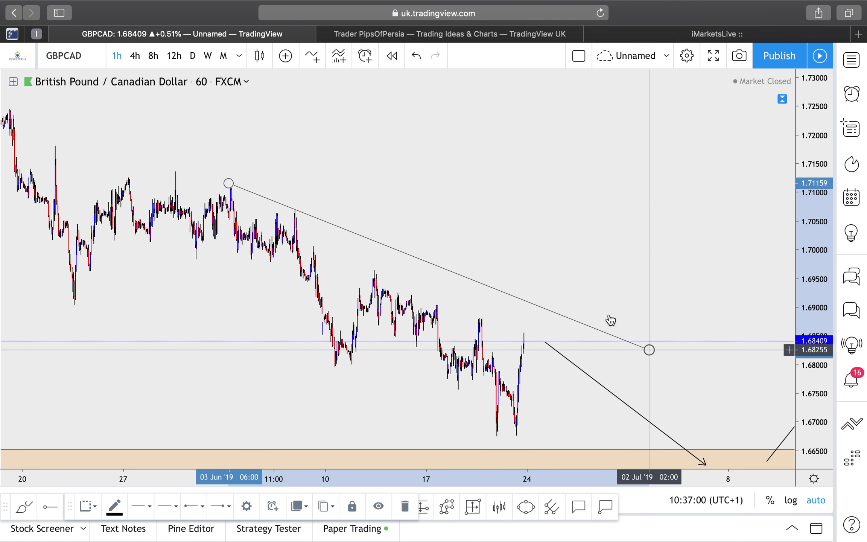
{"action": "left_click", "coordinate": [649, 350]}
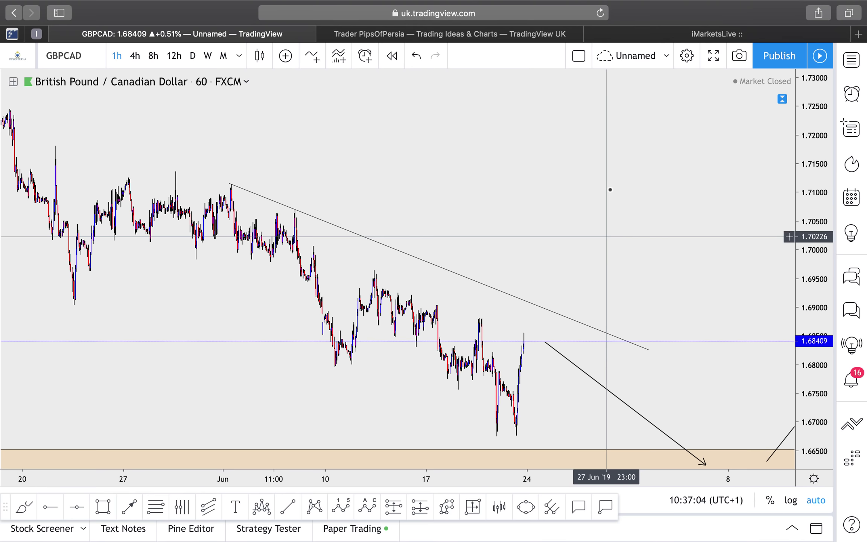
{"action": "left_click", "coordinate": [559, 316]}
{"action": "key", "text": "Delete"}
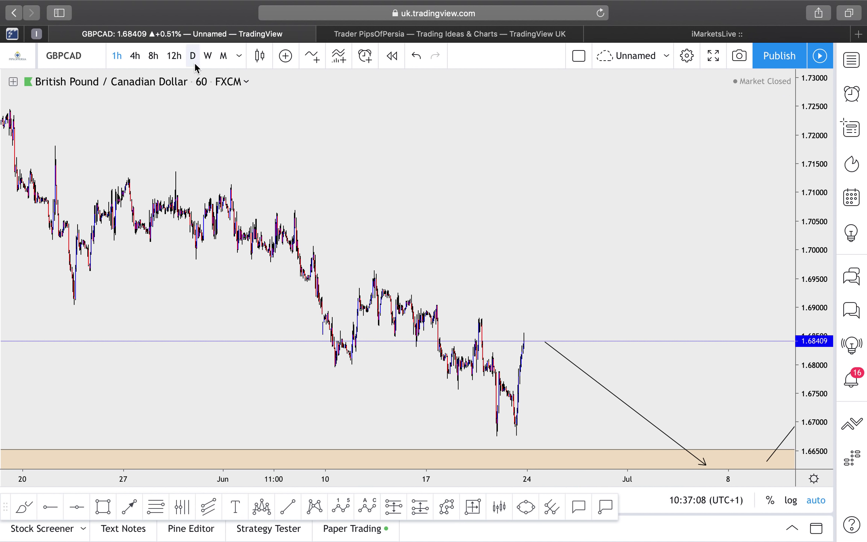
- Return GBPCAD to the daily timeframe, then open the daily GBPCHF chart from the watchlist with its support zone and arrow in view
{"action": "scroll", "coordinate": [519, 205], "scroll_direction": "up", "scroll_amount": 5}
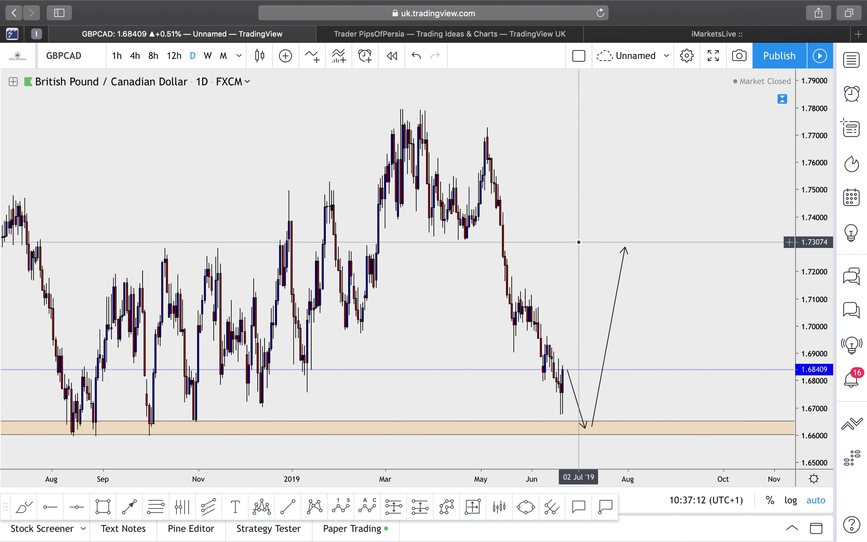
{"action": "scroll", "coordinate": [578, 246], "scroll_direction": "down", "scroll_amount": 3}
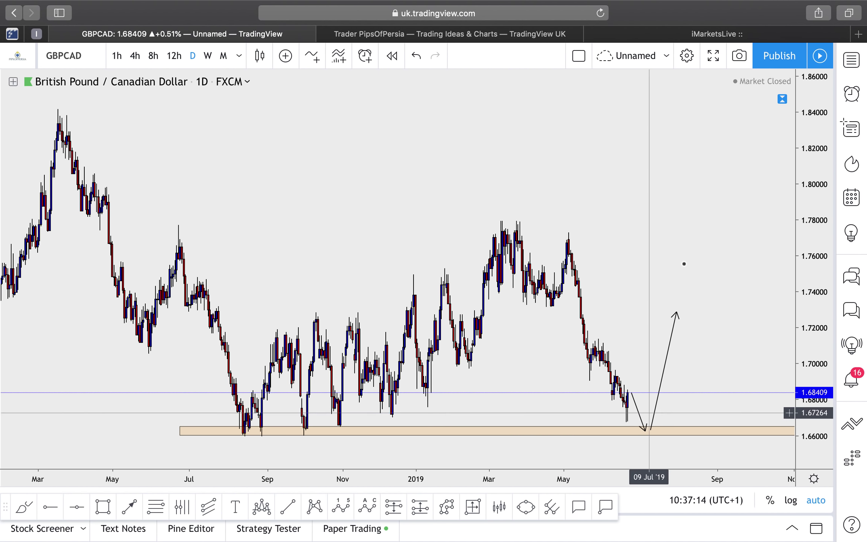
{"action": "left_click", "coordinate": [851, 65]}
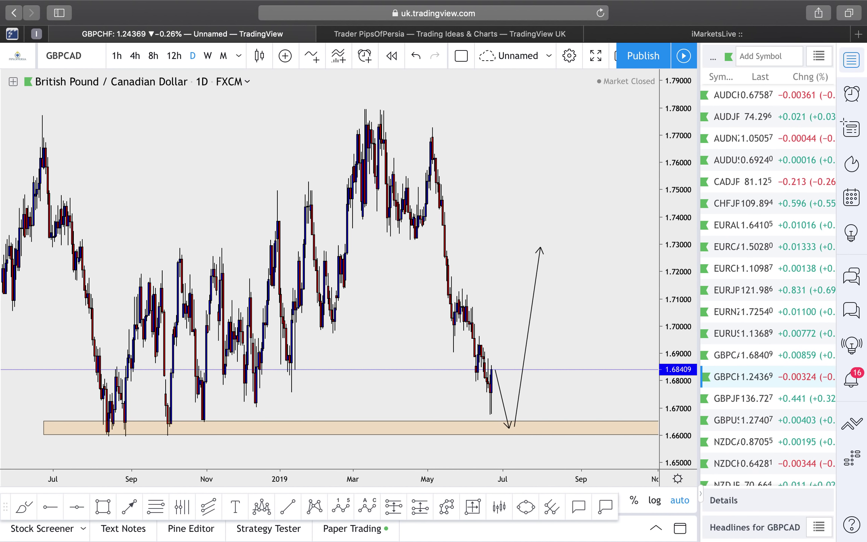
{"action": "left_click", "coordinate": [737, 377]}
{"action": "left_click", "coordinate": [850, 68]}
{"action": "scroll", "coordinate": [694, 103], "scroll_direction": "up", "scroll_amount": 5}
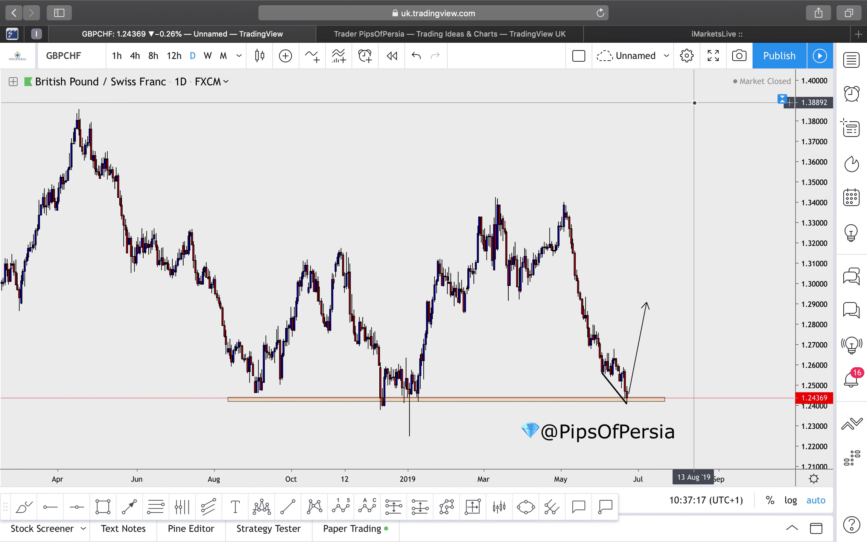
{"action": "scroll", "coordinate": [694, 102], "scroll_direction": "up", "scroll_amount": 5}
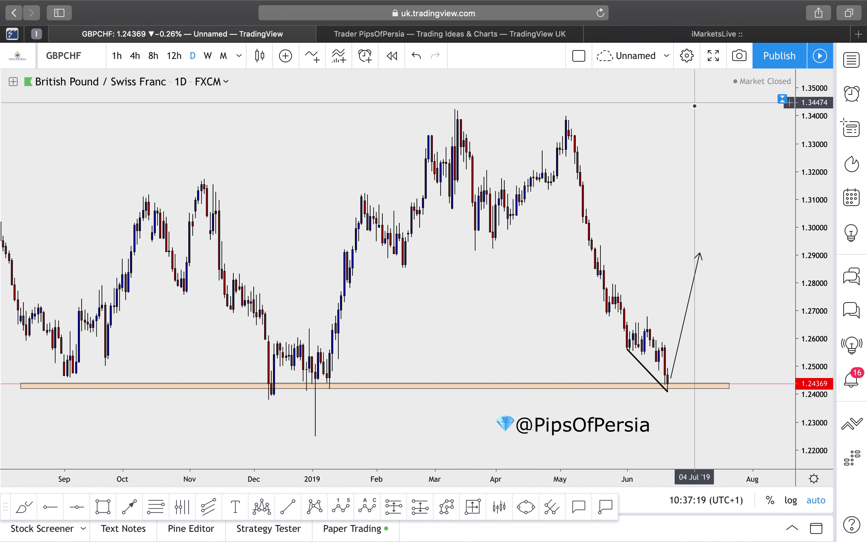
{"action": "scroll", "coordinate": [692, 186], "scroll_direction": "down", "scroll_amount": 2}
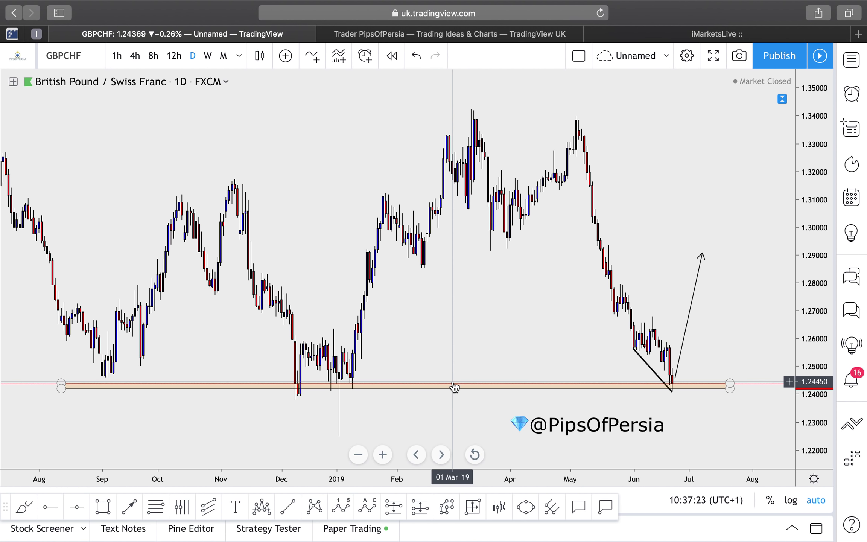
- Try moving the GBPCHF support zone down to between about 1.227 and 1.225, then undo the move
{"action": "left_click_drag", "start_coordinate": [453, 385], "coordinate": [451, 393]}
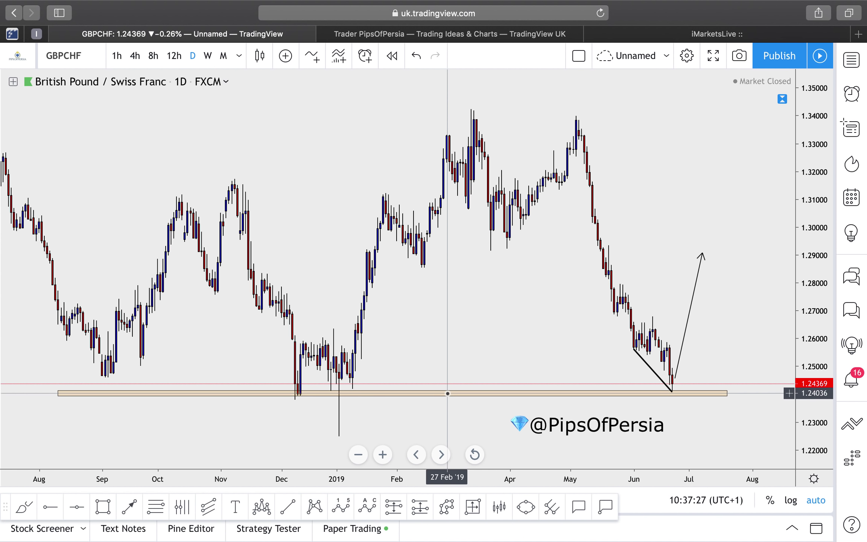
{"action": "left_click_drag", "start_coordinate": [448, 398], "coordinate": [452, 433]}
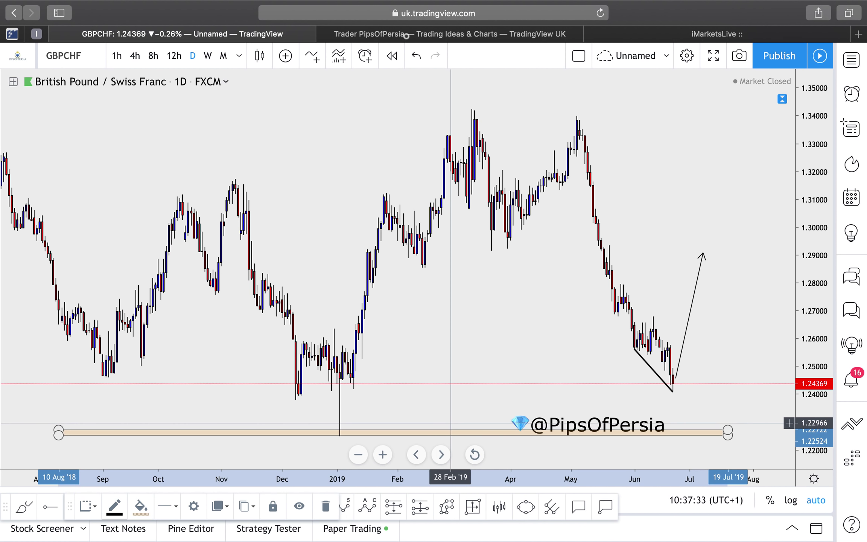
{"action": "left_click", "coordinate": [416, 56]}
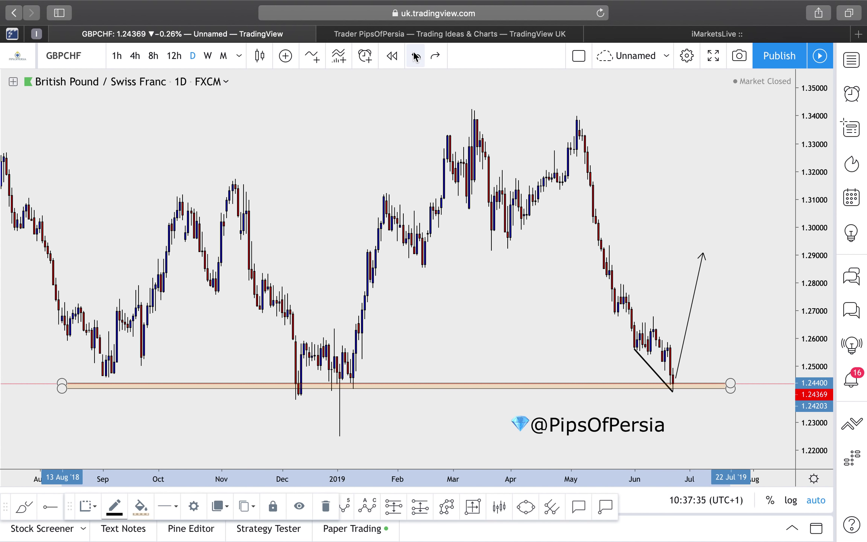
- Bring back the oscillator pane on daily GBPCHF, compare its marked trend line with the price lows, and maximize the price chart again
{"action": "double_click", "coordinate": [687, 174]}
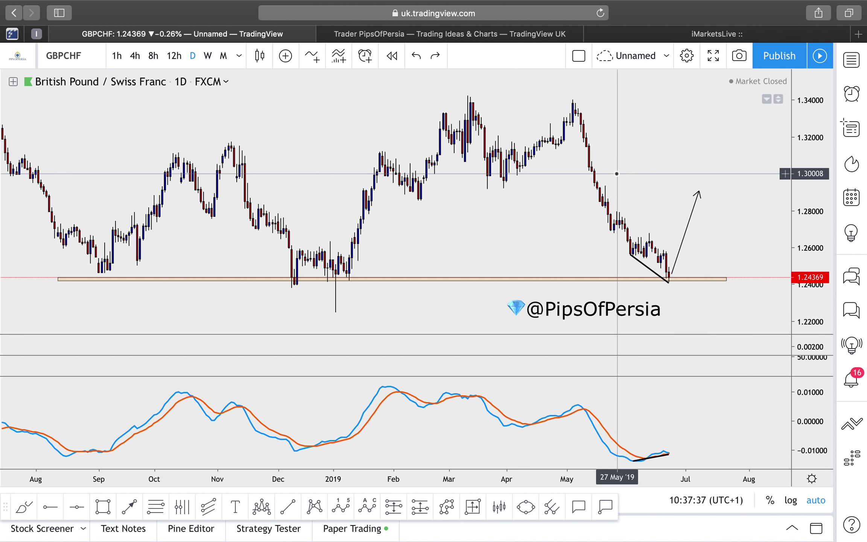
{"action": "scroll", "coordinate": [623, 173], "scroll_direction": "up", "scroll_amount": 5}
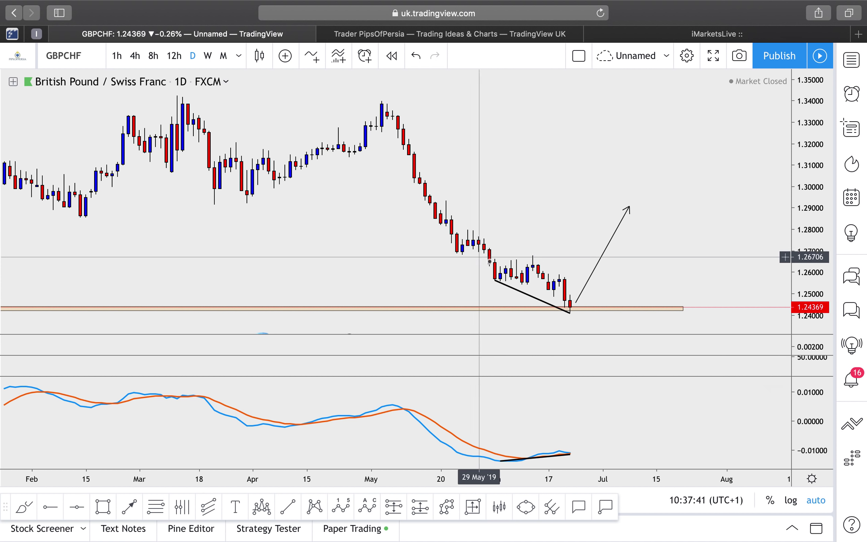
{"action": "scroll", "coordinate": [559, 297], "scroll_direction": "down", "scroll_amount": 4}
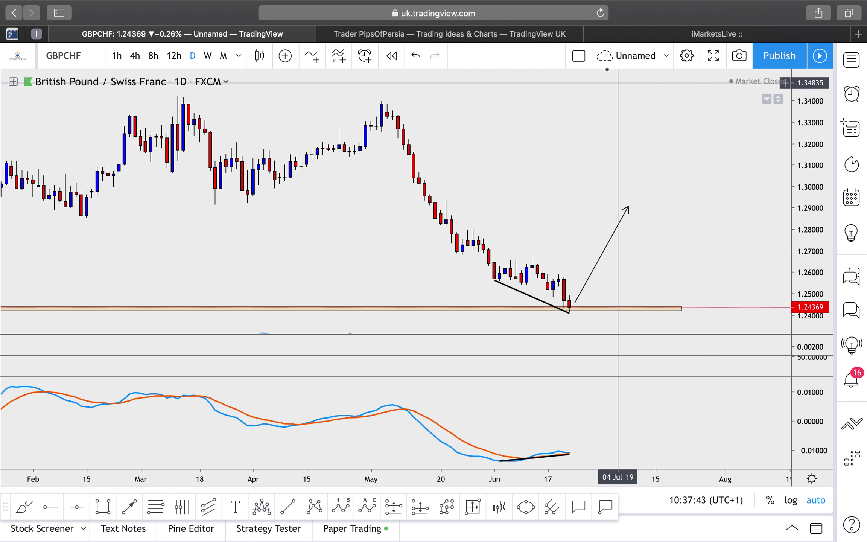
{"action": "scroll", "coordinate": [627, 154], "scroll_direction": "down", "scroll_amount": 5}
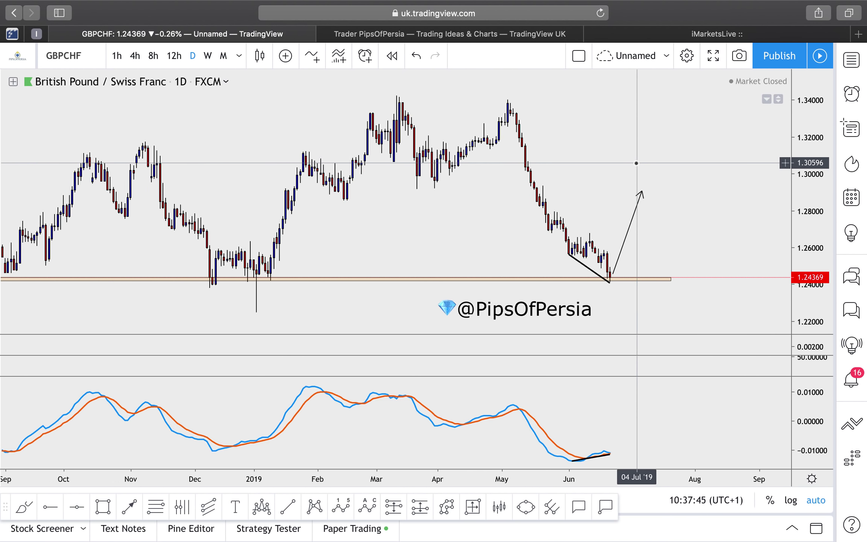
{"action": "double_click", "coordinate": [659, 149]}
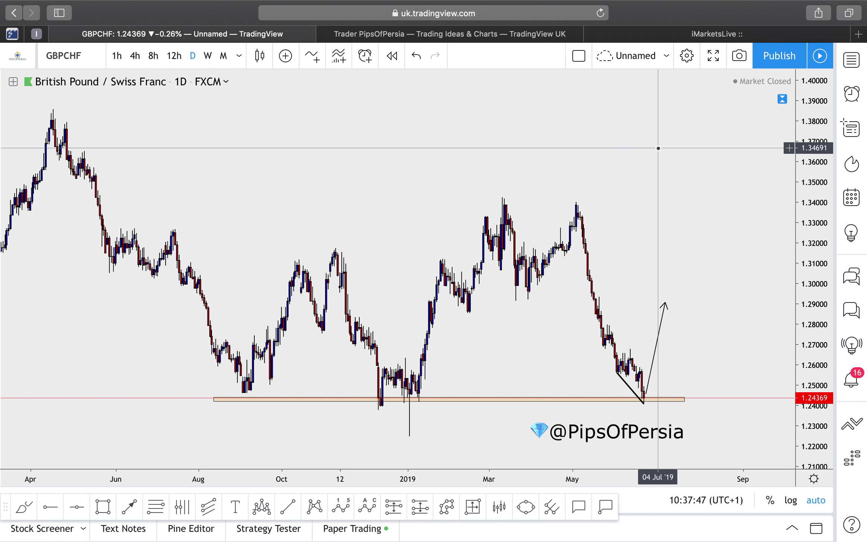
- Examine GBPCHF's support zone and projected moves on the weekly and 4-hour timeframes
{"action": "left_click", "coordinate": [207, 56]}
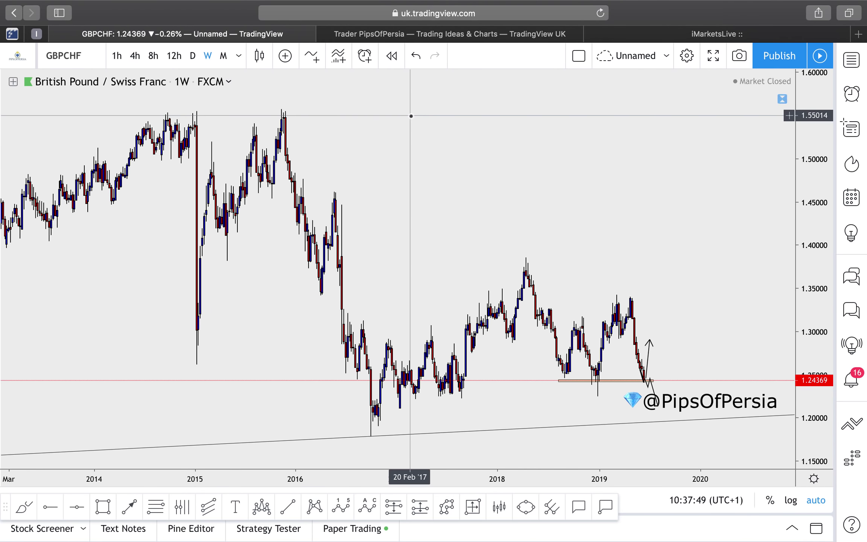
{"action": "scroll", "coordinate": [411, 112], "scroll_direction": "up", "scroll_amount": 4}
{"action": "left_click", "coordinate": [137, 62]}
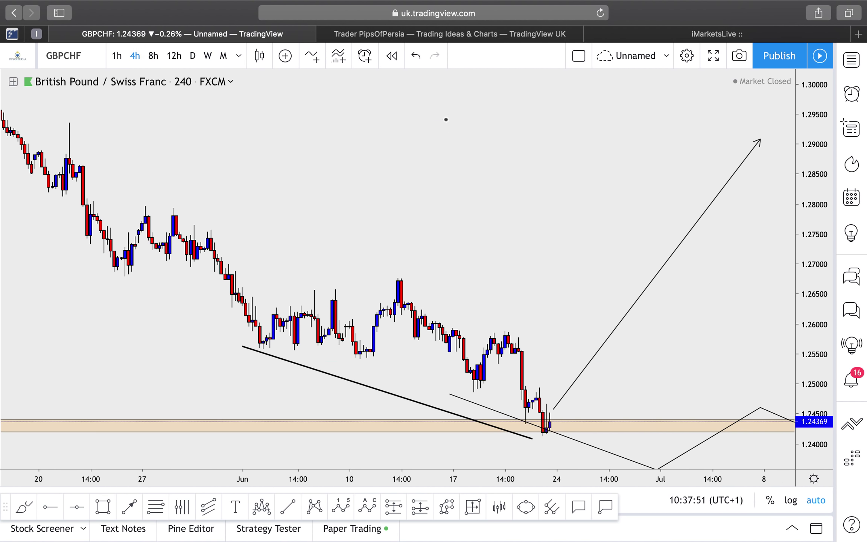
{"action": "scroll", "coordinate": [446, 120], "scroll_direction": "down", "scroll_amount": 4}
{"action": "scroll", "coordinate": [446, 120], "scroll_direction": "up", "scroll_amount": 3}
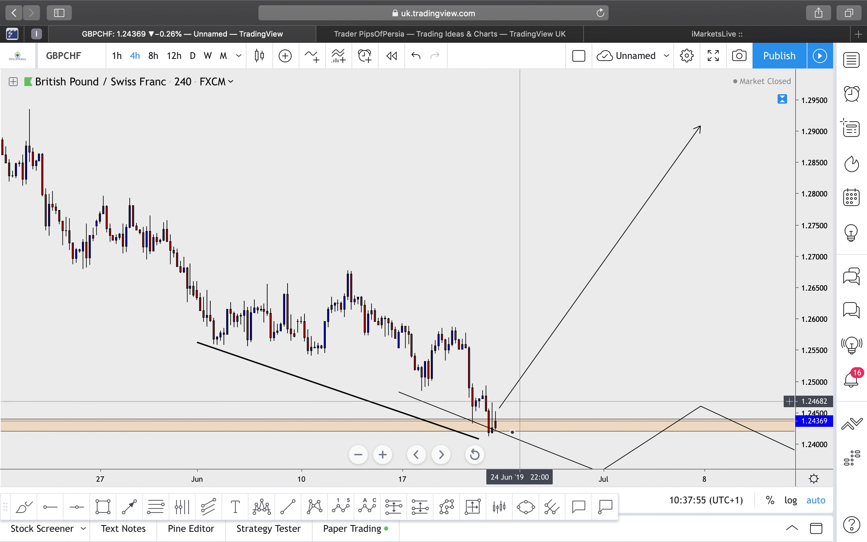
- On 4-hour GBPCHF, lower the retest peak of the bearish zigzag path to the support zone at about 1.2435, around 5 July 2019
{"action": "scroll", "coordinate": [512, 438], "scroll_direction": "down", "scroll_amount": 6}
{"action": "left_click", "coordinate": [558, 415]}
{"action": "left_click_drag", "start_coordinate": [576, 378], "coordinate": [578, 387]}
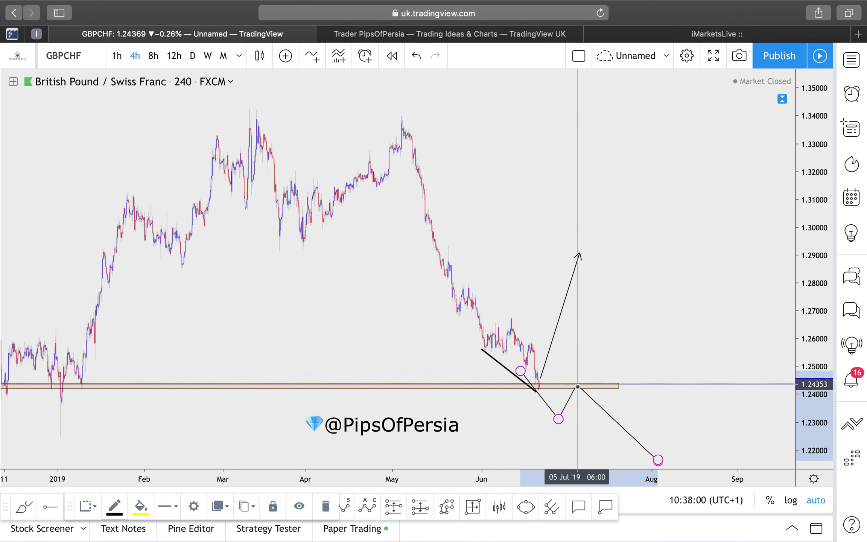
{"action": "left_click", "coordinate": [609, 338]}
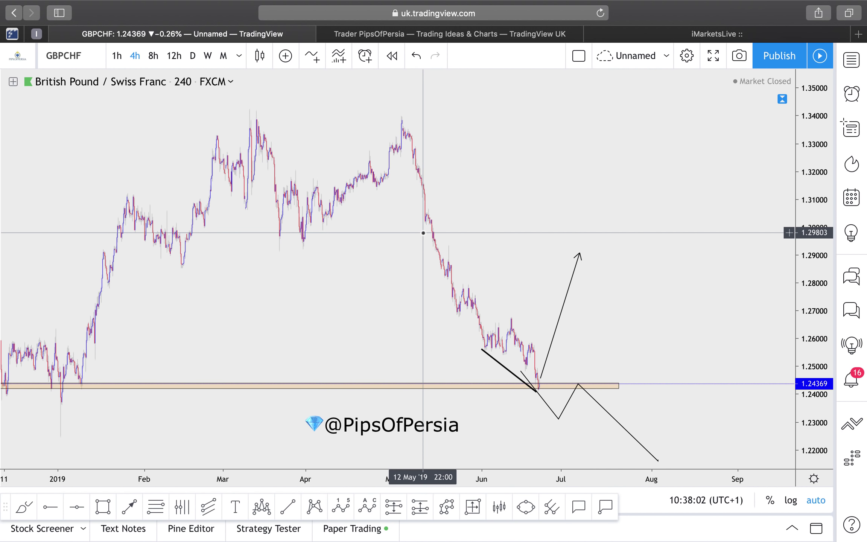
- Shift the GBPCHF support zone slightly down to between about 1.243 and 1.241
{"action": "scroll", "coordinate": [423, 233], "scroll_direction": "up", "scroll_amount": 5}
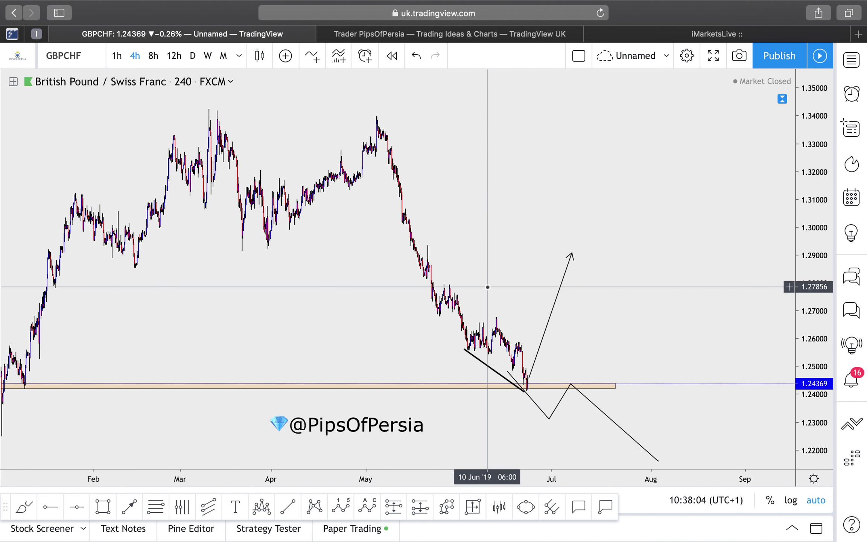
{"action": "scroll", "coordinate": [555, 307], "scroll_direction": "down", "scroll_amount": 10}
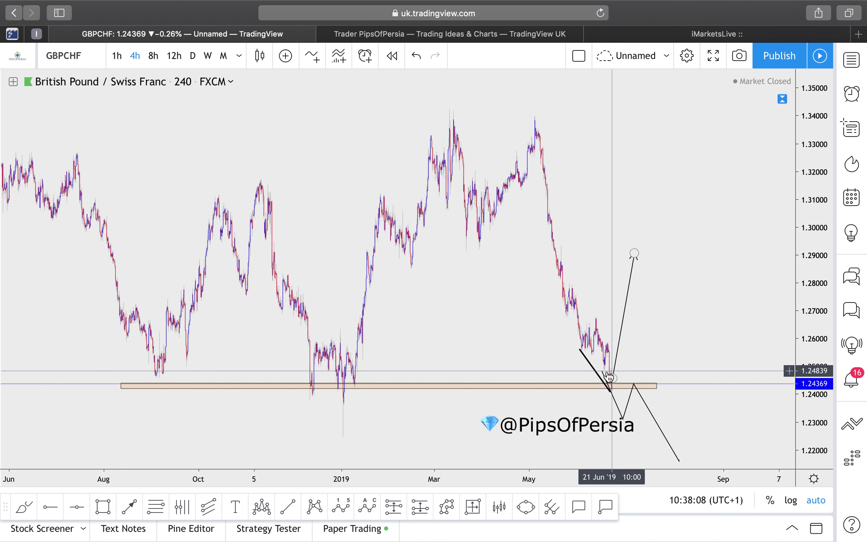
{"action": "left_click", "coordinate": [616, 373]}
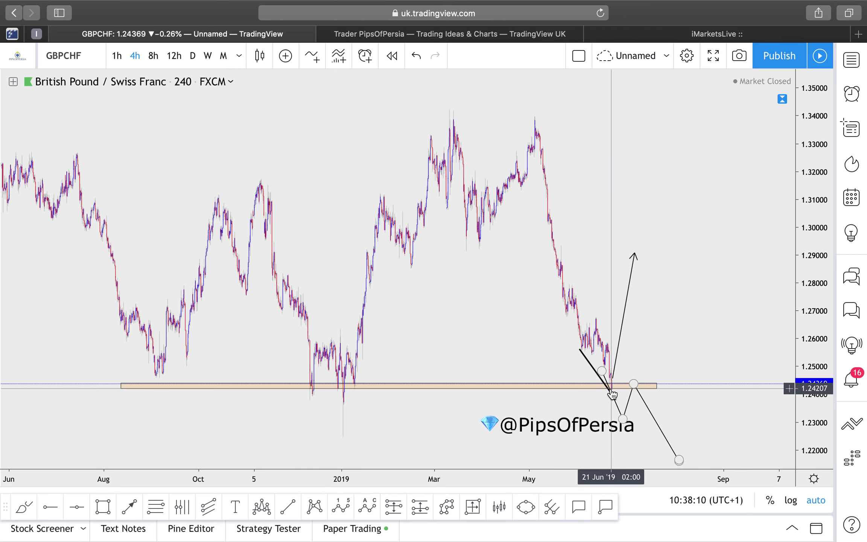
{"action": "left_click_drag", "start_coordinate": [566, 386], "coordinate": [566, 389]}
{"action": "left_click", "coordinate": [598, 368]}
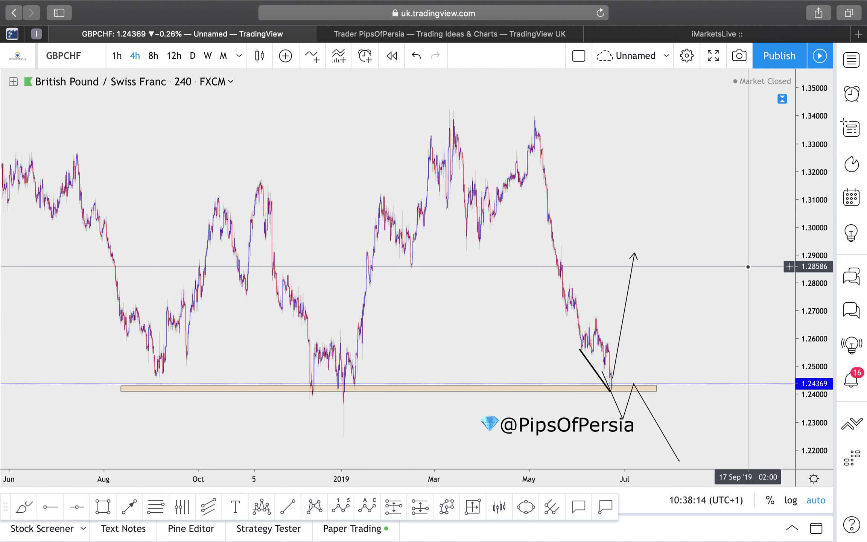
- Lower the first trough of the bearish zigzag path on 4-hour GBPCHF to about 1.228
{"action": "scroll", "coordinate": [772, 265], "scroll_direction": "up", "scroll_amount": 5}
{"action": "scroll", "coordinate": [761, 243], "scroll_direction": "up", "scroll_amount": 5}
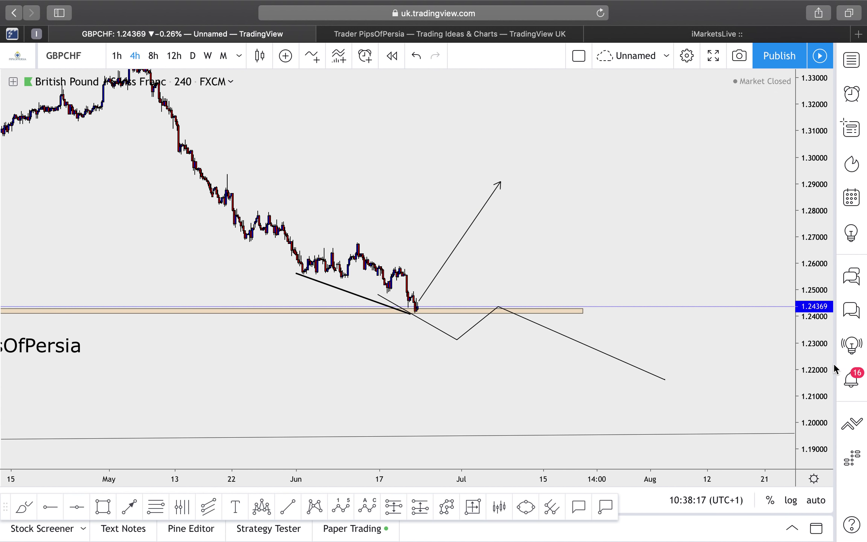
{"action": "left_click_drag", "start_coordinate": [815, 347], "coordinate": [813, 334]}
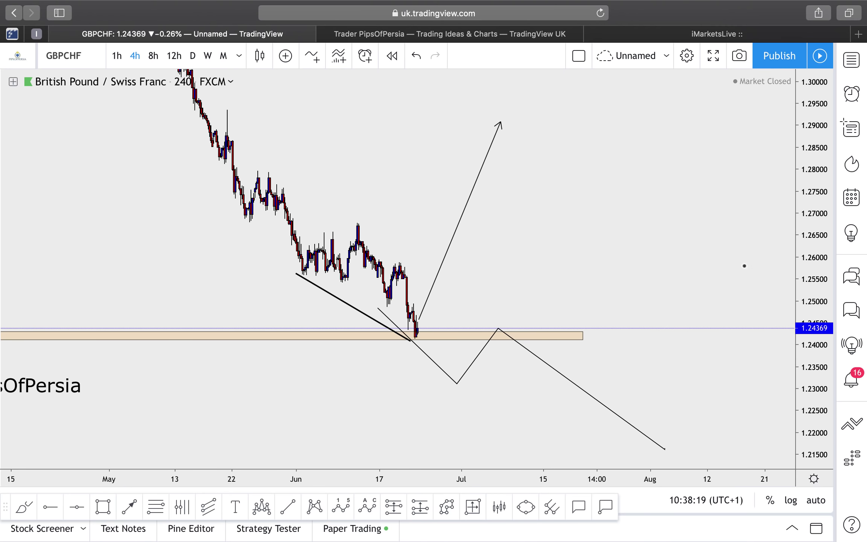
{"action": "left_click", "coordinate": [451, 384]}
{"action": "left_click_drag", "start_coordinate": [455, 384], "coordinate": [455, 397]}
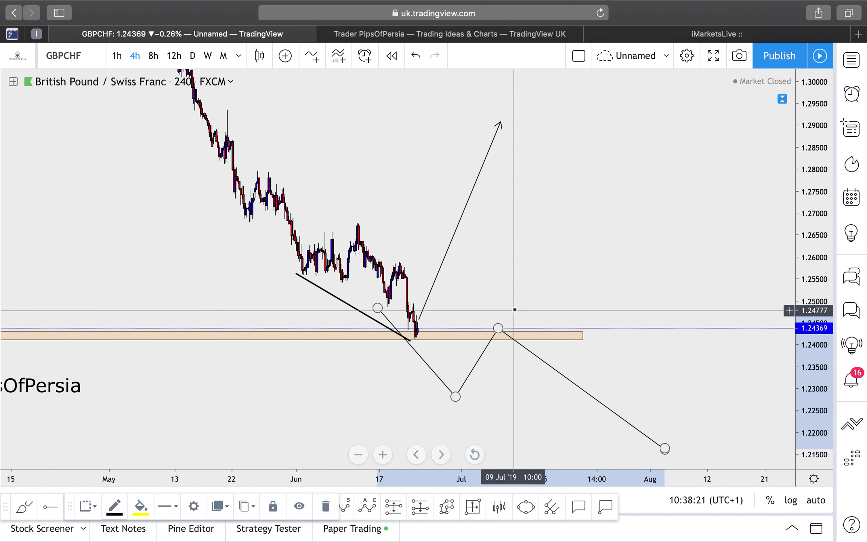
- On 4-hour GBPCHF, move the bearish zigzag's retest peak into the support zone near 1.242 and its end point to about 1.213, around 29 July 2019
{"action": "left_click_drag", "start_coordinate": [500, 328], "coordinate": [505, 336]}
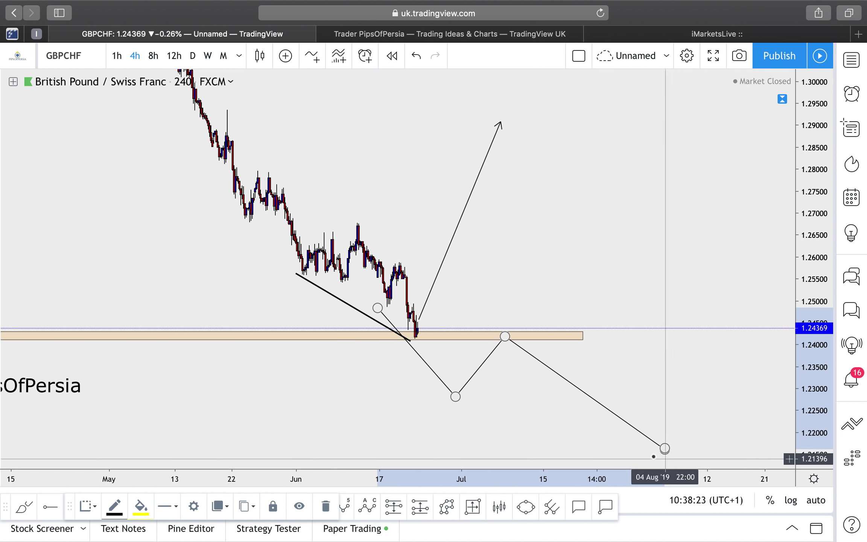
{"action": "left_click_drag", "start_coordinate": [664, 448], "coordinate": [634, 461]}
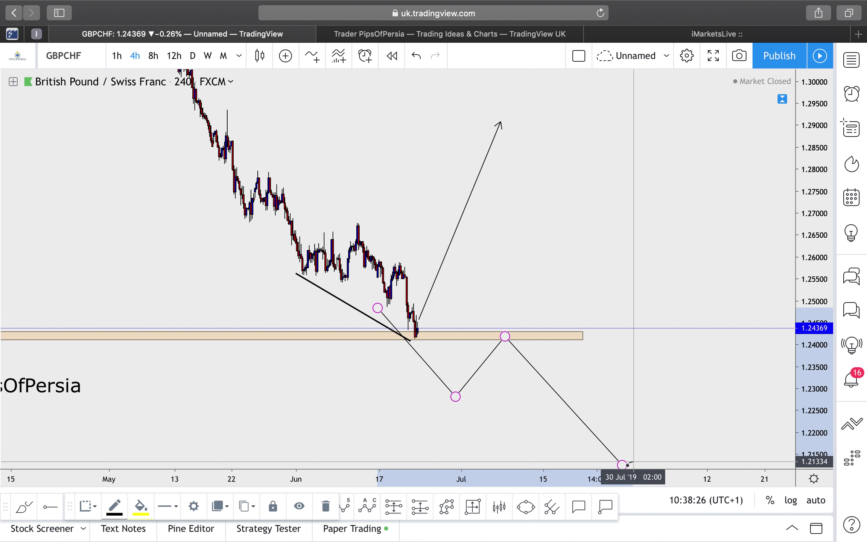
- Reset the GBPCHF price scale and switch the chart to GBPJPY from the watchlist
{"action": "double_click", "coordinate": [799, 162]}
{"action": "left_click", "coordinate": [861, 59]}
{"action": "key", "text": "Down"}
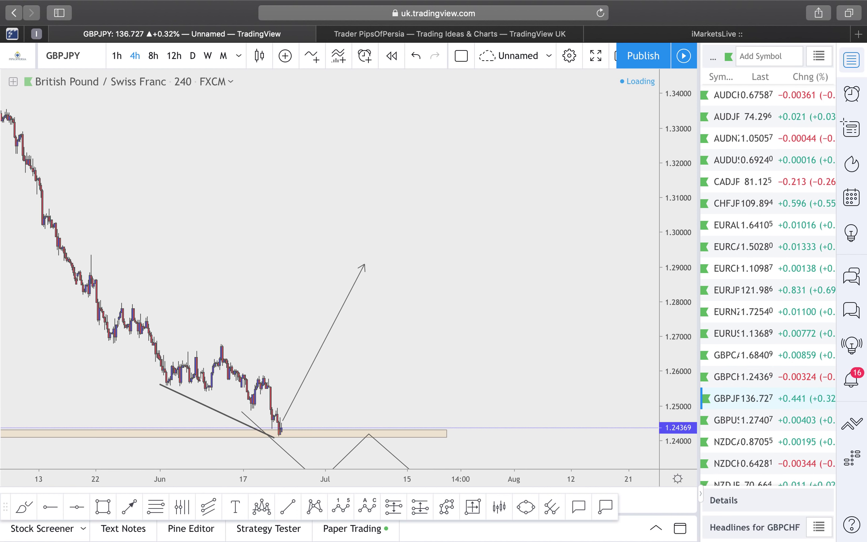
{"action": "left_click", "coordinate": [855, 63]}
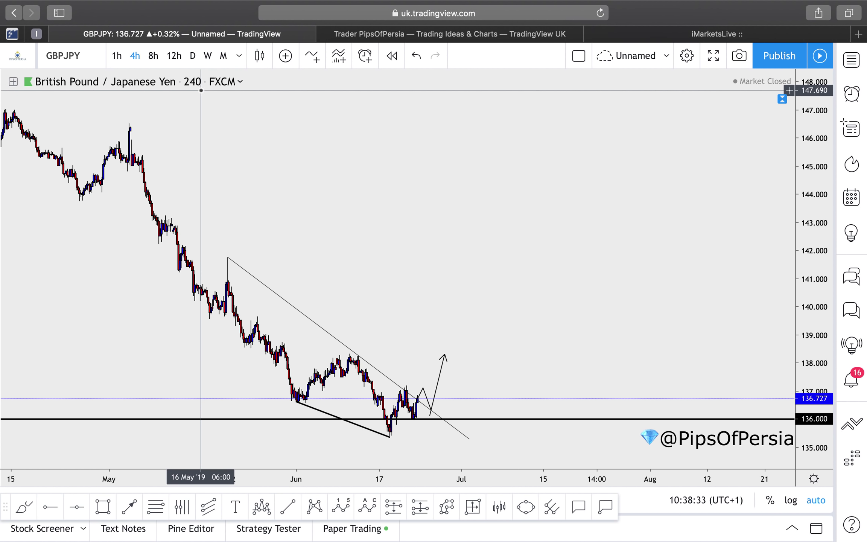
- Examine GBPJPY's 136.000 support level, descending trendline and projected bullish move on the weekly, daily and 4-hour timeframes
{"action": "left_click", "coordinate": [208, 60]}
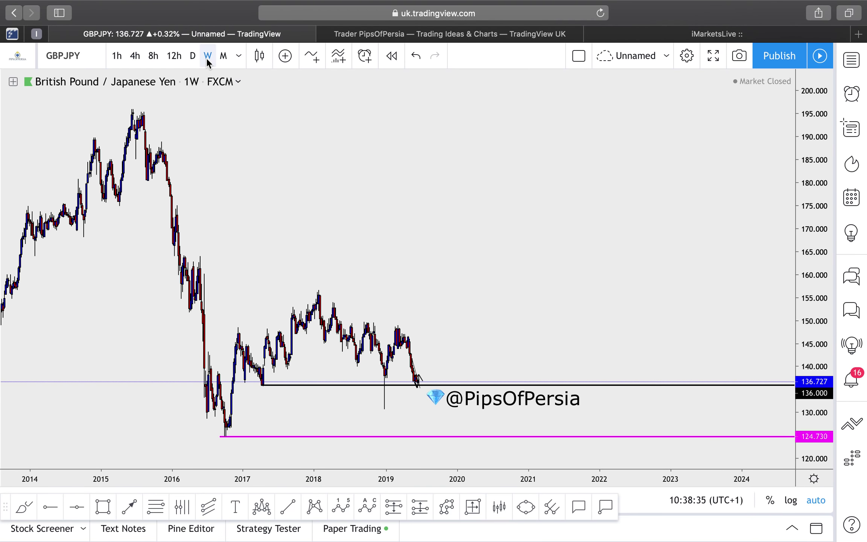
{"action": "scroll", "coordinate": [481, 208], "scroll_direction": "up", "scroll_amount": 5}
{"action": "scroll", "coordinate": [480, 209], "scroll_direction": "up", "scroll_amount": 10}
{"action": "scroll", "coordinate": [481, 209], "scroll_direction": "left", "scroll_amount": 5}
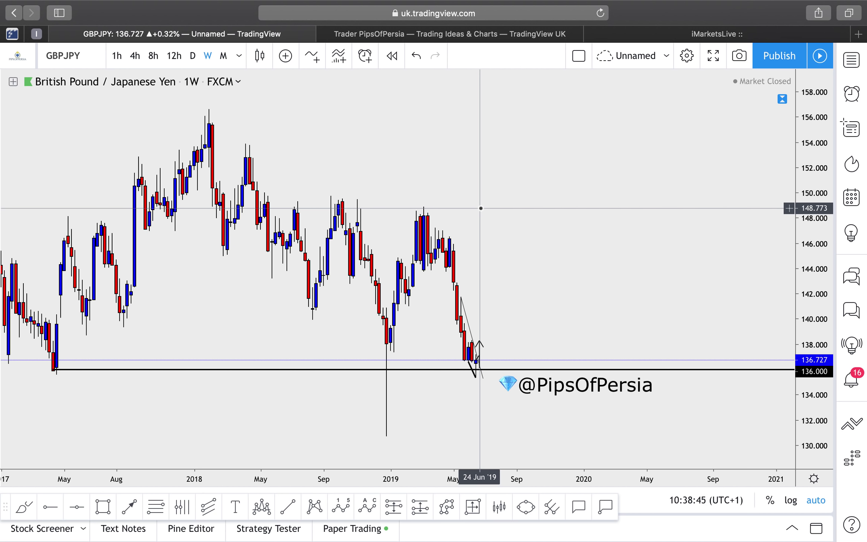
{"action": "left_click", "coordinate": [193, 56]}
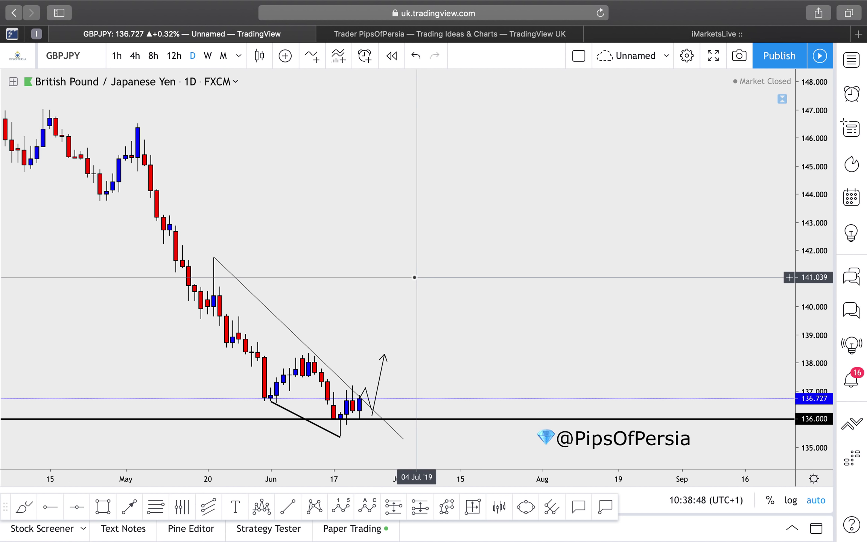
{"action": "left_click", "coordinate": [208, 56]}
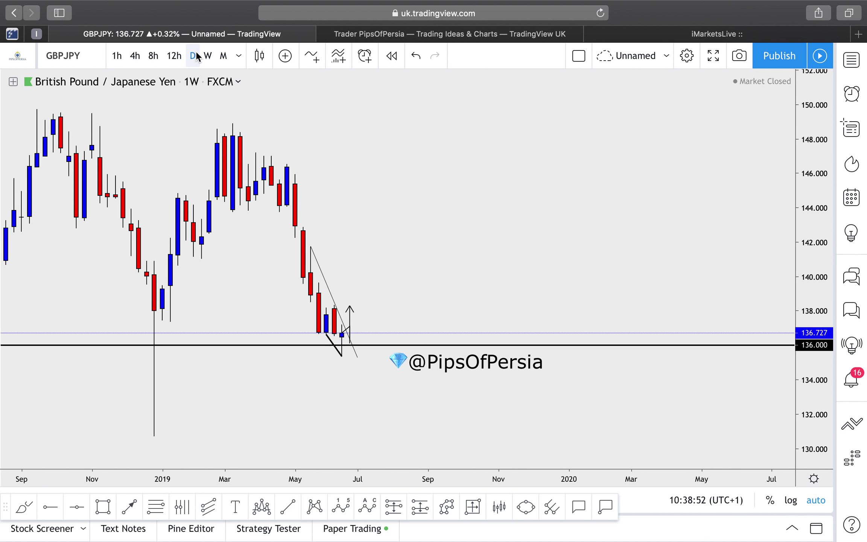
{"action": "left_click", "coordinate": [193, 56]}
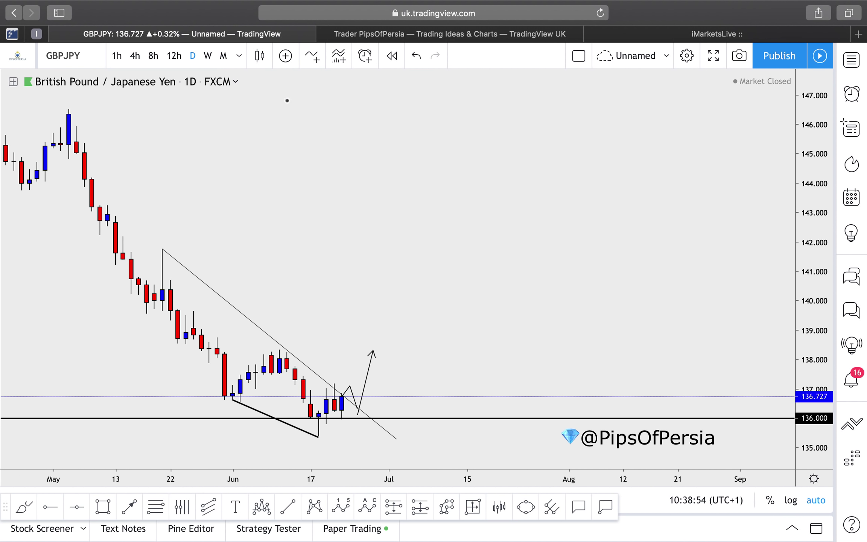
{"action": "left_click", "coordinate": [135, 57]}
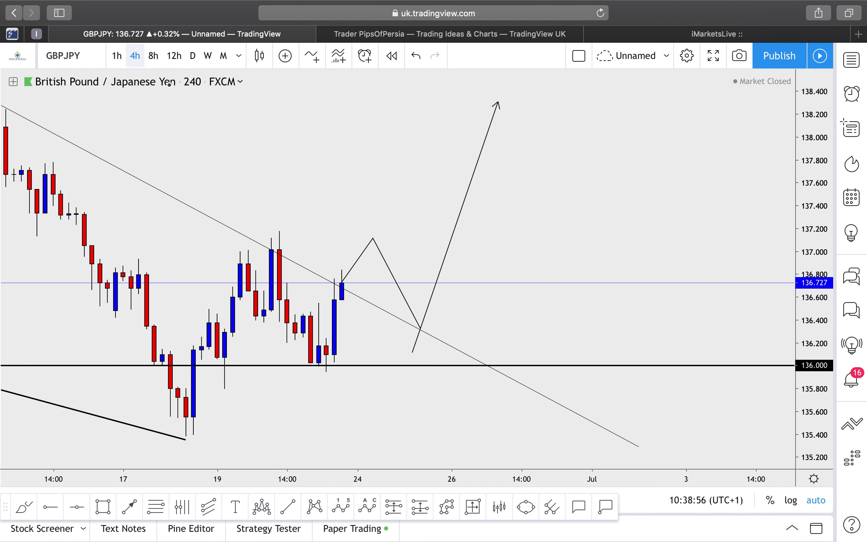
{"action": "scroll", "coordinate": [371, 202], "scroll_direction": "down", "scroll_amount": 10}
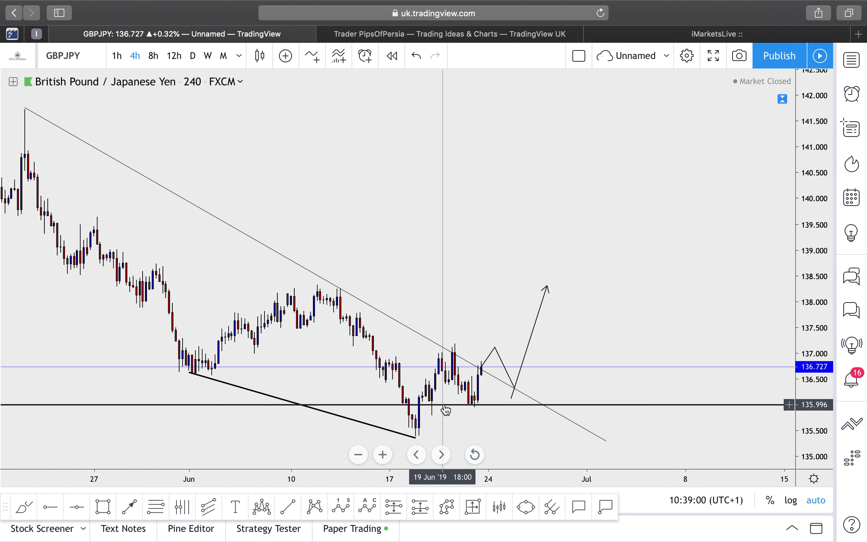
{"action": "left_click", "coordinate": [457, 371]}
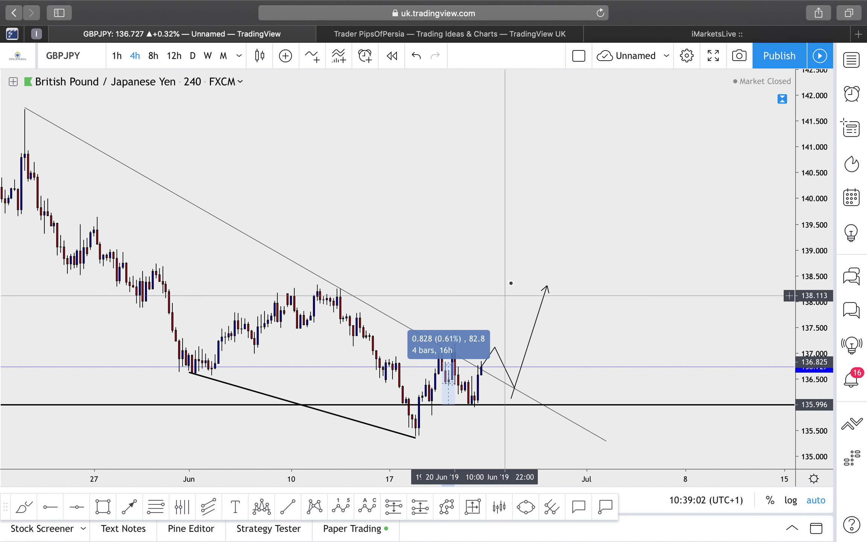
{"action": "left_click", "coordinate": [512, 283]}
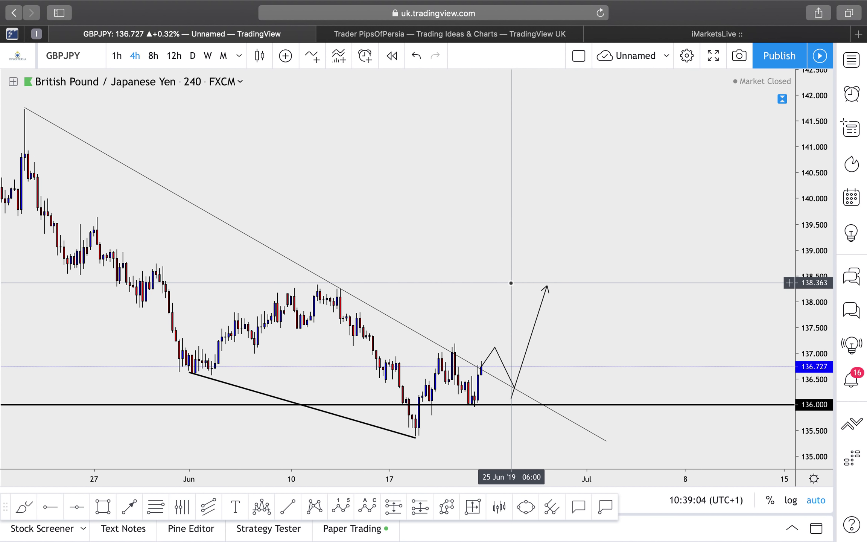
{"action": "scroll", "coordinate": [511, 283], "scroll_direction": "left", "scroll_amount": 5}
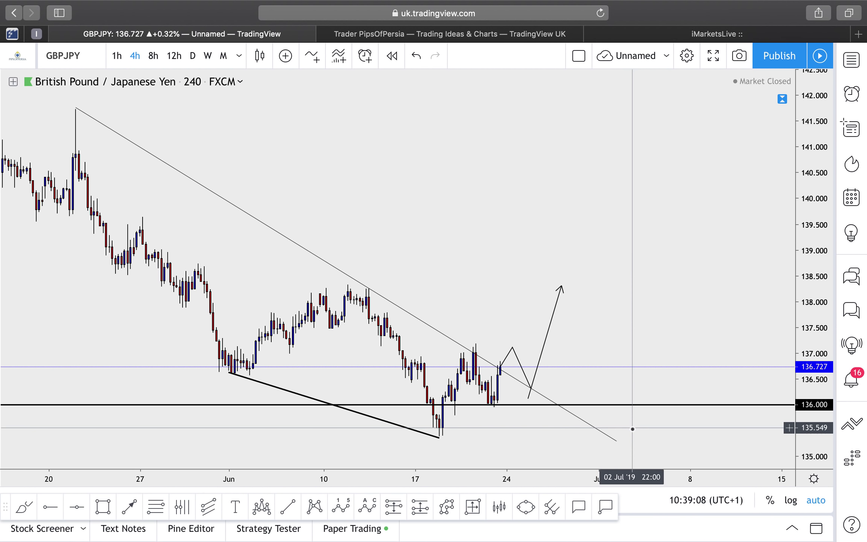
- Refit the descending trendline on 4-hour GBPJPY from about 141.73 on 21 May 2019 to about 135.26 on 2 July 2019
{"action": "left_click_drag", "start_coordinate": [616, 441], "coordinate": [618, 448]}
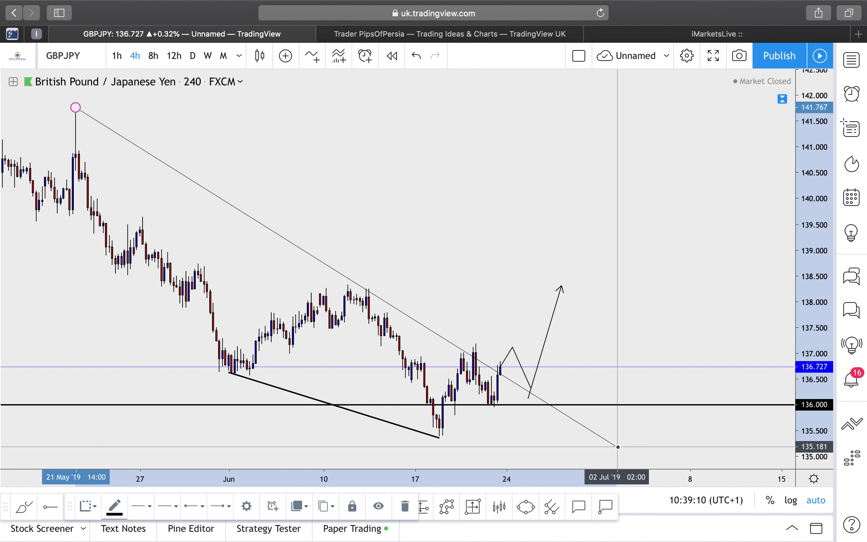
{"action": "left_click_drag", "start_coordinate": [76, 107], "coordinate": [80, 110]}
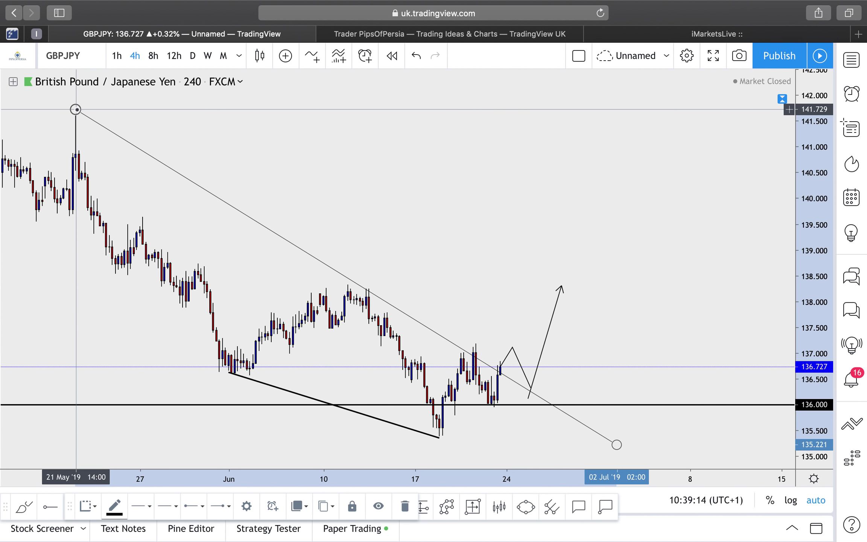
{"action": "left_click", "coordinate": [151, 107]}
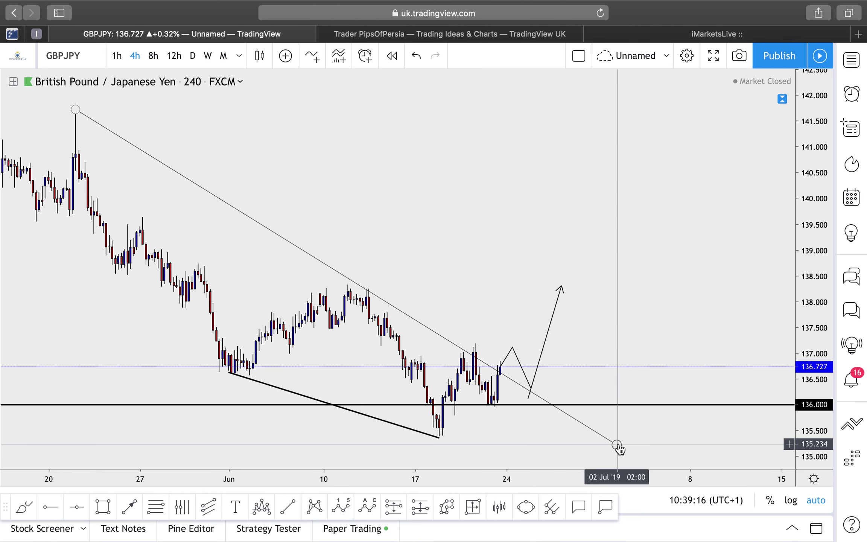
{"action": "left_click_drag", "start_coordinate": [617, 445], "coordinate": [621, 441]}
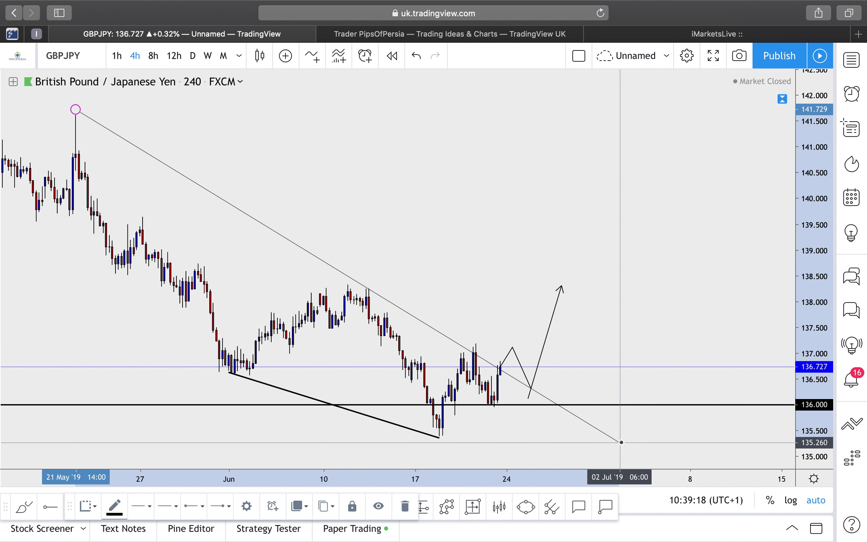
{"action": "left_click", "coordinate": [519, 333]}
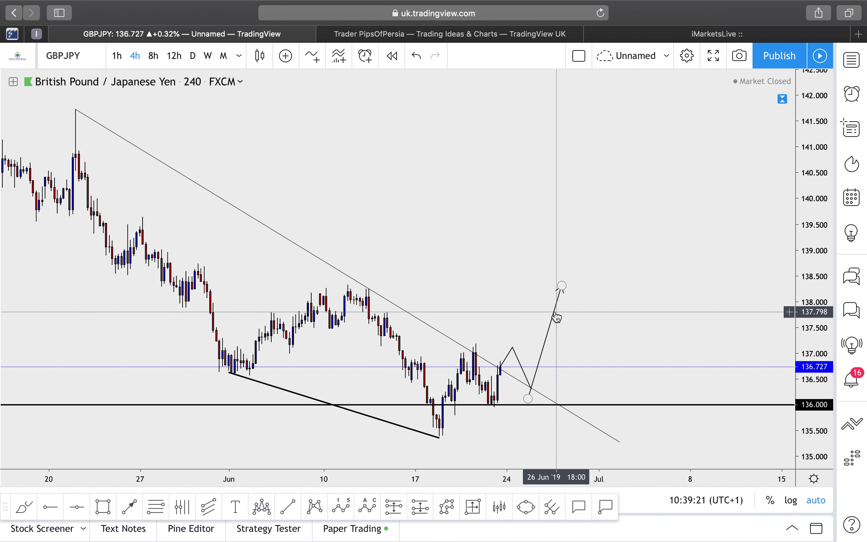
- Shift the bullish projection arrow on 4-hour GBPJPY slightly down so it starts at the 136.000 support and ends at about 138.2
{"action": "left_click_drag", "start_coordinate": [556, 313], "coordinate": [553, 320]}
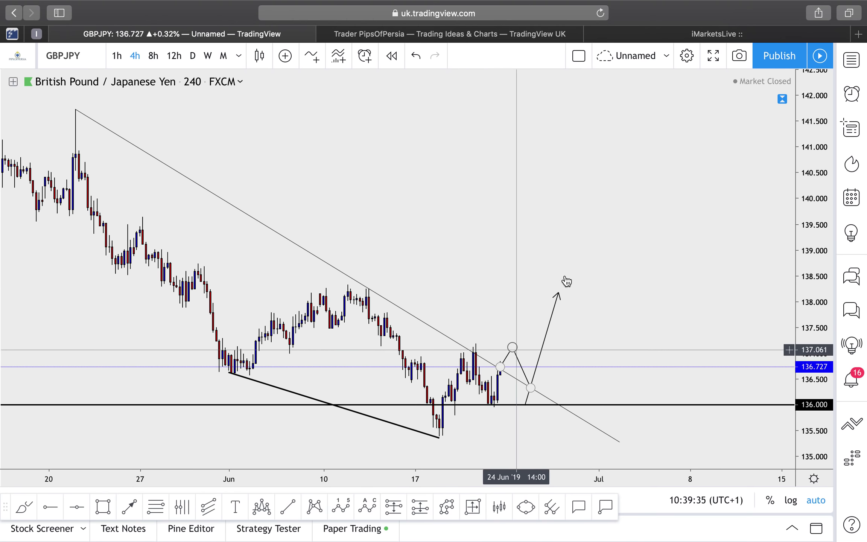
{"action": "scroll", "coordinate": [605, 212], "scroll_direction": "left", "scroll_amount": 5}
{"action": "scroll", "coordinate": [605, 212], "scroll_direction": "up", "scroll_amount": 3}
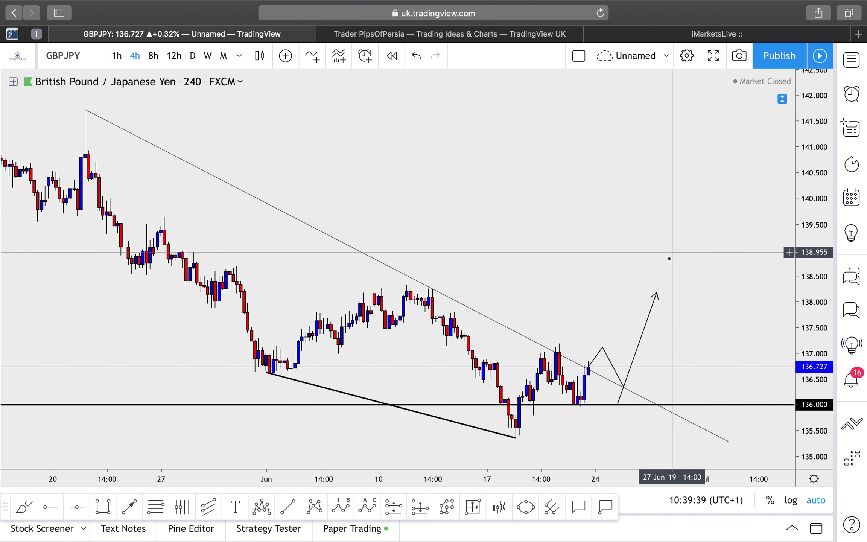
{"action": "scroll", "coordinate": [641, 216], "scroll_direction": "down", "scroll_amount": 4}
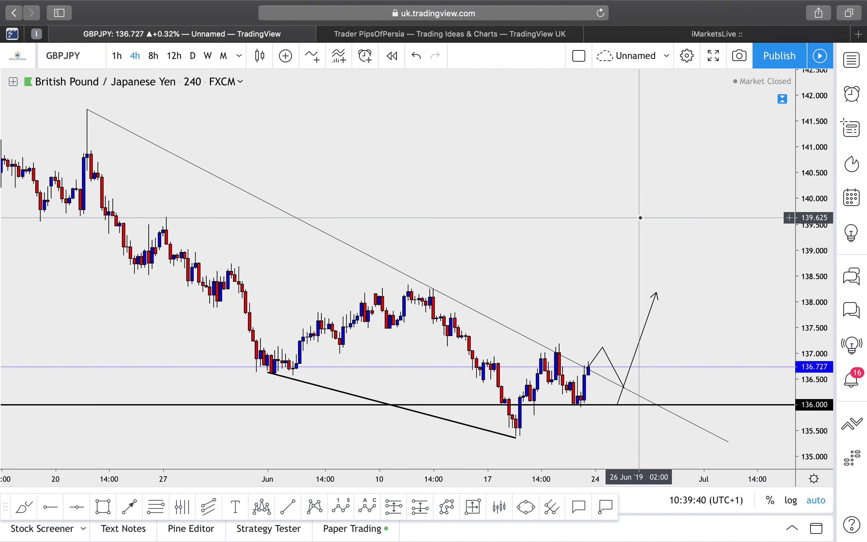
- Switch the chart to GBPUSD from the watchlist to show its head-and-shoulders markup on the 4-hour timeframe
{"action": "left_click", "coordinate": [850, 60]}
{"action": "key", "text": "Down"}
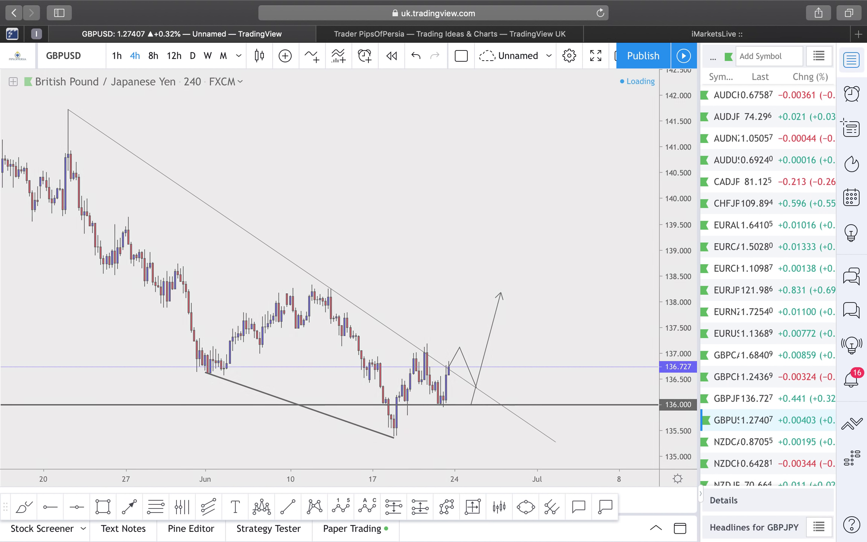
{"action": "left_click", "coordinate": [851, 60]}
{"action": "scroll", "coordinate": [472, 170], "scroll_direction": "down", "scroll_amount": 3}
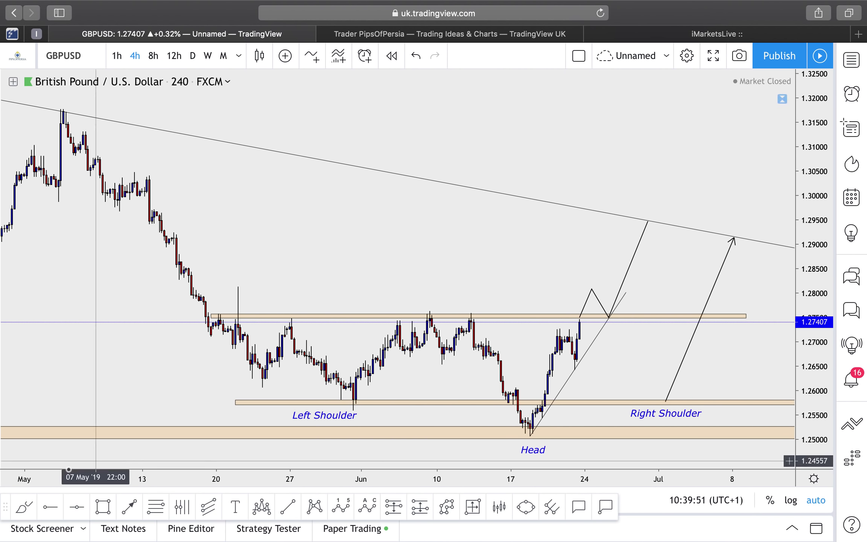
- Brush a freehand path from GBPUSD's current price down to the right shoulder zone and up through the descending trendline, and delete it
{"action": "mouse_move", "coordinate": [580, 315]}
{"action": "left_mouse_down"}
{"action": "mouse_move", "coordinate": [648, 395]}
{"action": "mouse_move", "coordinate": [721, 301]}
{"action": "mouse_move", "coordinate": [751, 194]}
{"action": "mouse_move", "coordinate": [756, 100]}
{"action": "left_mouse_up"}
{"action": "mouse_move", "coordinate": [730, 135]}
{"action": "left_mouse_down"}
{"action": "mouse_move", "coordinate": [752, 107]}
{"action": "mouse_move", "coordinate": [778, 153]}
{"action": "left_mouse_up"}
{"action": "scroll", "coordinate": [636, 146], "scroll_direction": "right", "scroll_amount": 5}
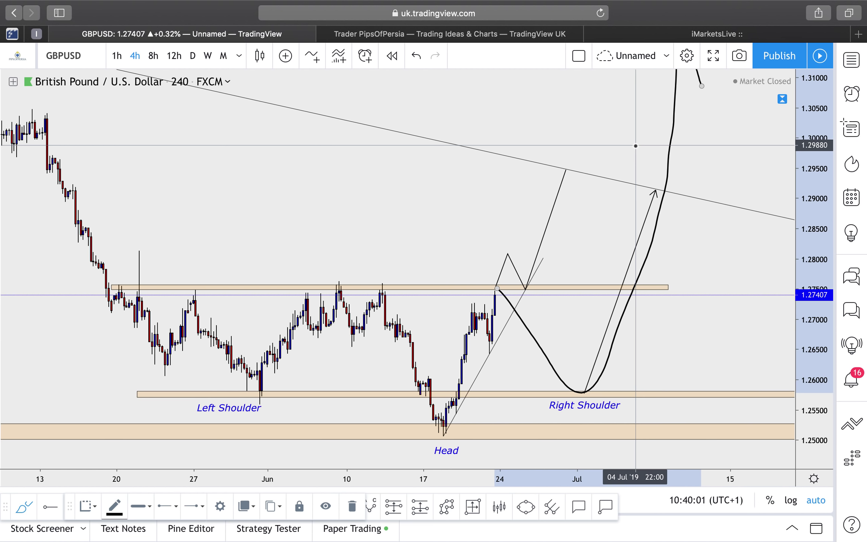
{"action": "key", "text": "Delete"}
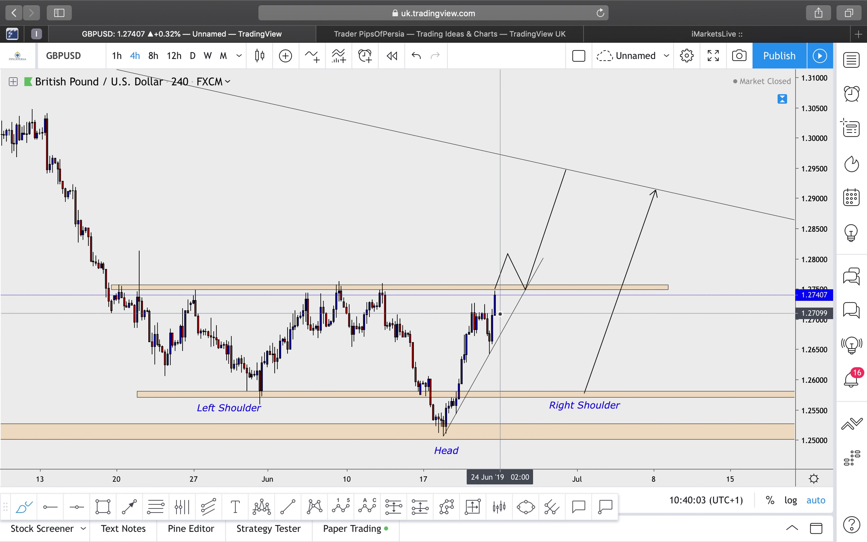
- Mark the earlier GBPUSD highs at the upper zone near 1.275 with brush strokes, and undo the strokes
{"action": "scroll", "coordinate": [486, 314], "scroll_direction": "up", "scroll_amount": 5}
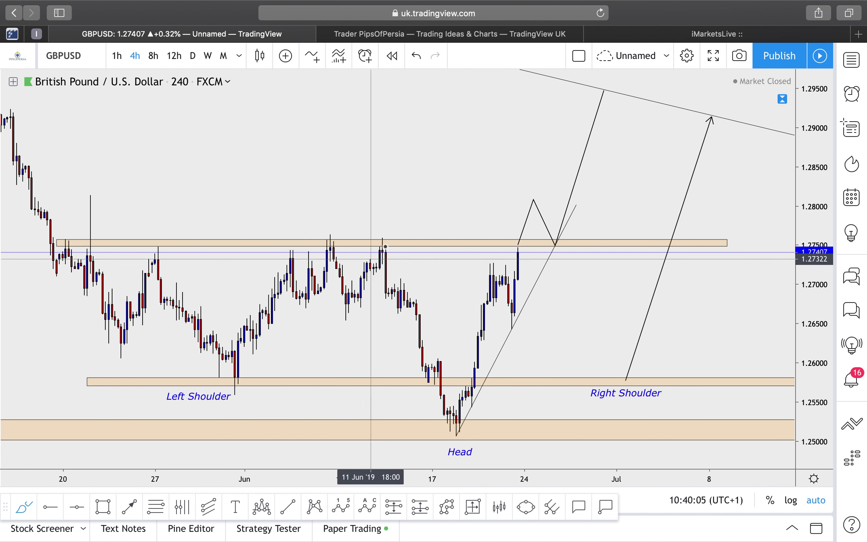
{"action": "mouse_move", "coordinate": [90, 232]}
{"action": "left_mouse_down"}
{"action": "mouse_move", "coordinate": [99, 243]}
{"action": "mouse_move", "coordinate": [82, 235]}
{"action": "left_mouse_up"}
{"action": "left_click_drag", "start_coordinate": [381, 233], "coordinate": [396, 232]}
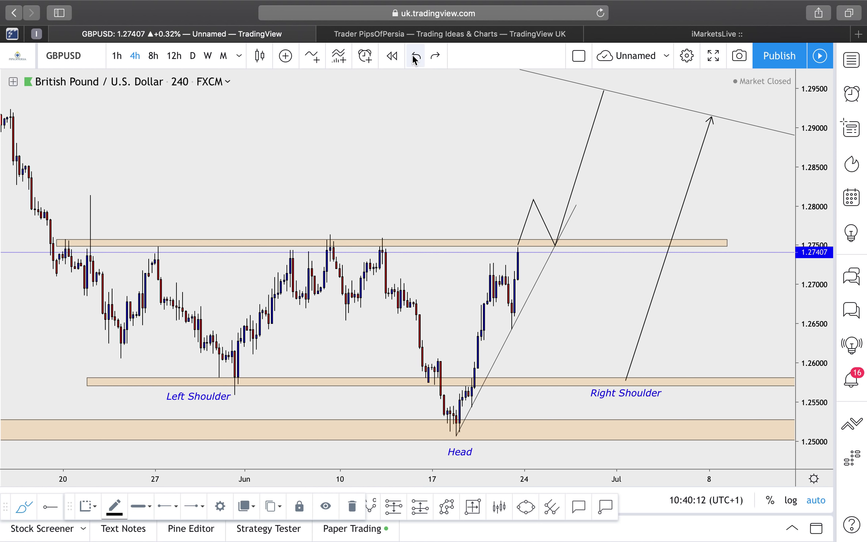
- Brush a freehand arrow over the GBPUSD breakout-and-retest path above the upper zone, and undo it
{"action": "scroll", "coordinate": [524, 226], "scroll_direction": "up", "scroll_amount": 2}
{"action": "mouse_move", "coordinate": [520, 211]}
{"action": "left_mouse_down"}
{"action": "mouse_move", "coordinate": [536, 158]}
{"action": "mouse_move", "coordinate": [563, 208]}
{"action": "mouse_move", "coordinate": [603, 97]}
{"action": "mouse_move", "coordinate": [620, 145]}
{"action": "left_mouse_up"}
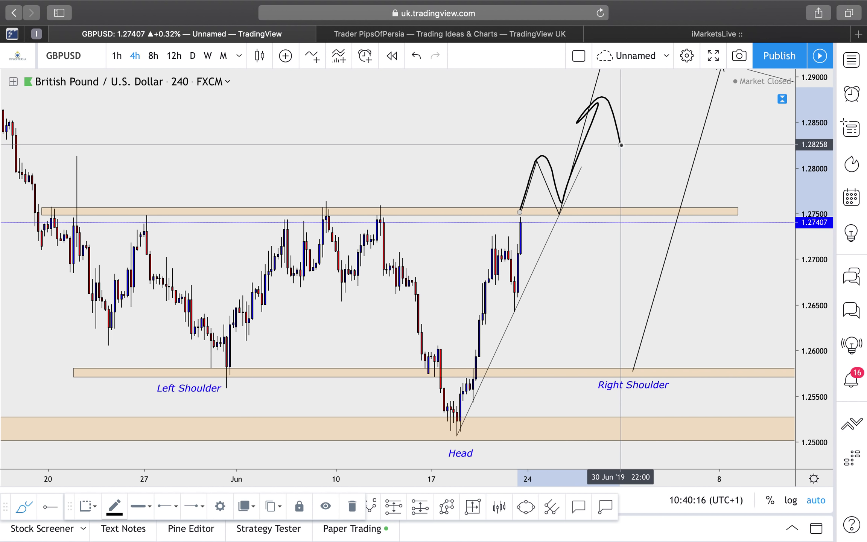
{"action": "left_click", "coordinate": [413, 56]}
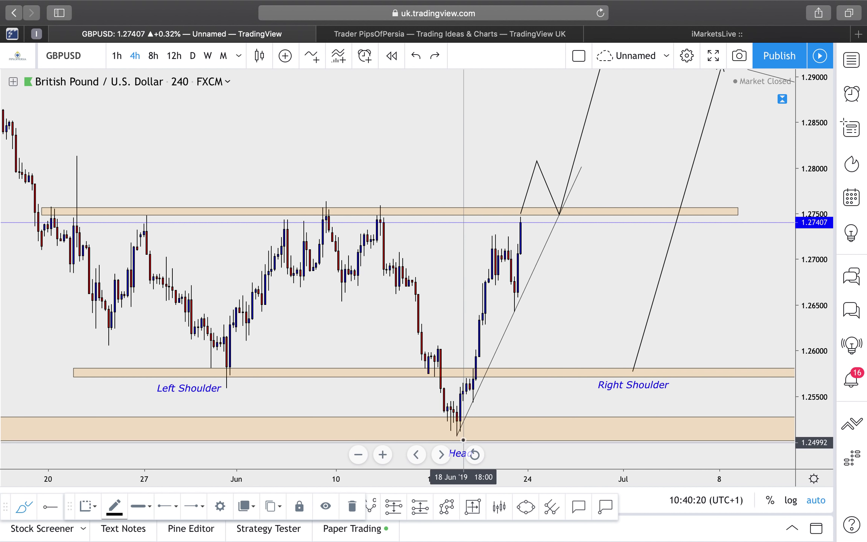
- Mark the lows along GBPUSD's rising trendline and the projected retest point with brush strokes, and undo the strokes
{"action": "mouse_move", "coordinate": [464, 423]}
{"action": "left_mouse_down"}
{"action": "mouse_move", "coordinate": [442, 427]}
{"action": "mouse_move", "coordinate": [463, 422]}
{"action": "left_mouse_up"}
{"action": "mouse_move", "coordinate": [527, 293]}
{"action": "left_mouse_down"}
{"action": "mouse_move", "coordinate": [499, 309]}
{"action": "mouse_move", "coordinate": [530, 293]}
{"action": "left_mouse_up"}
{"action": "left_click_drag", "start_coordinate": [573, 196], "coordinate": [550, 225]}
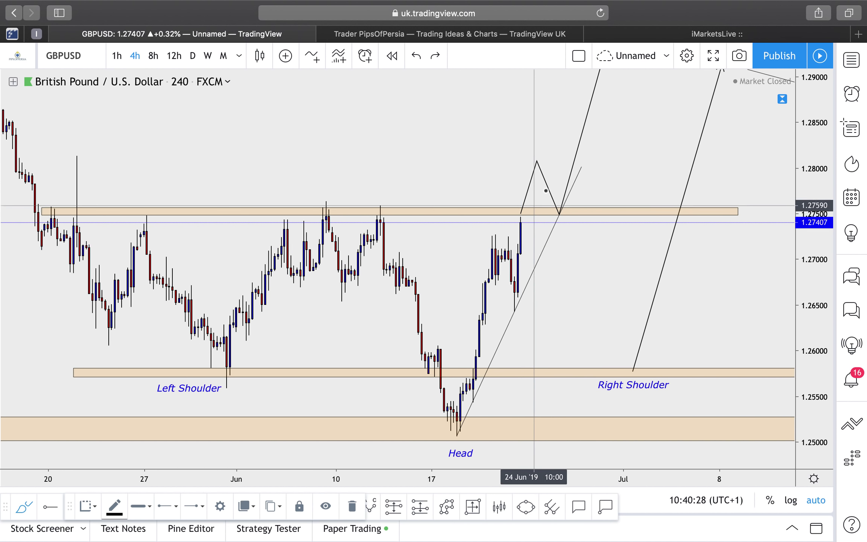
- Brush a freehand arrow from the current GBPUSD price down to the right shoulder and up to about 1.29, and undo it
{"action": "scroll", "coordinate": [565, 202], "scroll_direction": "down", "scroll_amount": 6}
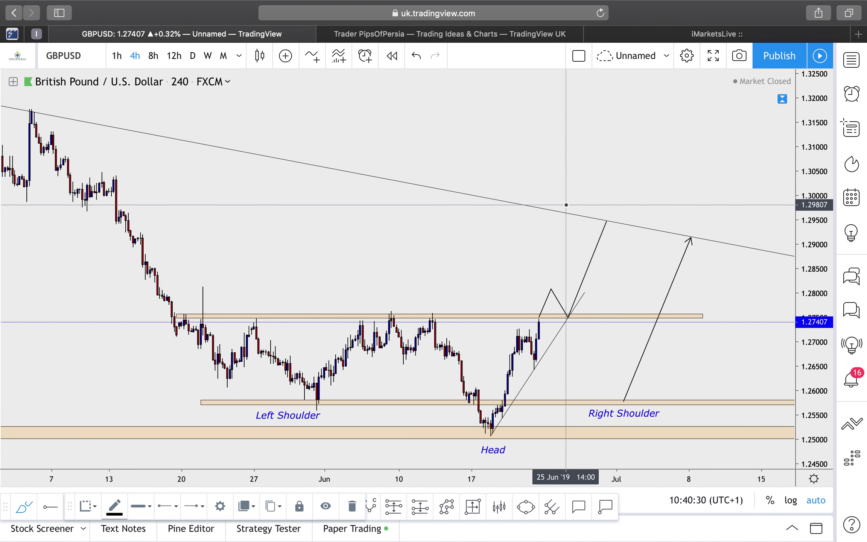
{"action": "mouse_move", "coordinate": [545, 318]}
{"action": "left_mouse_down"}
{"action": "mouse_move", "coordinate": [602, 403]}
{"action": "mouse_move", "coordinate": [638, 259]}
{"action": "mouse_move", "coordinate": [614, 281]}
{"action": "left_mouse_up"}
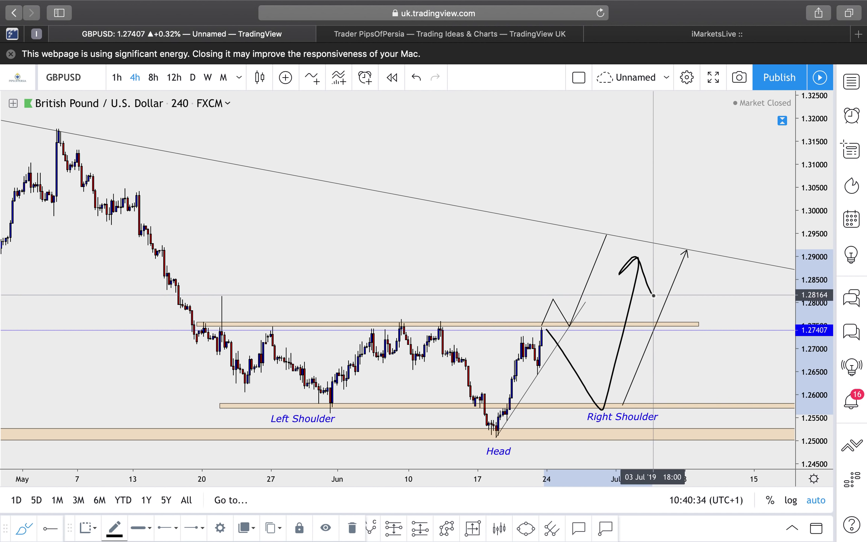
{"action": "left_click", "coordinate": [416, 78]}
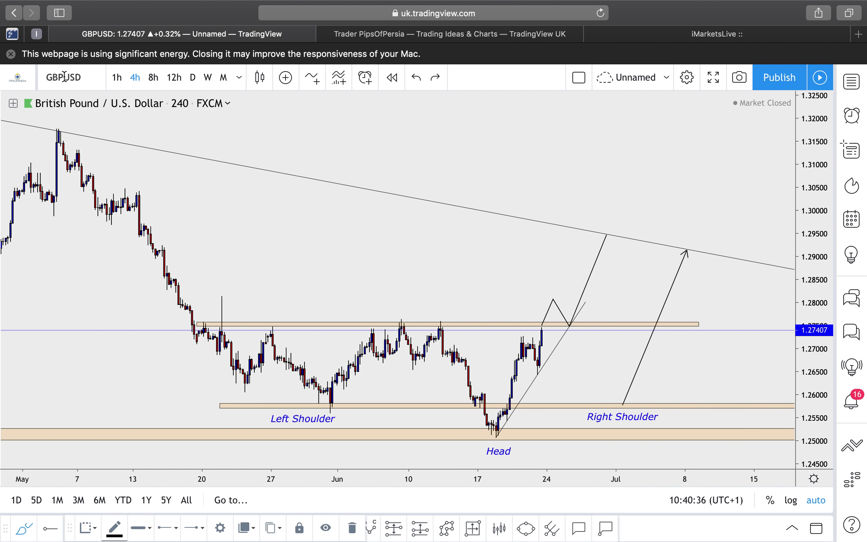
- Dismiss the browser's energy-usage warning above the GBPUSD chart
{"action": "left_click", "coordinate": [11, 54]}
{"action": "scroll", "coordinate": [395, 176], "scroll_direction": "down", "scroll_amount": 5}
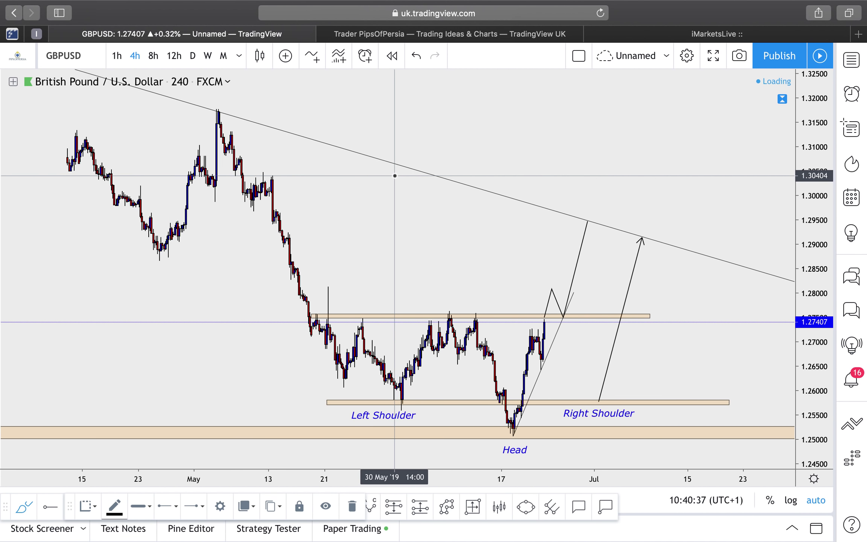
- Open the NZDCAD chart from the watchlist and set it to the weekly timeframe, focused on price since 2017
{"action": "scroll", "coordinate": [736, 150], "scroll_direction": "up", "scroll_amount": 2}
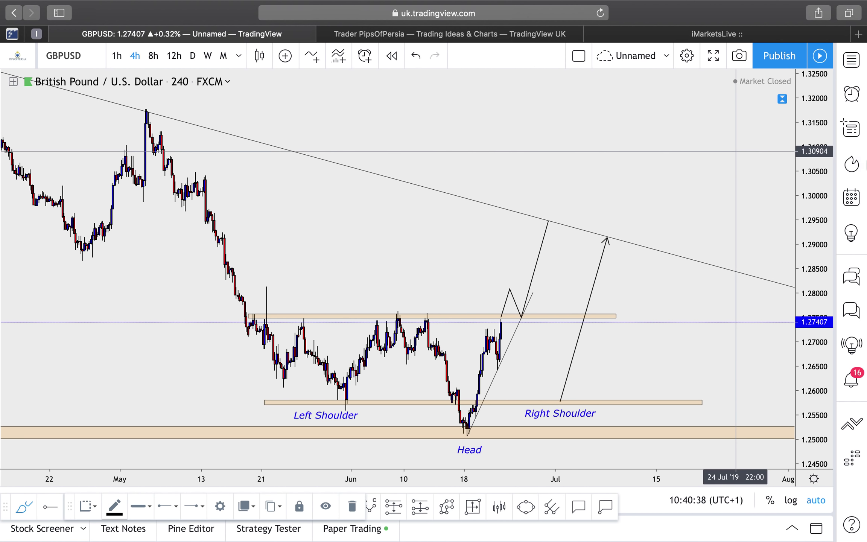
{"action": "left_click", "coordinate": [853, 59]}
{"action": "left_click", "coordinate": [738, 389]}
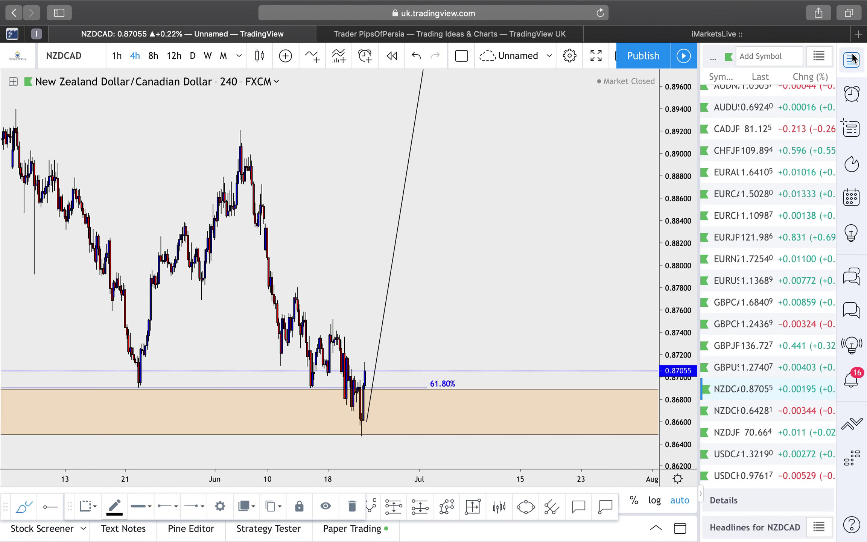
{"action": "left_click", "coordinate": [853, 59]}
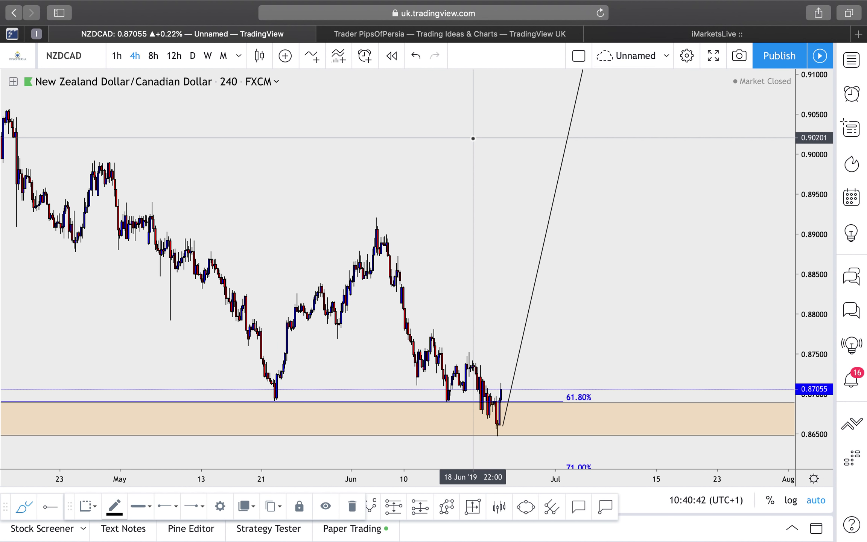
{"action": "left_click", "coordinate": [209, 57]}
{"action": "scroll", "coordinate": [463, 202], "scroll_direction": "up", "scroll_amount": 4}
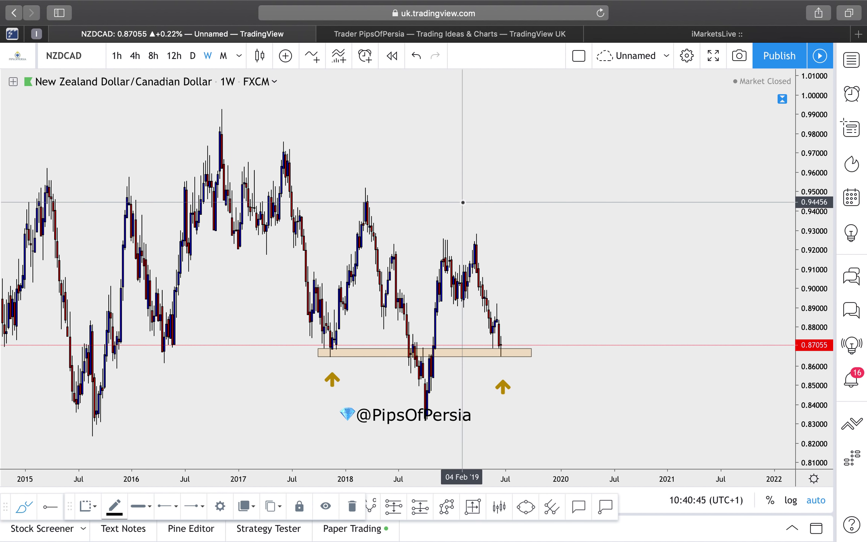
{"action": "scroll", "coordinate": [463, 202], "scroll_direction": "up", "scroll_amount": 4}
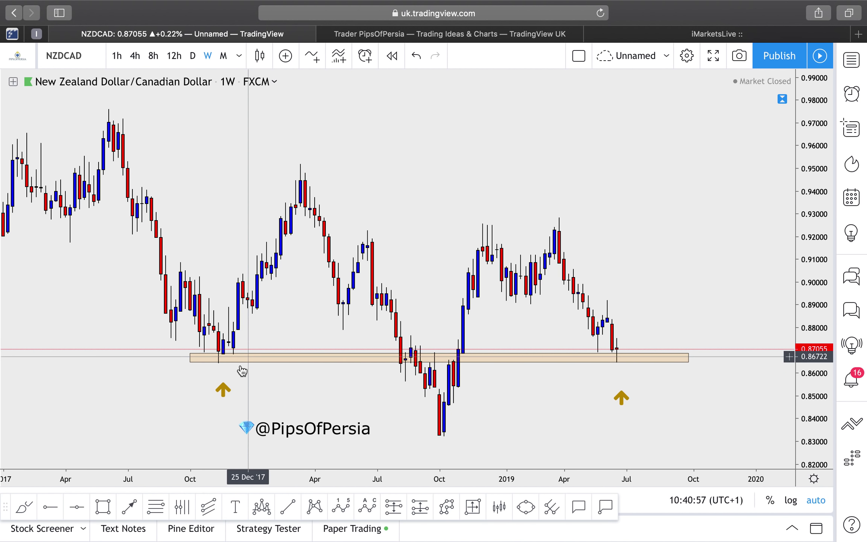
- Measure NZDCAD's weekly rise from the November 2017 low at the support zone to the March 2018 high
{"action": "left_click", "coordinate": [223, 362], "text": "shift"}
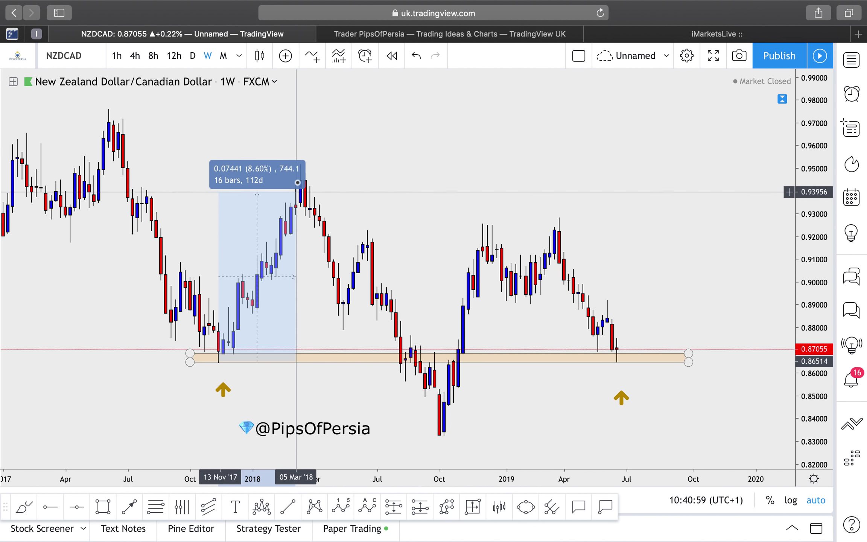
{"action": "left_click", "coordinate": [313, 171]}
{"action": "left_click", "coordinate": [410, 140]}
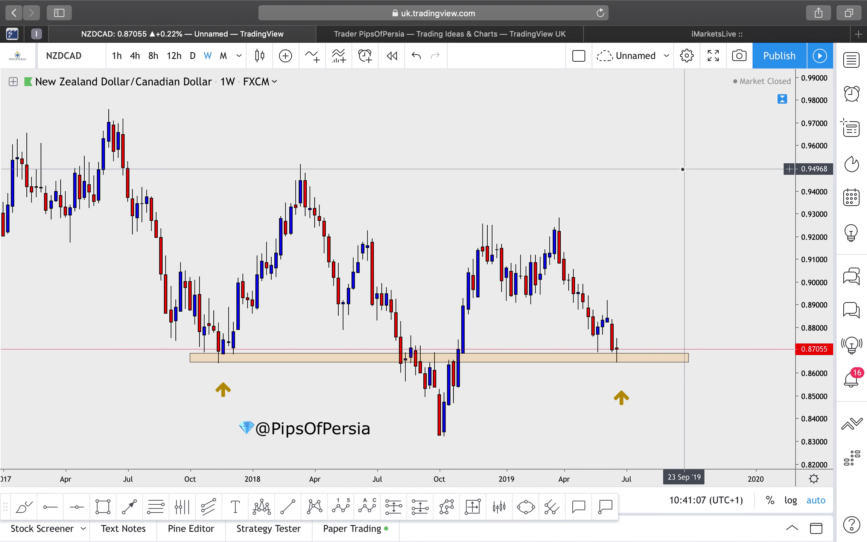
- Switch NZDCAD to the daily timeframe and restore the oscillator pane below price to compare recent lows
{"action": "left_click", "coordinate": [192, 57]}
{"action": "scroll", "coordinate": [401, 217], "scroll_direction": "down", "scroll_amount": 5}
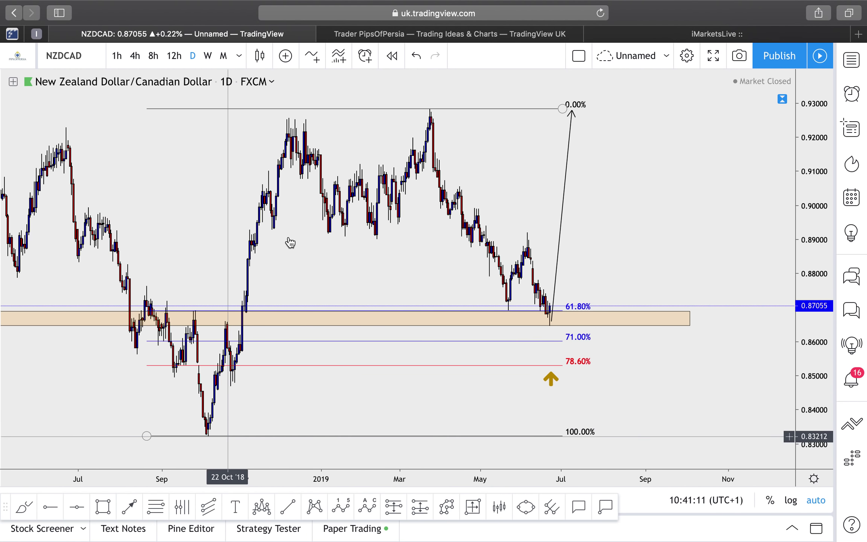
{"action": "scroll", "coordinate": [586, 218], "scroll_direction": "down", "scroll_amount": 1}
{"action": "scroll", "coordinate": [586, 217], "scroll_direction": "down", "scroll_amount": 4}
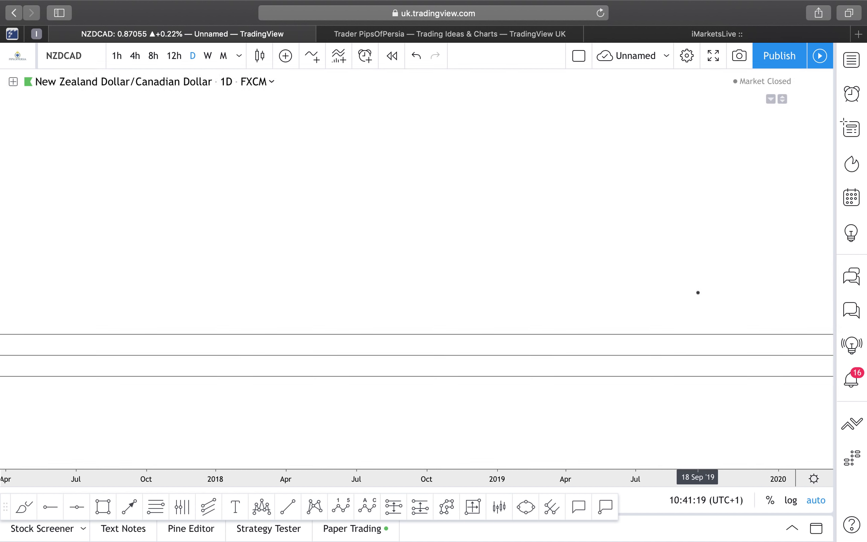
{"action": "scroll", "coordinate": [677, 213], "scroll_direction": "up", "scroll_amount": 5}
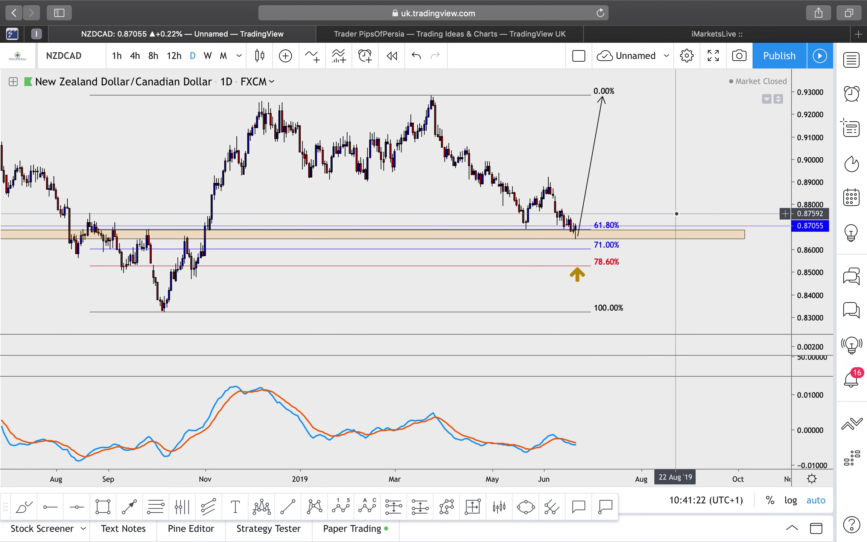
{"action": "scroll", "coordinate": [676, 214], "scroll_direction": "up", "scroll_amount": 2}
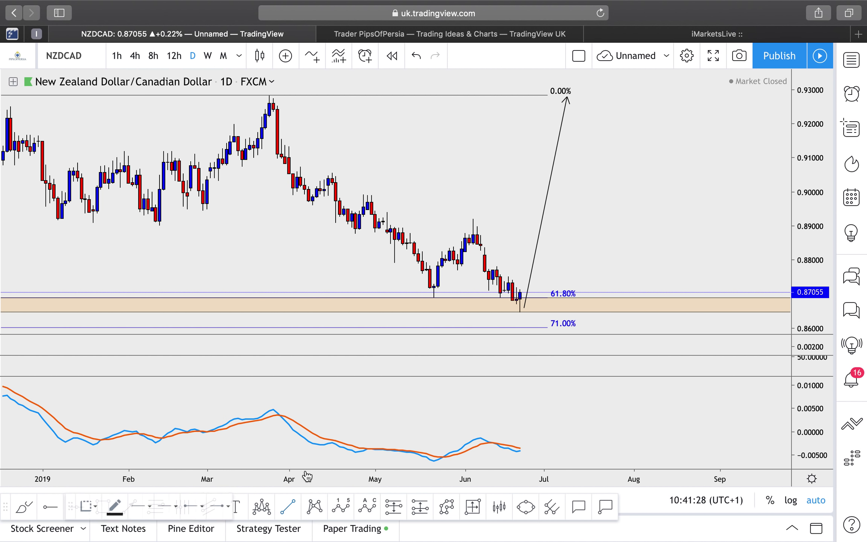
- Draw a thicker trend line joining NZDCAD's 22 May and 21 June 2019 price lows, from 0.86953 to 0.86516
{"action": "left_click", "coordinate": [290, 506]}
{"action": "left_click", "coordinate": [434, 296]}
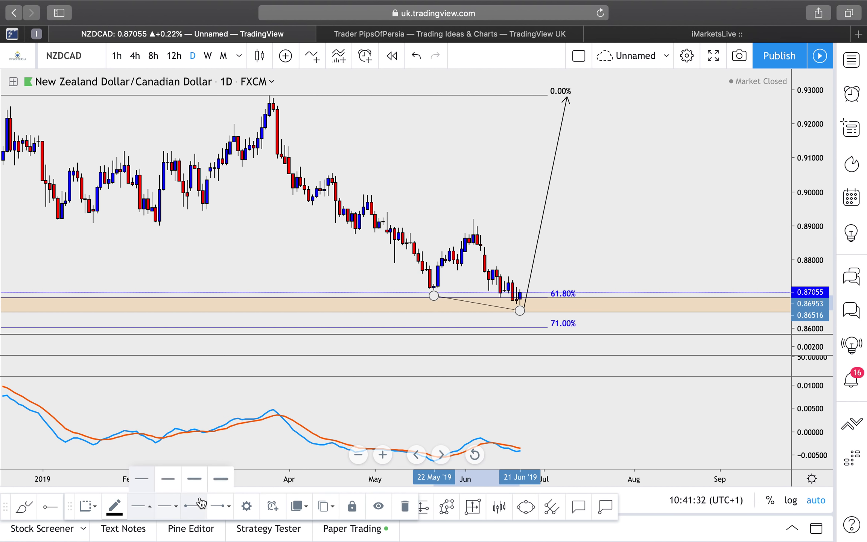
{"action": "left_click_drag", "start_coordinate": [72, 508], "coordinate": [53, 474]}
- Draw a matching trend line on the blue oscillator line from its May low to 21 June 2019, marking the divergence
{"action": "left_click", "coordinate": [286, 507]}
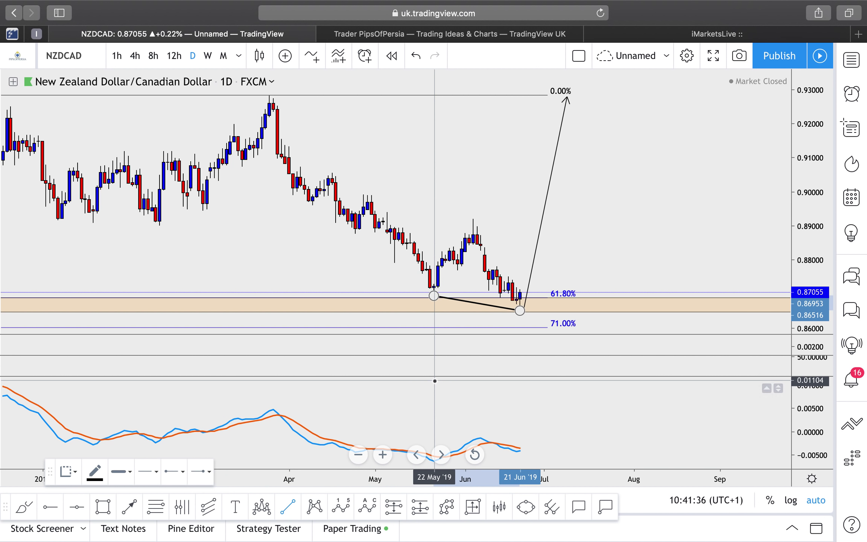
{"action": "scroll", "coordinate": [435, 381], "scroll_direction": "right", "scroll_amount": 10}
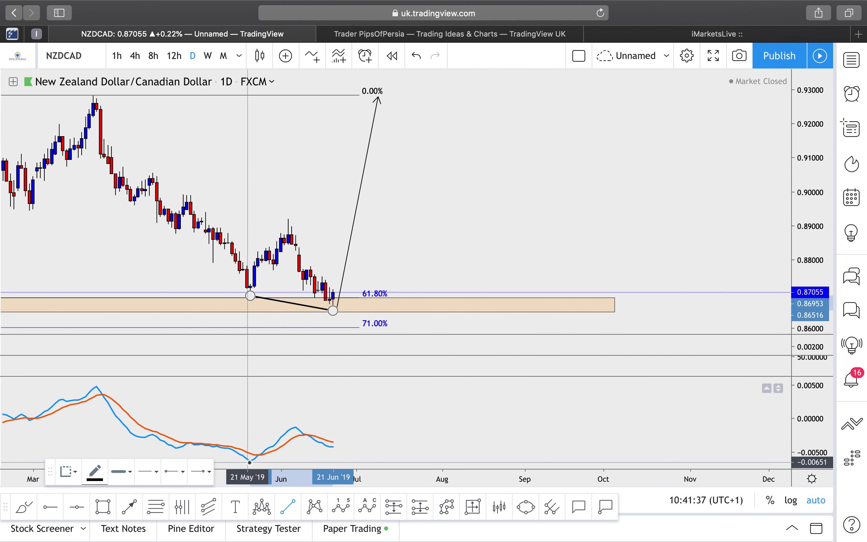
{"action": "left_click", "coordinate": [333, 448]}
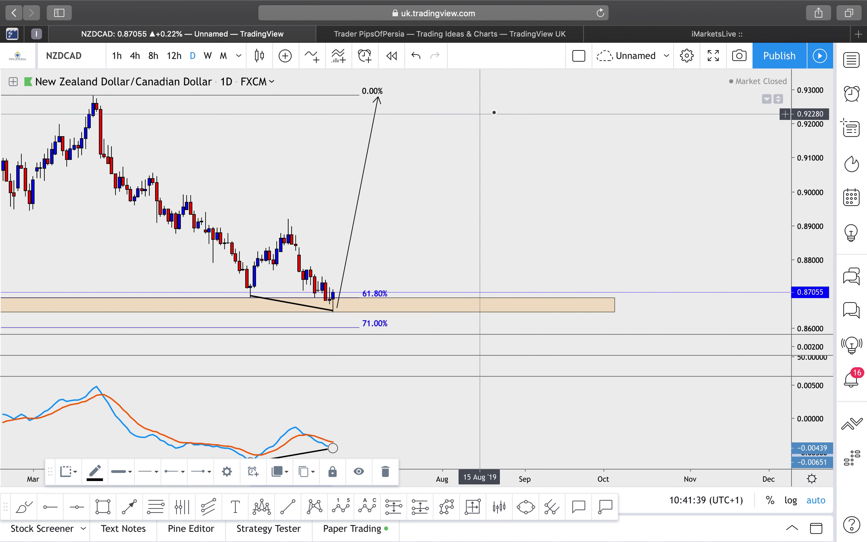
{"action": "left_click", "coordinate": [496, 112]}
- Maximize the NZDCAD price pane and review the latest daily candle at the support zone against the Fibonacci levels
{"action": "scroll", "coordinate": [523, 242], "scroll_direction": "down", "scroll_amount": 5}
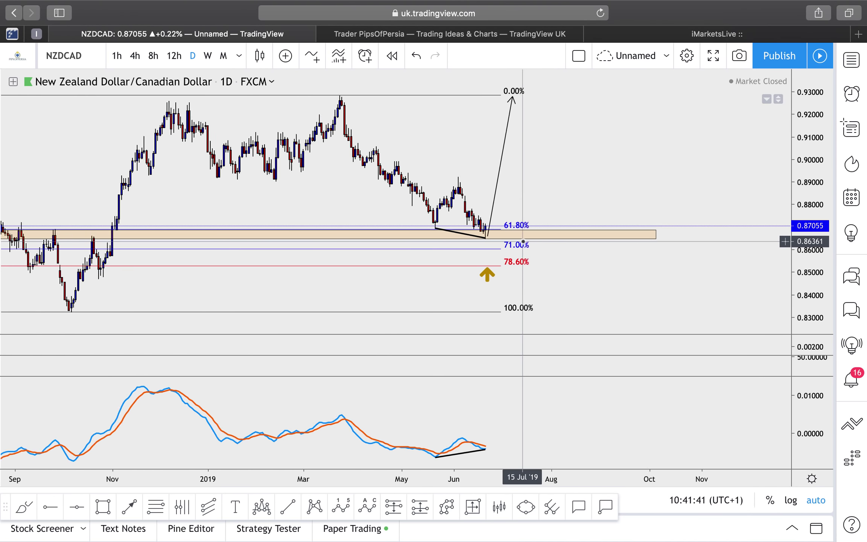
{"action": "scroll", "coordinate": [523, 241], "scroll_direction": "down", "scroll_amount": 4}
{"action": "scroll", "coordinate": [523, 241], "scroll_direction": "up", "scroll_amount": 4}
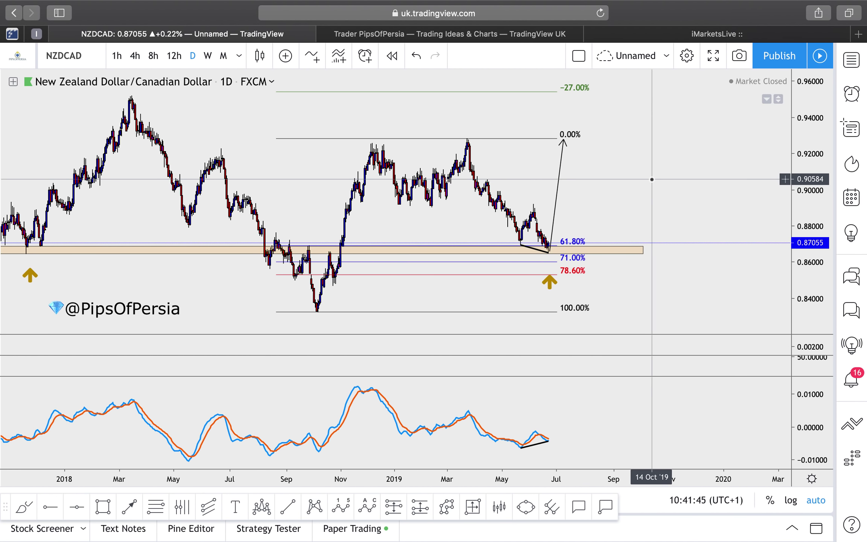
{"action": "scroll", "coordinate": [652, 179], "scroll_direction": "up", "scroll_amount": 8}
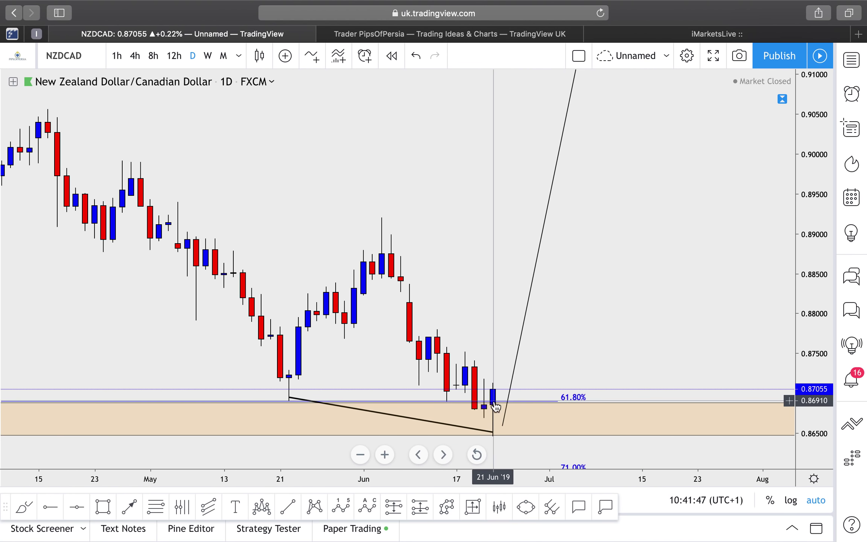
{"action": "scroll", "coordinate": [642, 281], "scroll_direction": "down", "scroll_amount": 8}
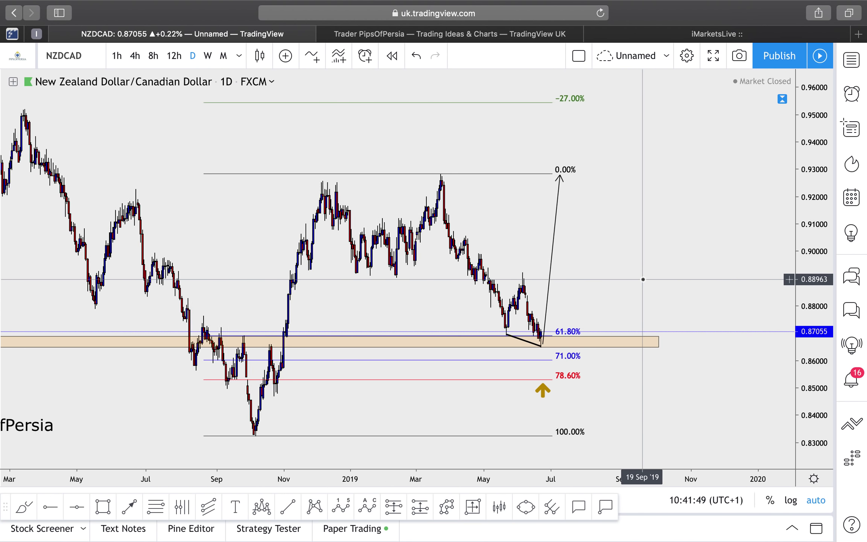
{"action": "scroll", "coordinate": [368, 369], "scroll_direction": "down", "scroll_amount": 8}
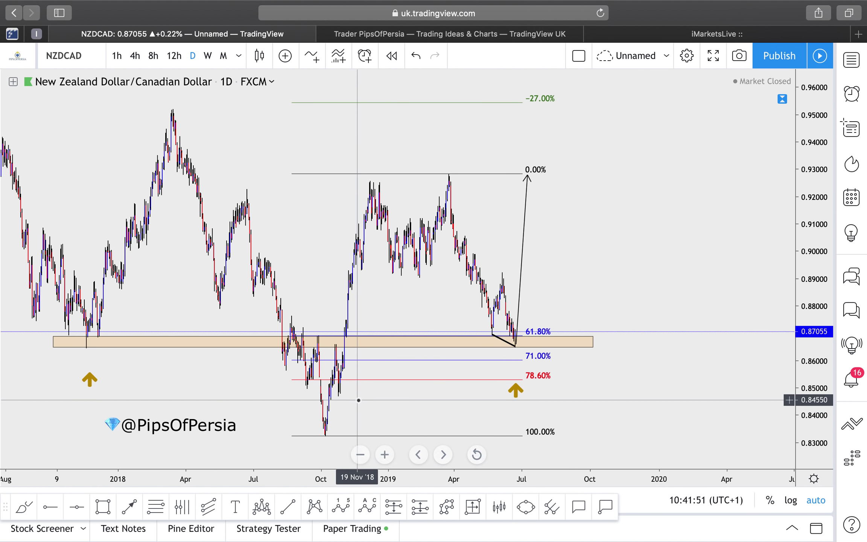
- Place a long position on NZDCAD with entry 0.87054, stop 0.86261 and target 0.95460 at the −27% Fibonacci extension
{"action": "left_click", "coordinate": [419, 508]}
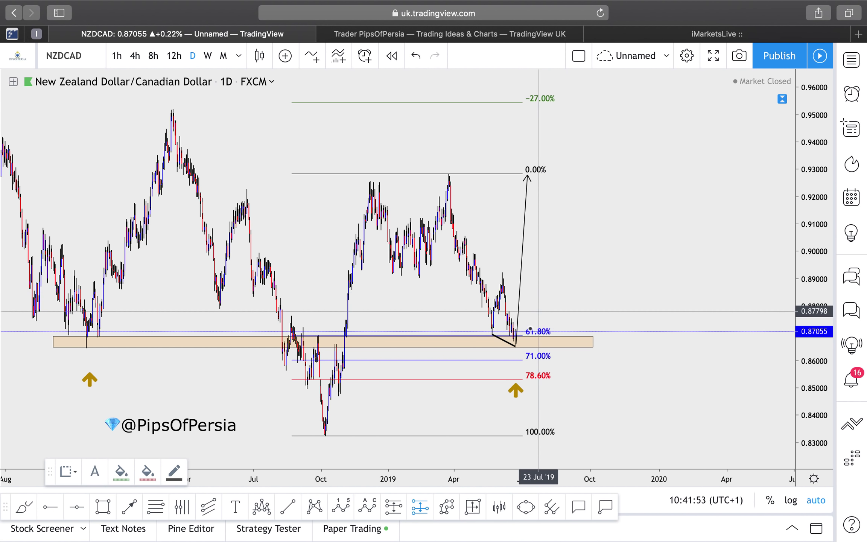
{"action": "left_click", "coordinate": [521, 331]}
{"action": "mouse_move", "coordinate": [521, 396]}
{"action": "left_mouse_down"}
{"action": "mouse_move", "coordinate": [520, 370]}
{"action": "mouse_move", "coordinate": [520, 411]}
{"action": "mouse_move", "coordinate": [518, 353]}
{"action": "left_mouse_up"}
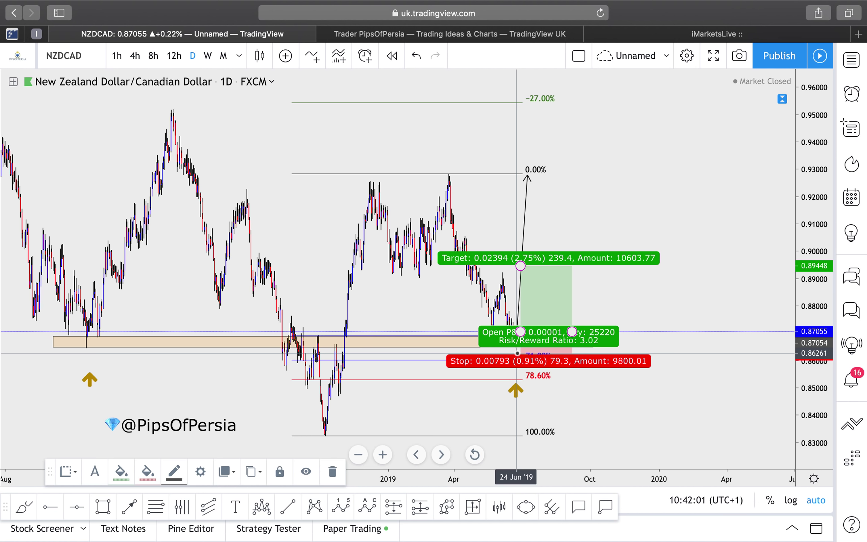
{"action": "left_click_drag", "start_coordinate": [520, 266], "coordinate": [511, 174]}
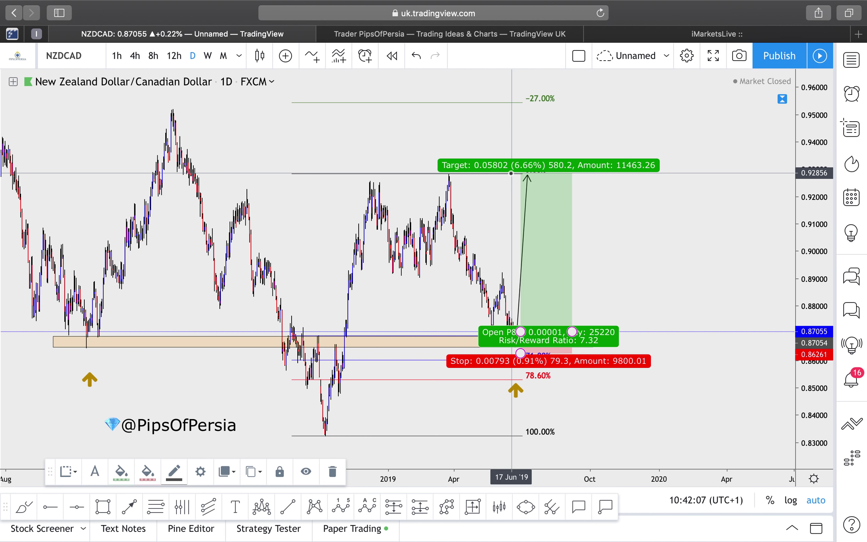
{"action": "left_click_drag", "start_coordinate": [514, 175], "coordinate": [515, 101]}
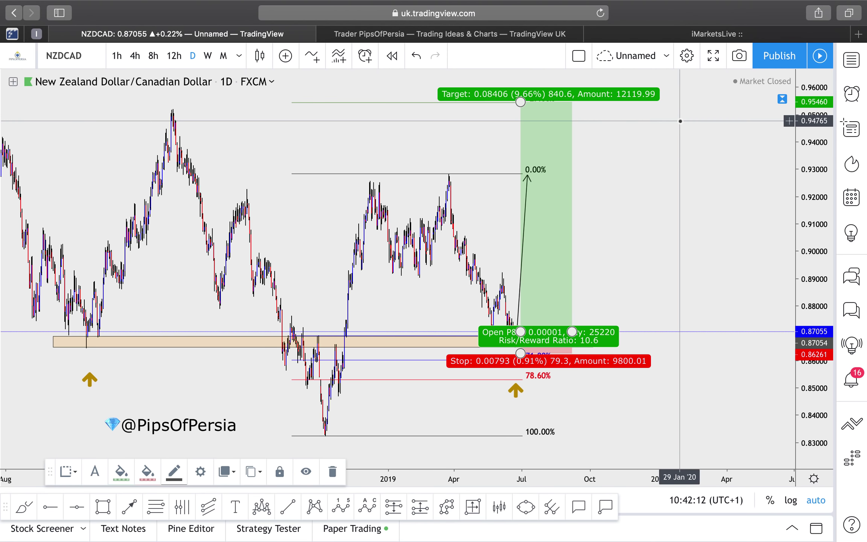
- Extend the NZDCAD long position to the start of 2020 and raise its target to 0.98755 at the −61.8% extension
{"action": "scroll", "coordinate": [680, 121], "scroll_direction": "down", "scroll_amount": 6}
{"action": "scroll", "coordinate": [680, 121], "scroll_direction": "down", "scroll_amount": 3}
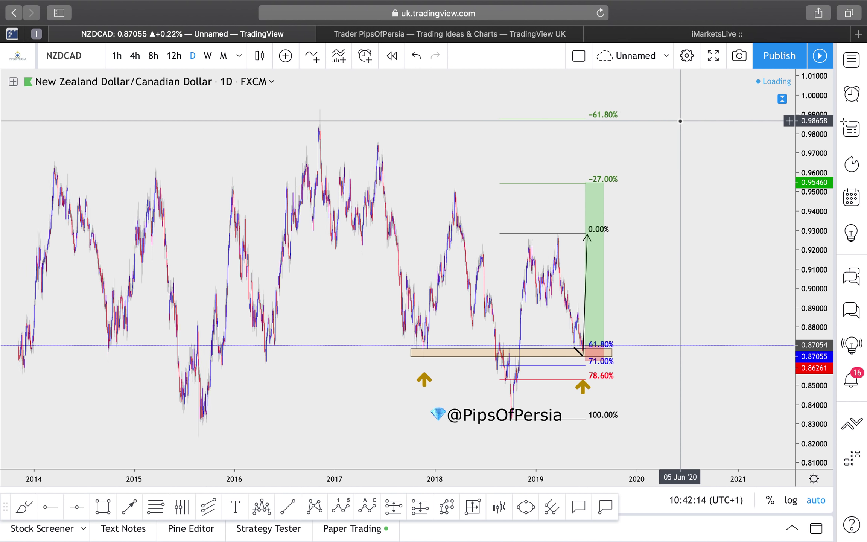
{"action": "scroll", "coordinate": [680, 121], "scroll_direction": "up", "scroll_amount": 8}
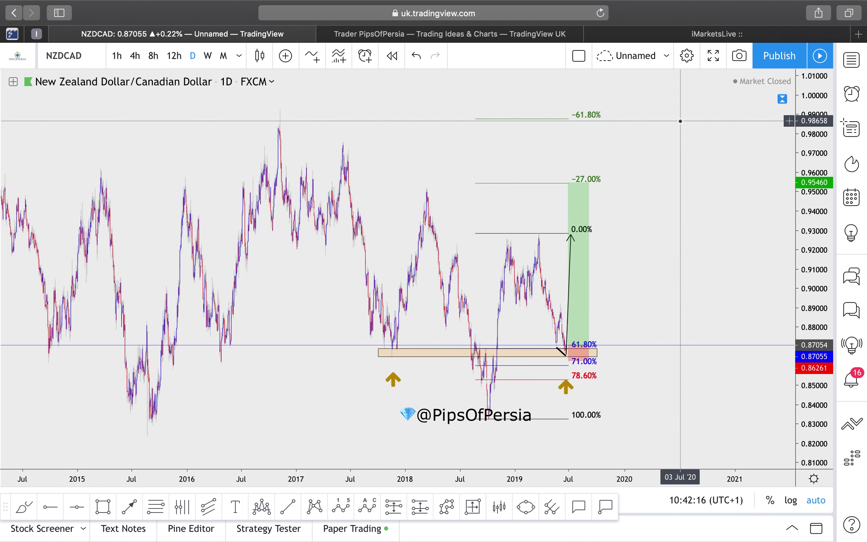
{"action": "scroll", "coordinate": [679, 121], "scroll_direction": "down", "scroll_amount": 4}
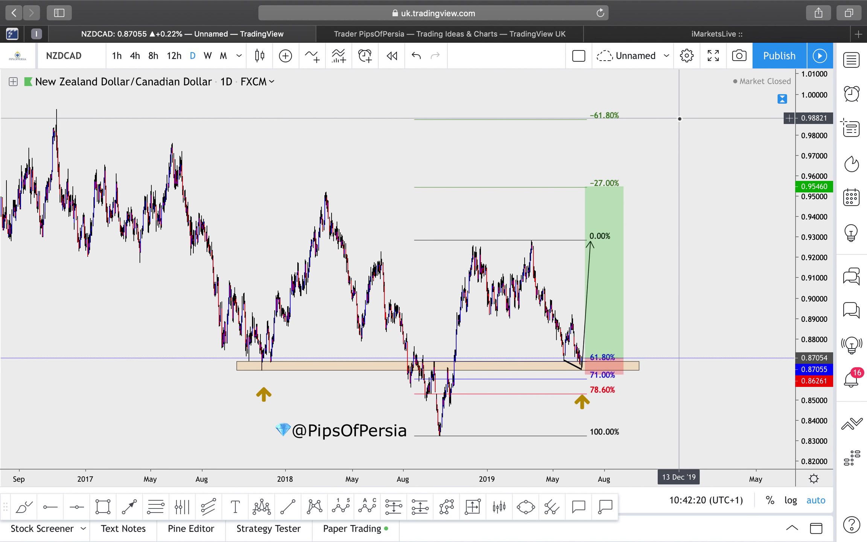
{"action": "left_click", "coordinate": [623, 358]}
{"action": "left_click_drag", "start_coordinate": [624, 358], "coordinate": [689, 358]}
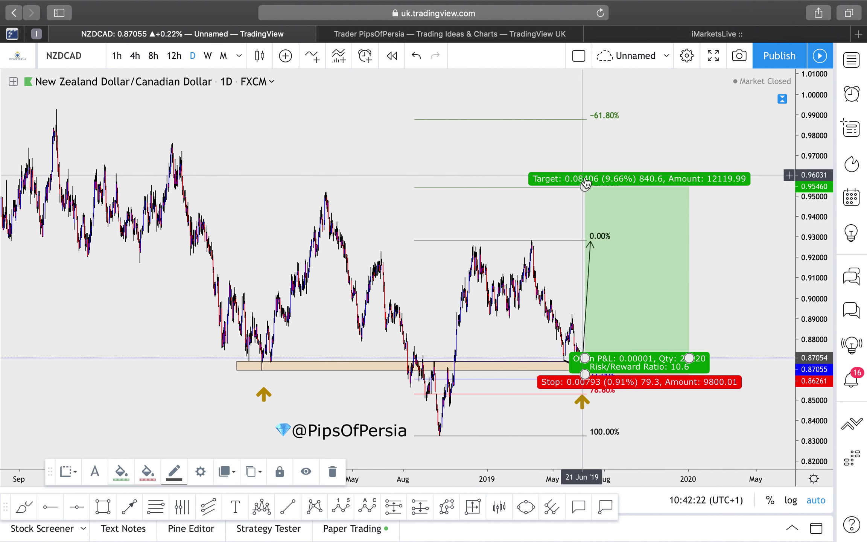
{"action": "left_click_drag", "start_coordinate": [585, 187], "coordinate": [568, 119]}
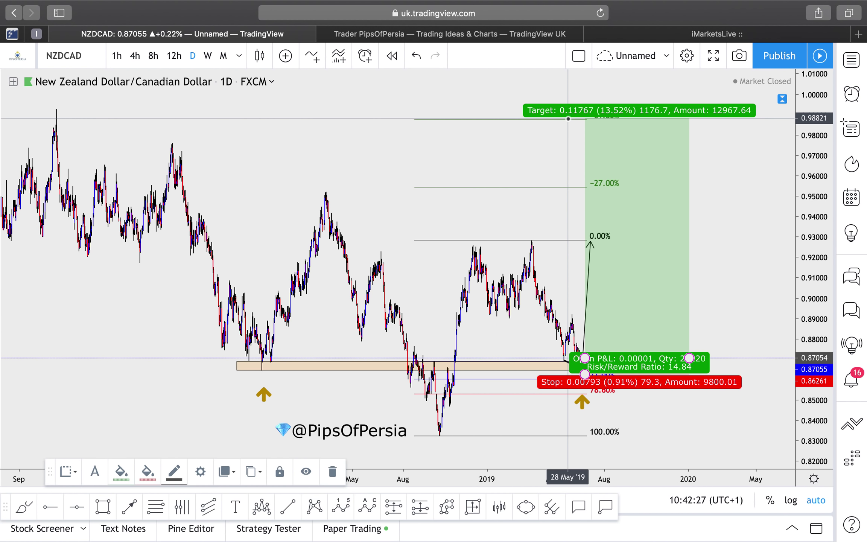
{"action": "left_click", "coordinate": [548, 141]}
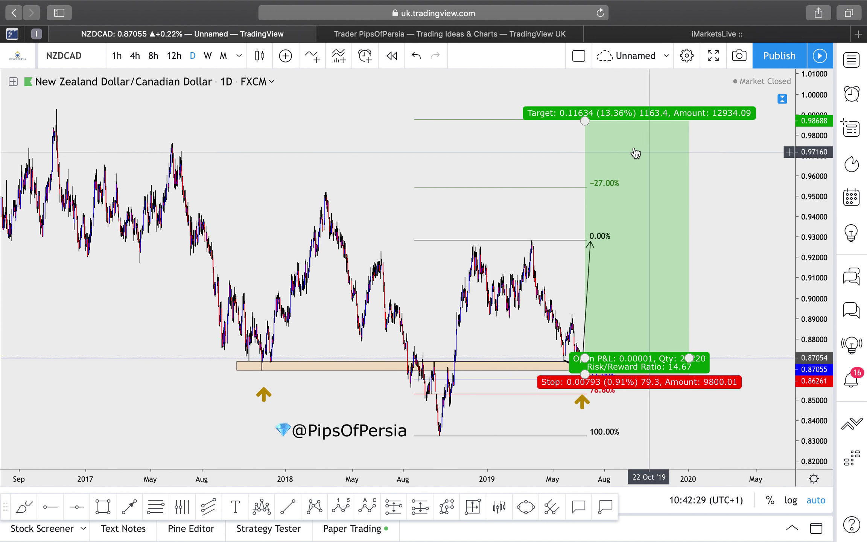
{"action": "left_click", "coordinate": [585, 124]}
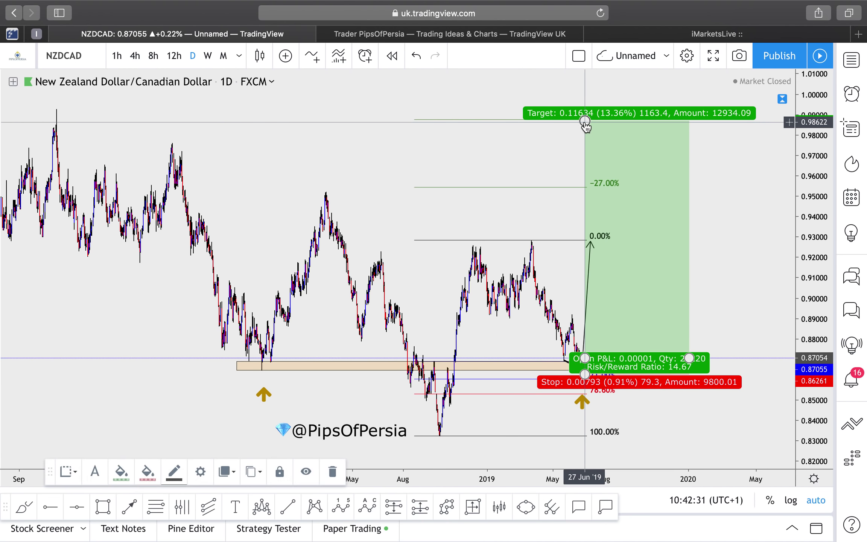
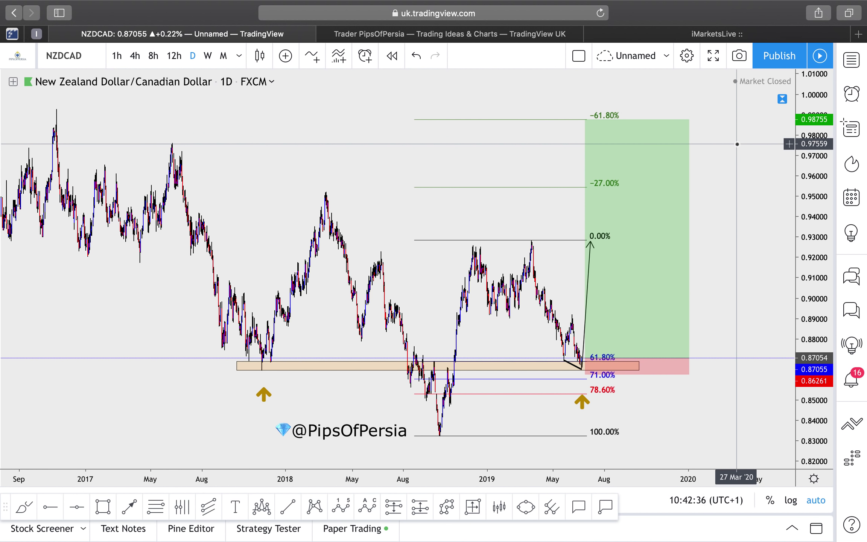
- Open the NZDCHF chart from the watchlist and set it to the weekly timeframe
{"action": "left_click", "coordinate": [853, 60]}
{"action": "left_click", "coordinate": [738, 410]}
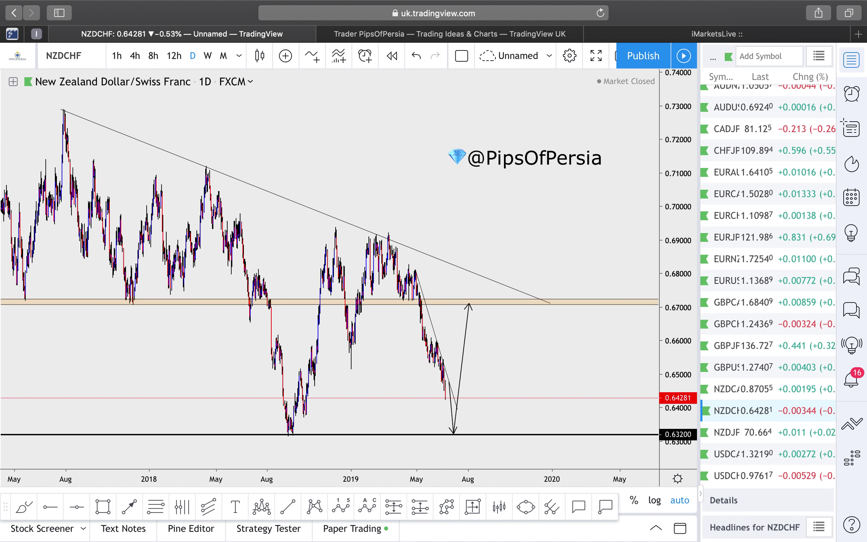
{"action": "left_click", "coordinate": [852, 60]}
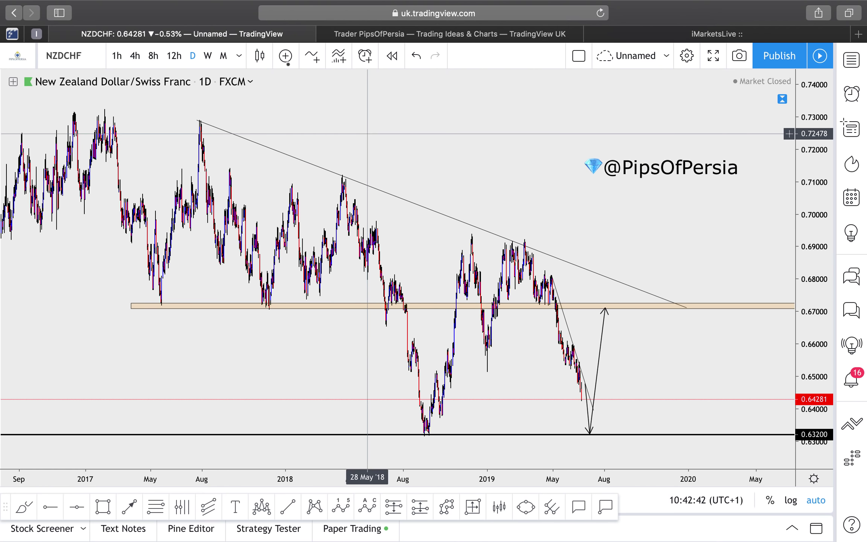
{"action": "left_click", "coordinate": [208, 56]}
{"action": "scroll", "coordinate": [430, 170], "scroll_direction": "up", "scroll_amount": 5}
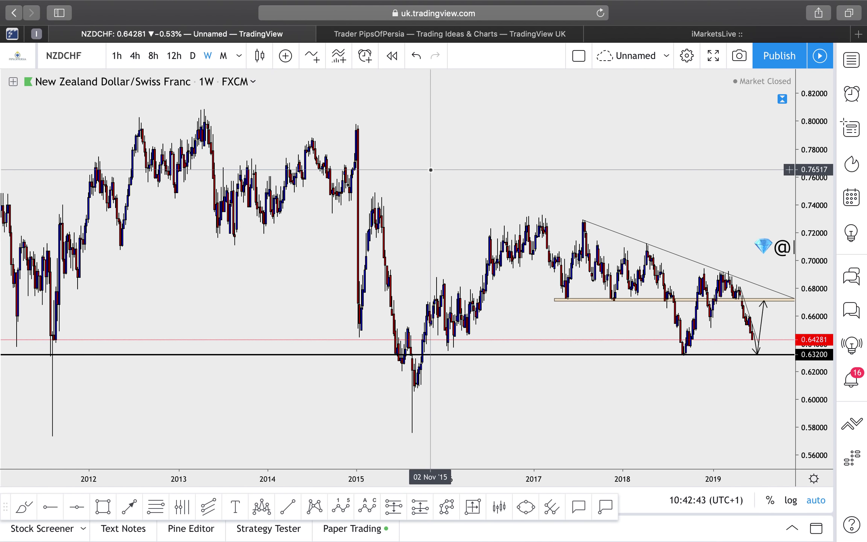
- Examine the weekly NZDCHF candles approaching the 0.63200 support line
{"action": "scroll", "coordinate": [431, 170], "scroll_direction": "up", "scroll_amount": 5}
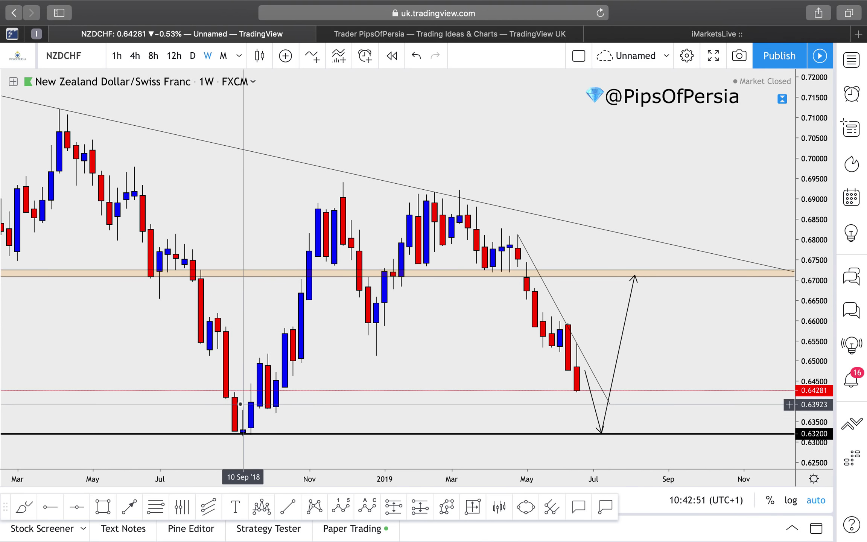
{"action": "scroll", "coordinate": [241, 404], "scroll_direction": "down", "scroll_amount": 10}
{"action": "scroll", "coordinate": [240, 404], "scroll_direction": "up", "scroll_amount": 10}
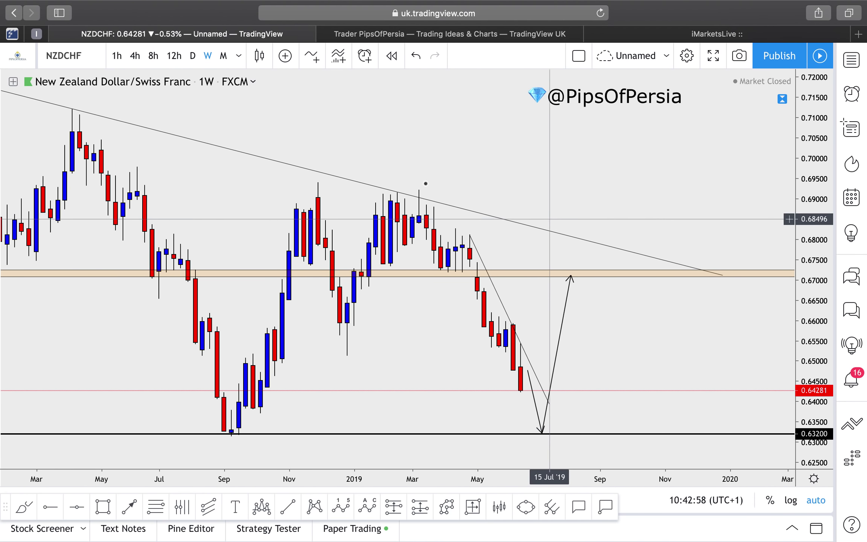
- Set NZDCHF to the daily timeframe and extend the steep descending trendline to 19 Jul '19 at about 0.63773
{"action": "left_click", "coordinate": [193, 56]}
{"action": "scroll", "coordinate": [451, 359], "scroll_direction": "down", "scroll_amount": 5}
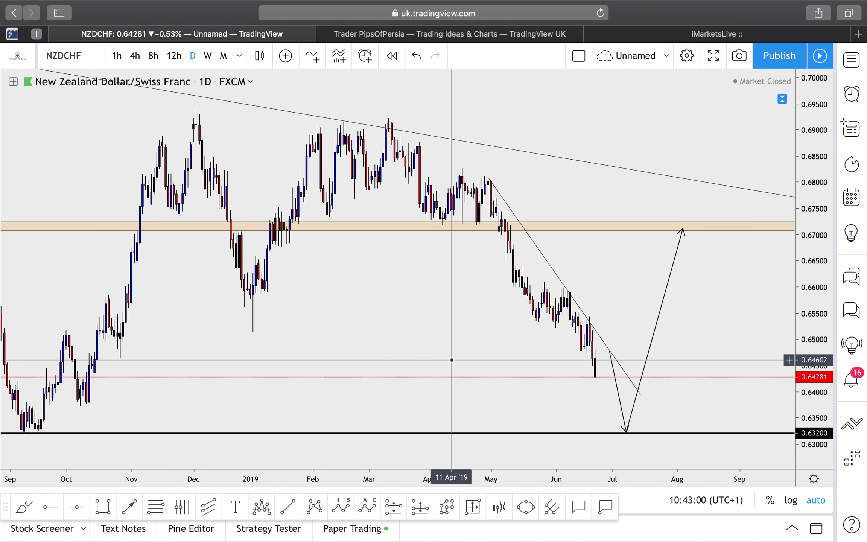
{"action": "scroll", "coordinate": [451, 360], "scroll_direction": "up", "scroll_amount": 2}
{"action": "scroll", "coordinate": [451, 360], "scroll_direction": "up", "scroll_amount": 5}
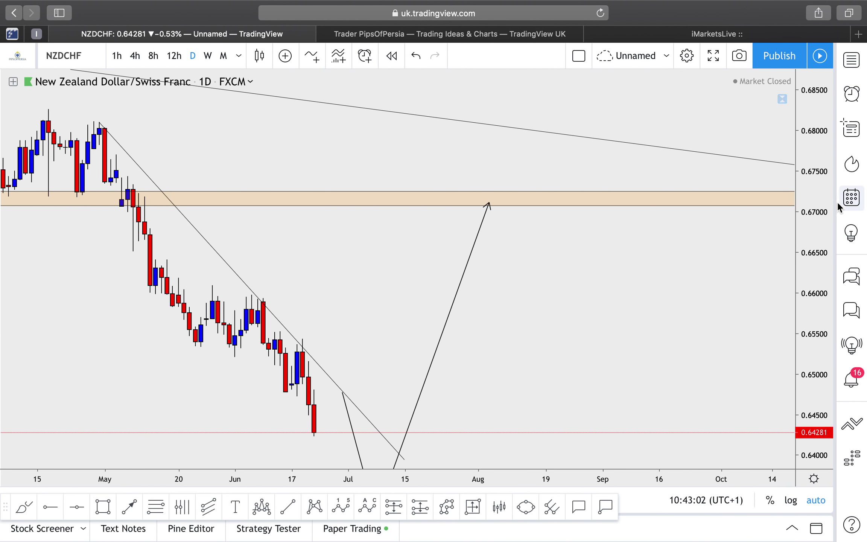
{"action": "left_click_drag", "start_coordinate": [689, 305], "coordinate": [746, 284]}
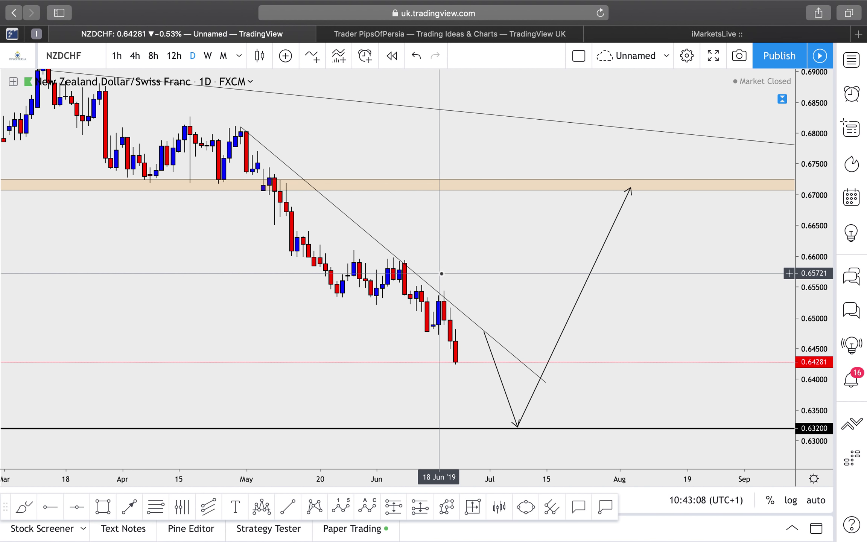
{"action": "left_click_drag", "start_coordinate": [545, 382], "coordinate": [563, 387]}
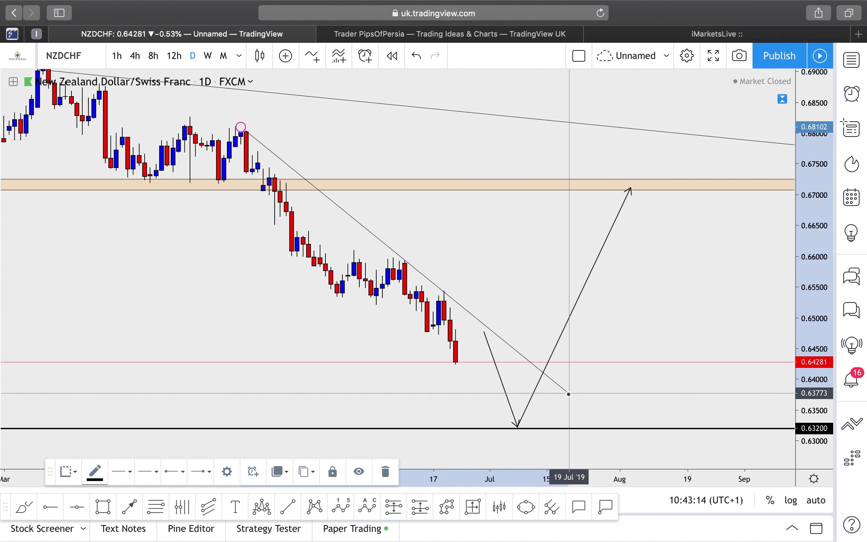
- Raise the start of the downward arrow onto the trendline and shift the upward arrow slightly later and lower
{"action": "left_click", "coordinate": [484, 332]}
{"action": "left_click", "coordinate": [520, 282]}
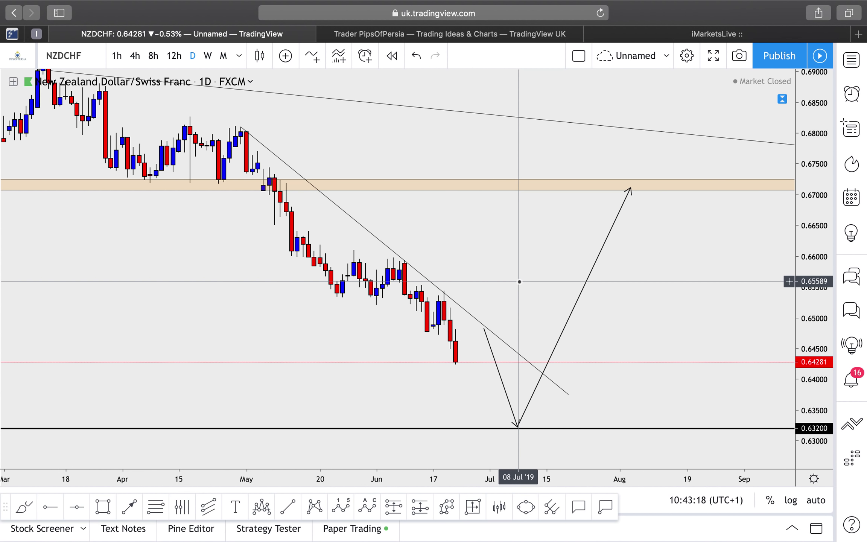
{"action": "left_click", "coordinate": [529, 407]}
{"action": "left_click_drag", "start_coordinate": [529, 408], "coordinate": [534, 411]}
{"action": "left_click", "coordinate": [614, 319]}
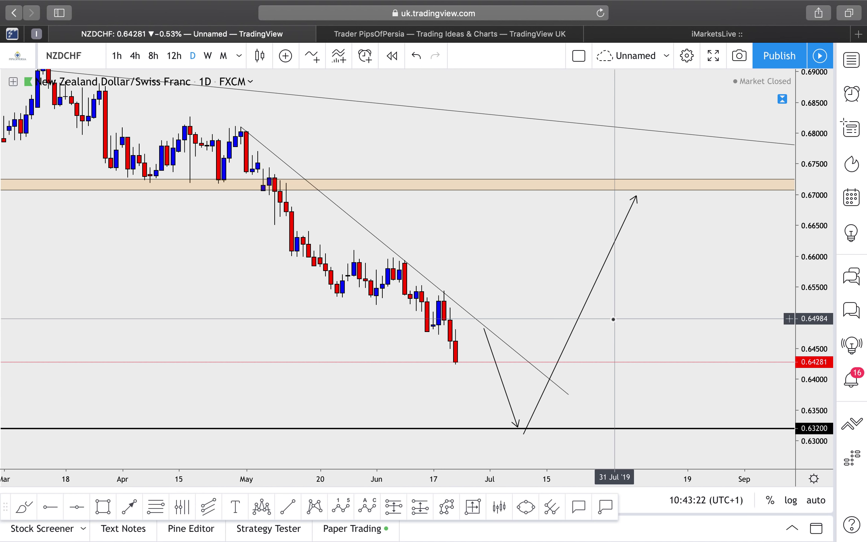
- Restore automatic price scaling to review the daily NZDCHF projection, and open the NZDJPY chart from the watchlist
{"action": "scroll", "coordinate": [657, 261], "scroll_direction": "down", "scroll_amount": 3}
{"action": "scroll", "coordinate": [658, 260], "scroll_direction": "down", "scroll_amount": 3}
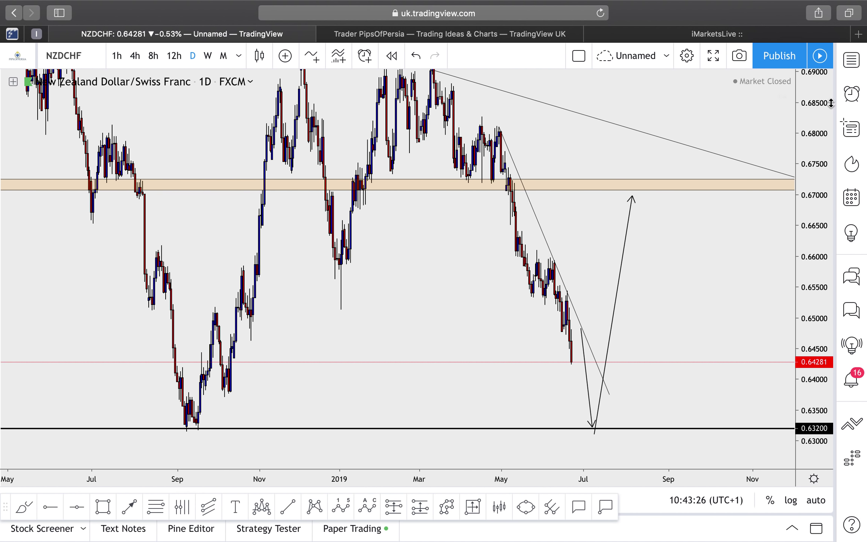
{"action": "double_click", "coordinate": [831, 103]}
{"action": "scroll", "coordinate": [624, 150], "scroll_direction": "up", "scroll_amount": 4}
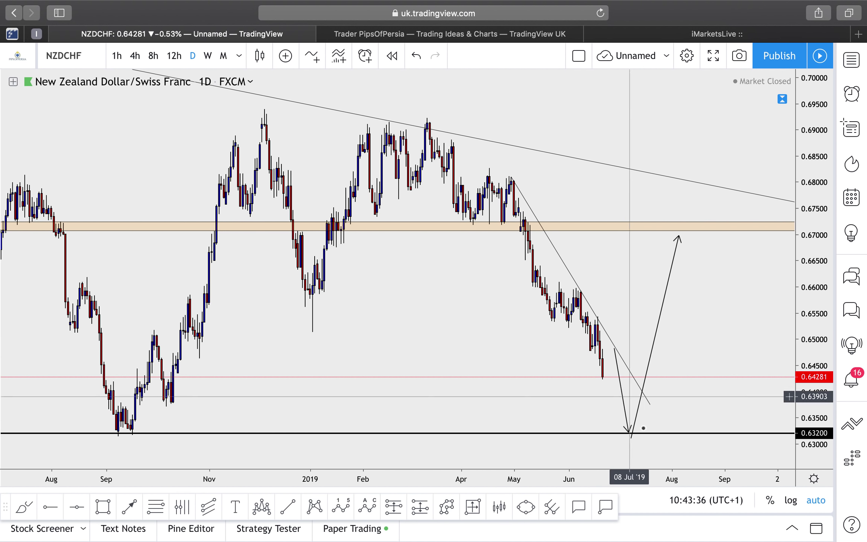
{"action": "left_click", "coordinate": [854, 56]}
{"action": "key", "text": "Down"}
{"action": "key", "text": "Down"}
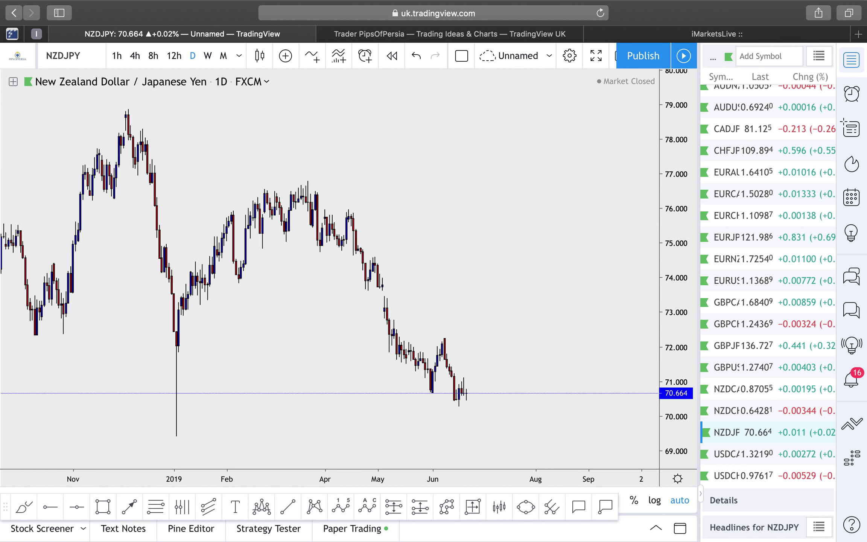
{"action": "key", "text": "Up"}
{"action": "left_click", "coordinate": [852, 56]}
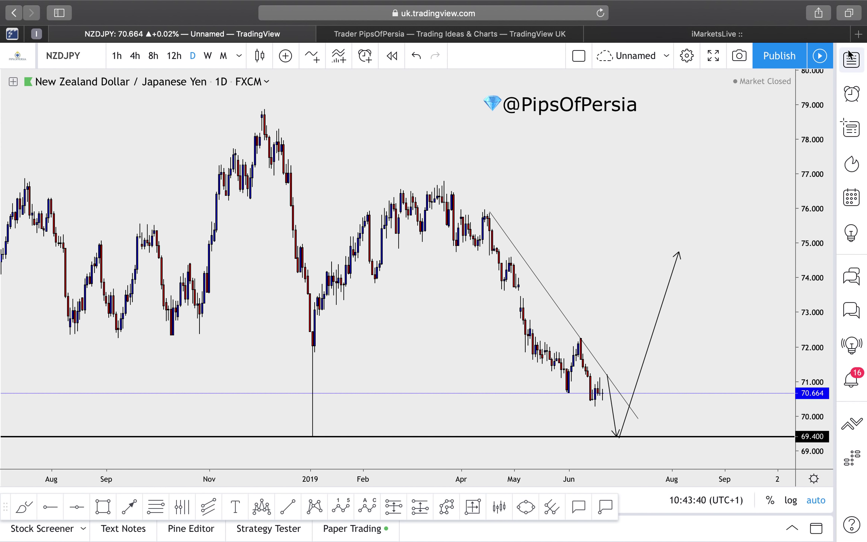
- Review NZDJPY's past reactions at the 69.400 support line on the daily and weekly timeframes
{"action": "scroll", "coordinate": [607, 215], "scroll_direction": "down", "scroll_amount": 3}
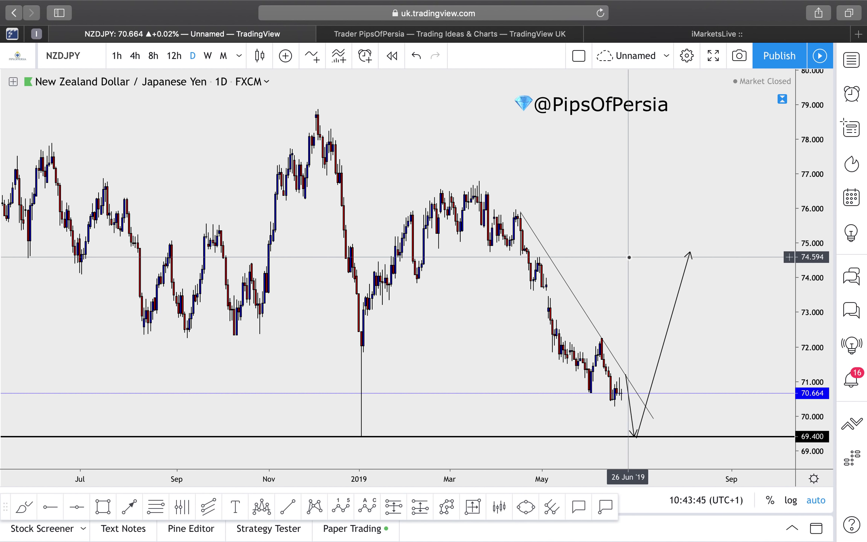
{"action": "scroll", "coordinate": [629, 258], "scroll_direction": "down", "scroll_amount": 5}
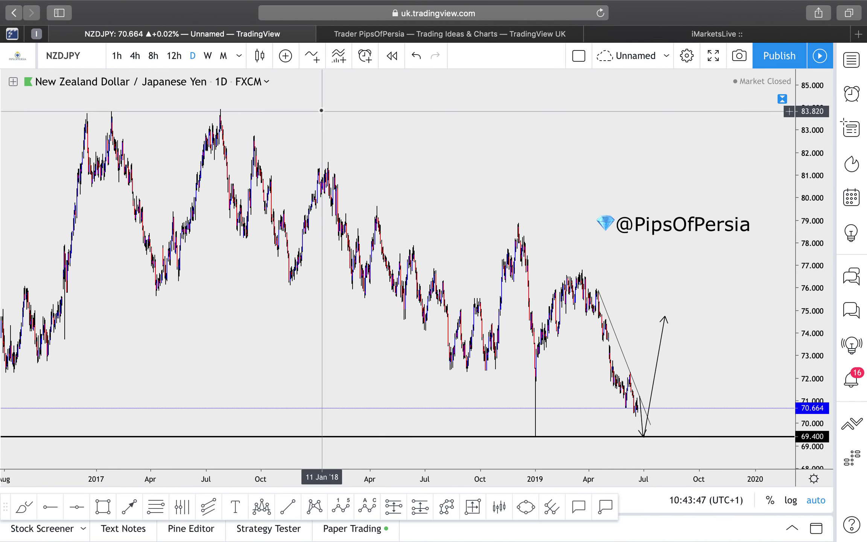
{"action": "scroll", "coordinate": [445, 171], "scroll_direction": "up", "scroll_amount": 5}
{"action": "left_click", "coordinate": [208, 56]}
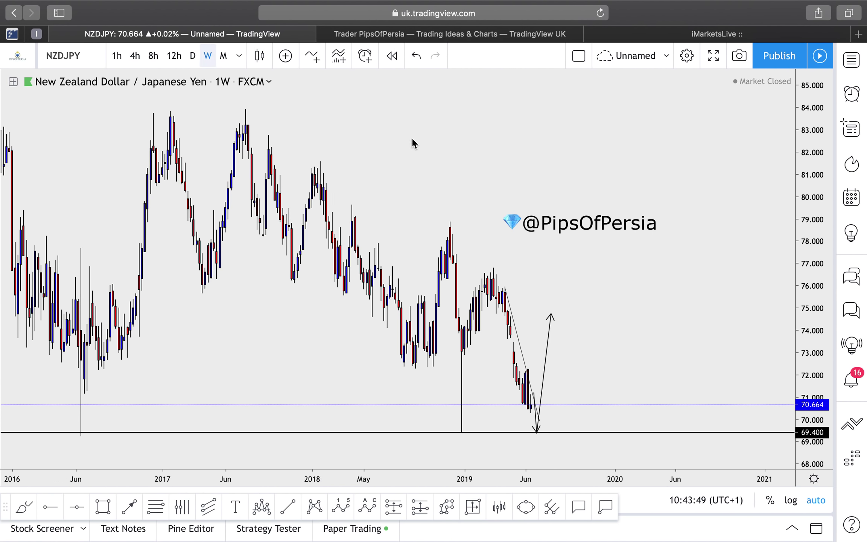
{"action": "scroll", "coordinate": [475, 196], "scroll_direction": "down", "scroll_amount": 2}
{"action": "scroll", "coordinate": [476, 196], "scroll_direction": "down", "scroll_amount": 4}
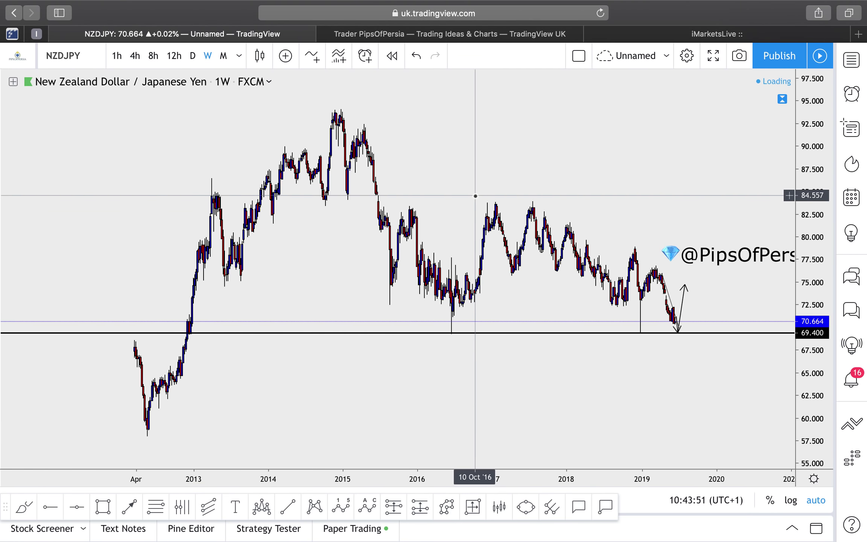
{"action": "scroll", "coordinate": [476, 196], "scroll_direction": "up", "scroll_amount": 5}
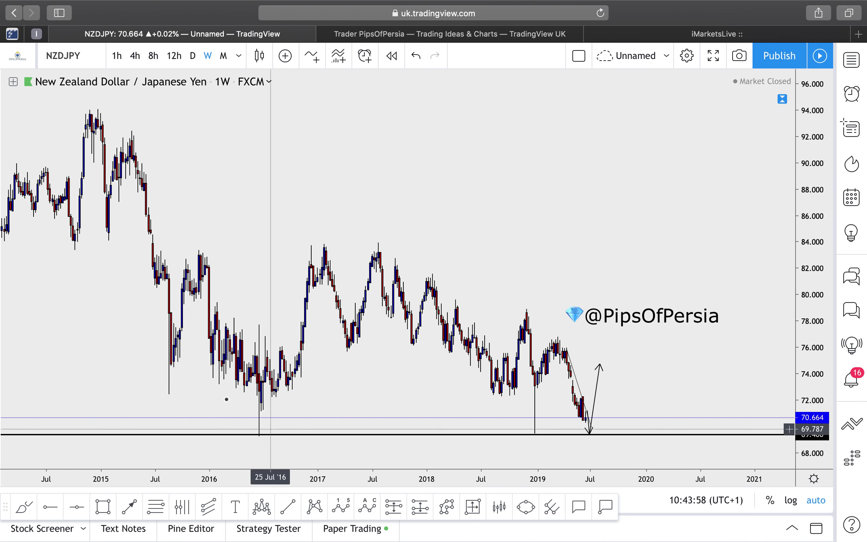
- Examine the weekly NZDJPY history back to 2002 around the 69.400 level and compare it with recent candles
{"action": "scroll", "coordinate": [225, 400], "scroll_direction": "left", "scroll_amount": 10}
{"action": "scroll", "coordinate": [222, 399], "scroll_direction": "left", "scroll_amount": 10}
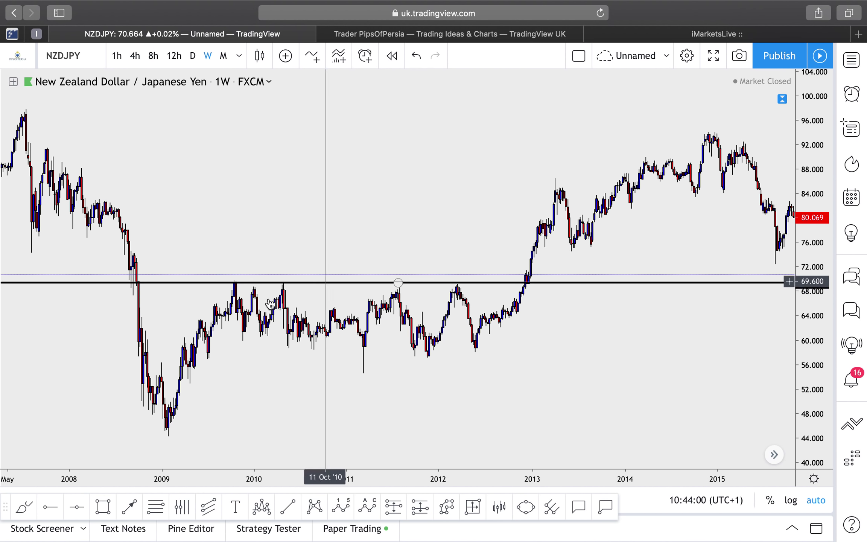
{"action": "scroll", "coordinate": [395, 244], "scroll_direction": "down", "scroll_amount": 5}
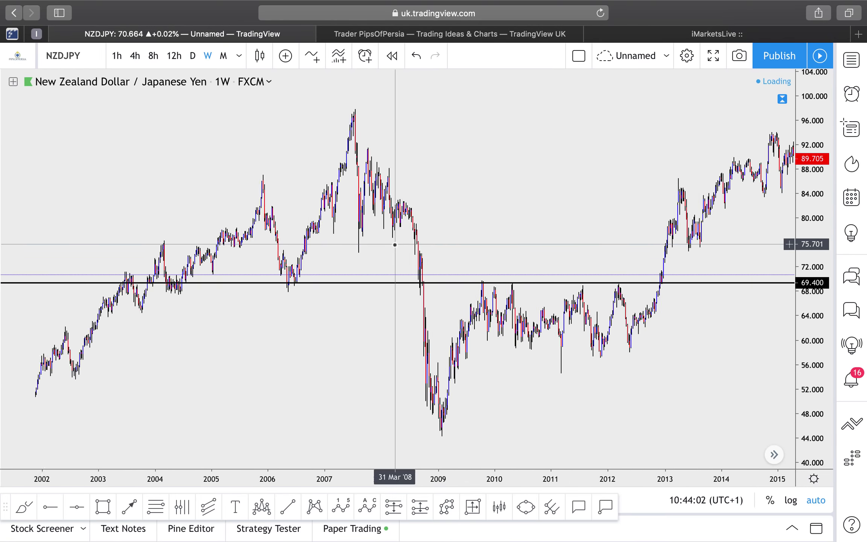
{"action": "scroll", "coordinate": [547, 228], "scroll_direction": "right", "scroll_amount": 10}
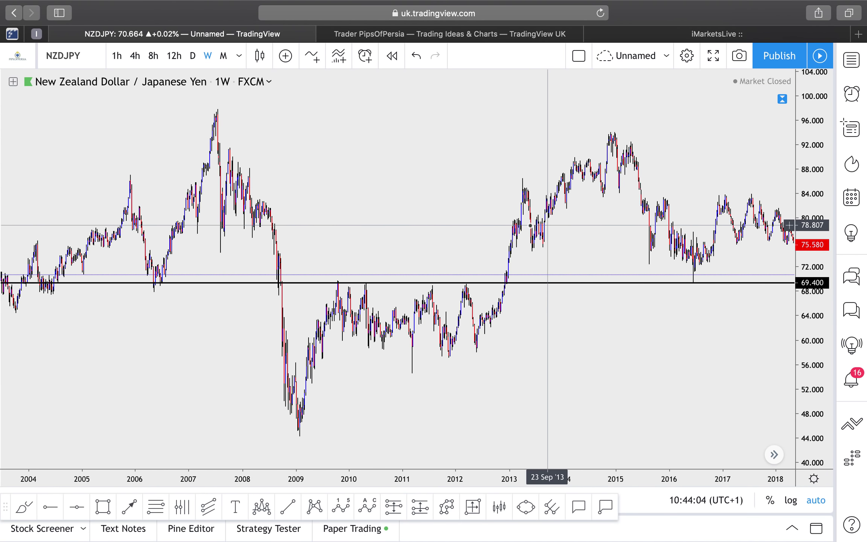
{"action": "scroll", "coordinate": [531, 231], "scroll_direction": "up", "scroll_amount": 10}
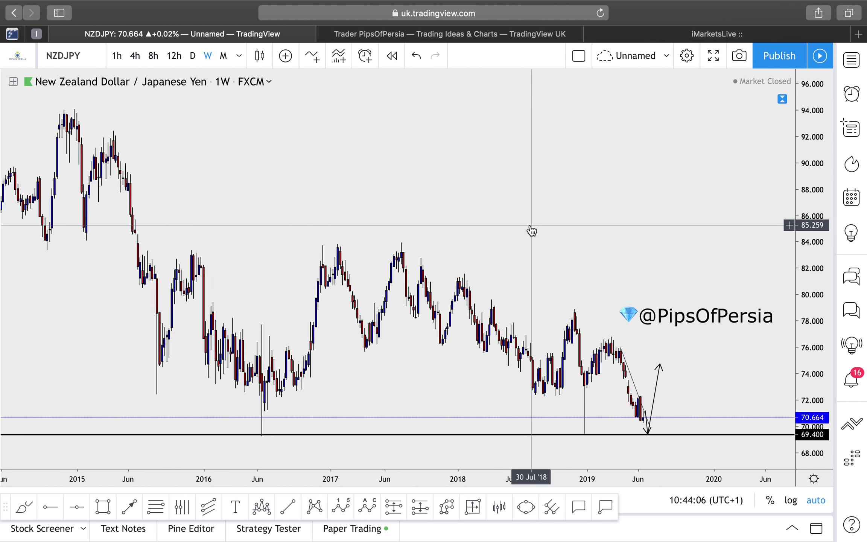
{"action": "scroll", "coordinate": [530, 229], "scroll_direction": "up", "scroll_amount": 3}
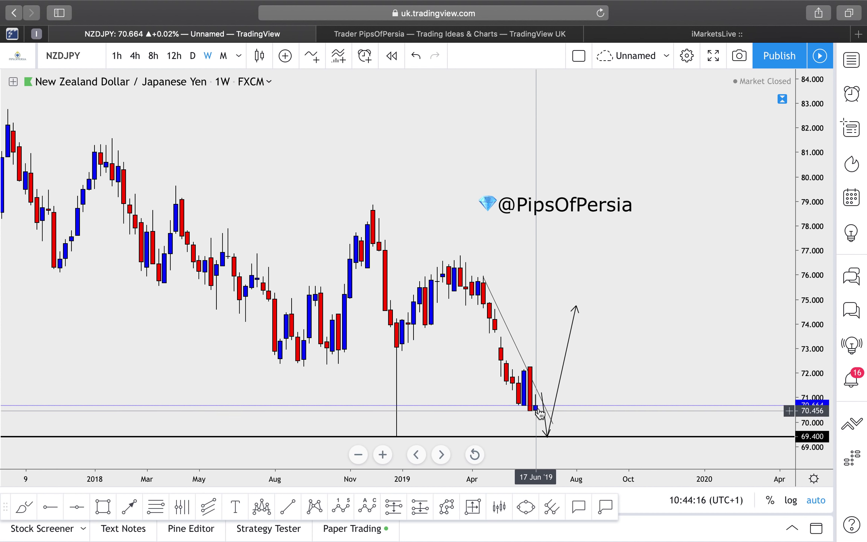
- Set NZDJPY back to the daily timeframe and review the descending trendline and projected bounce from 69.400
{"action": "left_click", "coordinate": [191, 56]}
{"action": "scroll", "coordinate": [566, 309], "scroll_direction": "down", "scroll_amount": 5}
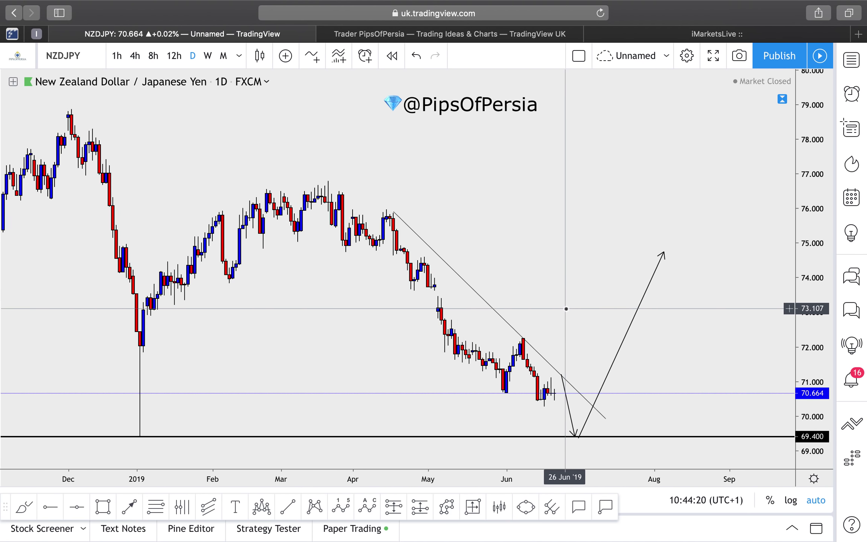
{"action": "scroll", "coordinate": [566, 308], "scroll_direction": "down", "scroll_amount": 5}
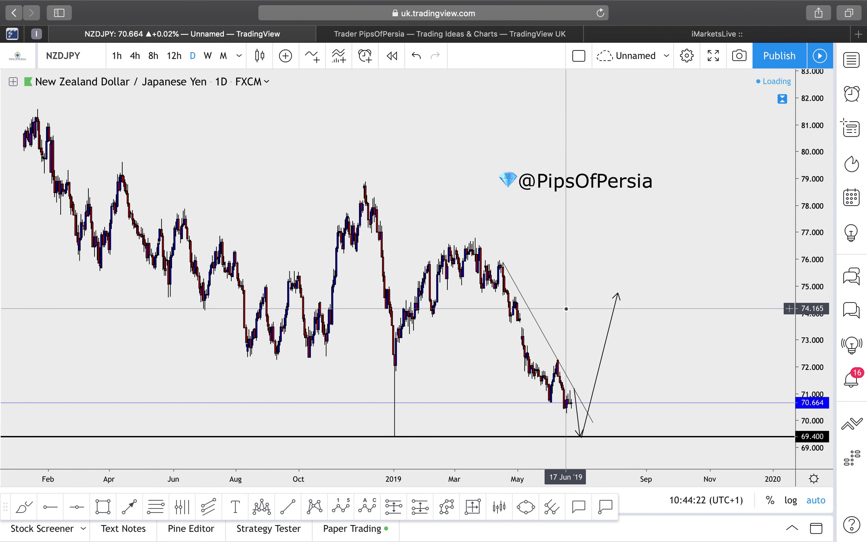
{"action": "scroll", "coordinate": [614, 415], "scroll_direction": "up", "scroll_amount": 5}
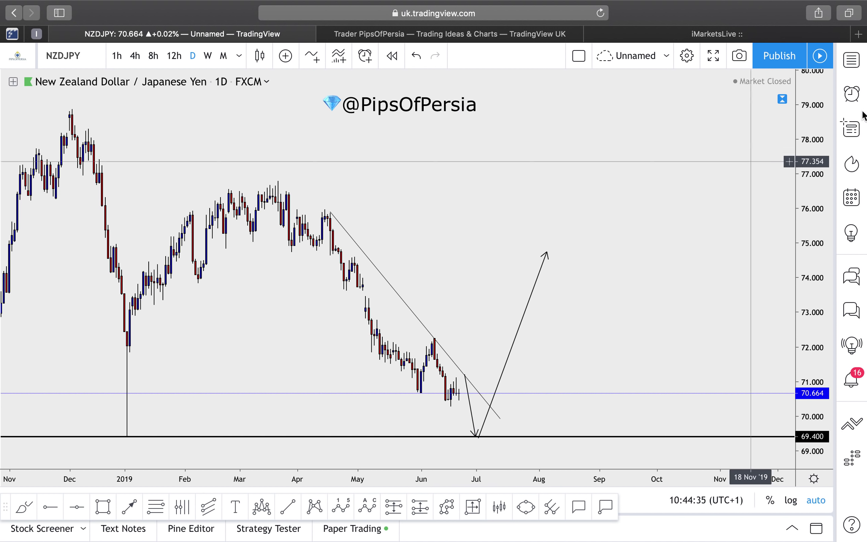
- Open the USDCAD chart from the watchlist and review its latest candles and trendlines on the weekly timeframe
{"action": "left_click", "coordinate": [852, 60]}
{"action": "key", "text": "Down"}
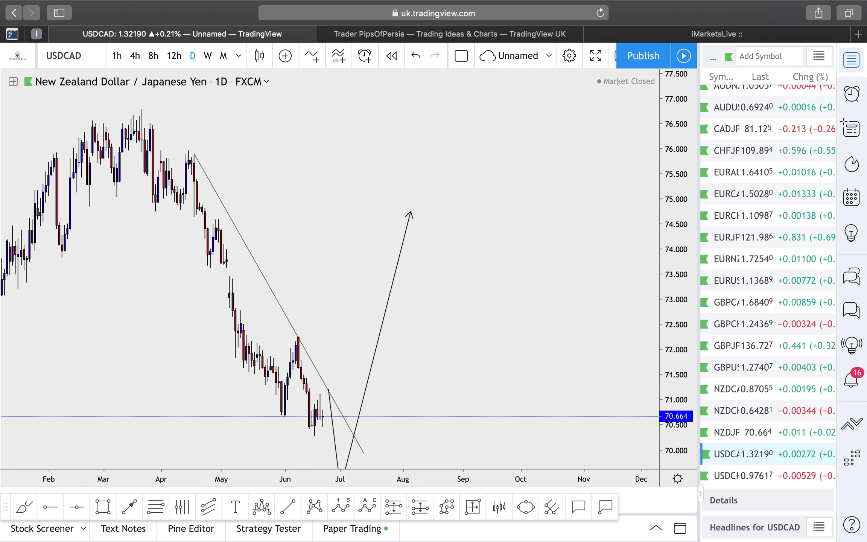
{"action": "left_click", "coordinate": [853, 60]}
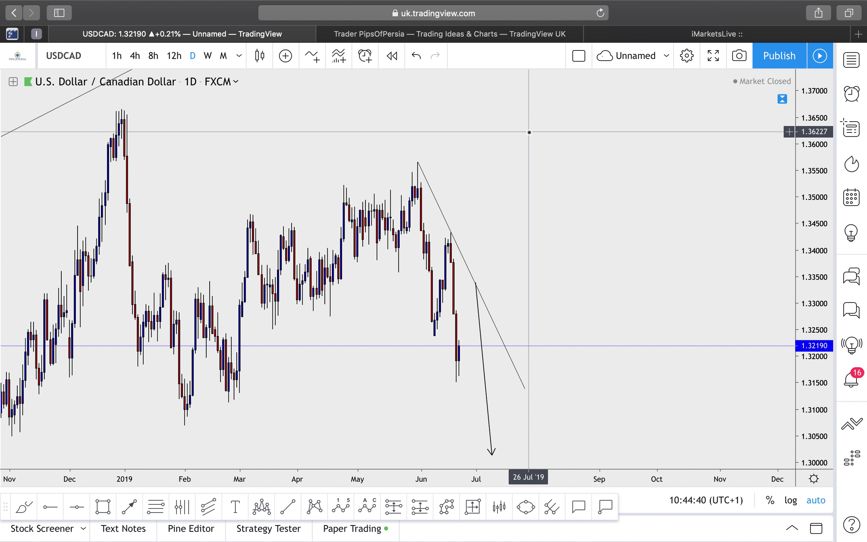
{"action": "scroll", "coordinate": [529, 132], "scroll_direction": "down", "scroll_amount": 5}
{"action": "left_click", "coordinate": [211, 57]}
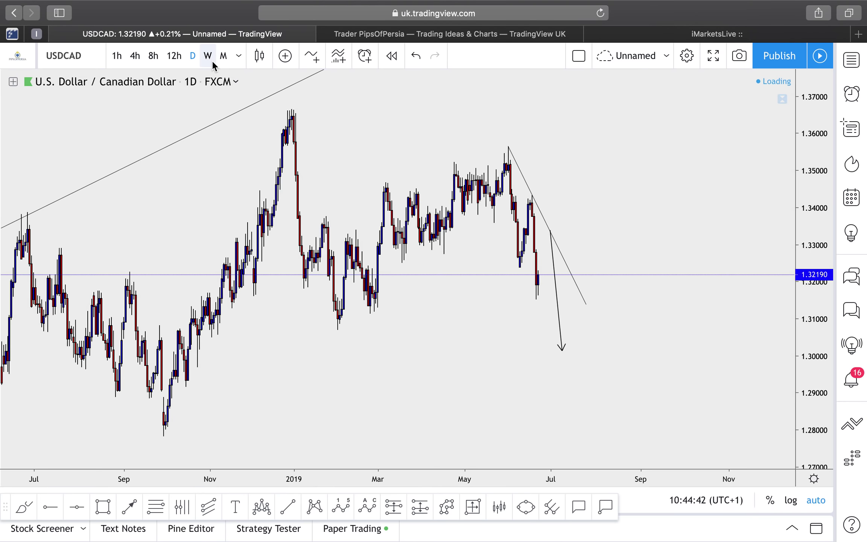
{"action": "scroll", "coordinate": [425, 226], "scroll_direction": "up", "scroll_amount": 10}
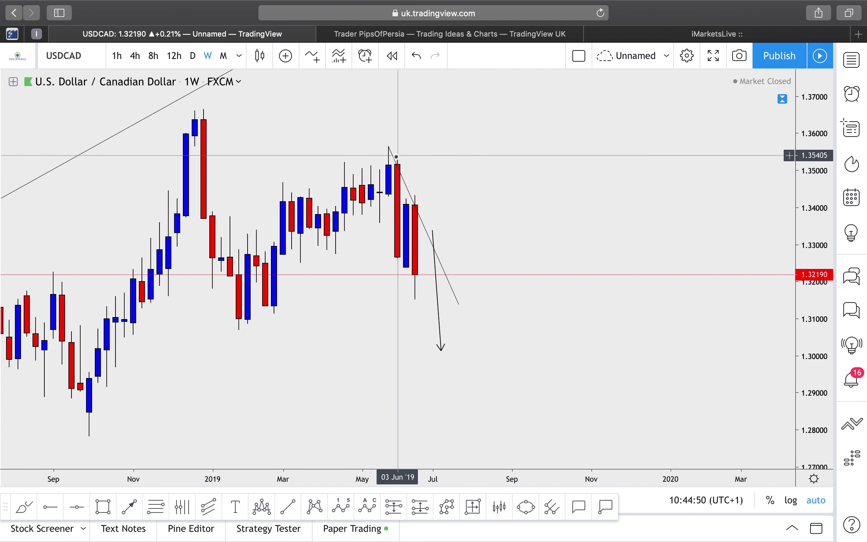
{"action": "scroll", "coordinate": [581, 174], "scroll_direction": "down", "scroll_amount": 10}
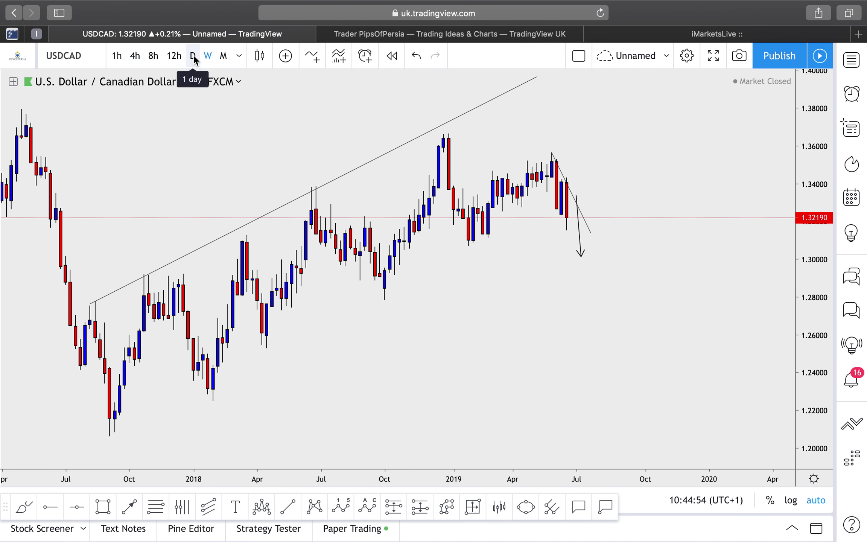
- Set USDCAD to the 4-hour timeframe and review the Fibonacci retracement levels against the descending trendline
{"action": "left_click", "coordinate": [135, 56]}
{"action": "scroll", "coordinate": [388, 274], "scroll_direction": "down", "scroll_amount": 5}
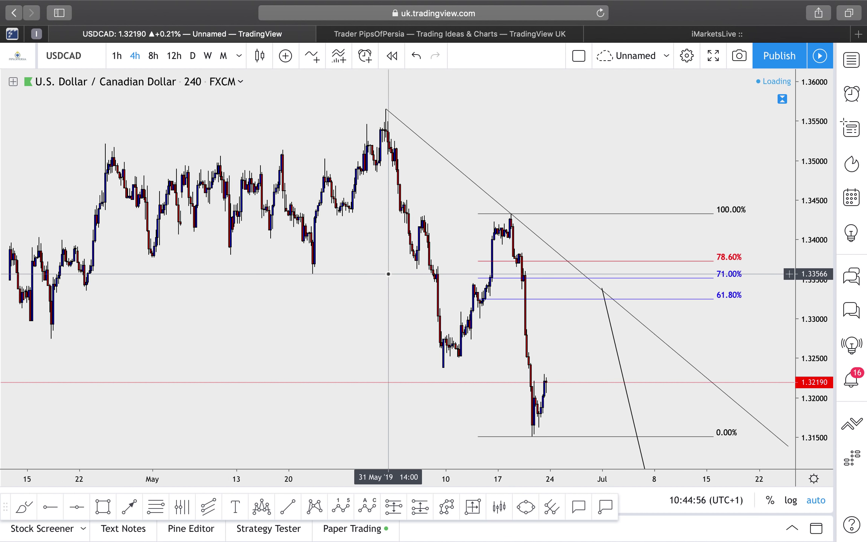
{"action": "scroll", "coordinate": [388, 275], "scroll_direction": "up", "scroll_amount": 8}
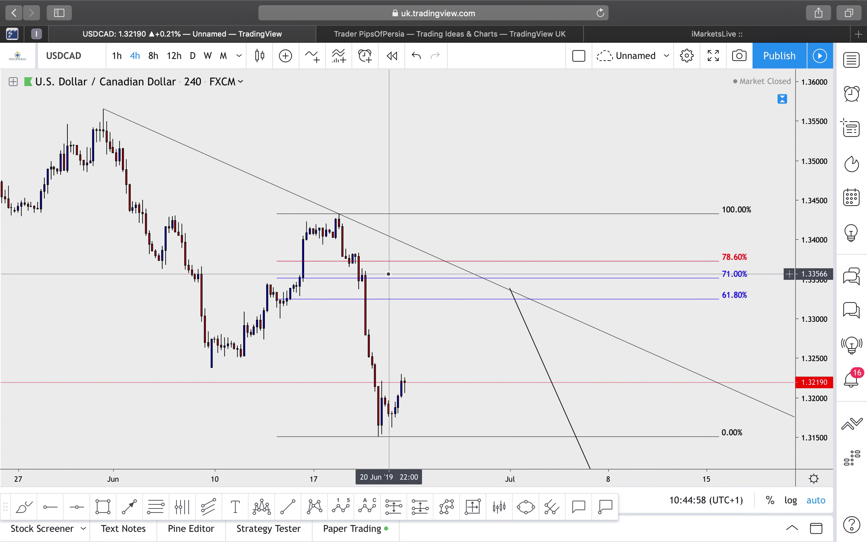
{"action": "left_click_drag", "start_coordinate": [808, 113], "coordinate": [808, 130]}
{"action": "scroll", "coordinate": [734, 281], "scroll_direction": "down", "scroll_amount": 4}
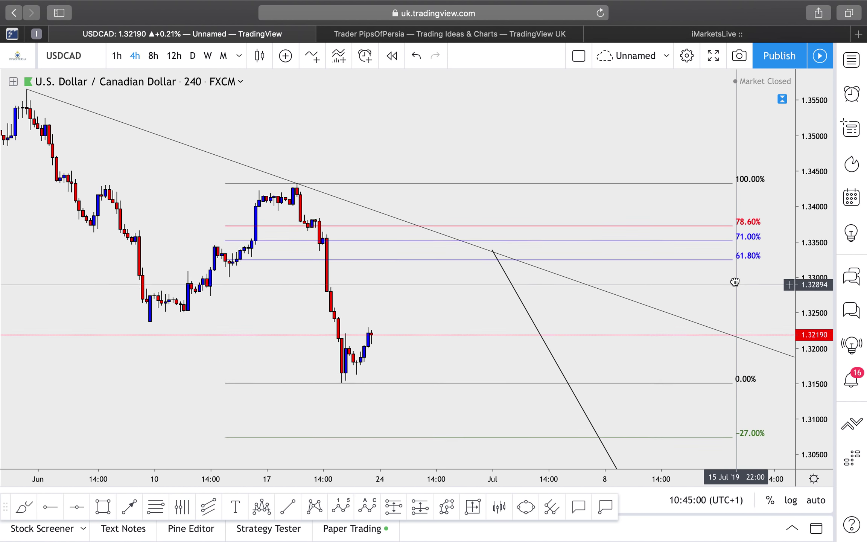
- Lower the 0% anchor of the USDCAD Fibonacci retracement to 1.31266
{"action": "scroll", "coordinate": [735, 281], "scroll_direction": "down", "scroll_amount": 3}
{"action": "left_click_drag", "start_coordinate": [808, 158], "coordinate": [809, 180]}
{"action": "left_click_drag", "start_coordinate": [720, 194], "coordinate": [666, 226]}
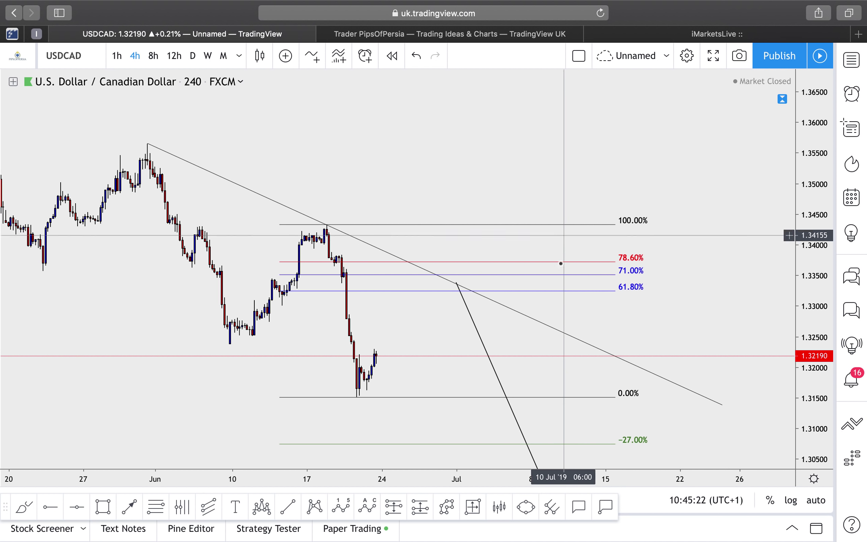
{"action": "mouse_move", "coordinate": [615, 397]}
{"action": "left_mouse_down"}
{"action": "mouse_move", "coordinate": [620, 432]}
{"action": "mouse_move", "coordinate": [612, 413]}
{"action": "left_mouse_up"}
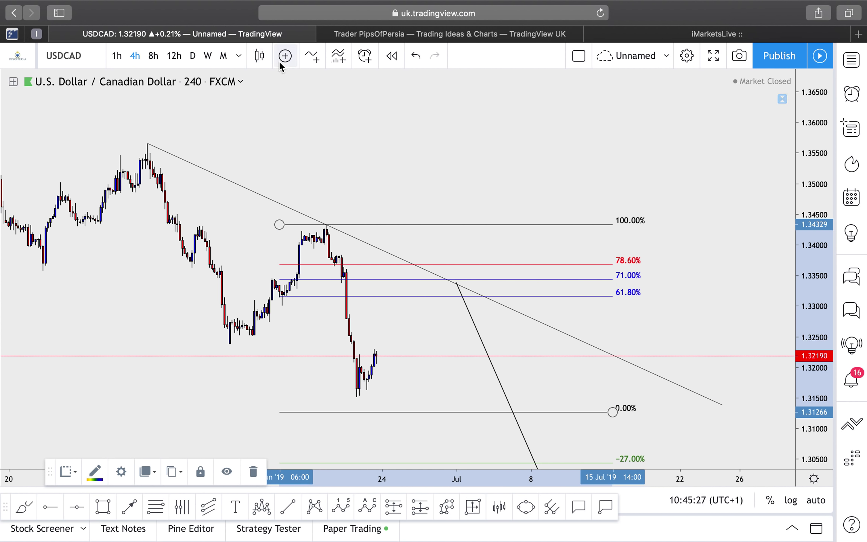
- Undo the lowering of the 0% anchor on the USDCAD Fibonacci retracement
{"action": "left_click", "coordinate": [408, 61]}
{"action": "left_click", "coordinate": [508, 136]}
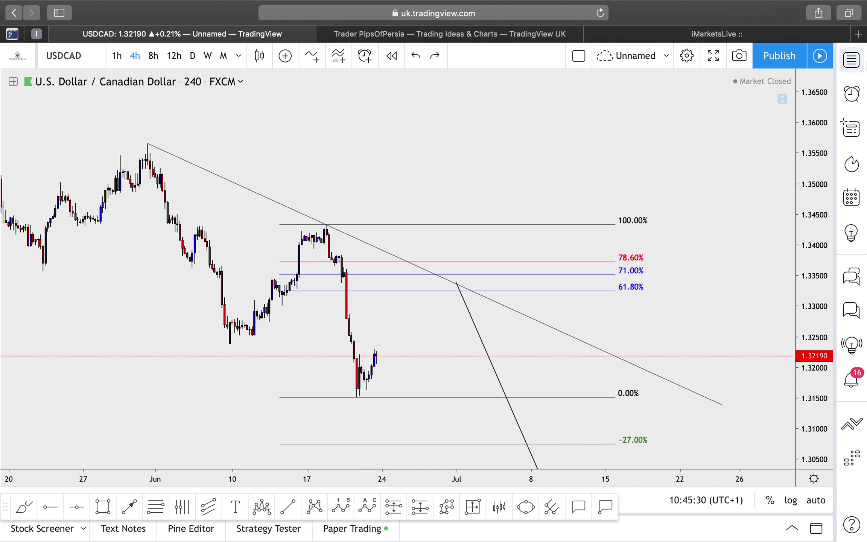
- Open the USDCHF chart from the watchlist and review its price swings against the descending trendline on the 4-hour timeframe
{"action": "left_click", "coordinate": [859, 63]}
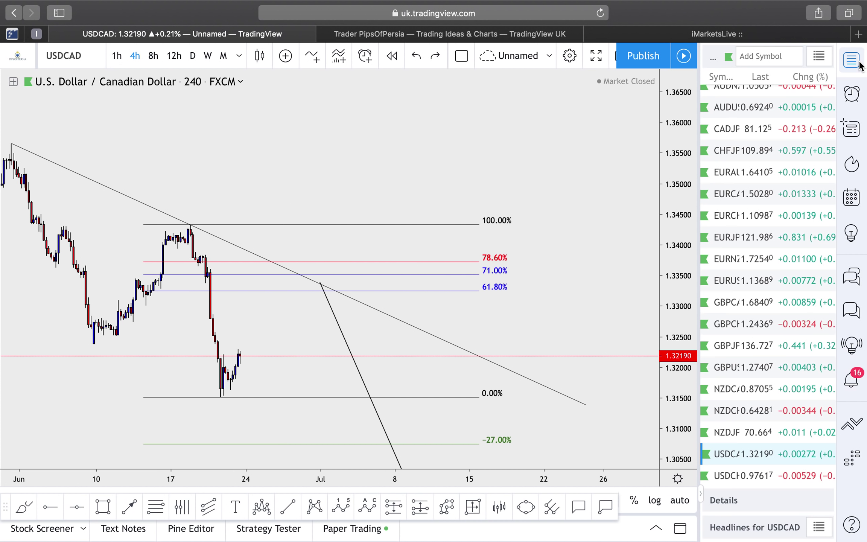
{"action": "key", "text": "Down"}
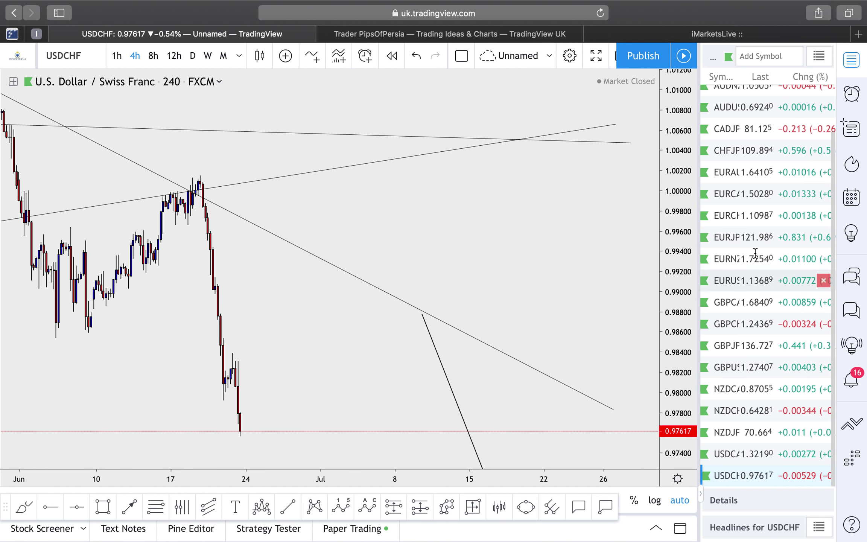
{"action": "left_click", "coordinate": [853, 56]}
{"action": "scroll", "coordinate": [379, 126], "scroll_direction": "down", "scroll_amount": 10}
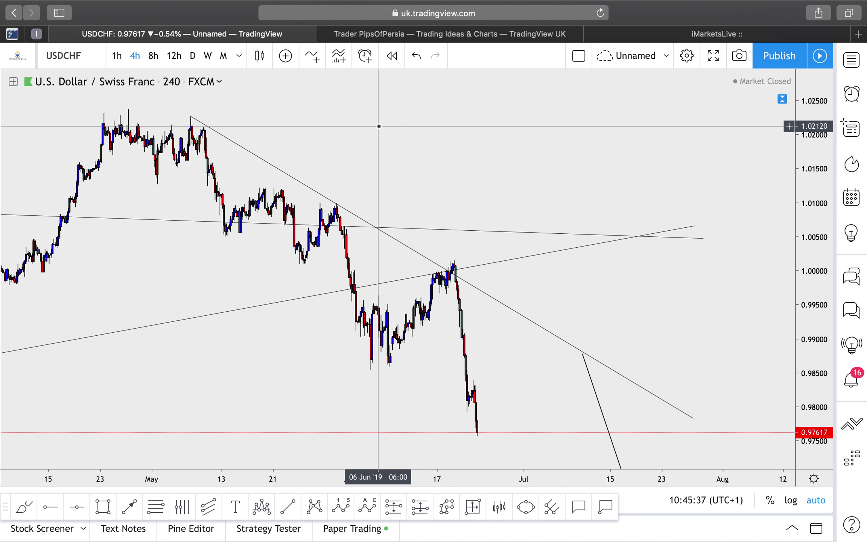
{"action": "scroll", "coordinate": [379, 126], "scroll_direction": "down", "scroll_amount": 10}
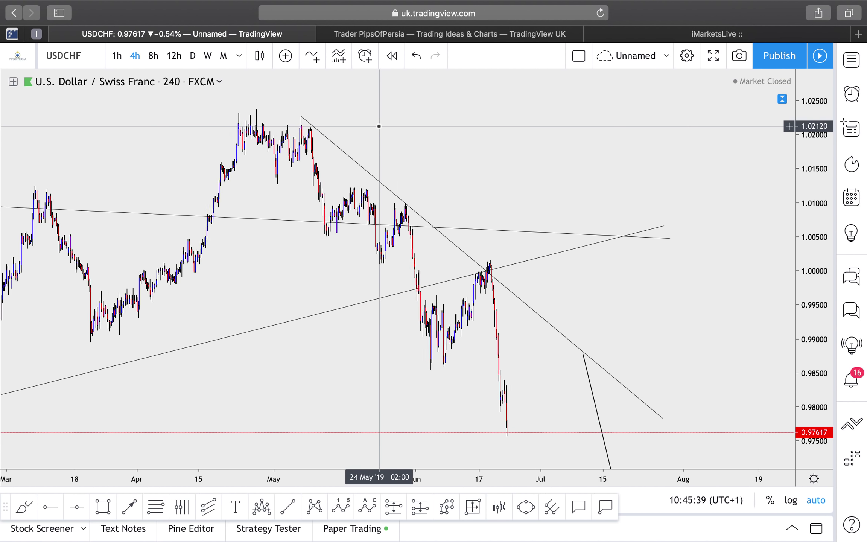
{"action": "scroll", "coordinate": [379, 126], "scroll_direction": "up", "scroll_amount": 5}
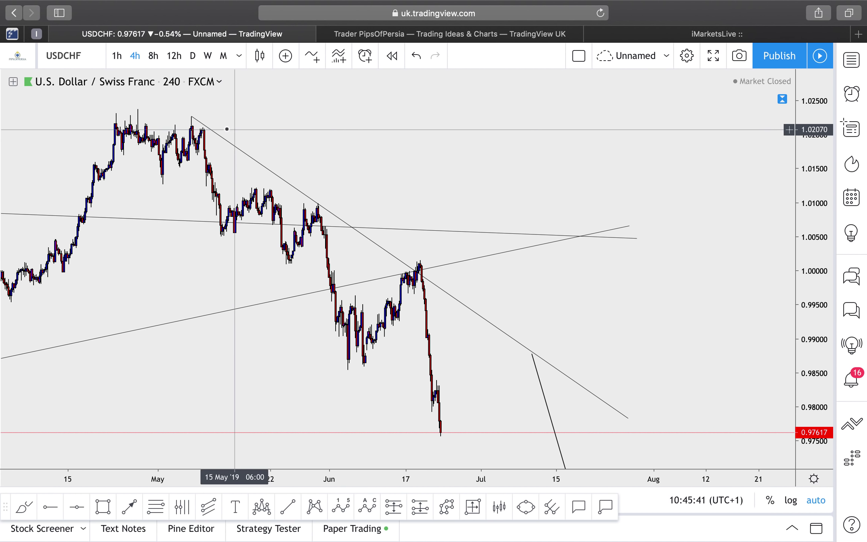
{"action": "left_click", "coordinate": [211, 131]}
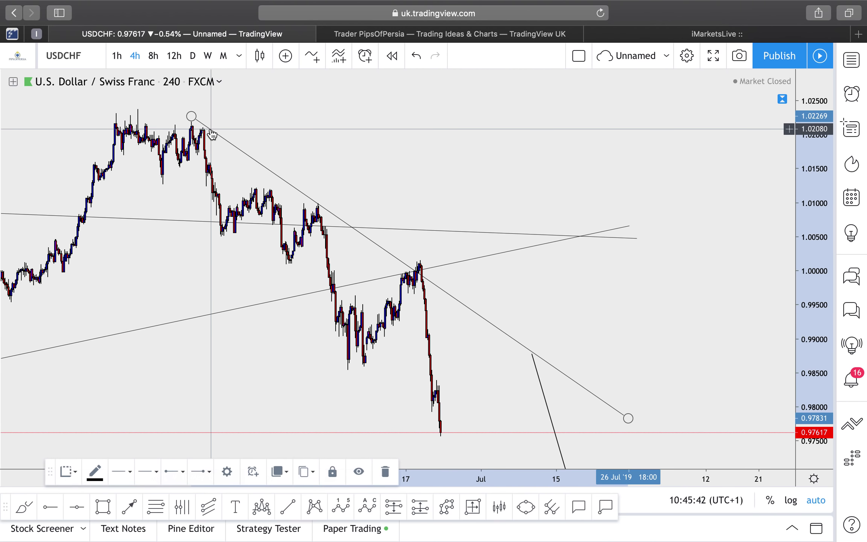
{"action": "left_click", "coordinate": [286, 102]}
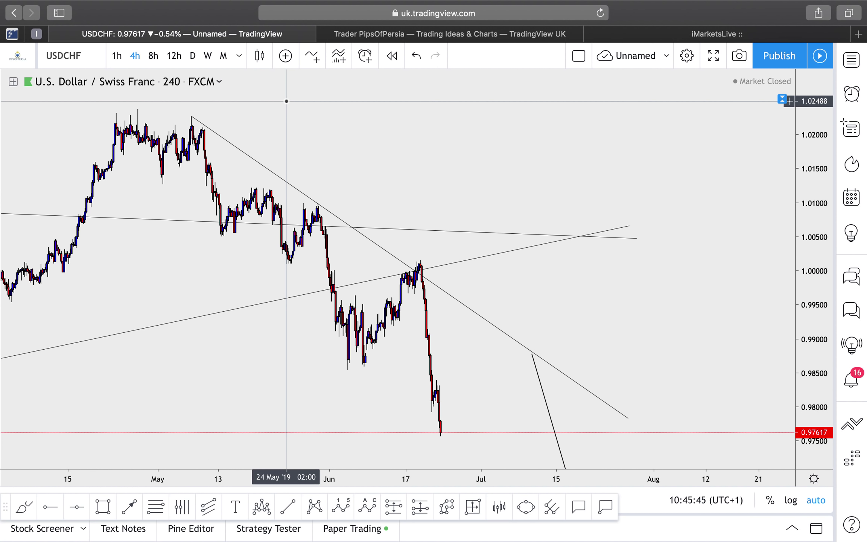
- Try a Fibonacci retracement on USDCHF from 1.00142 near the mid-June high down to 0.96935, and undo it
{"action": "left_click_drag", "start_coordinate": [673, 285], "coordinate": [692, 280]}
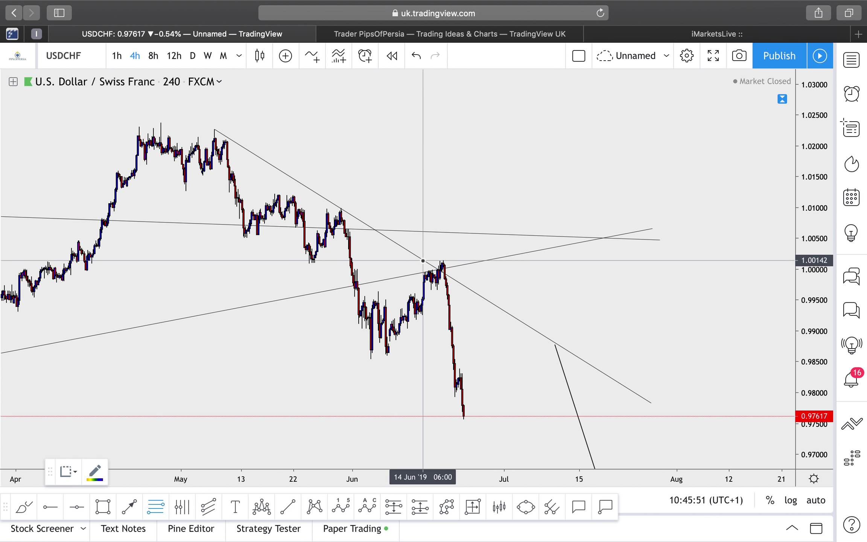
{"action": "left_click_drag", "start_coordinate": [529, 417], "coordinate": [583, 457]}
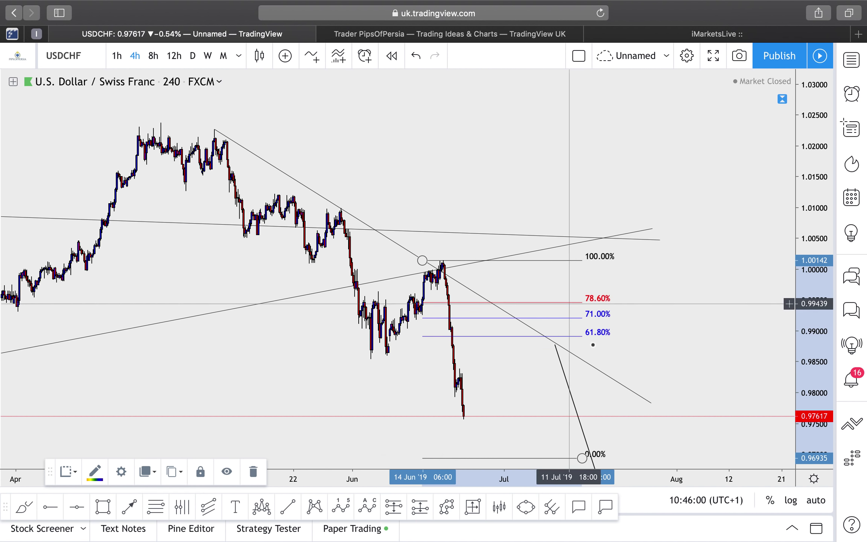
{"action": "left_click", "coordinate": [417, 56]}
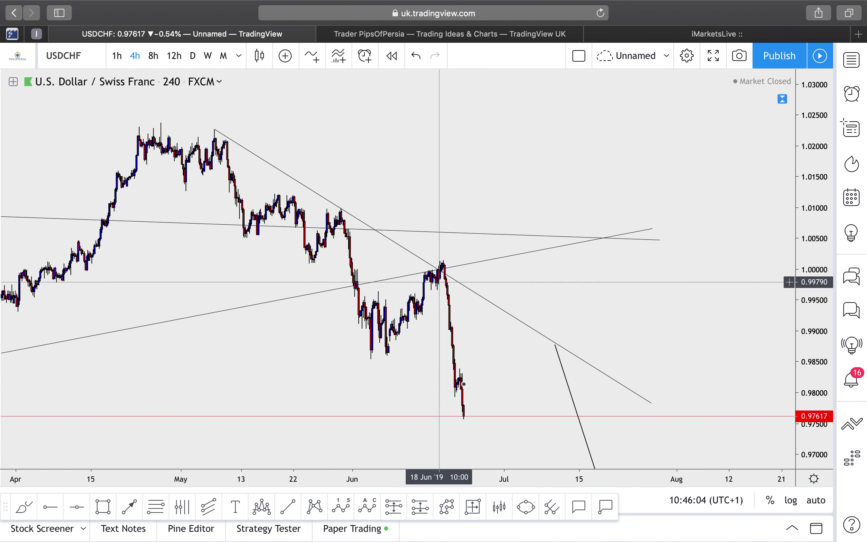
- Review the USDCHF descending trendline and the full length of the projected drop arrow starting from it
{"action": "left_click", "coordinate": [477, 297]}
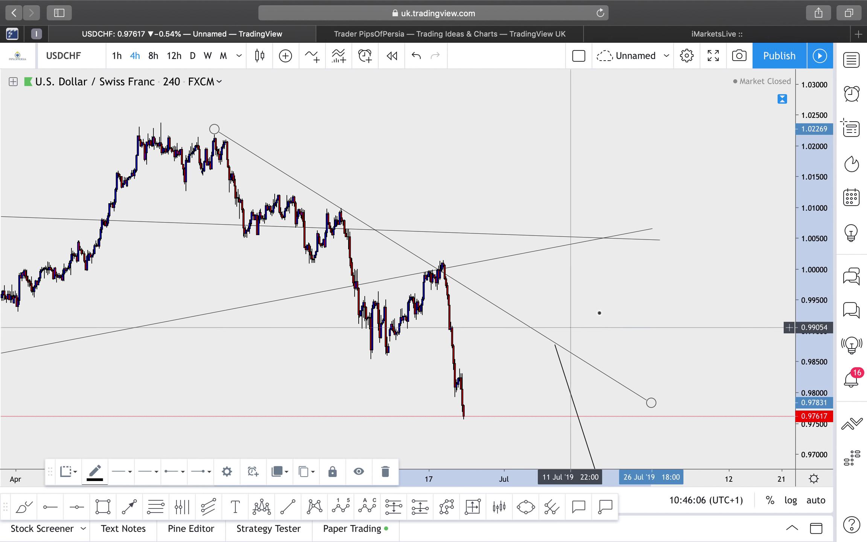
{"action": "left_click", "coordinate": [590, 304]}
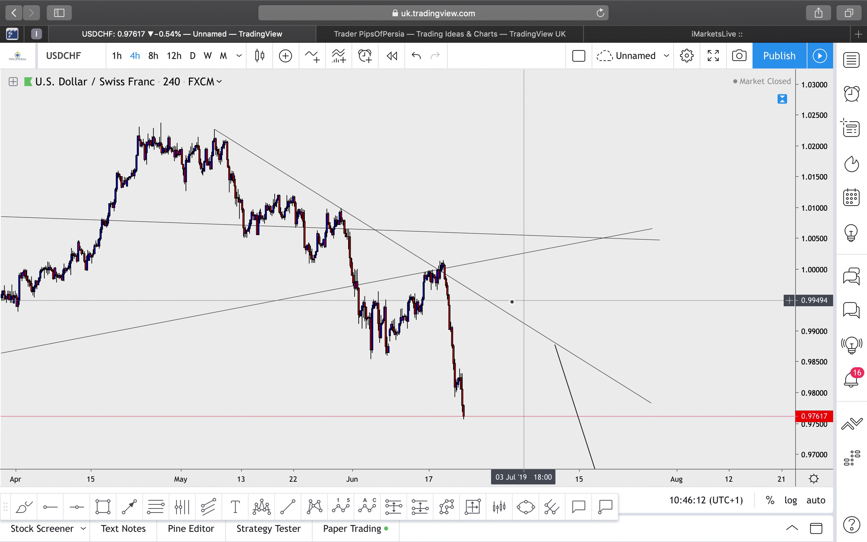
{"action": "scroll", "coordinate": [602, 282], "scroll_direction": "down", "scroll_amount": 3}
{"action": "left_click_drag", "start_coordinate": [814, 177], "coordinate": [814, 211]}
{"action": "left_click_drag", "start_coordinate": [706, 298], "coordinate": [739, 313]}
{"action": "scroll", "coordinate": [658, 244], "scroll_direction": "up", "scroll_amount": 3}
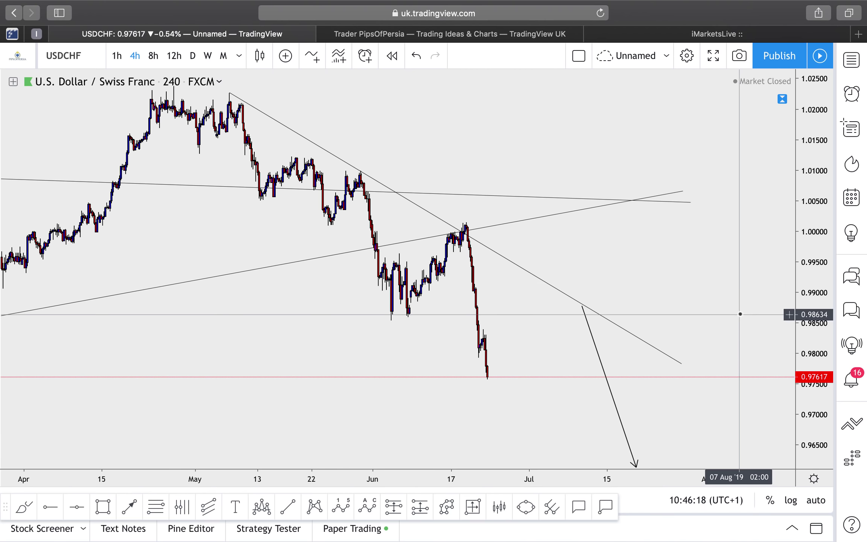